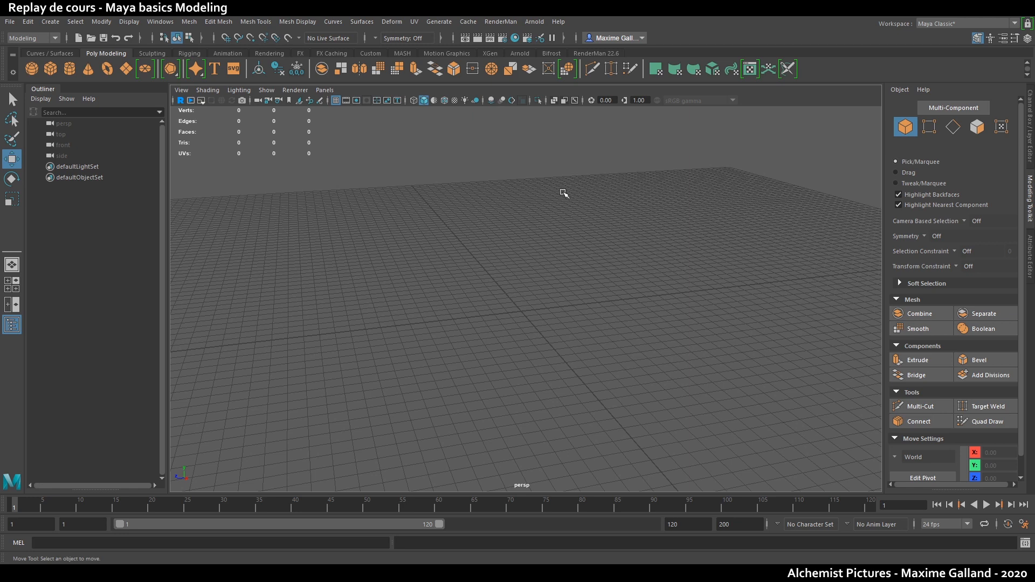
- Switch the menu set from Modeling to Rigging and back to Modeling
left_click_drag(525, 244, 504, 237, "alt")
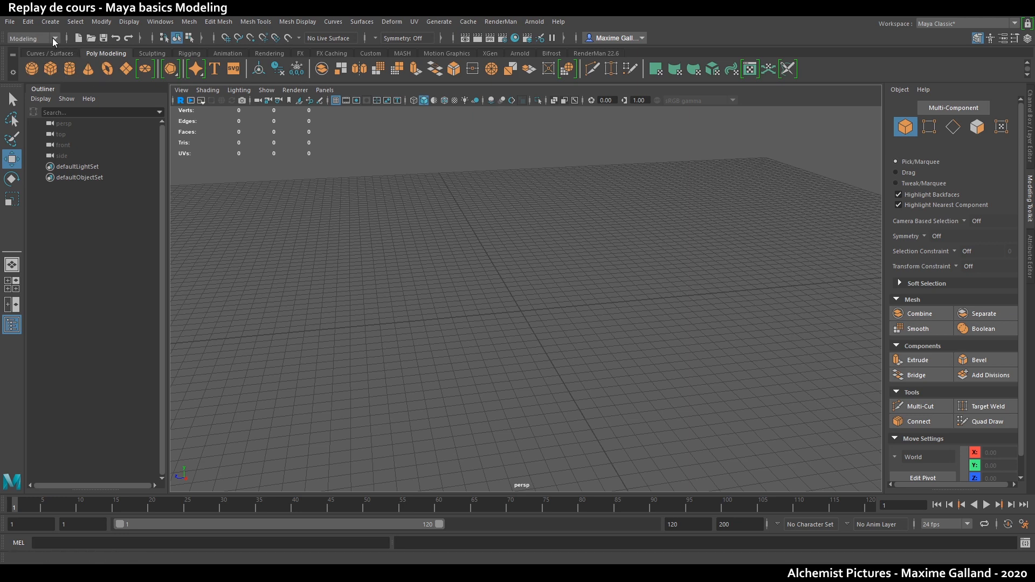
left_click(44, 61)
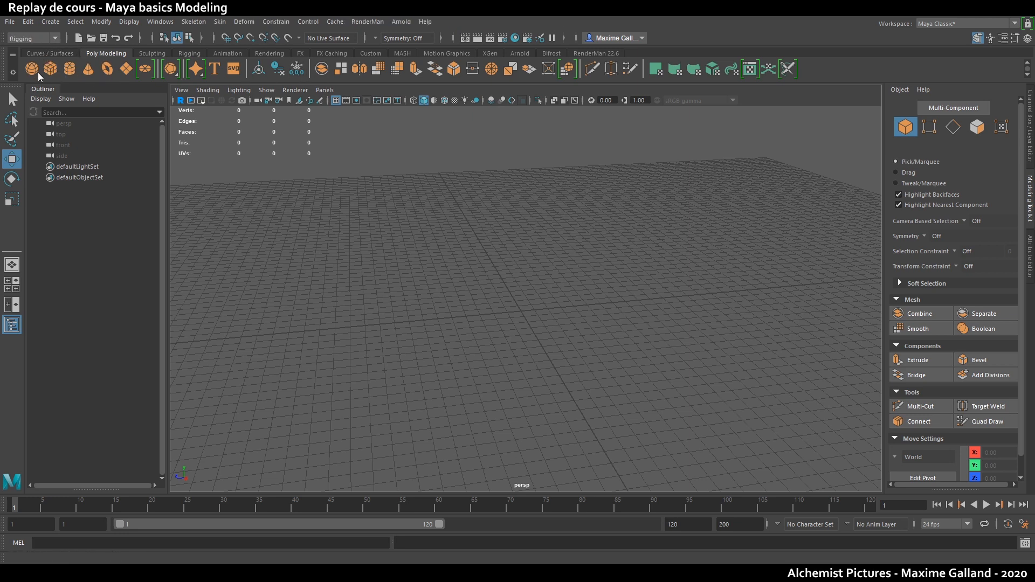
left_click(41, 38)
left_click(37, 53)
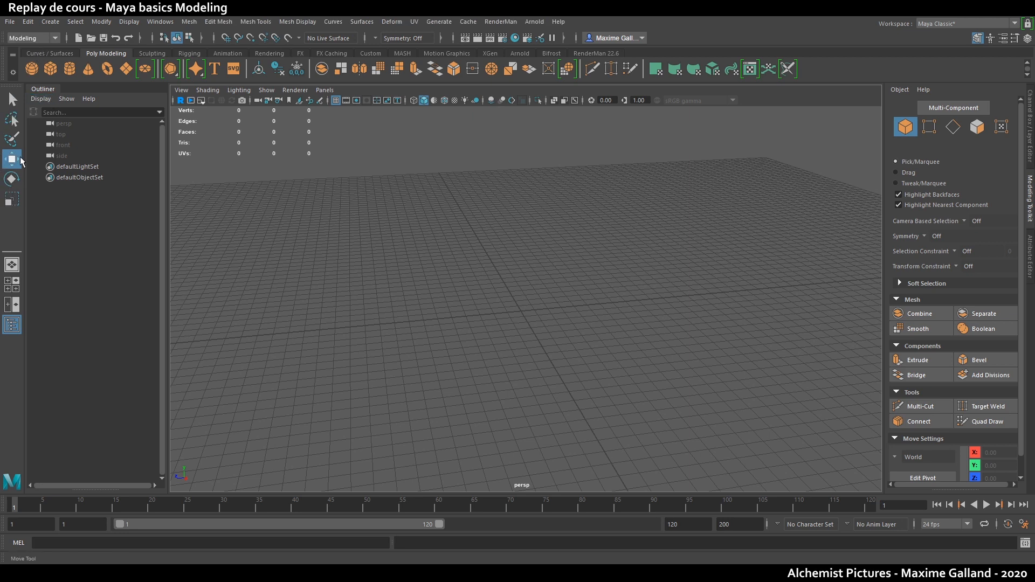
- Create a polygon cube at the origin and switch to the Rendering menu set
left_click(50, 68)
key("F3")
key("F6")
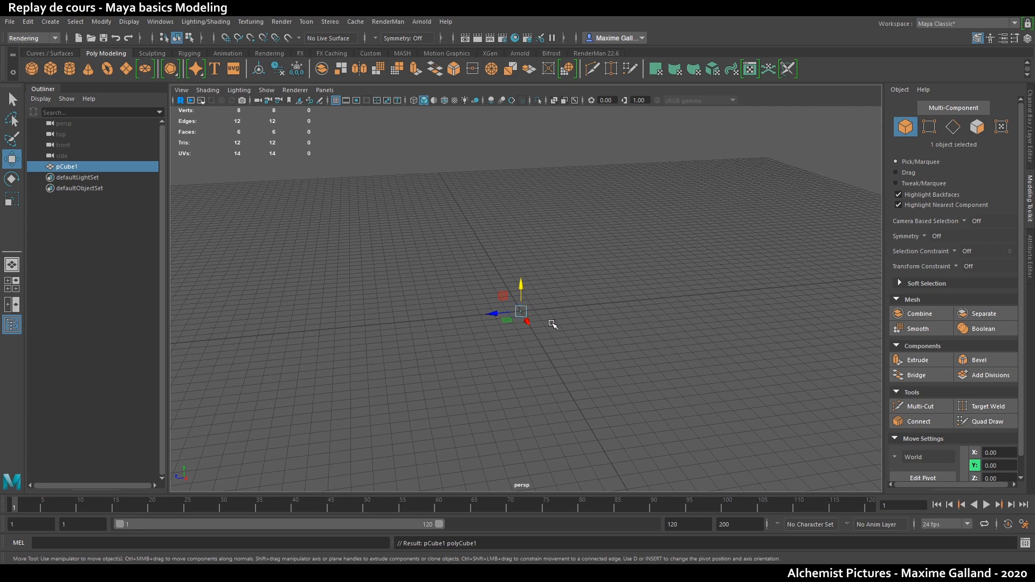
- Scale the cube uniformly to about 74.61
key("r")
mouse_move(521, 312)
left_mouse_down()
mouse_move(572, 302)
mouse_move(561, 310)
left_mouse_up()
scroll(561, 309, "up", 2)
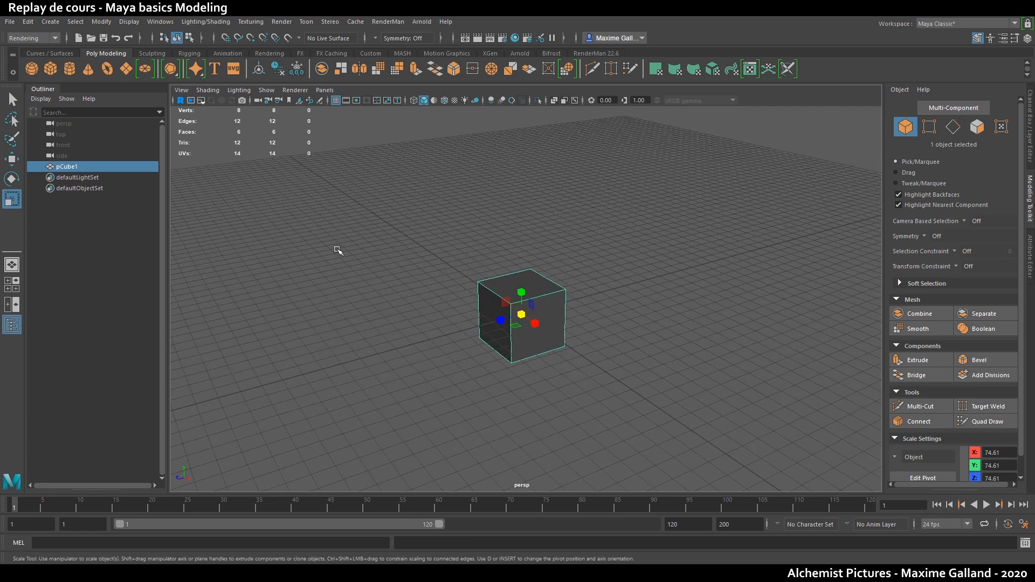
- Try the Move, Rotate and Scale tools on the cube and undo the changes
left_click(12, 159)
left_click_drag(533, 325, 544, 291)
key("ctrl+z")
left_click(11, 176)
key("ctrl+z")
left_click(12, 199)
key("ctrl+z")
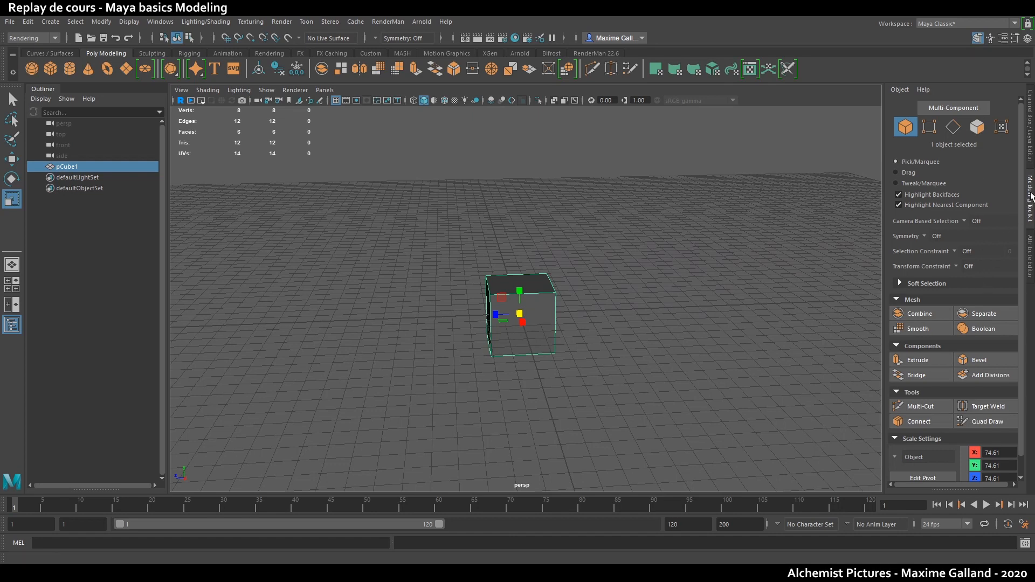
- Examine the cube's modeling tools, channel values and shape attributes
left_click(1031, 197)
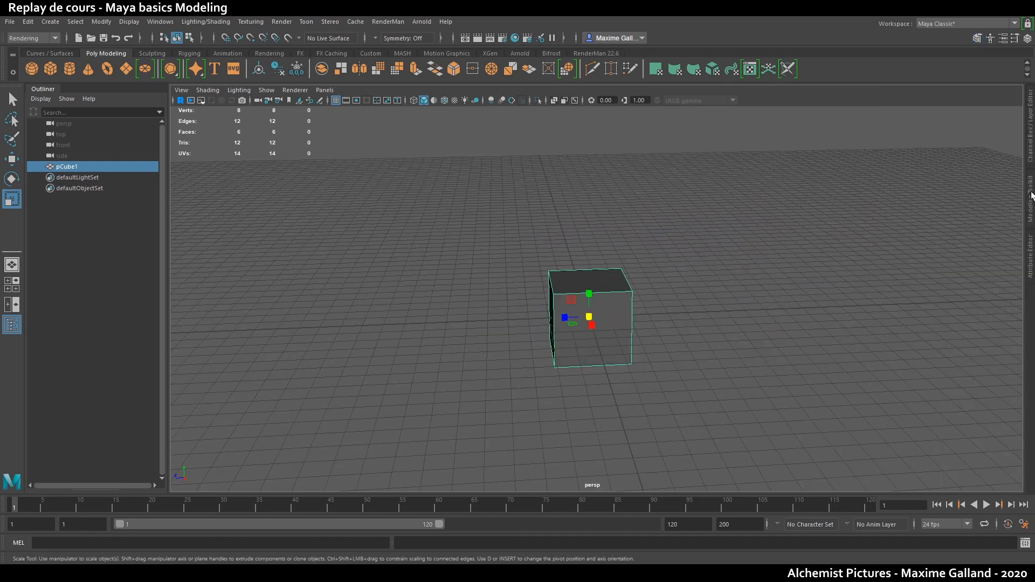
left_click(1031, 197)
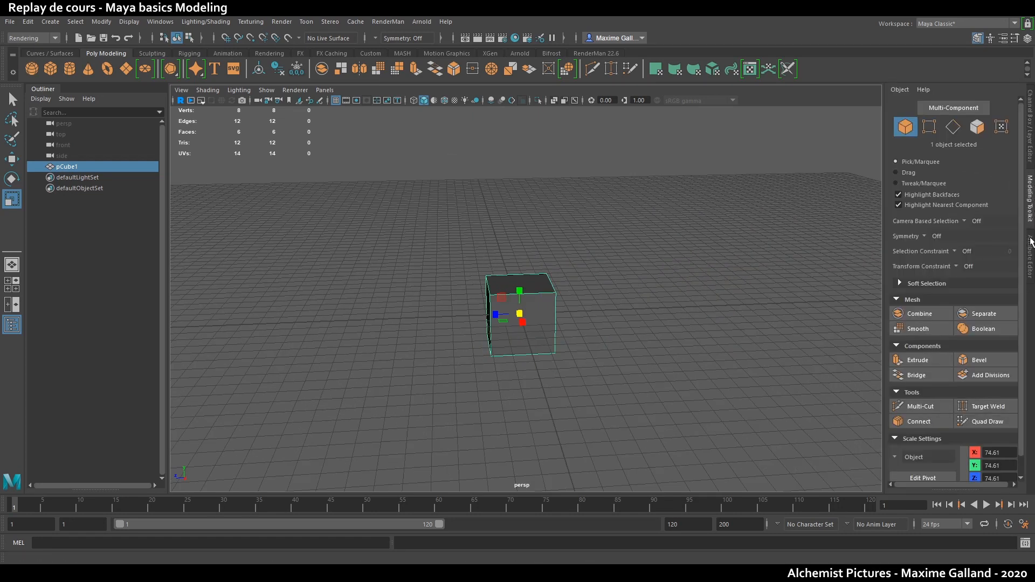
left_click(1030, 141)
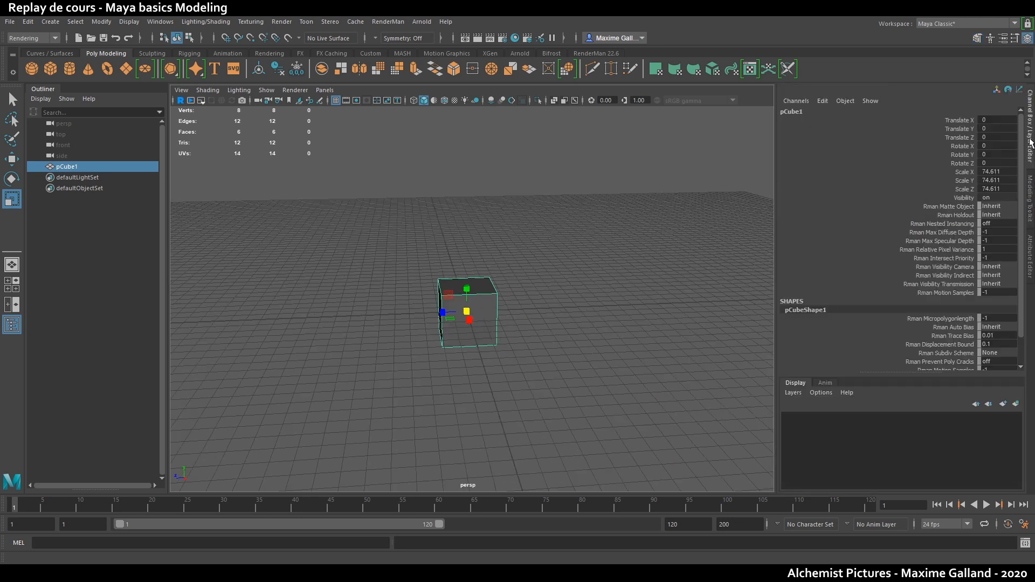
left_click(1031, 246)
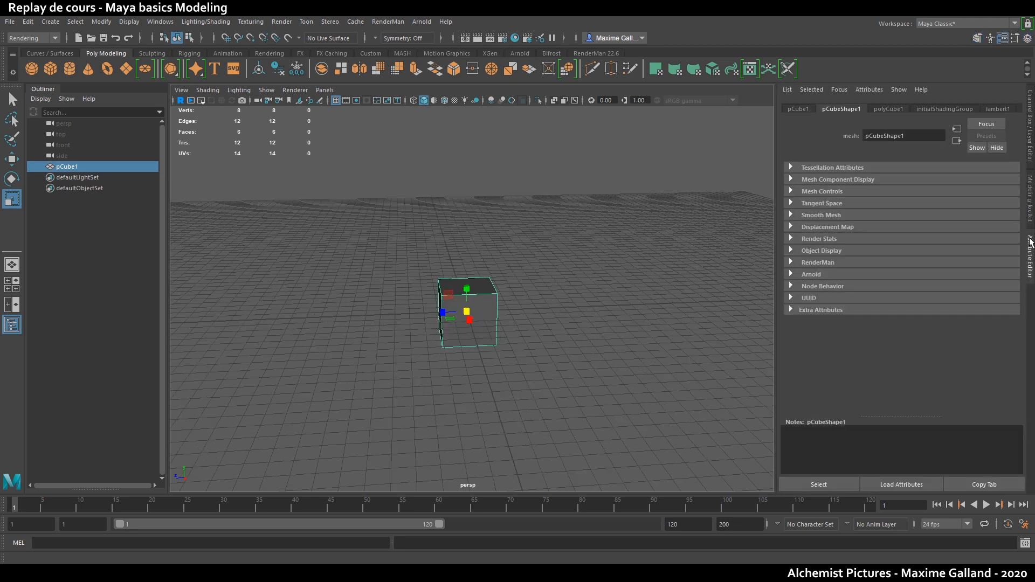
left_click(1031, 196)
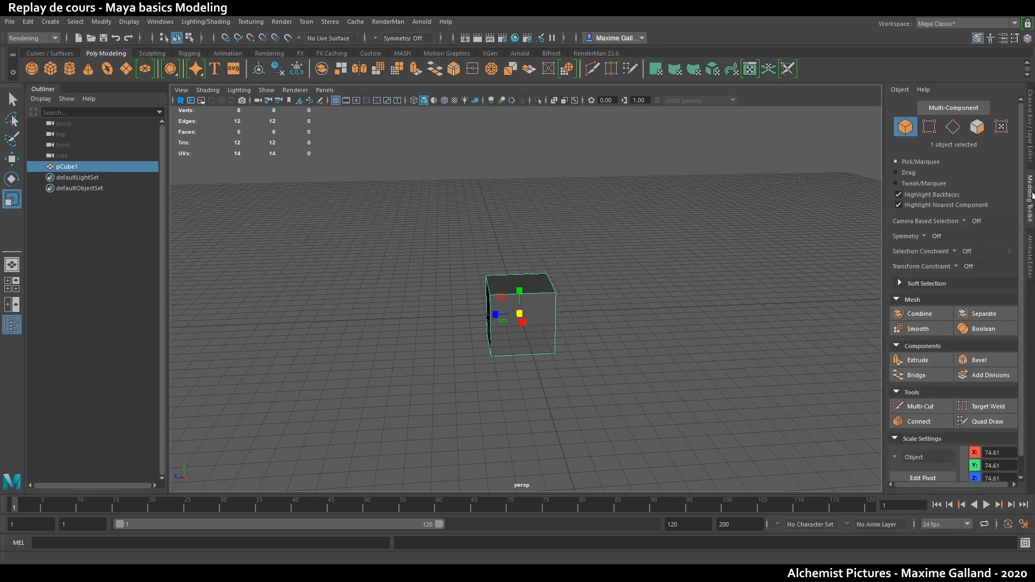
left_click(1031, 158)
left_click(691, 354)
left_click_drag(504, 323, 515, 299, "alt")
left_click(485, 289)
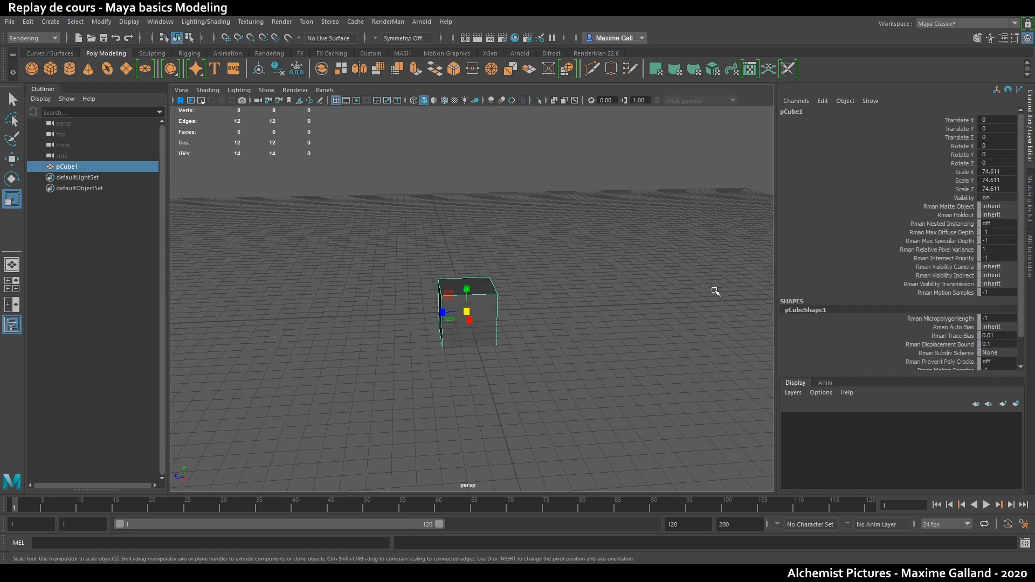
left_click(1030, 197)
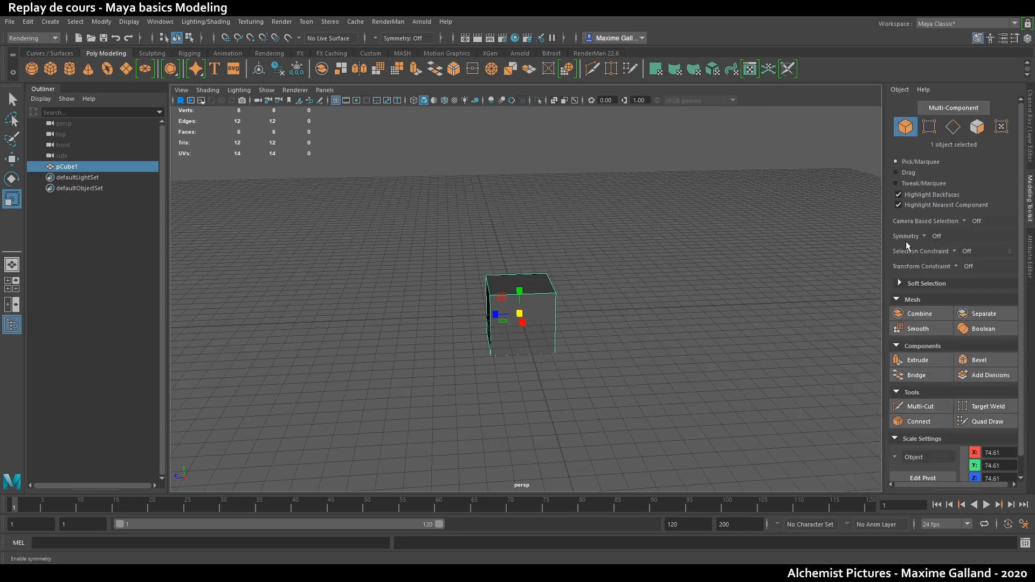
- Move the cube's top face up to a height of about 81.27 in Y
left_click_drag(671, 284, 685, 283, "alt")
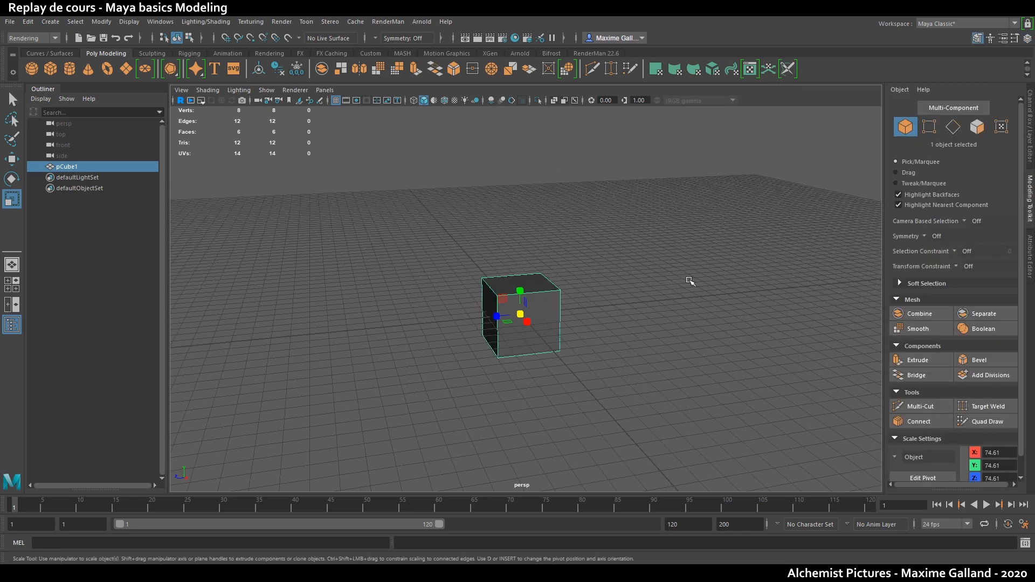
left_click_drag(592, 305, 606, 326, "alt")
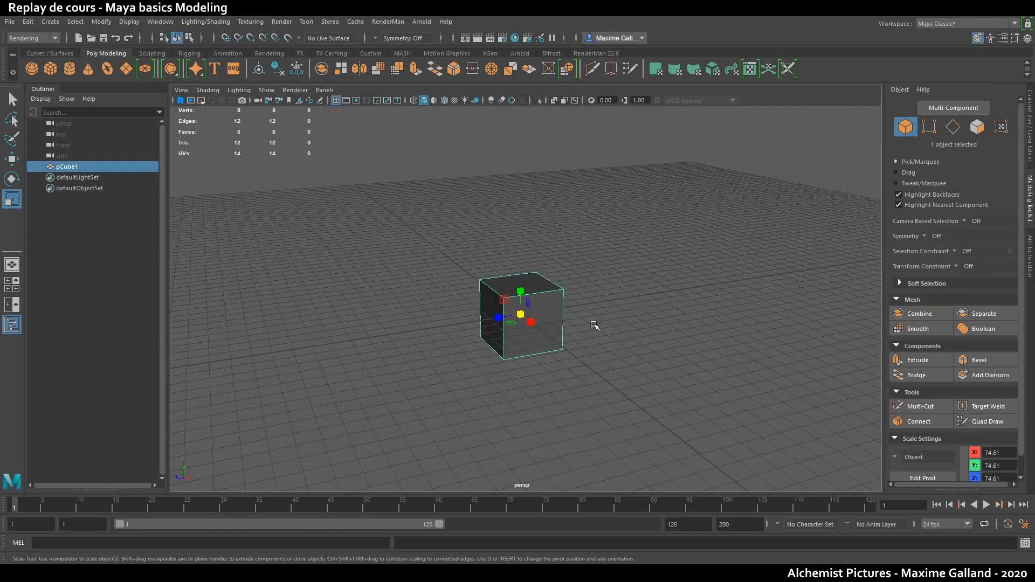
middle_click_drag(547, 318, 568, 312, "alt")
right_click_drag(556, 301, 524, 344, "alt")
mouse_move(523, 343)
left_mouse_down("alt")
mouse_move(587, 351)
mouse_move(517, 342)
mouse_move(536, 330)
left_mouse_up("alt")
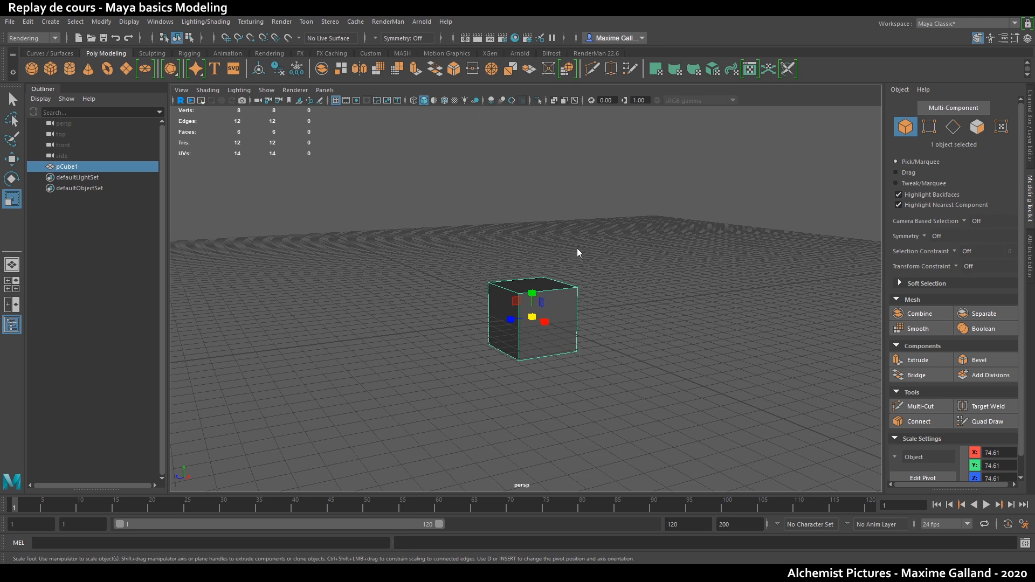
key("F11")
left_click(540, 287)
key("w")
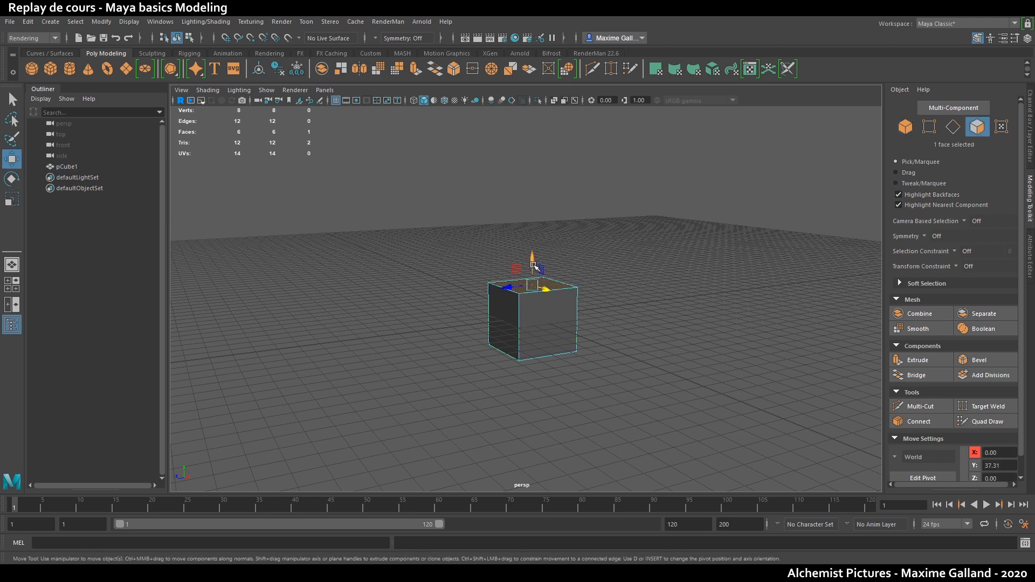
left_click_drag(533, 264, 533, 223)
- Try lowering one top edge of the box and undo the move
key("F10")
left_click(559, 246)
mouse_move(561, 228)
left_mouse_down()
mouse_move(560, 208)
mouse_move(560, 234)
left_mouse_up()
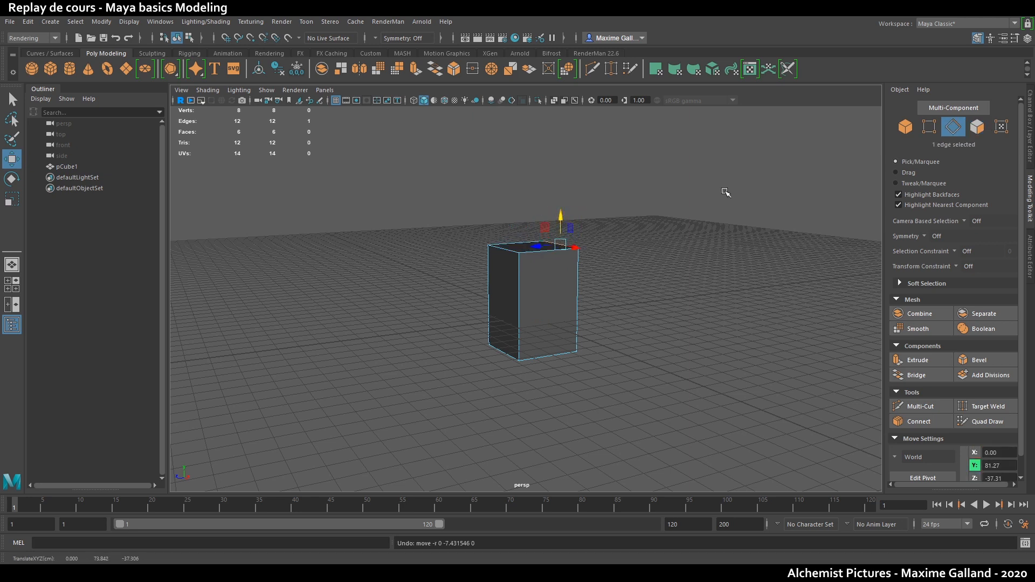
key("ctrl+z")
- Cycle through the vertex, face and edge selection modes and return to object mode
key("F9")
mouse_move(567, 268)
left_mouse_down("alt")
mouse_move(550, 268)
mouse_move(579, 265)
left_mouse_up("alt")
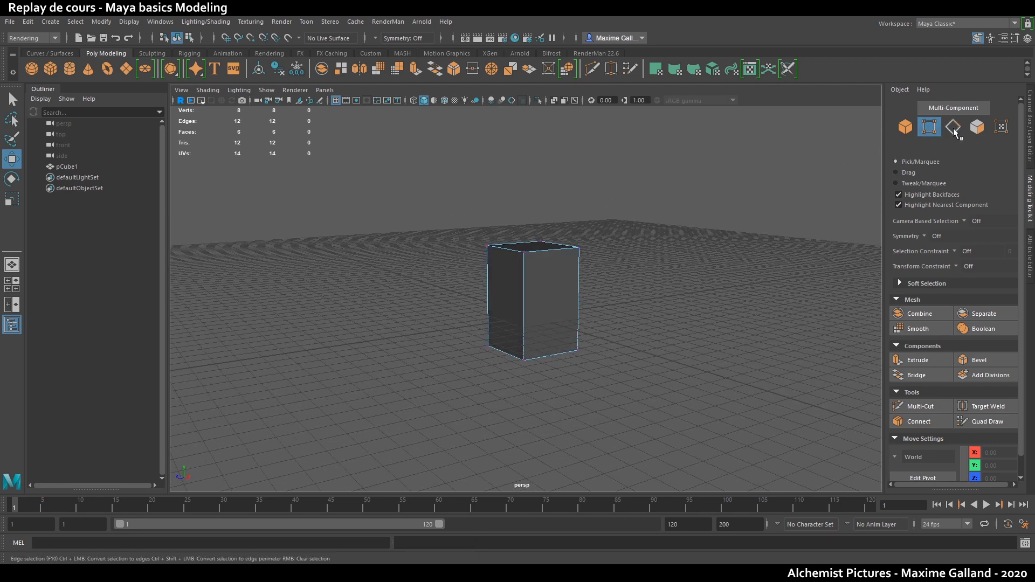
left_click(975, 128)
left_click(953, 130)
left_click(932, 130)
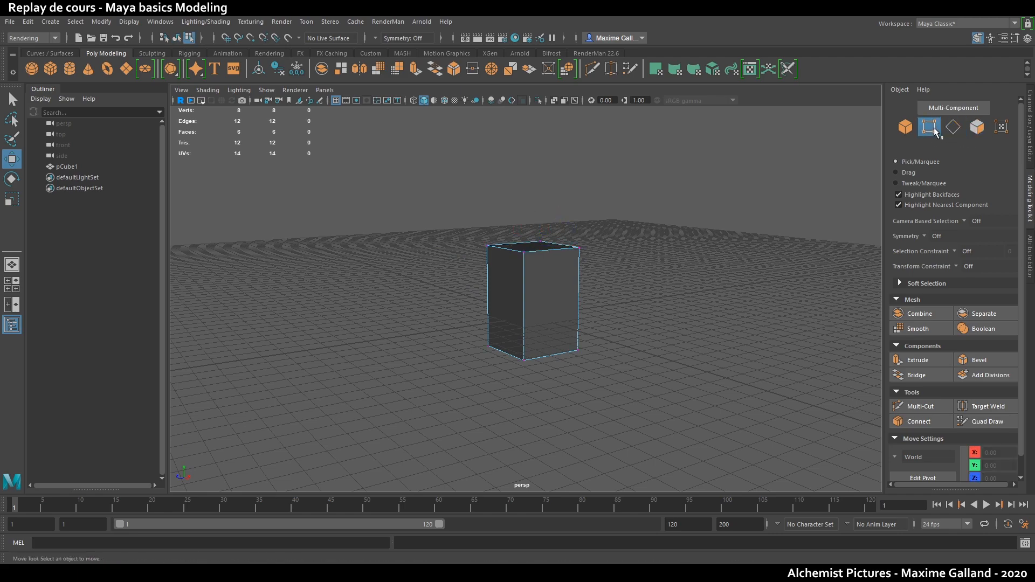
left_click_drag(735, 224, 664, 242, "alt")
key("F8")
mouse_move(596, 250)
left_mouse_down("alt")
mouse_move(615, 238)
mouse_move(633, 252)
mouse_move(591, 252)
mouse_move(624, 240)
mouse_move(593, 247)
left_mouse_up("alt")
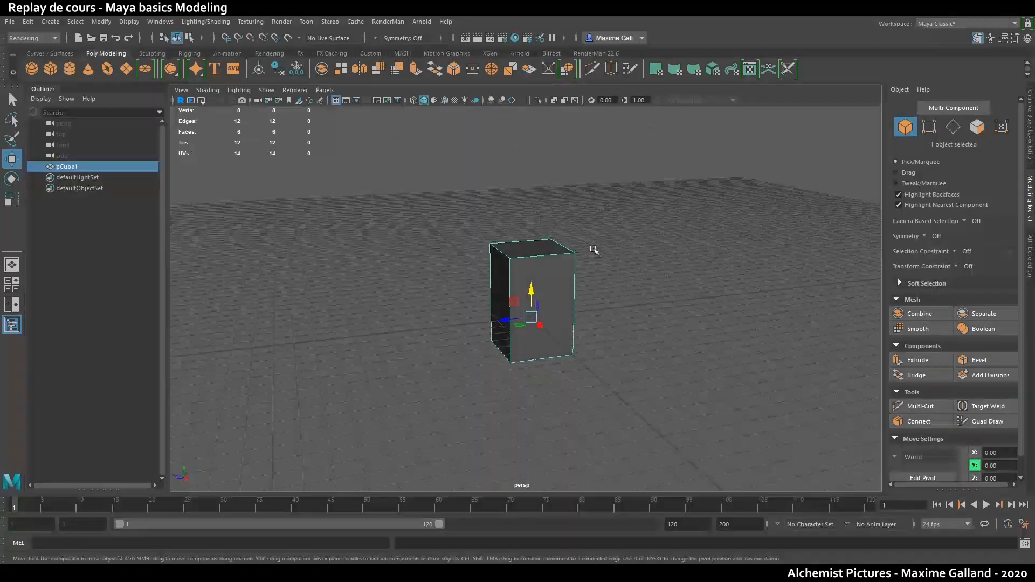
- Enter face selection mode and select individual faces of the box one after another
key("F11")
left_click(534, 252)
left_click(641, 252)
left_click(527, 252)
left_click(495, 266)
left_click(542, 283)
left_click_drag(646, 279, 533, 280, "alt")
left_click(535, 277)
left_click(520, 252)
- Select several edges of the box, try raising one top edge and undo the move
key("F10")
left_click(539, 254)
left_click(540, 243)
left_click(553, 246)
mouse_move(549, 232)
left_mouse_down()
mouse_move(545, 192)
mouse_move(555, 271)
mouse_move(545, 195)
mouse_move(548, 216)
left_mouse_up()
key("ctrl+z")
- Extrude a tall side face of the box with a thickness of about 22.79
left_click_drag(537, 264, 541, 266, "alt")
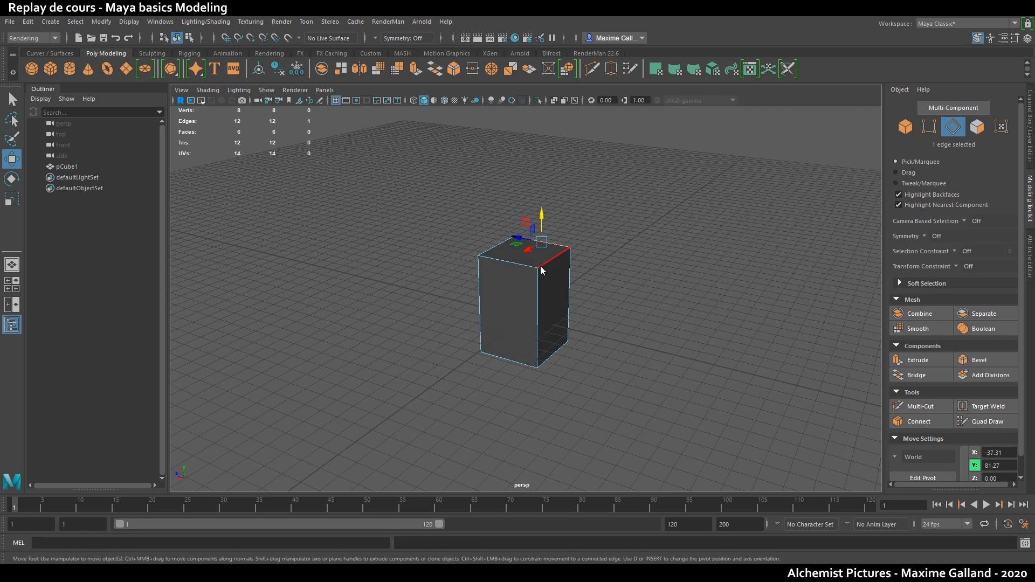
right_click_drag(542, 264, 569, 252)
left_click_drag(546, 261, 526, 241, "alt")
right_click_drag(526, 271, 528, 294)
left_click(560, 273)
left_click_drag(658, 298, 679, 297, "alt")
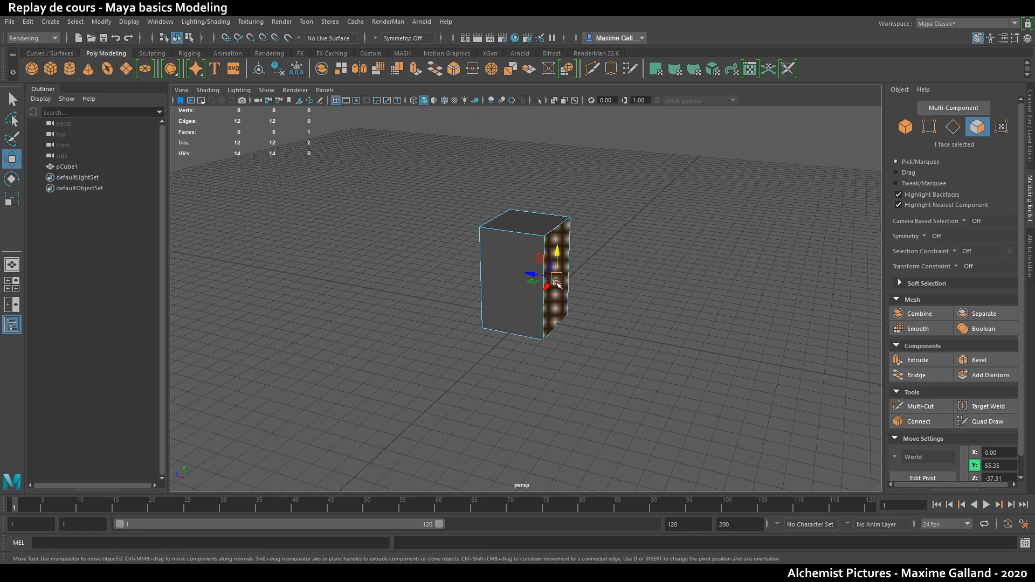
left_click(915, 360)
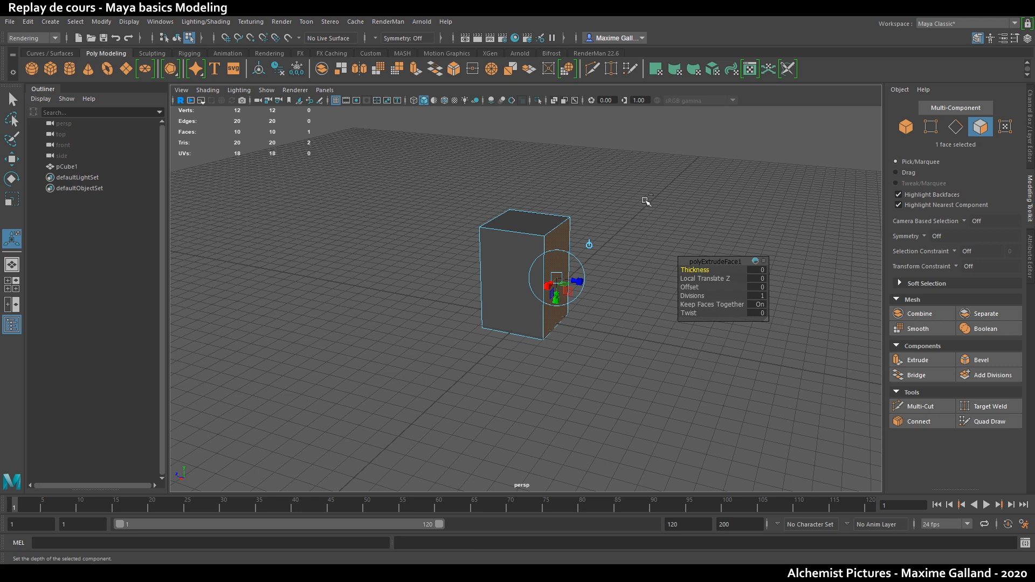
middle_click_drag(628, 199, 809, 212)
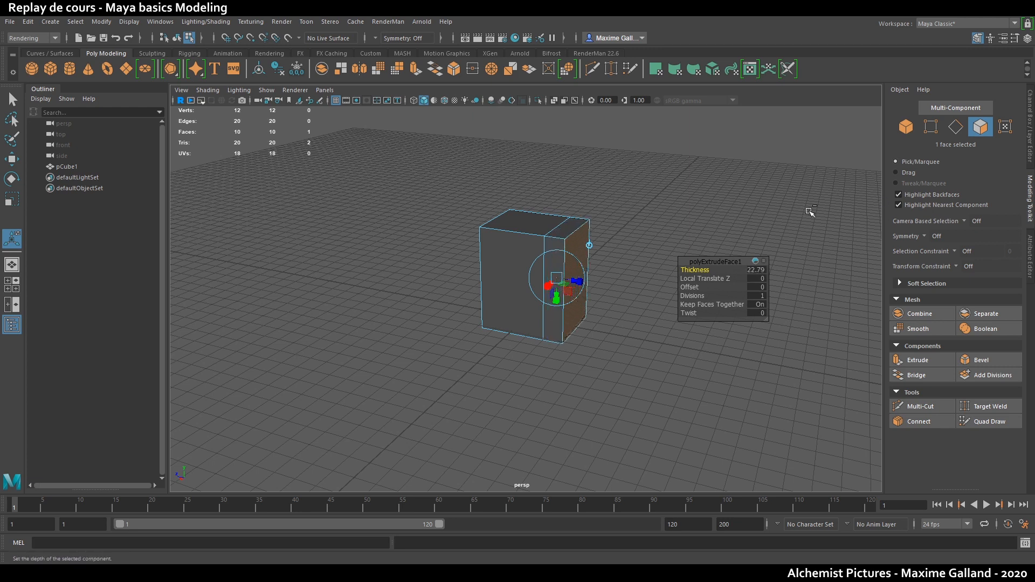
- Set the extrusion's offset to about 12.76 to taper its end face, and deselect the face
left_click(690, 288)
middle_click_drag(661, 212, 646, 190)
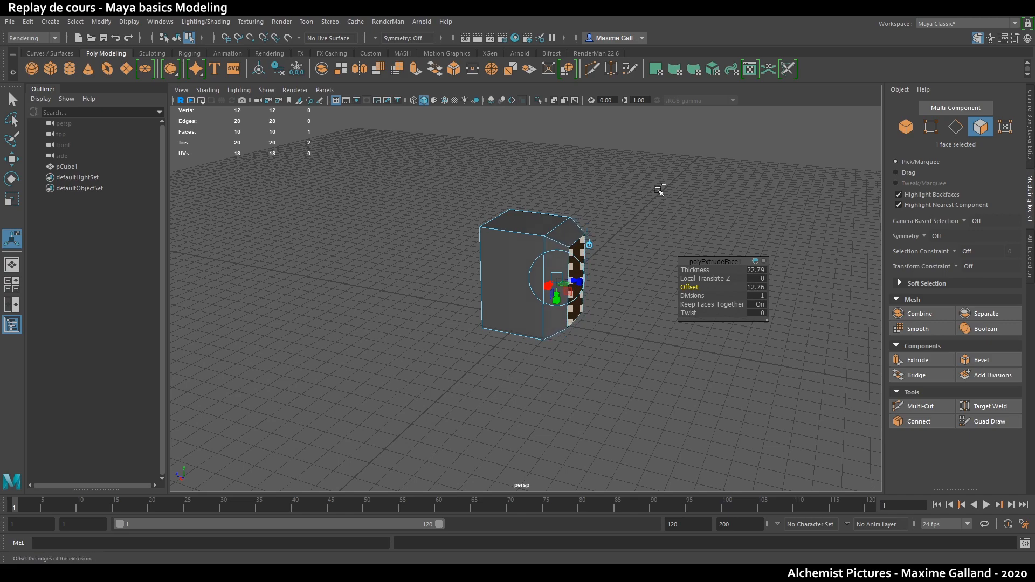
left_click(658, 198)
- Extrude the side face opposite the tapered end with zero thickness and deselect it
left_click_drag(668, 240, 658, 258, "alt")
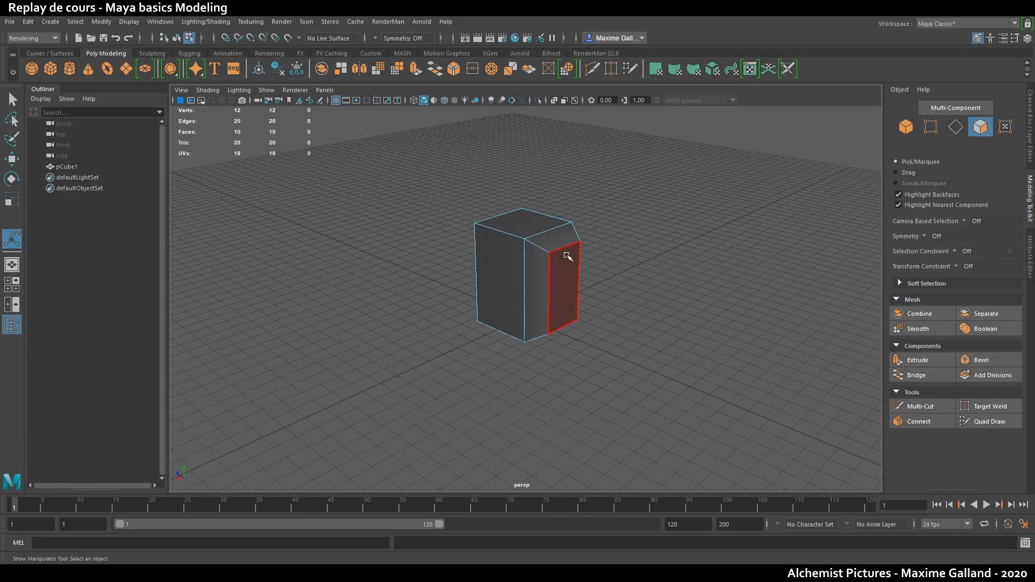
left_click_drag(533, 249, 509, 259, "alt")
key("q")
left_click(510, 259)
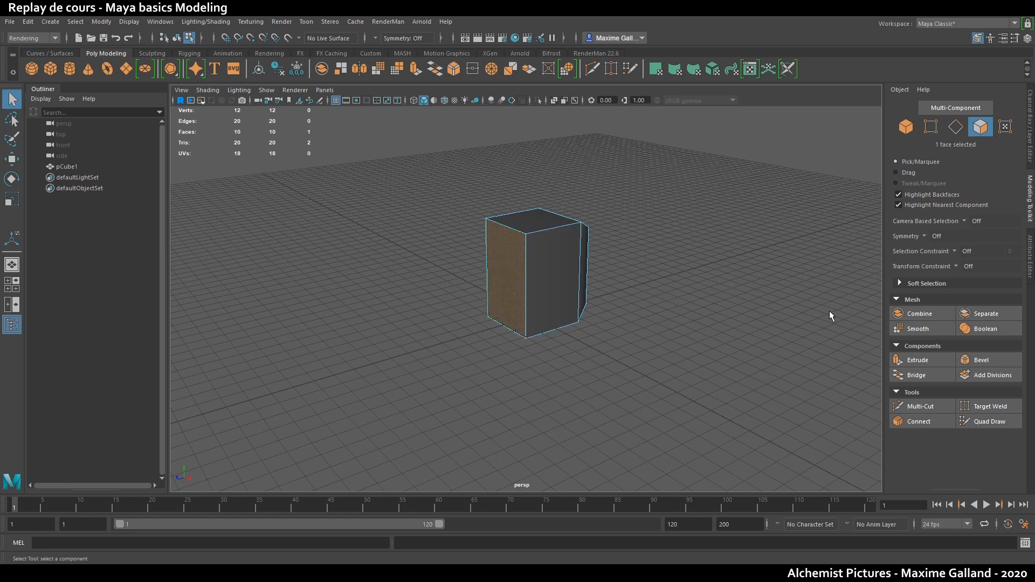
left_click(919, 360)
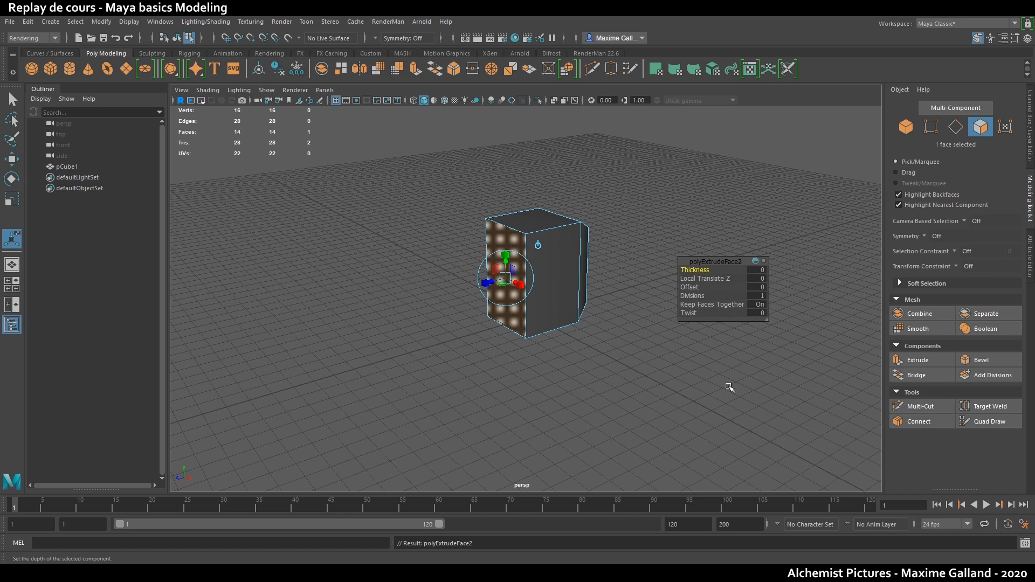
left_click(656, 397)
- Select the newly extruded face and move it outward to about 130.05 in Z
left_click_drag(672, 388, 704, 393, "alt")
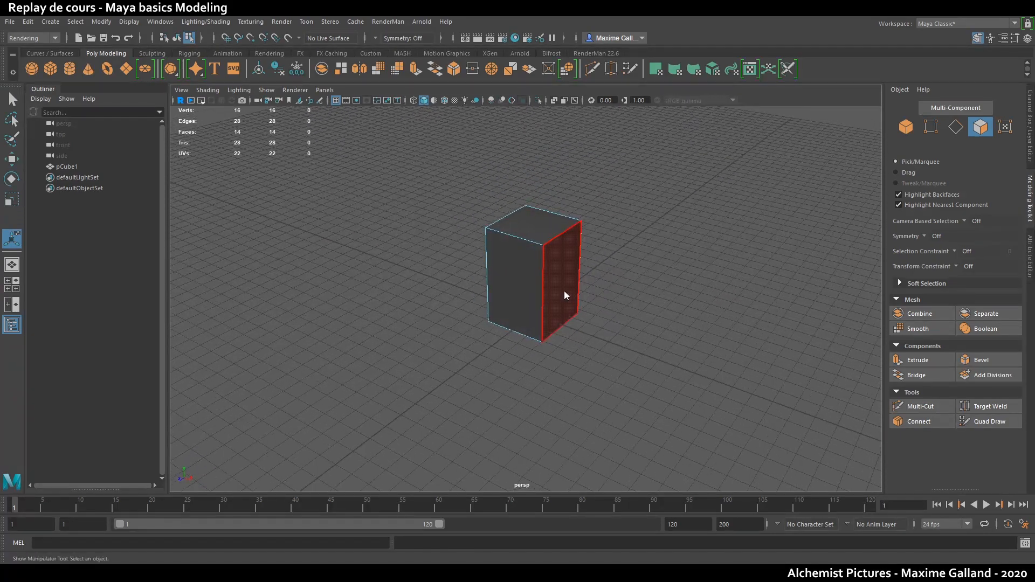
key("q")
left_click(522, 283)
key("w")
left_click_drag(583, 303, 468, 293, "alt")
mouse_move(486, 291)
left_mouse_down()
mouse_move(444, 300)
mouse_move(491, 286)
left_mouse_up()
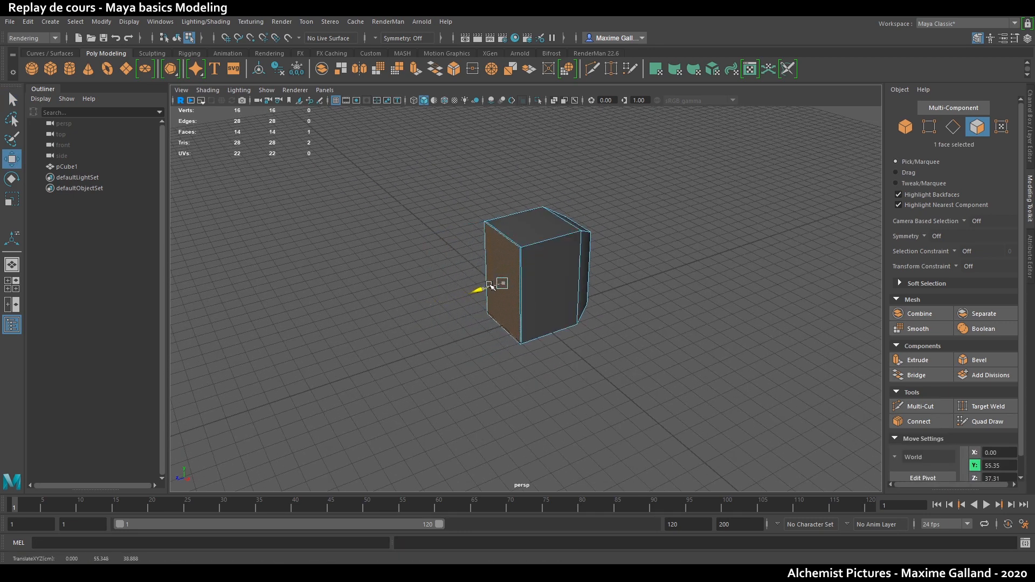
left_click_drag(491, 286, 416, 308)
mouse_move(485, 307)
left_mouse_down("alt")
mouse_move(501, 306)
mouse_move(485, 302)
left_mouse_up("alt")
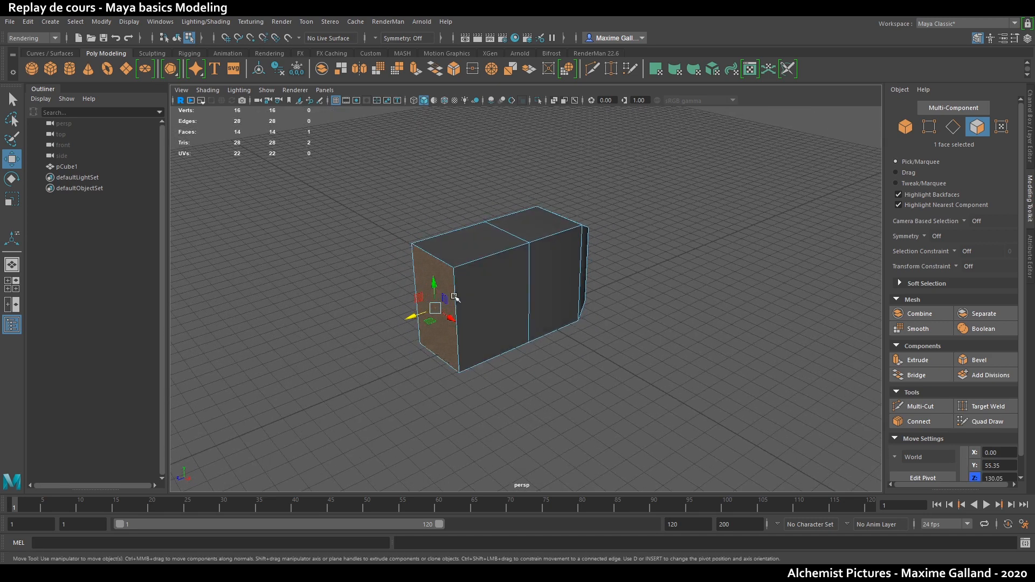
- Create a second polygon cube, raise it above the block to about 221.43 in Y, and scale it up uniformly
left_click(50, 69)
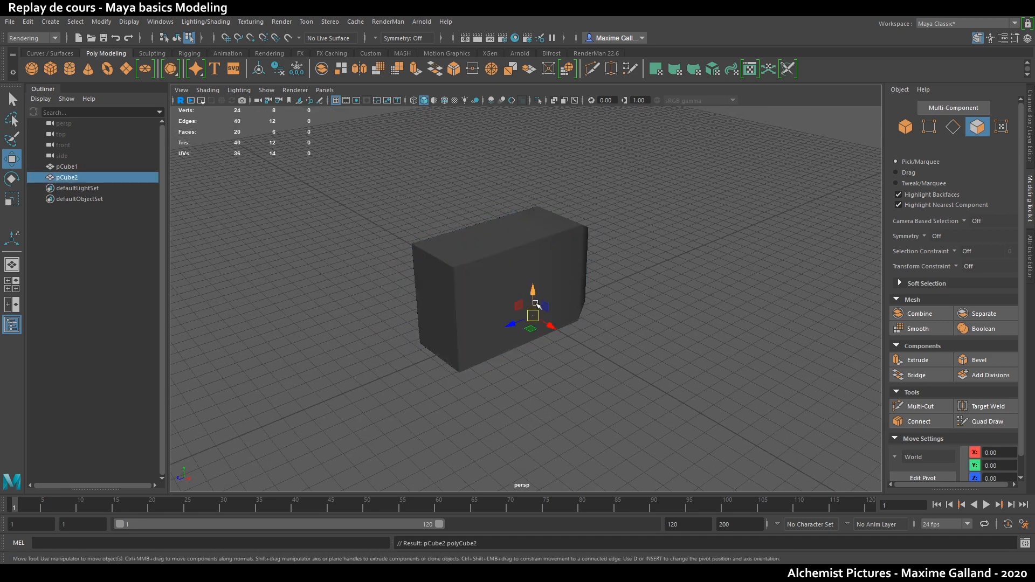
left_click_drag(523, 197, 523, 162)
left_click_drag(548, 245, 540, 208, "alt")
middle_click_drag(539, 208, 534, 263, "alt")
scroll(533, 262, "down", 2)
key("r")
left_click_drag(528, 263, 549, 218)
key("w")
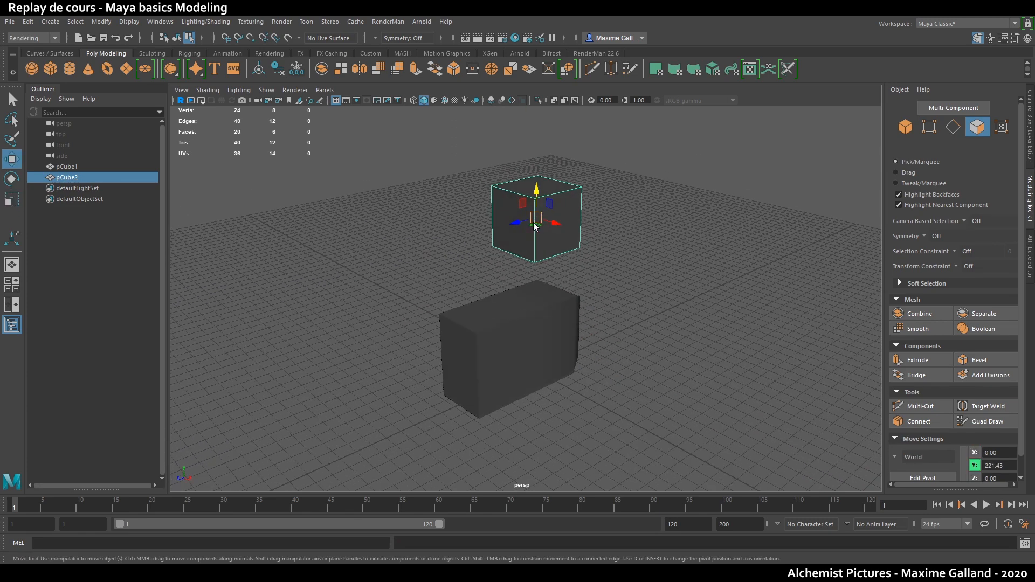
- Select two opposite side faces of the upper cube and scale them apart to lengthen it into a box
right_click_drag(531, 242, 529, 253)
left_click(509, 223)
left_click_drag(510, 222, 467, 226, "alt")
left_click(535, 214, "shift")
left_click_drag(551, 253, 565, 246, "alt")
key("r")
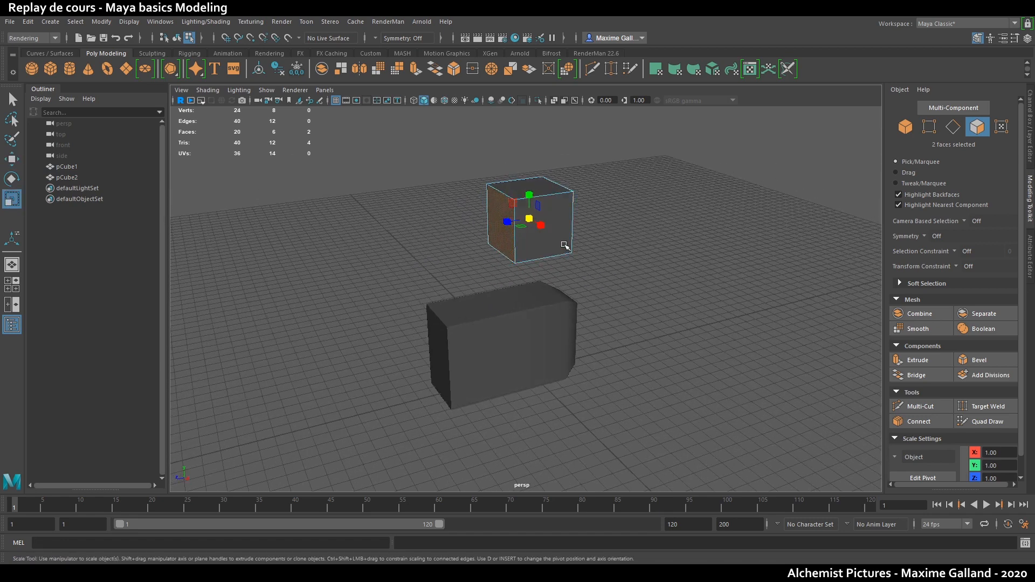
mouse_move(508, 227)
left_mouse_down()
mouse_move(524, 224)
mouse_move(455, 232)
mouse_move(526, 221)
mouse_move(491, 222)
mouse_move(463, 241)
mouse_move(506, 225)
left_mouse_up()
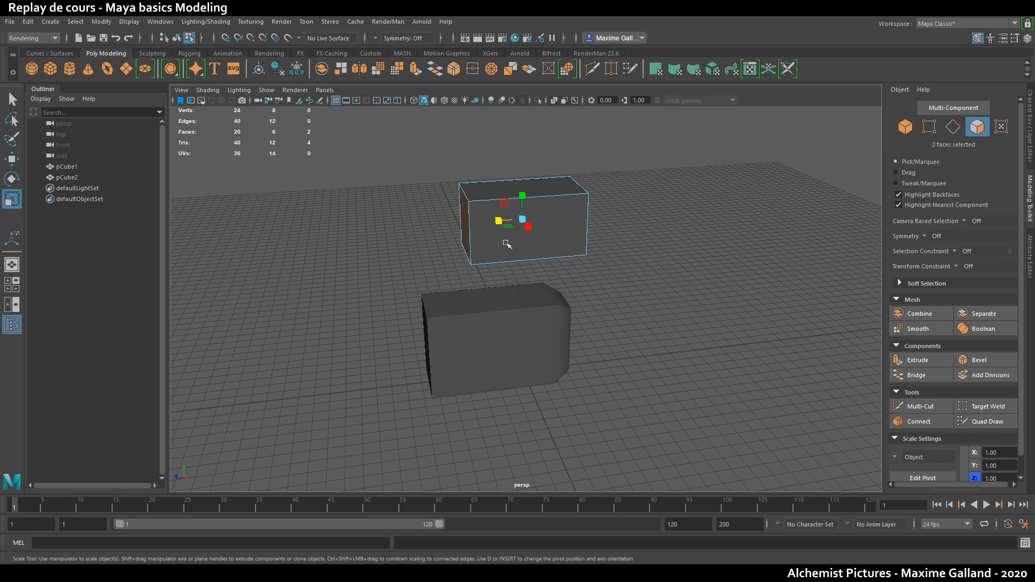
- Try to move one end face of the upper box outward to about 177.95 in X, and undo it
left_click_drag(561, 240, 707, 247, "alt")
left_click(581, 227)
key("w")
left_click(692, 262)
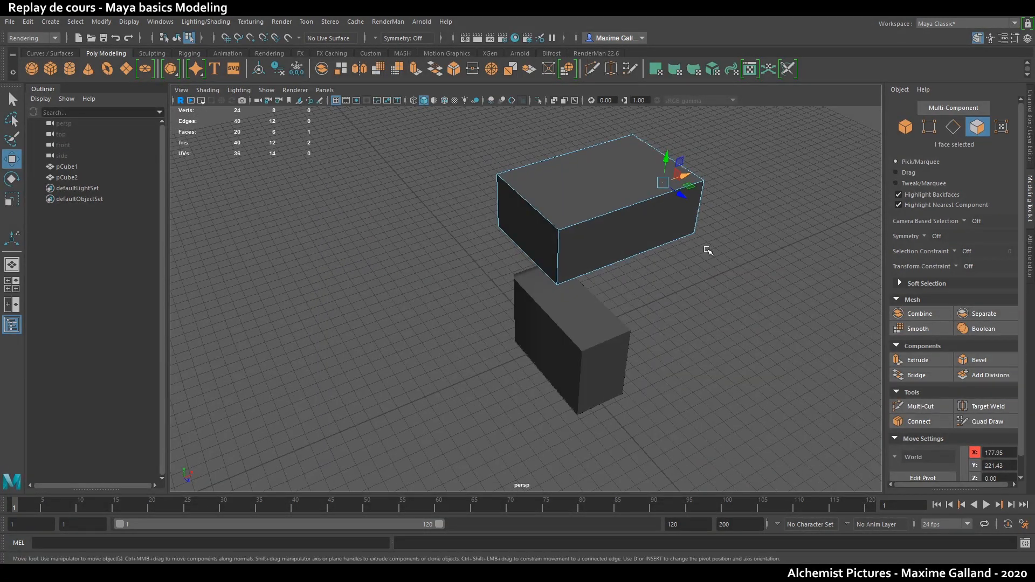
left_click_drag(550, 220, 478, 251)
key("ctrl+z")
key("ctrl+z")
key("ctrl+z")
- Add the opposite end face to the selection, scale both faces apart to lengthen the upper box, and return to object selection
left_click(523, 229, "shift")
key("r")
left_click_drag(575, 215, 435, 243)
key("q")
right_click_drag(480, 219, 512, 203)
left_click_drag(524, 237, 513, 234, "alt")
- Select everything in the scene and delete both cubes
key("ctrl+shift+a")
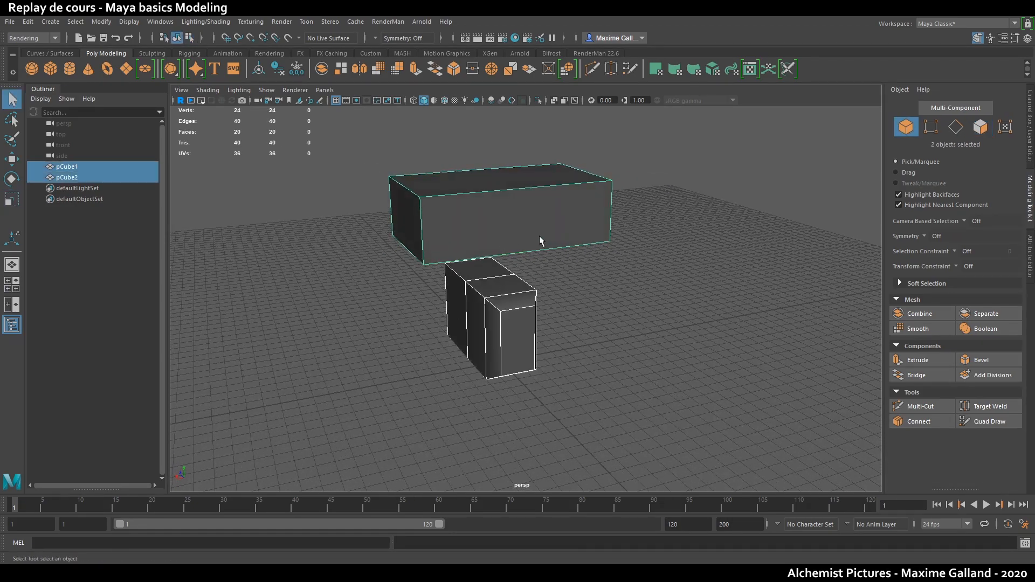
key("Delete")
left_click_drag(505, 302, 446, 314, "alt")
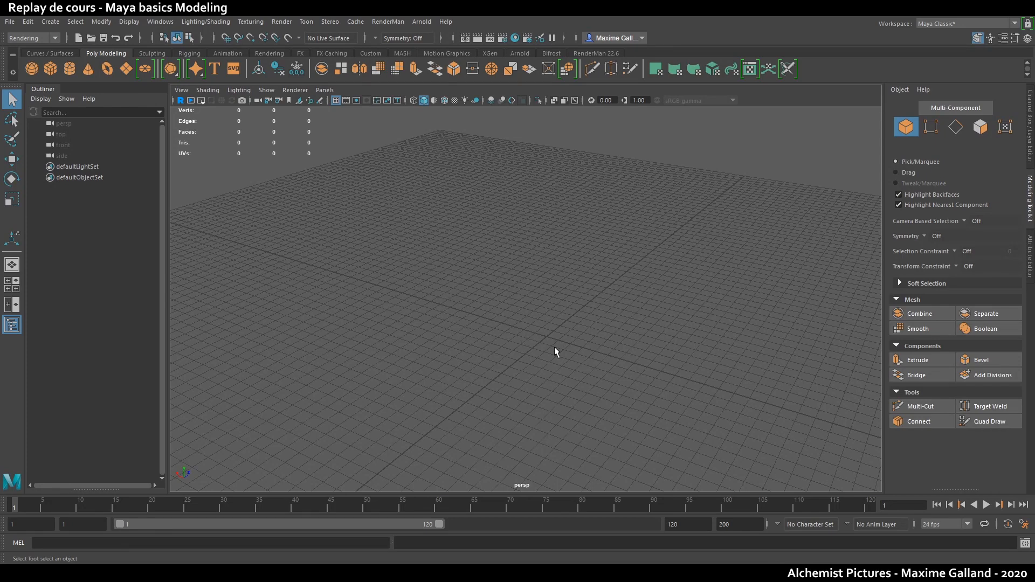
left_click_drag(503, 325, 503, 254, "alt")
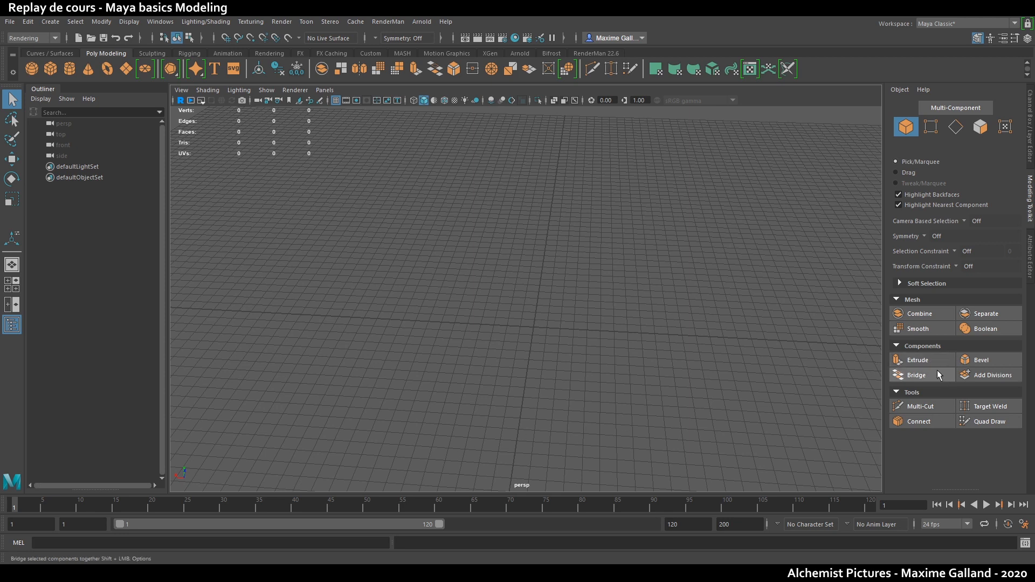
- Create a polygon cube, scale it up, and raise it above the grid
left_click(51, 68)
key("r")
key("w")
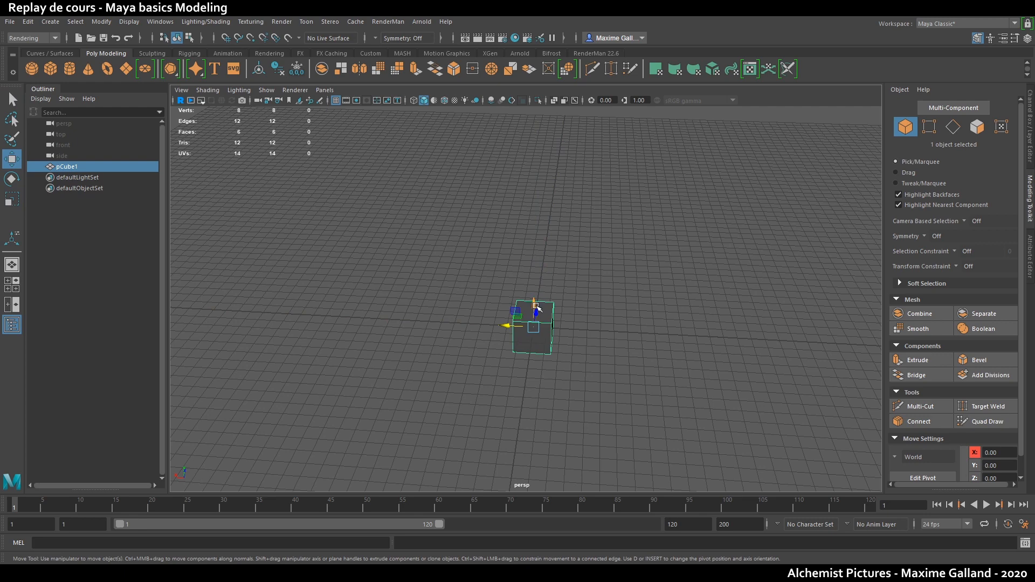
key("f")
- Insert three horizontal edge loops around the cube with Quad Draw
left_click(994, 422)
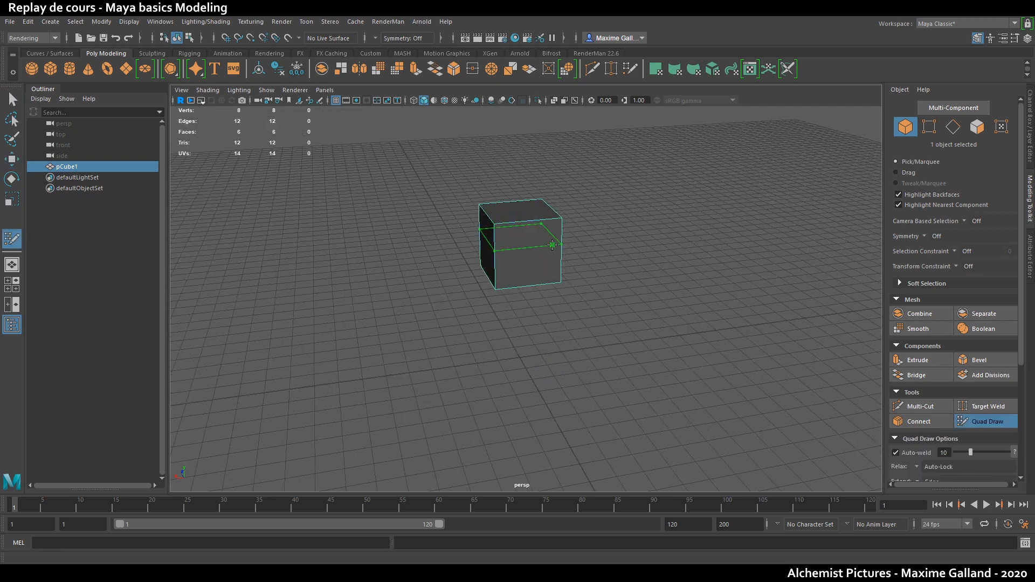
left_click(491, 232, "ctrl")
left_click(492, 247, "ctrl")
left_click(491, 271, "ctrl")
key("q")
- Try to scale one of the cube's side faces and undo the change
left_click_drag(500, 273, 526, 256, "alt")
left_click(523, 278)
key("r")
middle_click_drag(541, 238, 604, 245)
key("ctrl+z")
key("ctrl+z")
left_click_drag(554, 249, 595, 255, "alt")
- Insert two more horizontal edge loops and two vertical loops crossing on the cube's top face with Multi-Cut
left_click(901, 403)
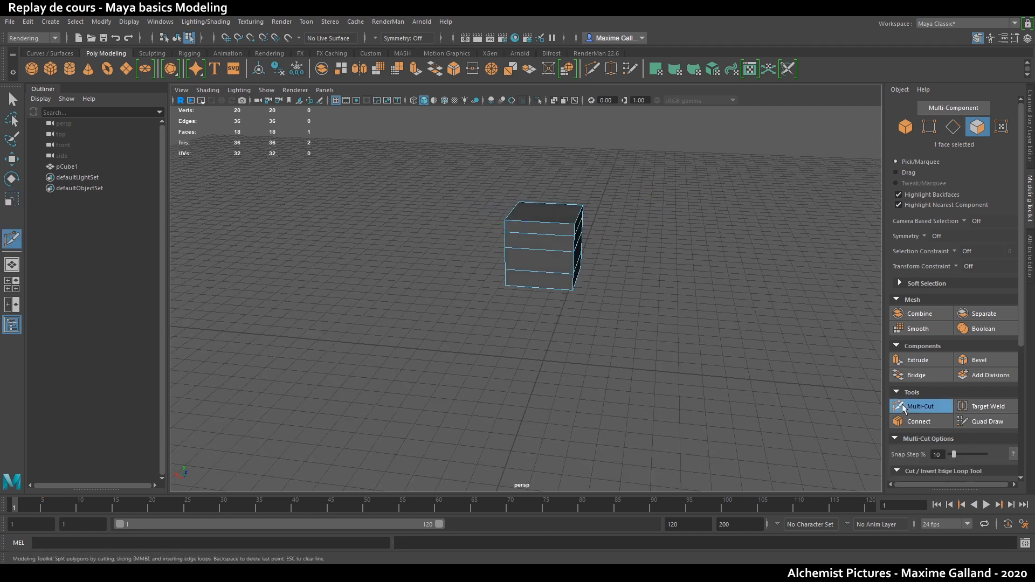
left_click(574, 243, "ctrl")
left_click(573, 260, "ctrl")
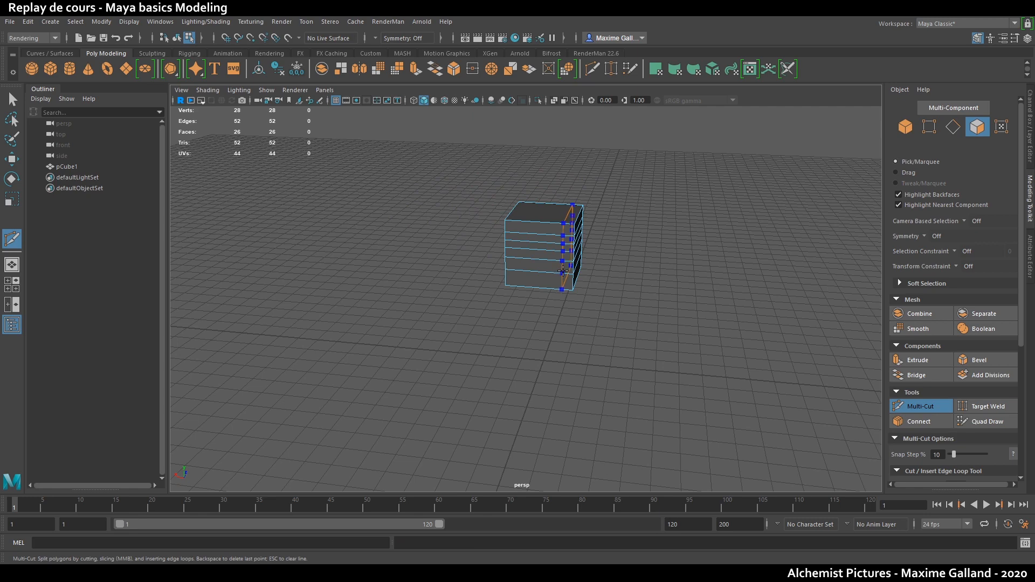
left_click_drag(522, 300, 607, 318, "alt")
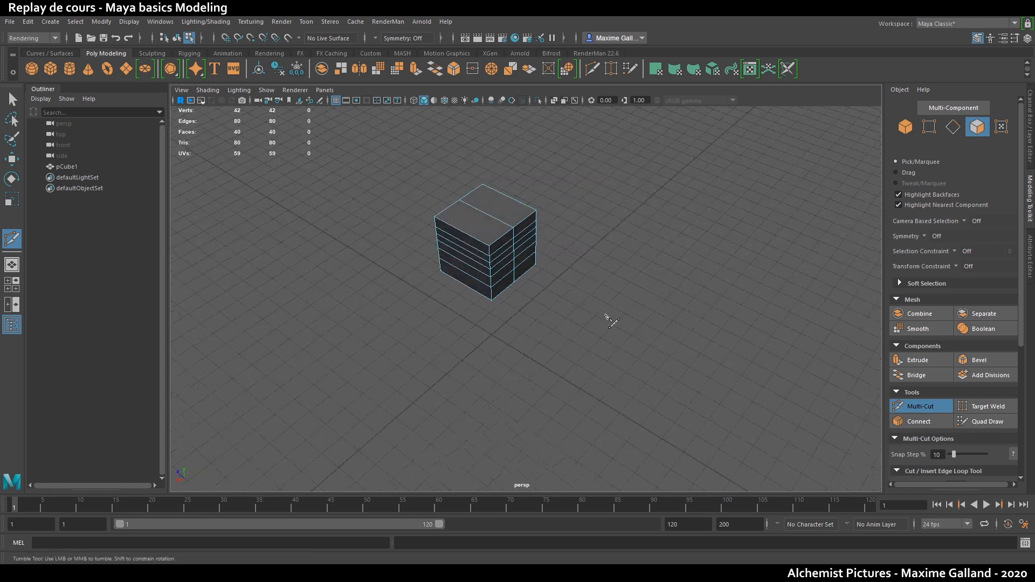
left_click(505, 223, "ctrl")
middle_click_drag(504, 224, 559, 251, "alt")
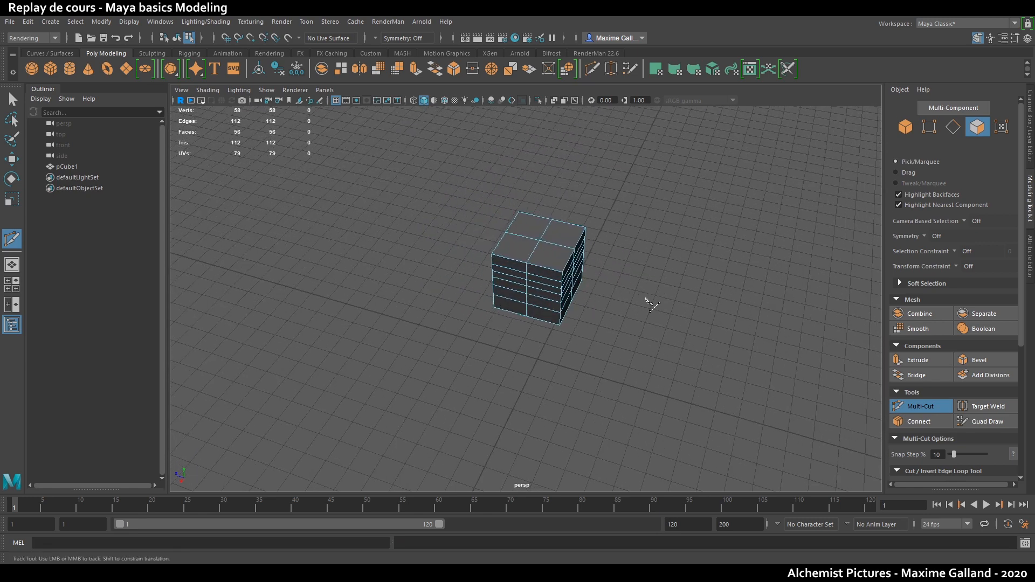
- Add further edge loops to the subdivided cube with Multi-Cut
left_click(552, 249, "ctrl")
left_click_drag(639, 302, 512, 281, "alt")
left_click(508, 272, "ctrl")
left_click(477, 262, "ctrl")
key("q")
- Select the subdivided cube and delete it
left_click_drag(636, 339, 547, 282, "alt")
left_click(587, 255)
key("Delete")
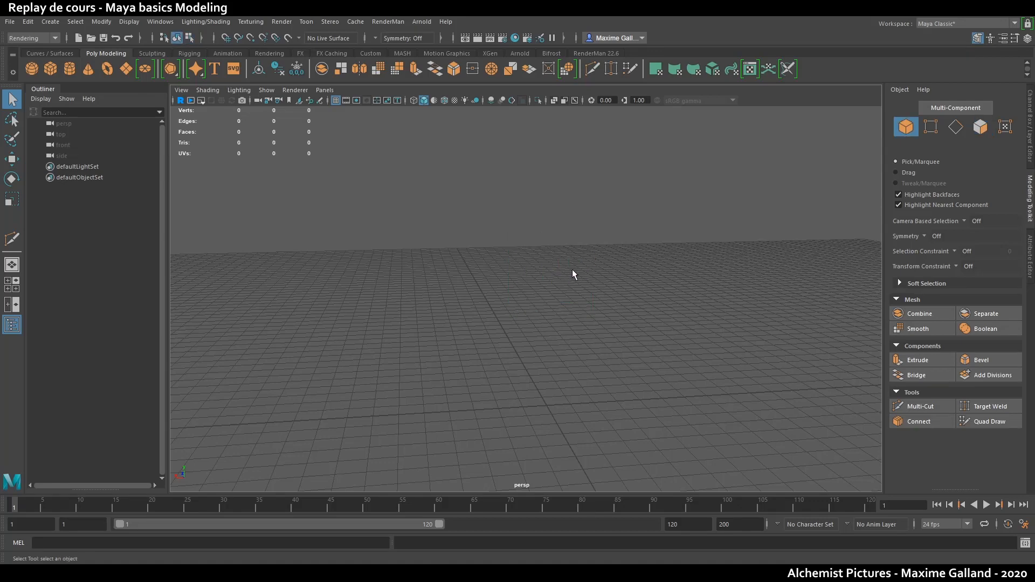
left_click_drag(484, 277, 421, 242, "alt")
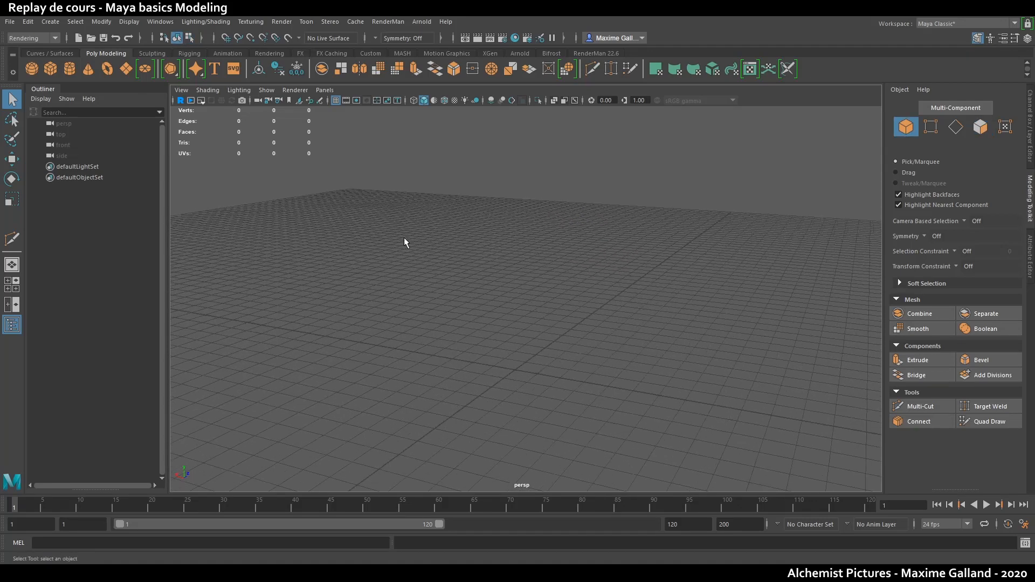
- Create a polygon cube at the origin and scale it up uniformly
left_click(49, 69)
key("r")
left_click_drag(514, 371, 551, 326)
- Create a polygon cylinder, place it beside the cube, and scale it uniformly to about 20.69
left_click(69, 71)
key("w")
left_click_drag(496, 365, 477, 326)
key("r")
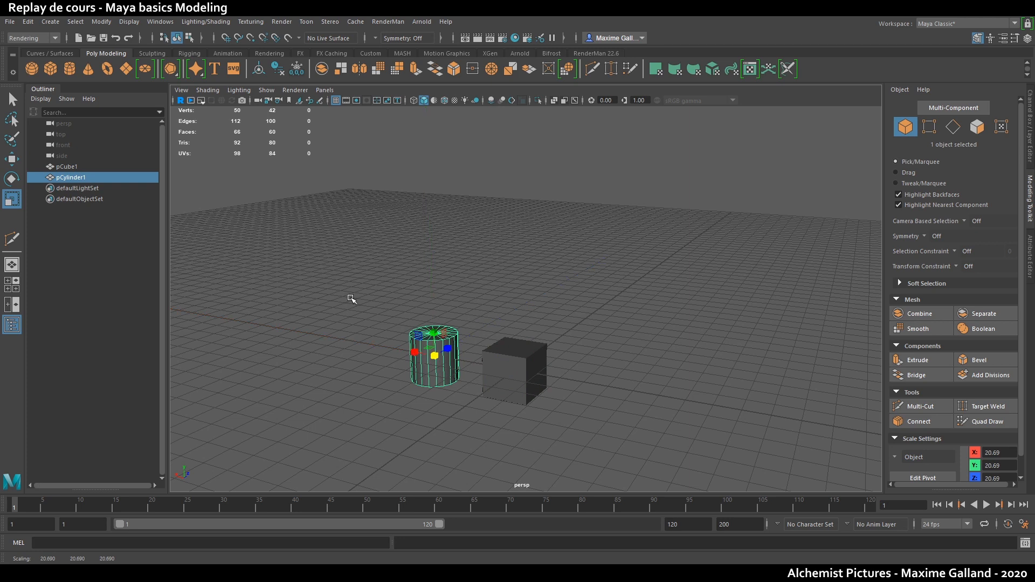
- Create a polygon cone at the origin and scale it up uniformly
left_click(88, 69)
key("w")
key("r")
left_click_drag(514, 369, 566, 326)
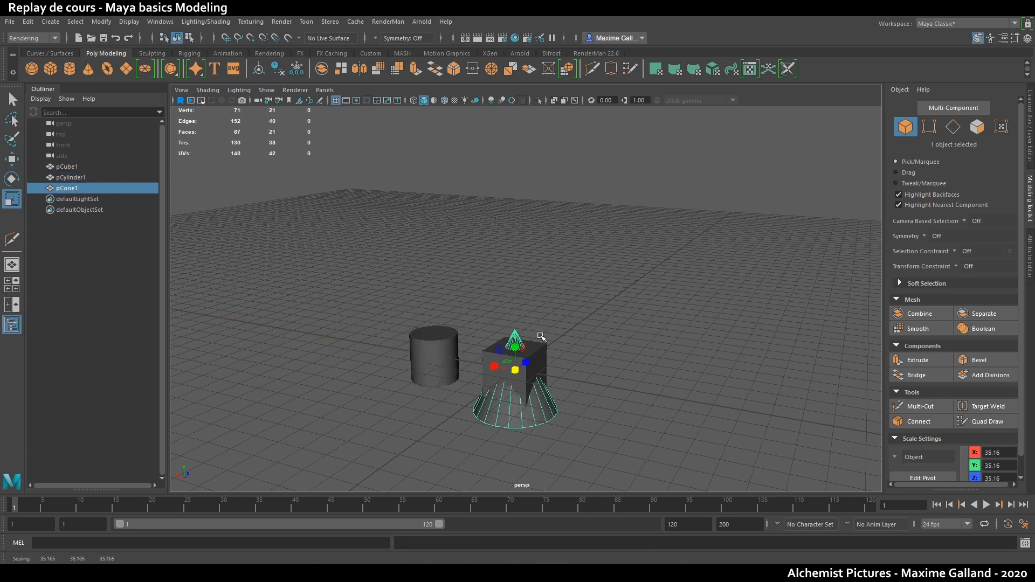
- Move the cone away from the cube and delete it
key("w")
left_click_drag(513, 364, 573, 349)
key("Delete")
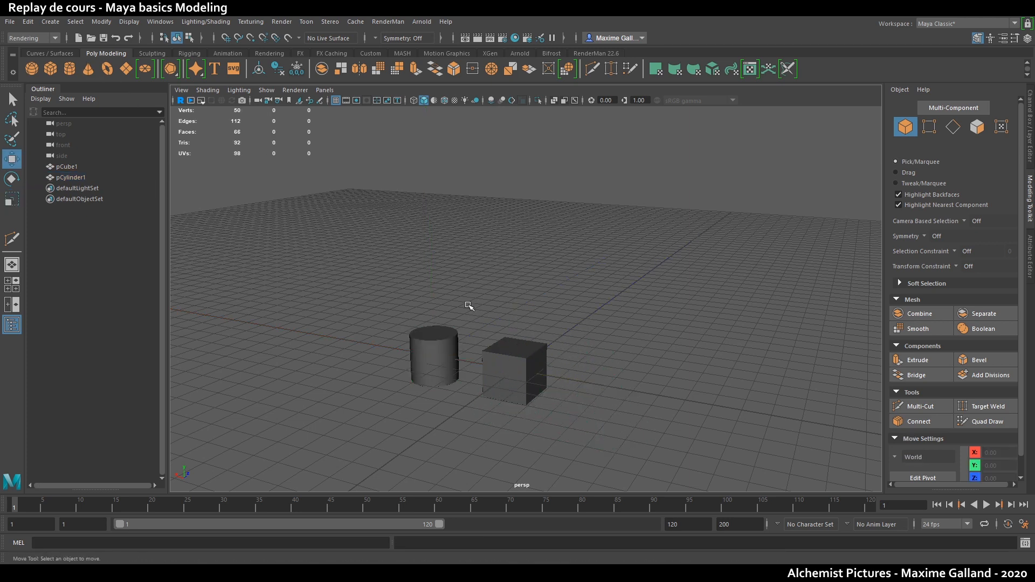
- Create a polygon sphere, scale it up, and move it beside the cube to about -81.20 in X
left_click(39, 72)
key("r")
left_click_drag(514, 371, 590, 376)
key("w")
- Select the cylinder, cube and sphere together and delete them
left_click_drag(413, 423, 662, 340)
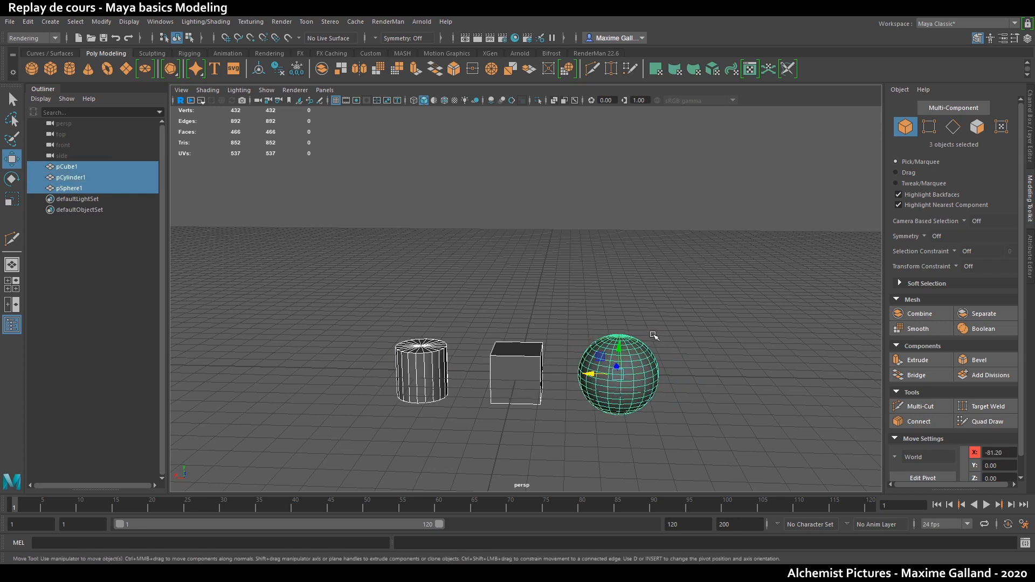
key("Delete")
- Create a polygon sphere at the origin and scale it uniformly to about 28.43
left_click(31, 68)
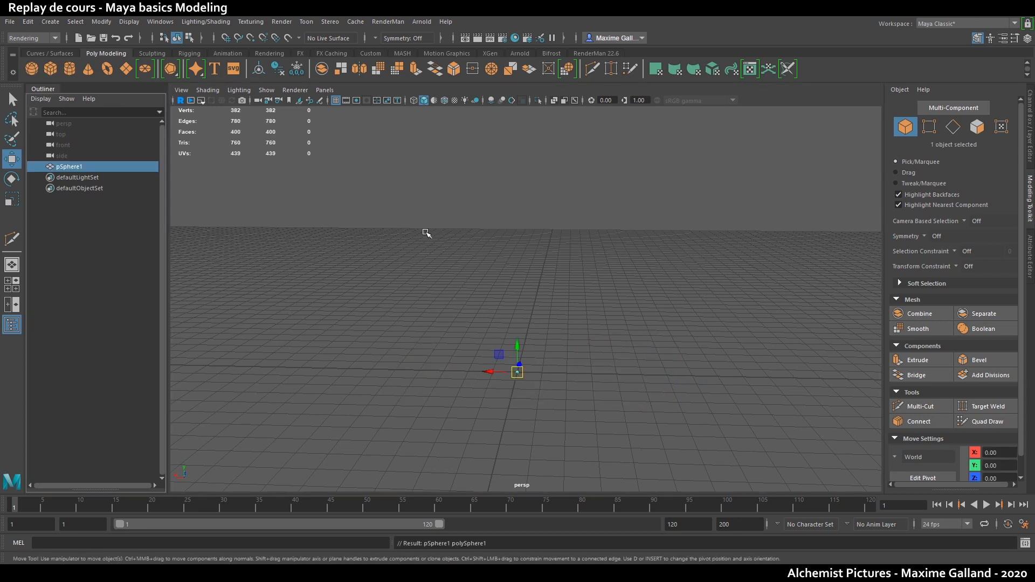
left_click_drag(425, 232, 382, 298, "alt")
key("r")
left_click_drag(511, 404, 589, 367)
key("w")
middle_click_drag(588, 367, 610, 311, "alt")
left_click_drag(610, 310, 606, 329, "alt")
scroll(600, 337, "up", 3)
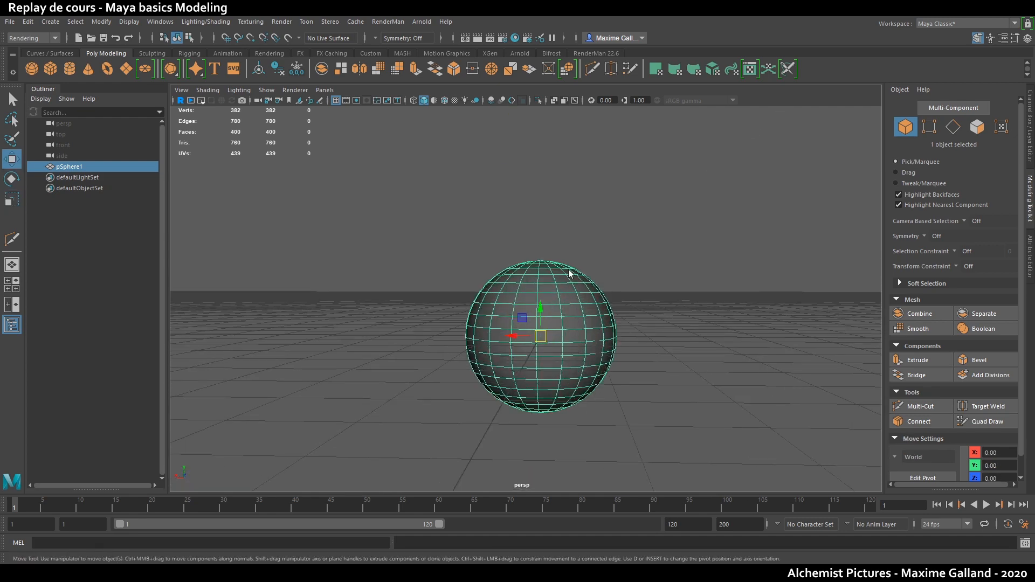
- Select the faces of the sphere's lower half, delete them, and return to object selection
right_click_drag(568, 292, 564, 316)
middle_click_drag(564, 317, 566, 297, "alt")
mouse_move(566, 297)
left_mouse_down("alt")
mouse_move(568, 287)
mouse_move(552, 303)
left_mouse_up("alt")
left_click_drag(401, 410, 575, 283)
key("Delete")
key("q")
key("F8")
left_click_drag(617, 252, 612, 281, "alt")
- Flatten the half-sphere by scaling it vertically to about 10.27 in Y
key("r")
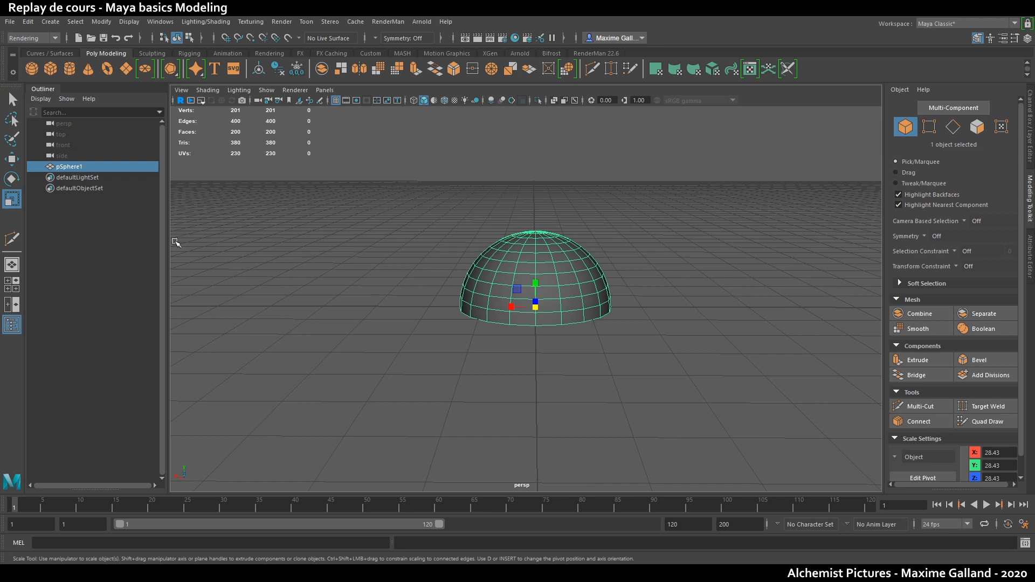
left_click(12, 179)
left_click(12, 159)
left_click(11, 199)
left_click_drag(356, 255, 408, 262, "alt")
left_click_drag(538, 283, 543, 297)
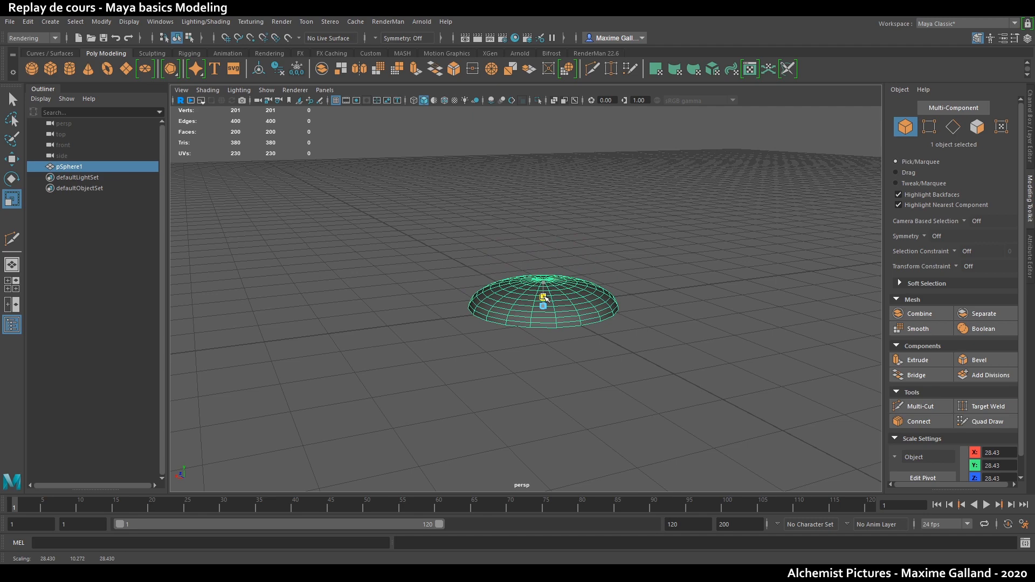
scroll(544, 291, "up", 5)
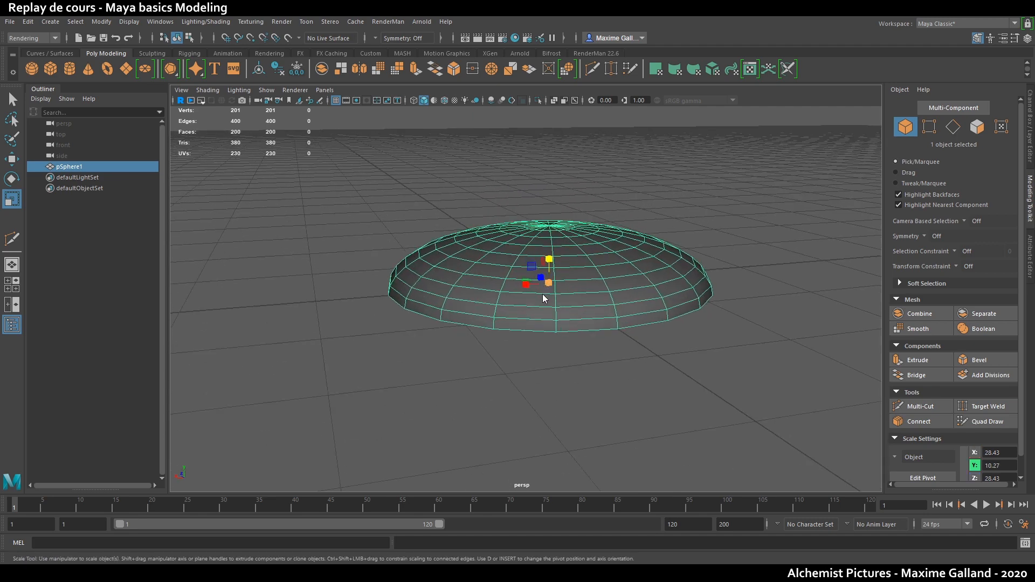
- Select the complete loop of faces along the dome's bottom row
key("F11")
left_click(547, 325)
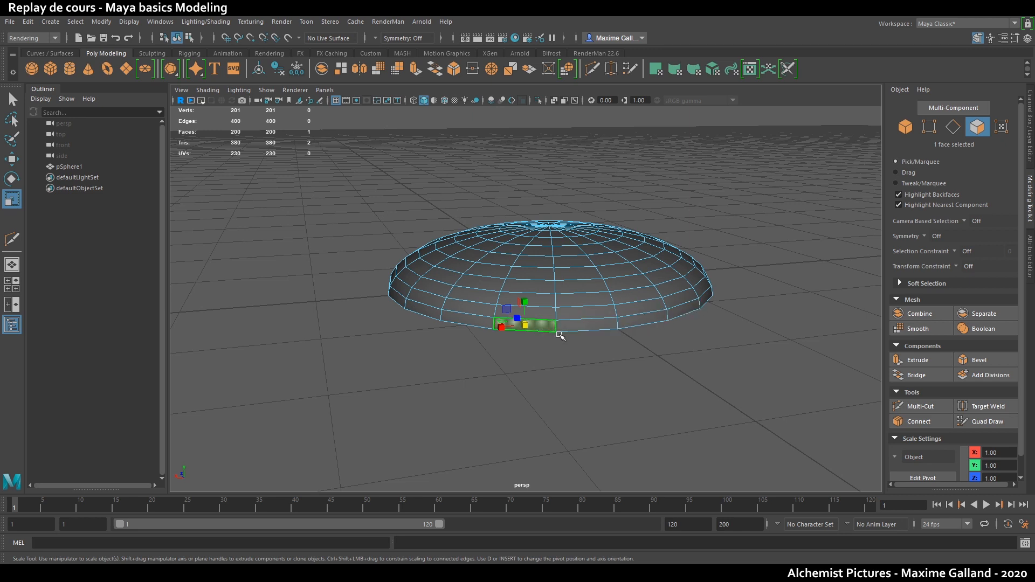
left_click(588, 327, "shift")
left_click(640, 326, "shift")
left_click_drag(657, 335, 587, 346, "alt")
left_click(574, 311, "shift")
left_click(481, 327)
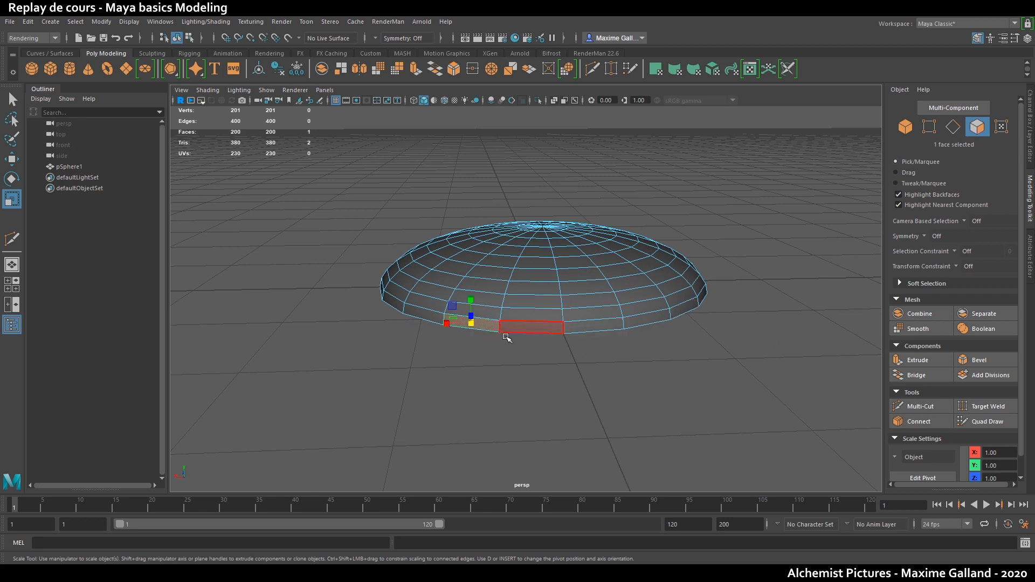
left_click_drag(721, 309, 570, 307, "alt")
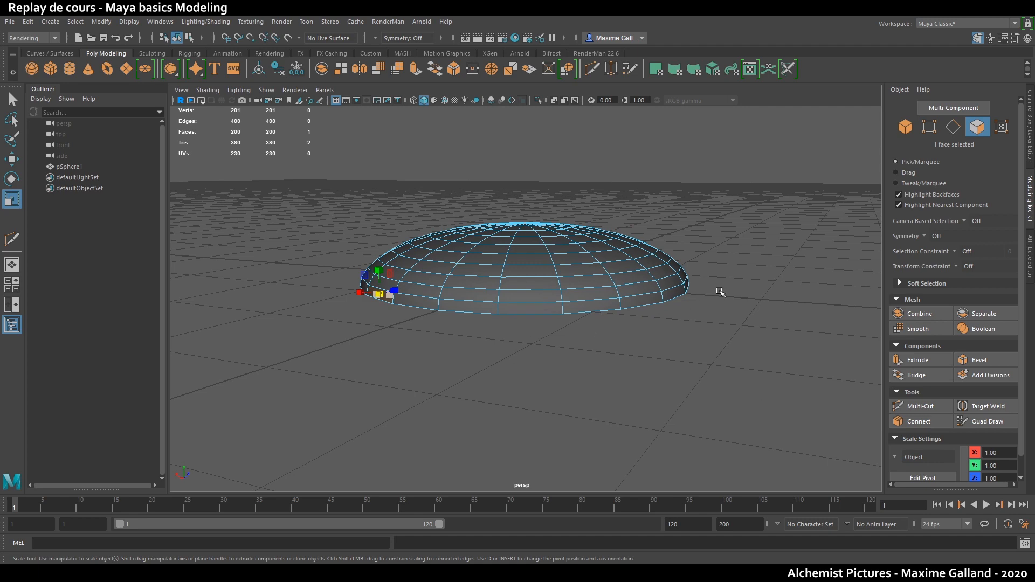
left_click_drag(462, 330, 509, 331, "alt")
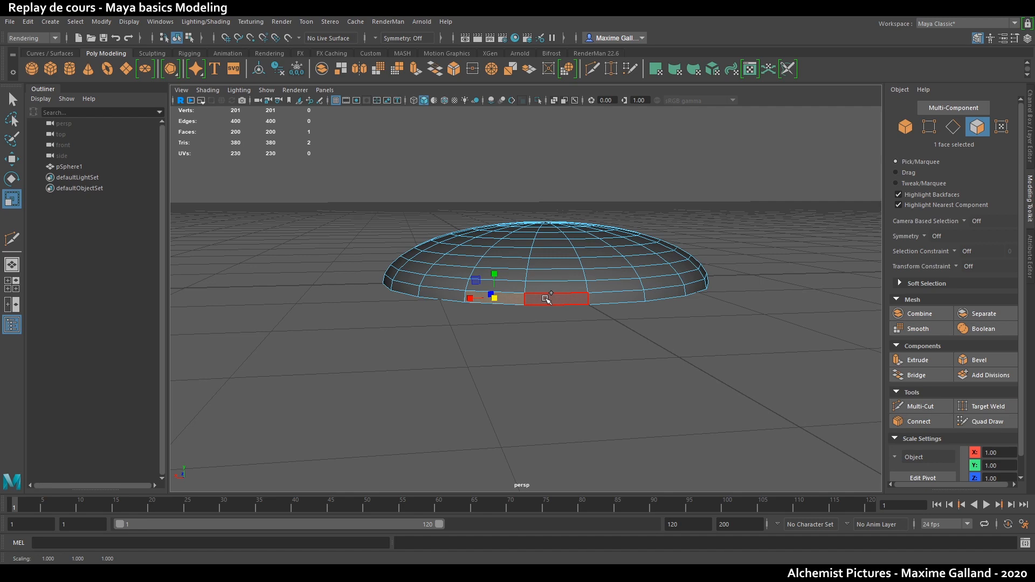
double_click(554, 301, "shift")
left_click_drag(555, 324, 563, 272, "alt")
- Try to move the selected bottom face loop vertically and undo the move
key("w")
key("ctrl+z")
left_click_drag(637, 364, 599, 365, "alt")
left_click_drag(673, 378, 699, 382, "alt")
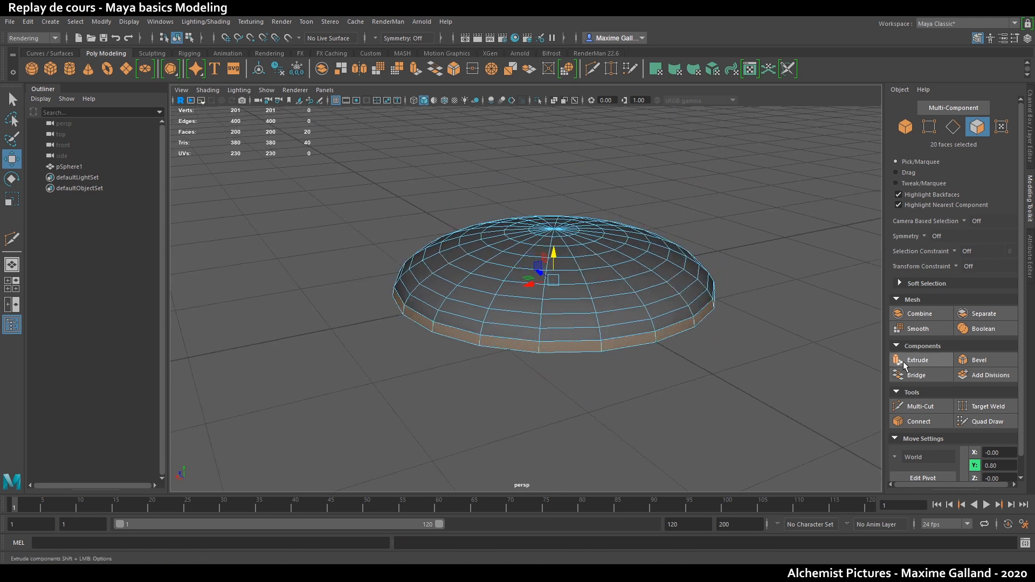
- Extrude the dome's bottom face loop outward with a thickness of about 0.77
key("ctrl+e")
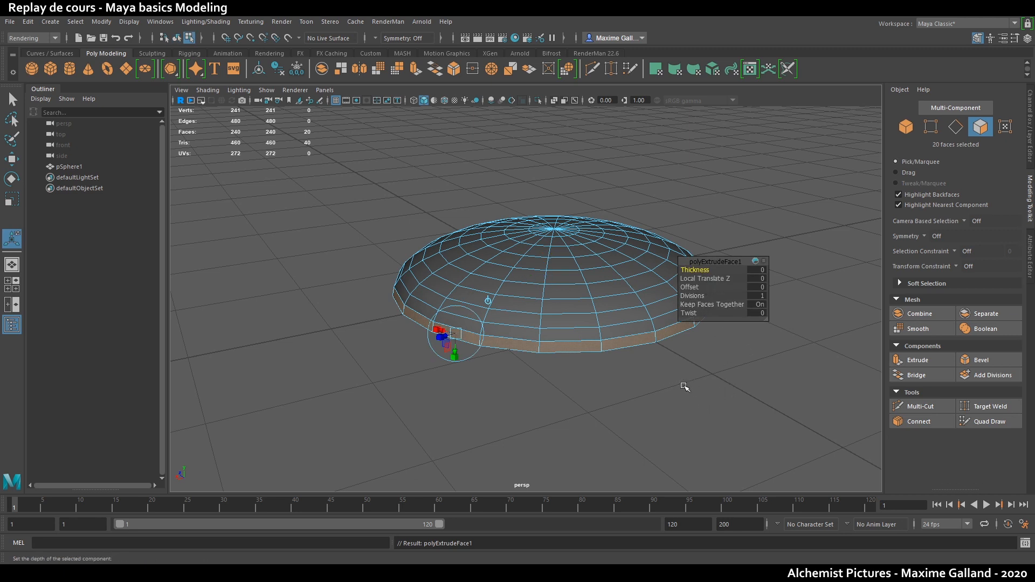
middle_click_drag(674, 405, 775, 386)
left_click_drag(774, 386, 691, 386, "alt")
middle_click_drag(691, 386, 541, 377)
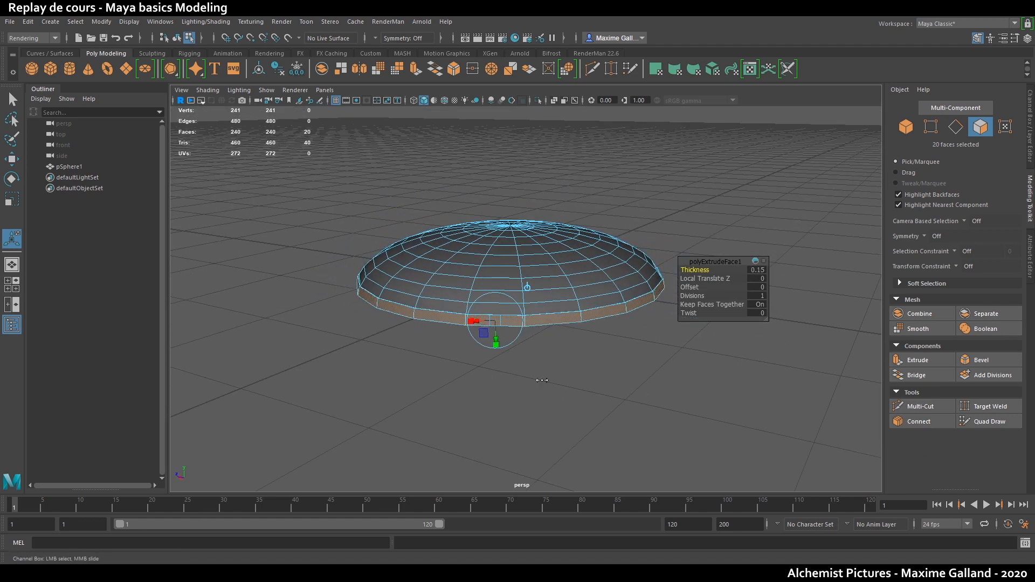
left_click_drag(540, 377, 484, 404, "alt")
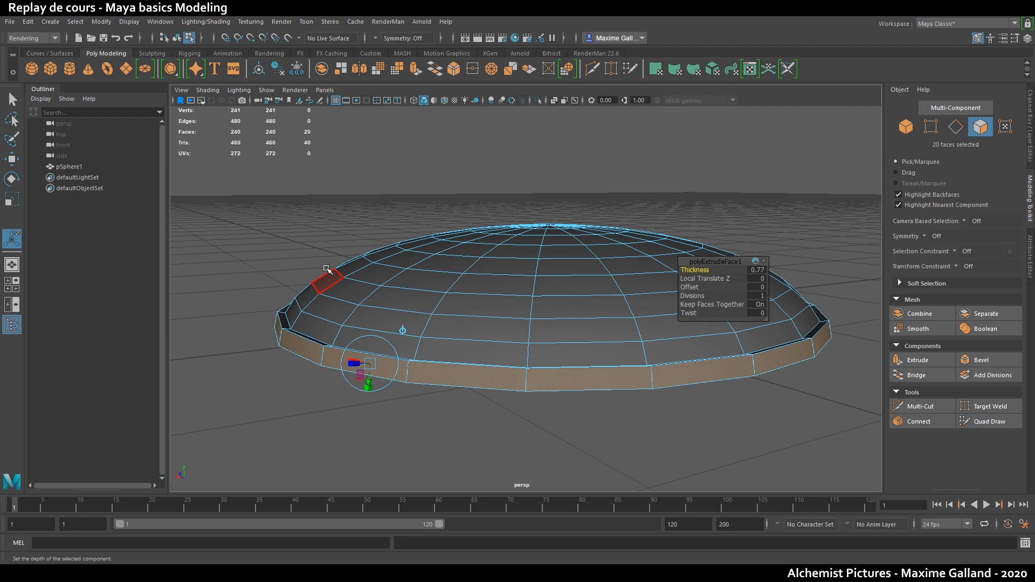
- Select a face loop midway up the dome, try extruding it, and undo the extrusion
left_click(357, 272)
double_click(394, 285, "shift")
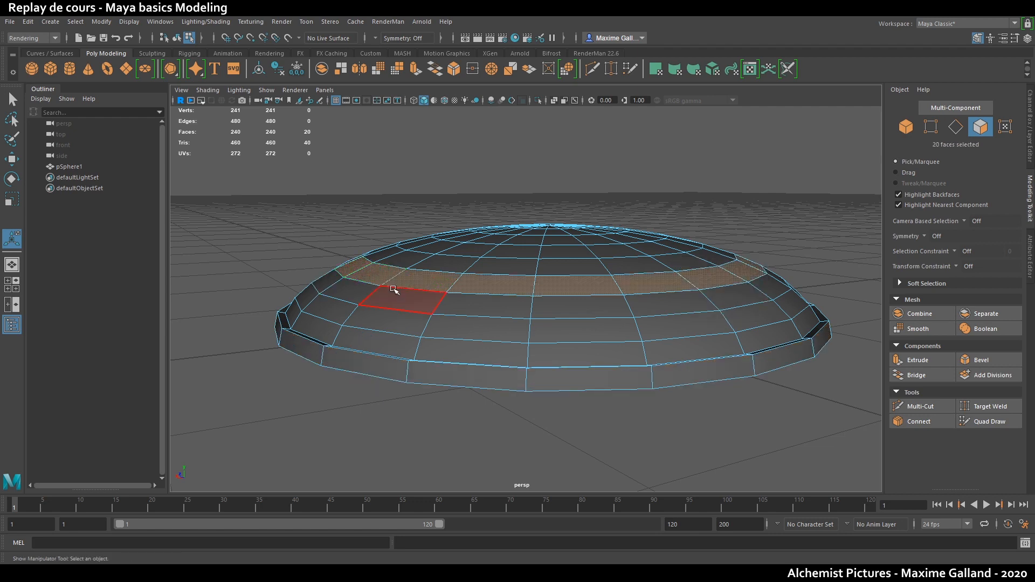
key("ctrl+e")
middle_click_drag(343, 425, 595, 454)
left_click_drag(516, 434, 498, 443, "alt")
key("ctrl+z")
key("ctrl+z")
key("ctrl+z")
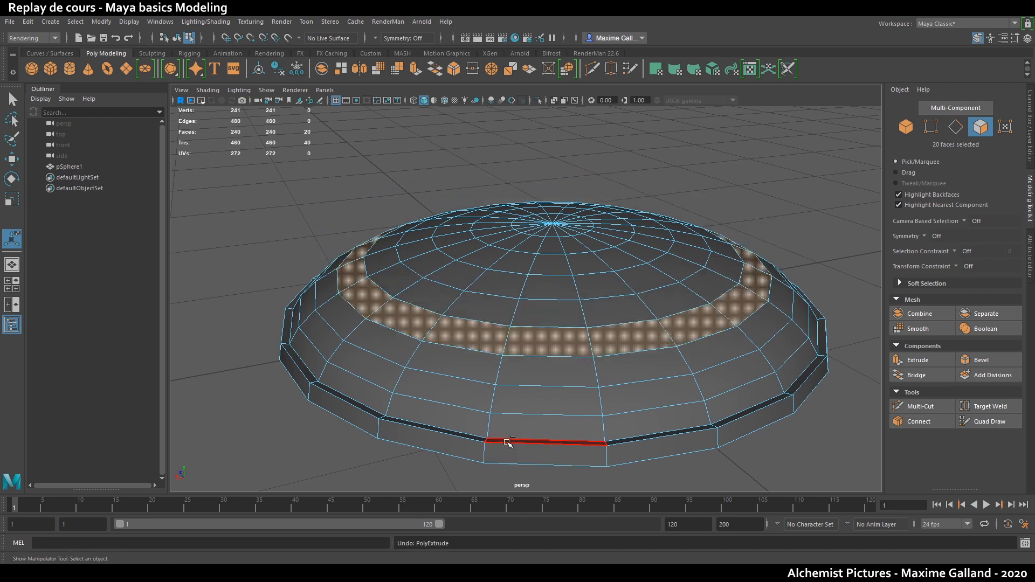
- Select the face loop around the dome's outer rim, shift it slightly, and switch to edge selection
left_click(372, 396)
left_click_drag(411, 411, 376, 393, "alt")
double_click(410, 372, "shift")
key("w")
left_click(369, 327)
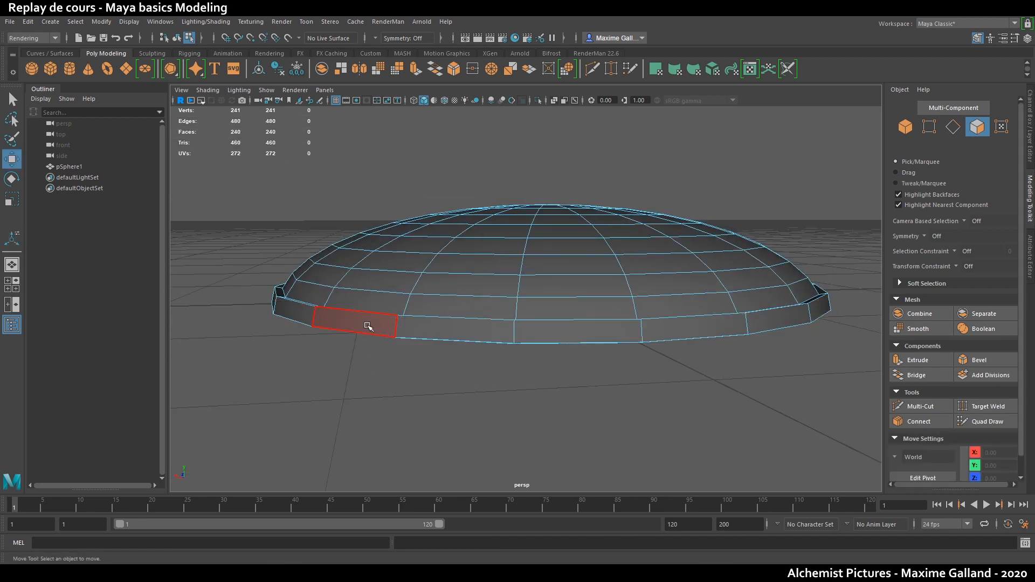
double_click(424, 332, "shift")
left_click_drag(436, 360, 443, 383, "alt")
left_click_drag(546, 274, 539, 271)
key("F10")
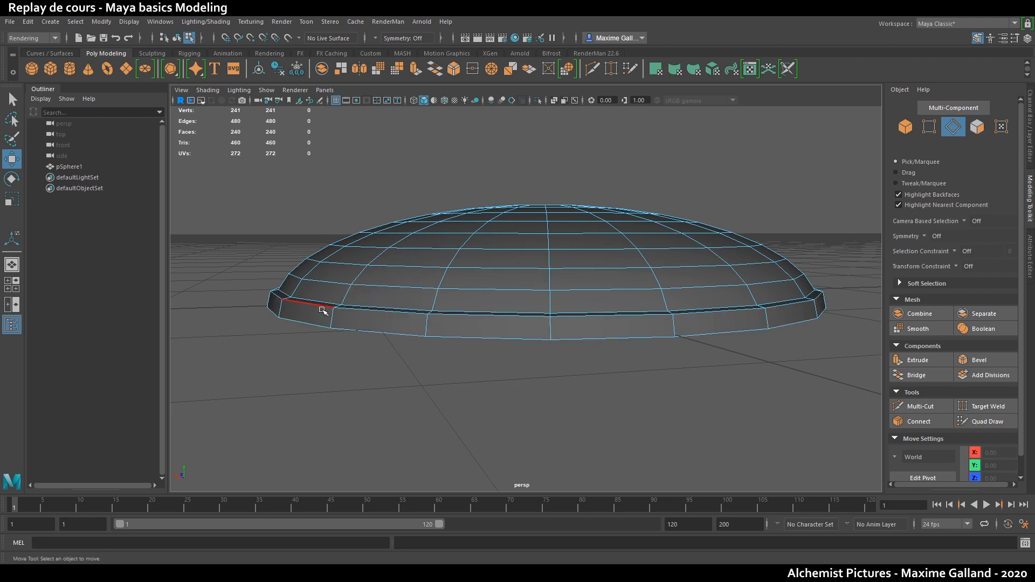
- Select the edge loop along the rim's upper edge, shift it vertically and scale it slightly outward
double_click(318, 305)
left_click_drag(312, 301, 490, 305, "alt")
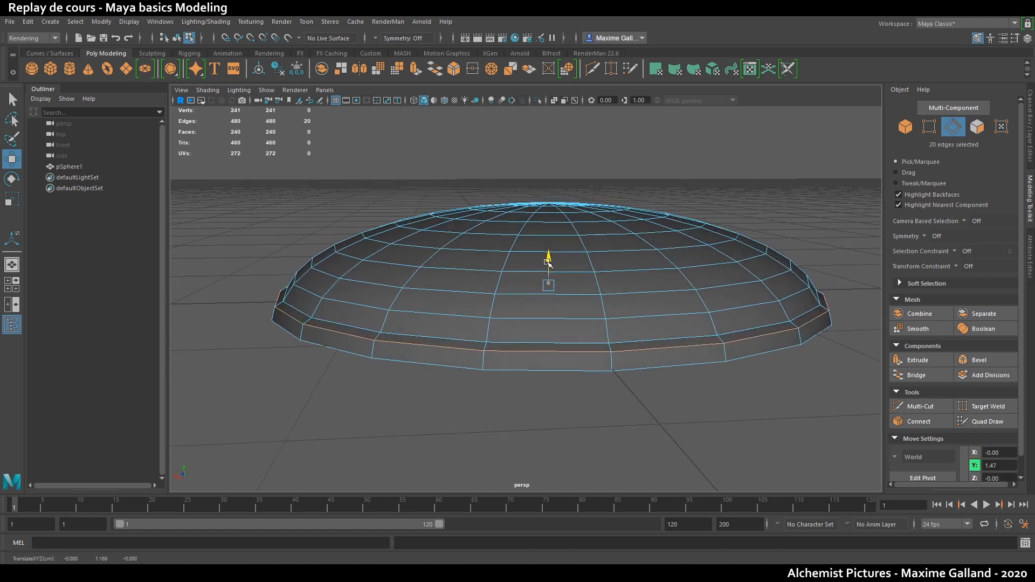
key("r")
left_click_drag(555, 270, 524, 275, "alt")
- Leave component selection and examine the dome and its rim from several angles and distances
key("q")
right_click_drag(548, 260, 578, 235)
scroll(562, 293, "down", 6)
left_click_drag(551, 290, 482, 254, "alt")
scroll(530, 302, "up", 5)
scroll(541, 299, "down", 5)
scroll(517, 305, "up", 3)
mouse_move(508, 307)
left_mouse_down("alt")
mouse_move(538, 312)
mouse_move(376, 303)
mouse_move(515, 320)
left_mouse_up("alt")
scroll(519, 315, "down", 3)
scroll(519, 314, "down", 5)
key("r")
scroll(588, 284, "up", 2)
- Try extruding the rim's outer face loop with a thickness of about 5.64, and undo the extrusion
key("F11")
scroll(538, 342, "up", 5)
left_click(545, 336)
left_click(579, 430)
double_click(651, 429, "shift")
key("ctrl+e")
middle_click_drag(688, 432, 848, 444)
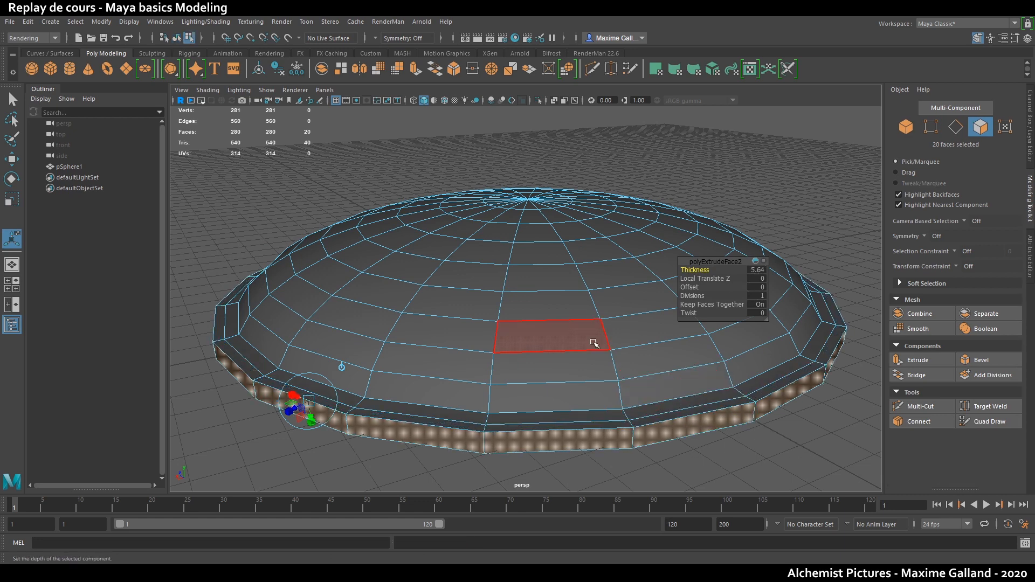
key("ctrl+z")
key("ctrl+z")
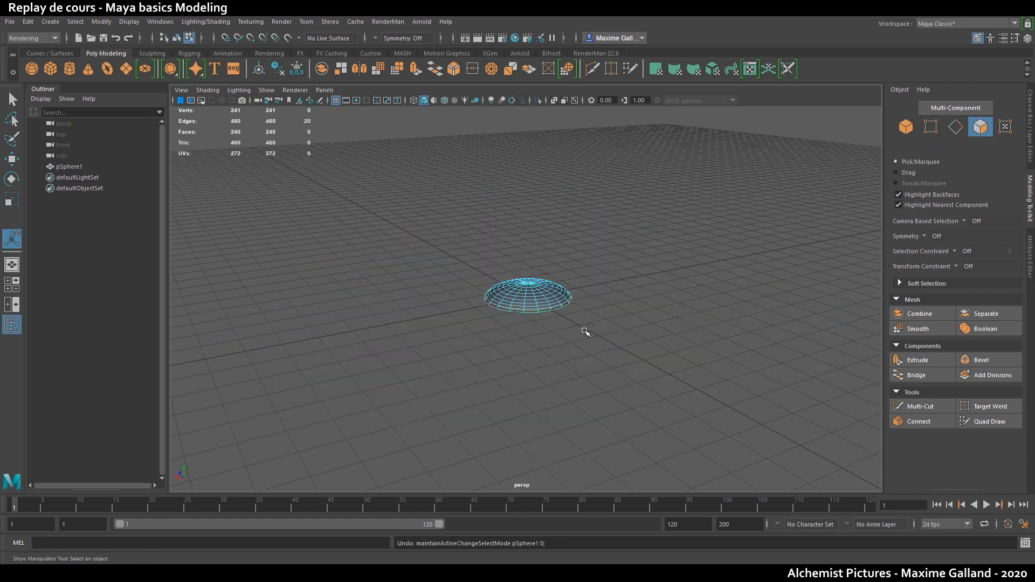
- Try another extrusion of the rim's outer face loop, and undo it together with the edge loop scaling
scroll(552, 347, "up", 3)
double_click(584, 336)
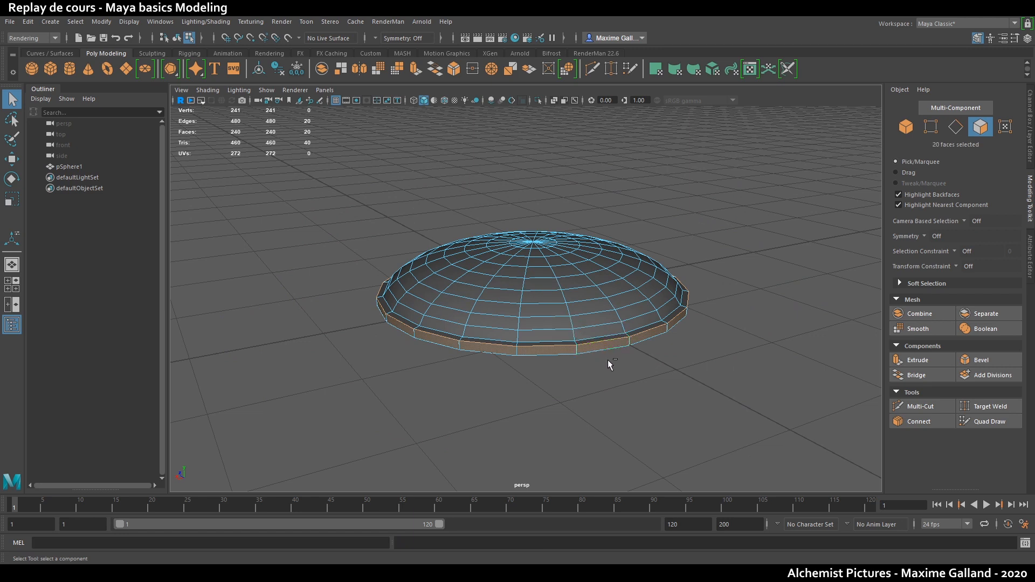
key("ctrl+e")
key("ctrl+z")
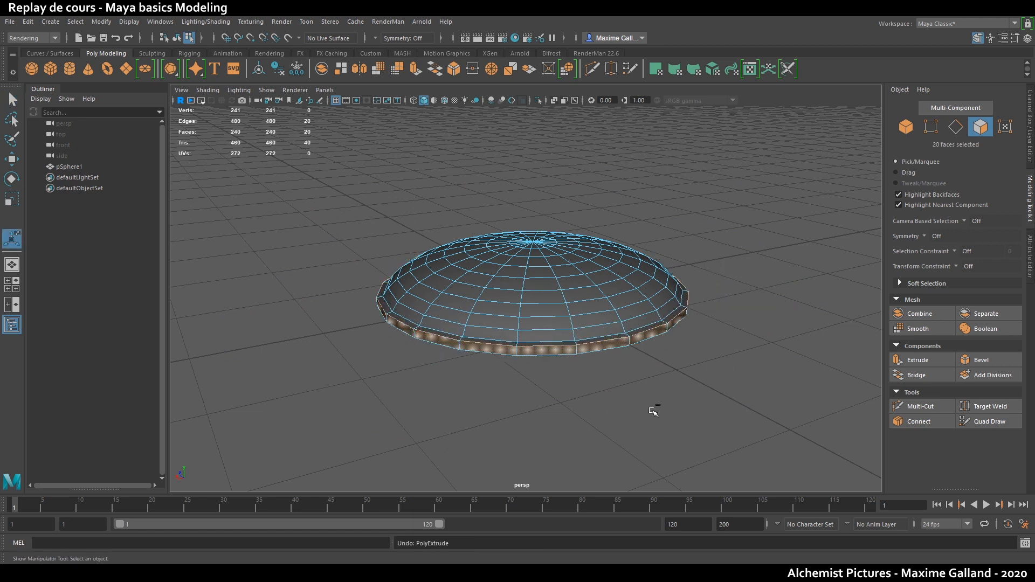
key("ctrl+z")
key("q")
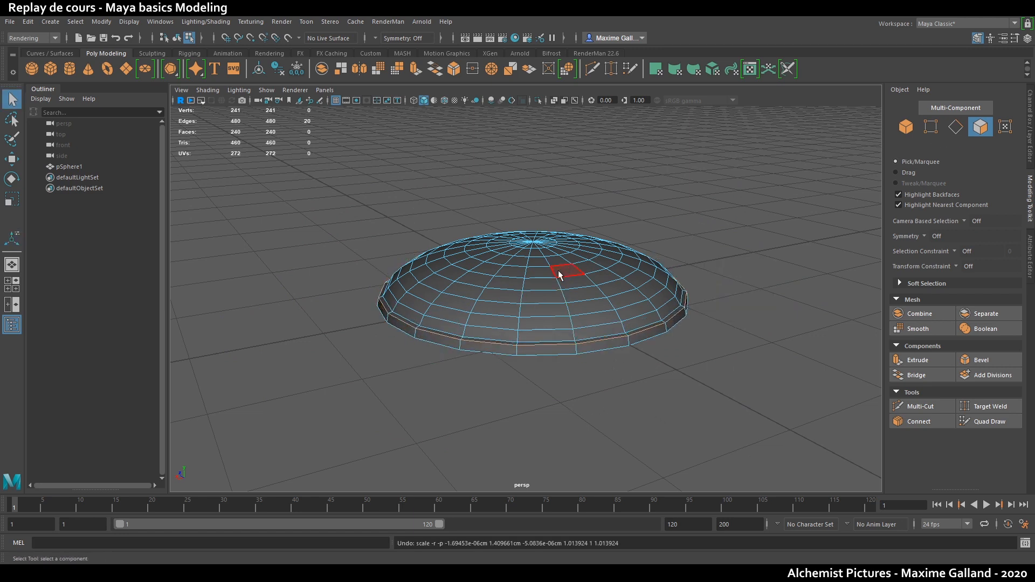
key("ctrl+z")
- Switch to object mode and examine the dome's shape and the top area around its pole
left_click_drag(465, 235, 405, 214, "alt")
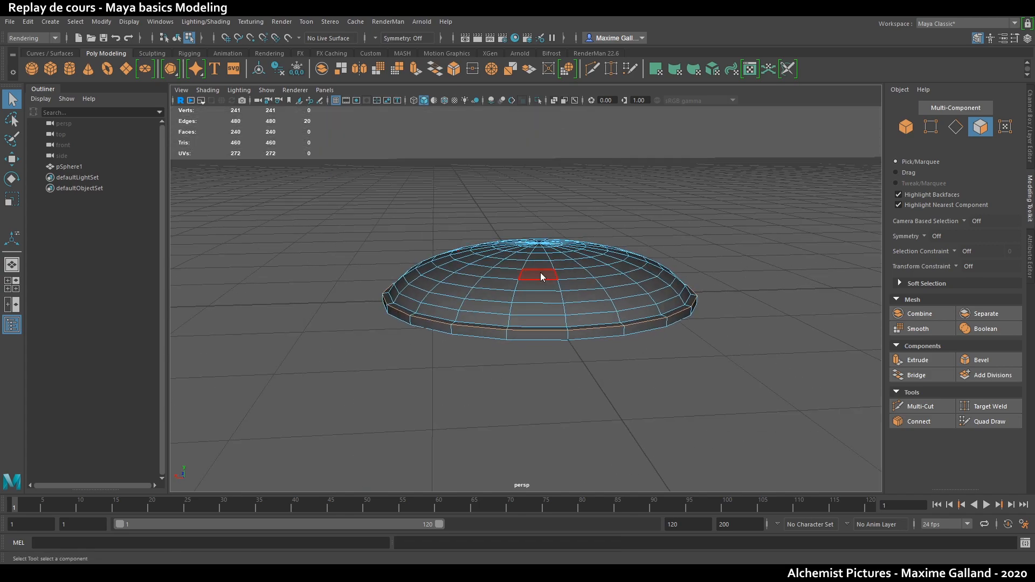
right_click_drag(543, 272, 584, 250)
left_click_drag(582, 249, 531, 277, "alt")
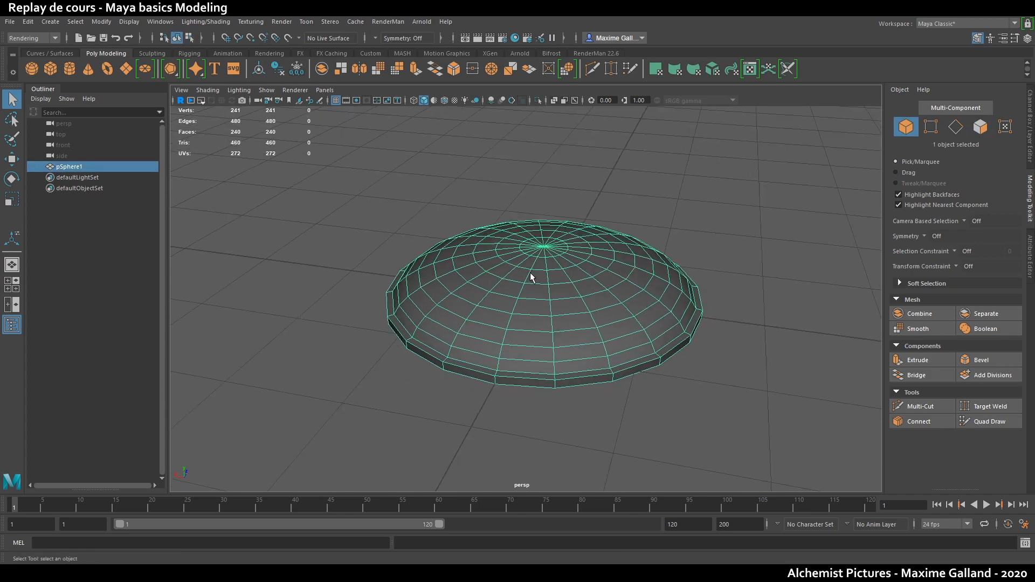
left_click_drag(460, 269, 521, 300, "alt")
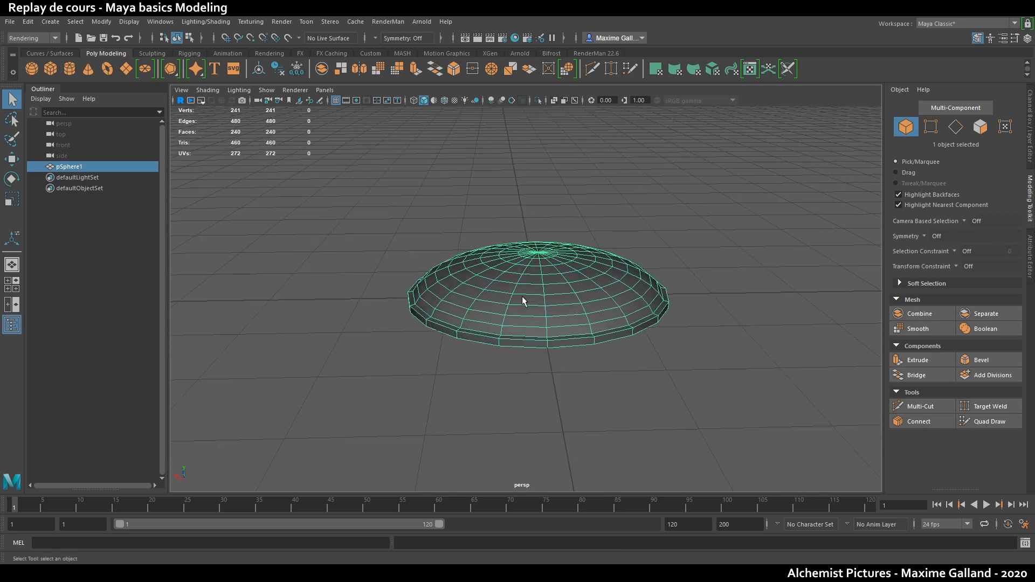
scroll(531, 288, "up", 5)
middle_click_drag(543, 278, 511, 289, "alt")
left_click_drag(511, 289, 526, 274, "alt")
scroll(526, 274, "up", 4)
- Switch to vertex selection and select the pole vertex at the top of the dome
right_click_drag(526, 273, 500, 273)
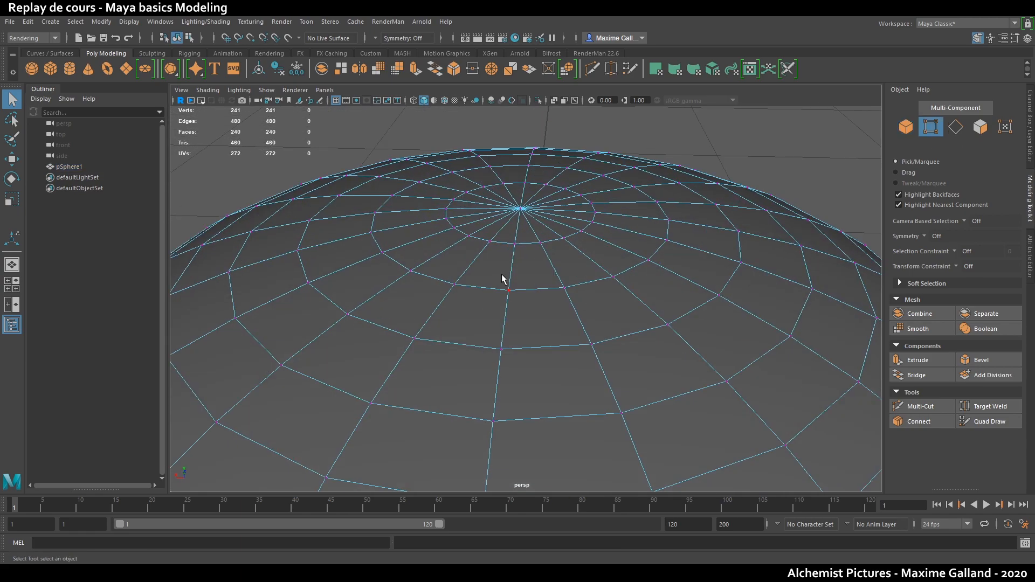
left_click(522, 210)
middle_click_drag(522, 211, 517, 311, "alt")
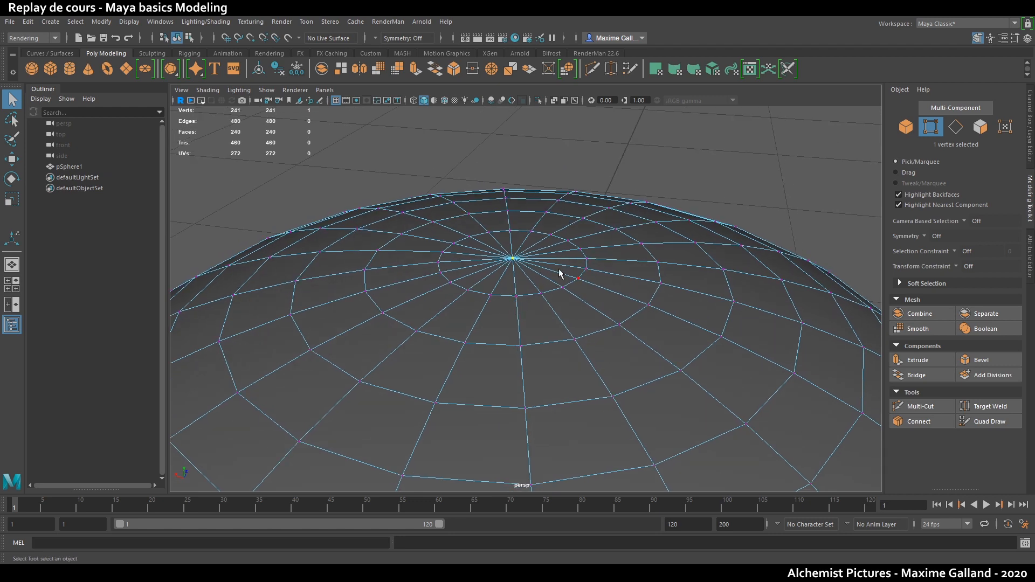
left_click(517, 258)
left_click_drag(518, 258, 518, 312, "alt")
scroll(517, 311, "up", 3)
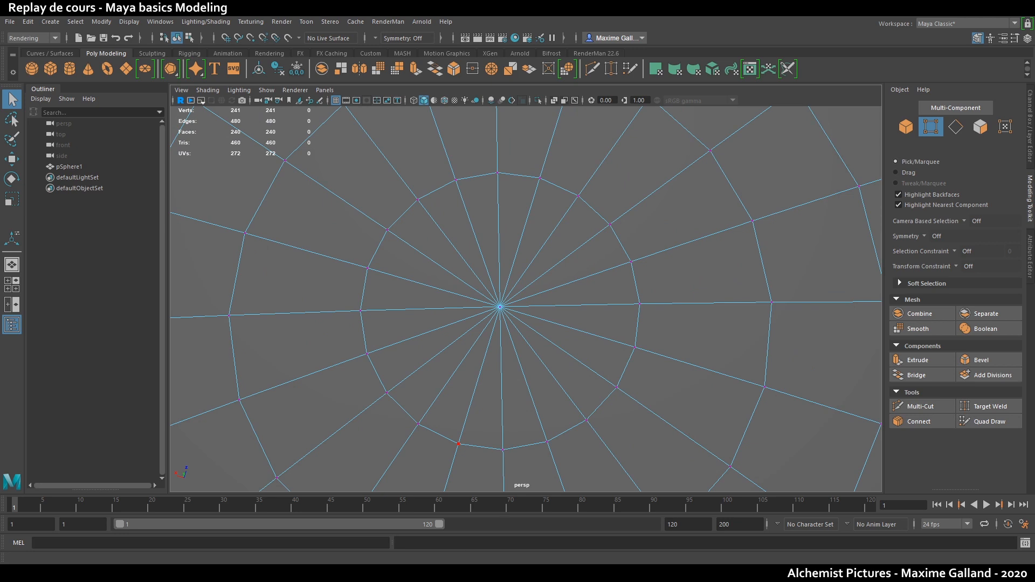
- Select four adjacent triangular faces around the dome's pole one by one in face mode
key("F11")
left_click(573, 296)
left_click(568, 319, "shift")
left_click(556, 343, "shift")
left_click(539, 350, "shift")
scroll(518, 339, "down", 2)
scroll(519, 324, "down", 4)
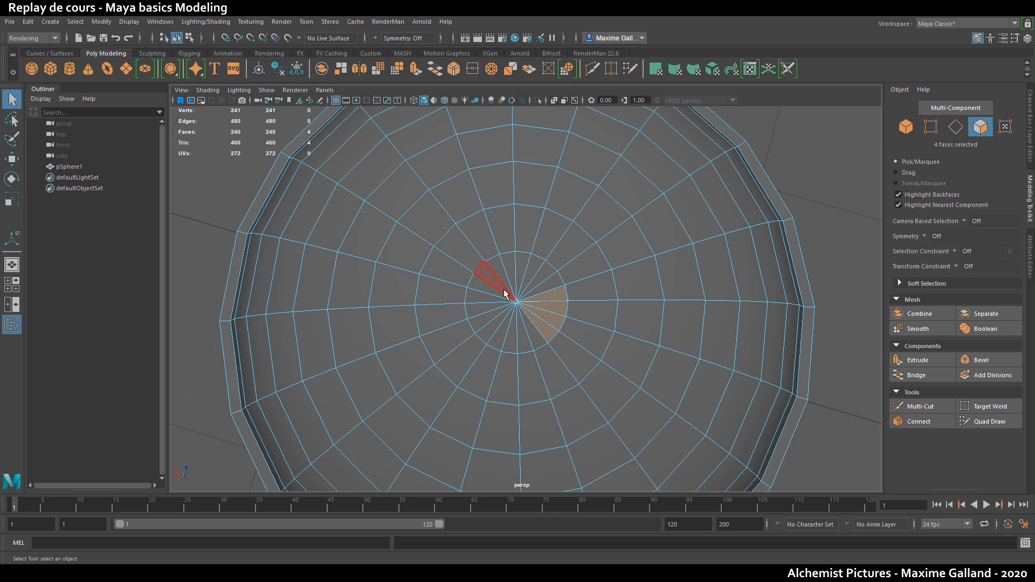
- Select all the triangular faces around the pole and check the selection from above and from underneath
left_click_drag(527, 311, 528, 318)
scroll(529, 323, "up", 4)
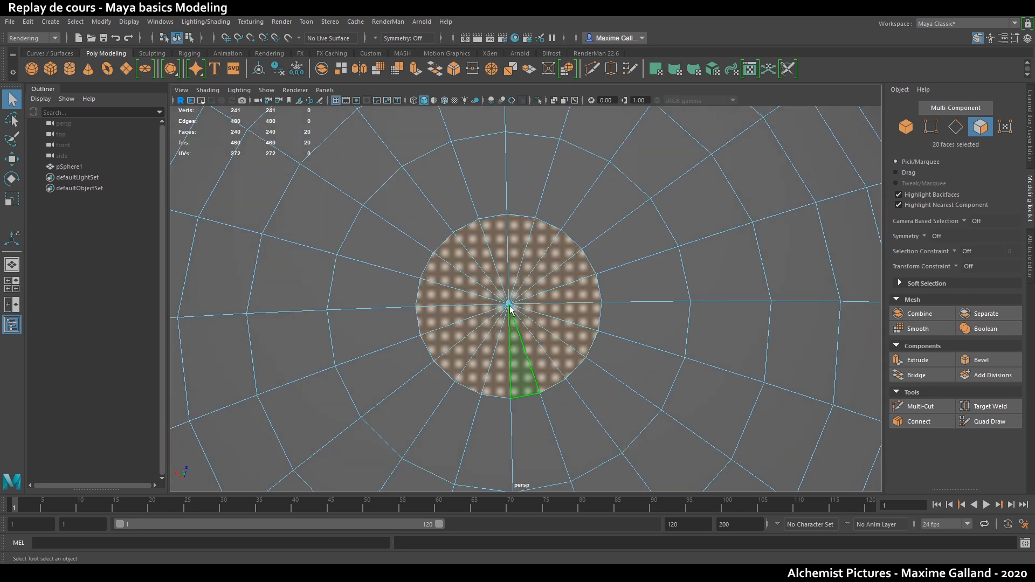
scroll(492, 311, "down", 2)
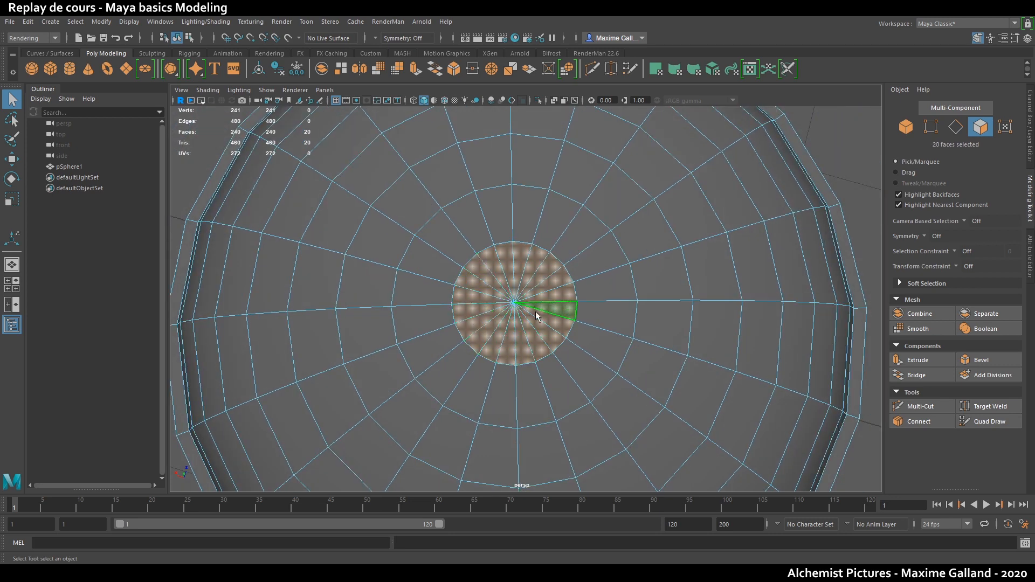
left_click_drag(513, 341, 524, 371, "alt")
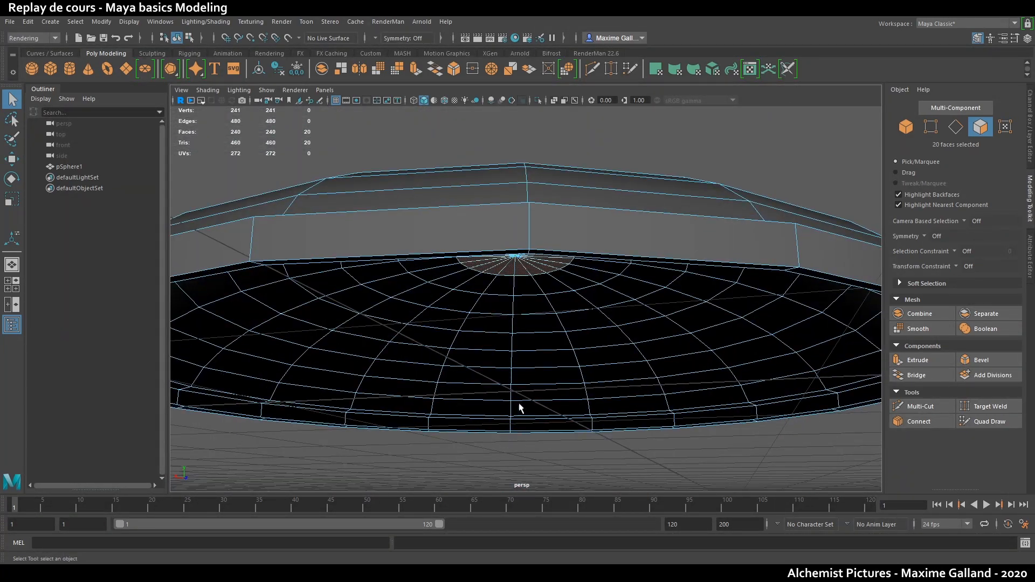
mouse_move(507, 427)
left_mouse_down("alt")
mouse_move(511, 351)
mouse_move(510, 412)
left_mouse_up("alt")
scroll(510, 412, "up", 5)
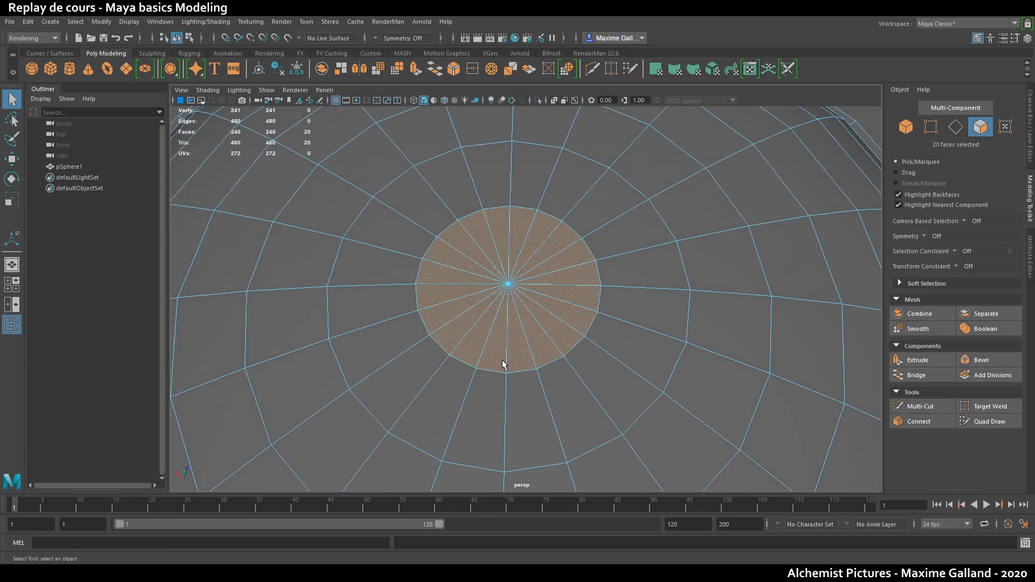
- Try extending the face selection beyond the pole's triangular faces, and undo the selection change
left_click_drag(492, 286, 867, 113, "alt")
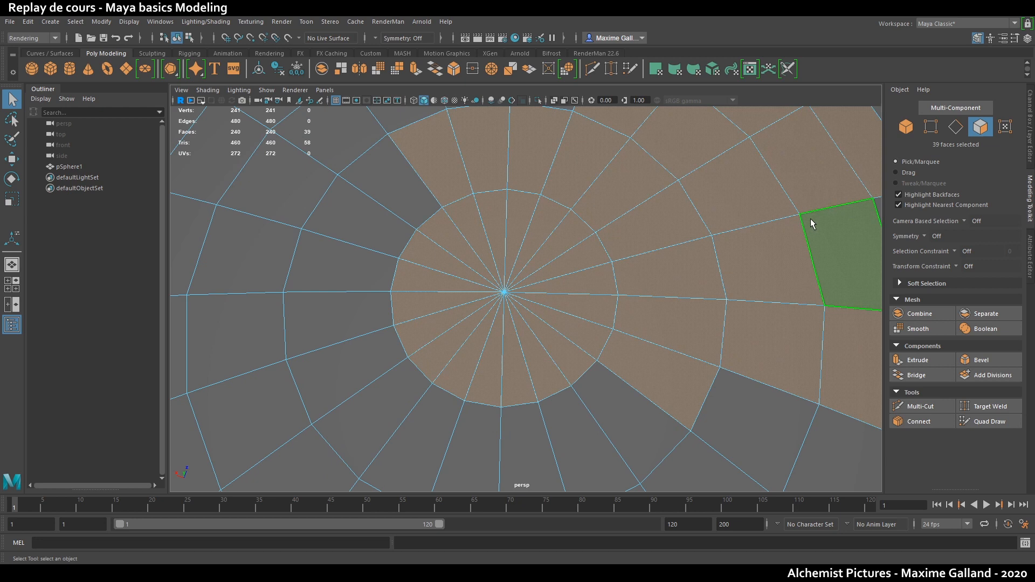
scroll(810, 218, "down", 4)
scroll(582, 259, "up", 5)
left_click_drag(576, 283, 595, 162, "alt")
left_click_drag(561, 334, 530, 418, "alt")
scroll(510, 345, "up", 3)
key("ctrl+z")
- Select the dome's pole vertex and convert the selection to its surrounding triangular faces
left_click_drag(546, 278, 551, 285, "alt")
right_click_drag(527, 256, 486, 253)
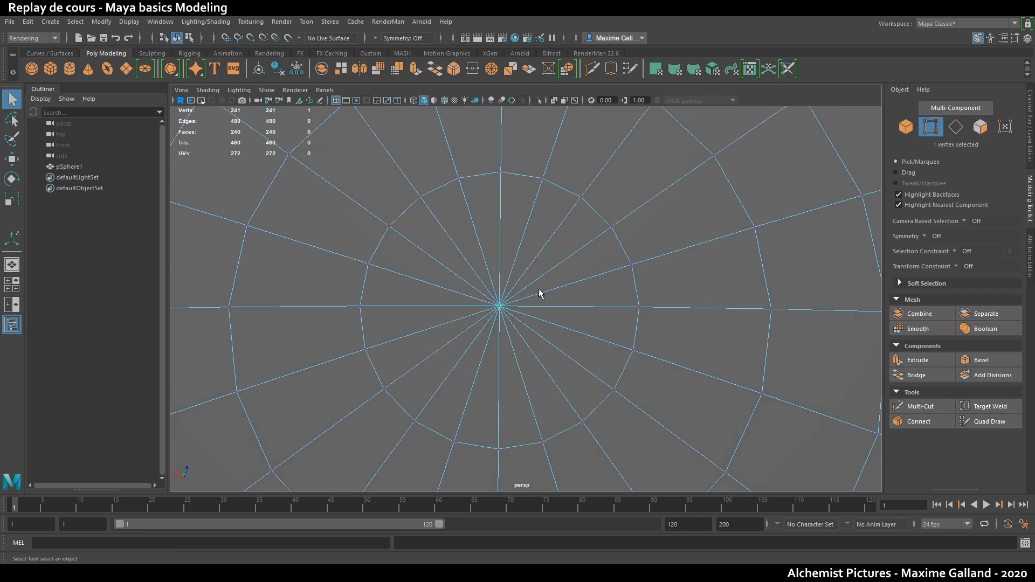
mouse_move(547, 309)
left_mouse_down("alt")
mouse_move(566, 270)
mouse_move(546, 302)
left_mouse_up("alt")
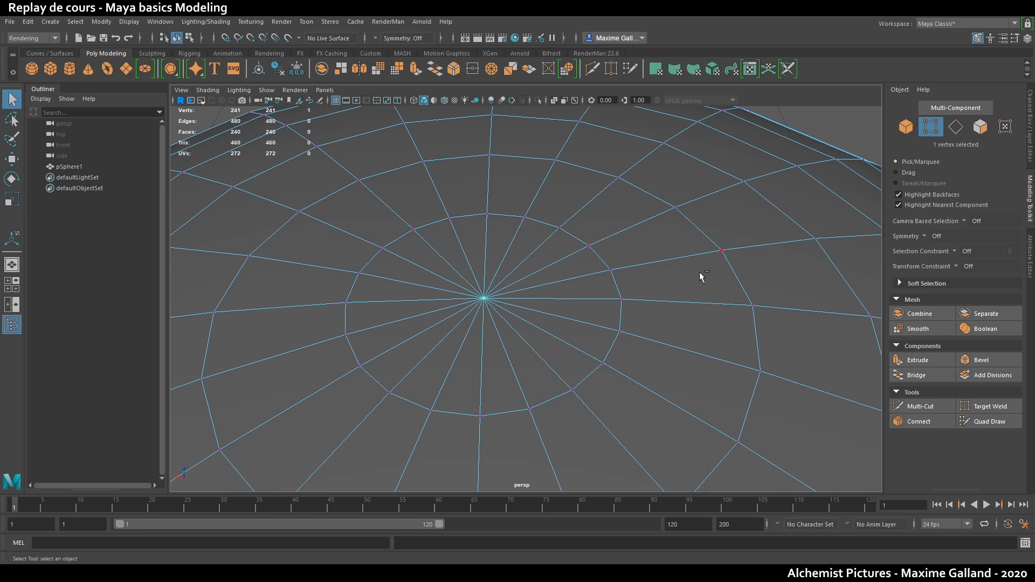
left_click(981, 131, "ctrl")
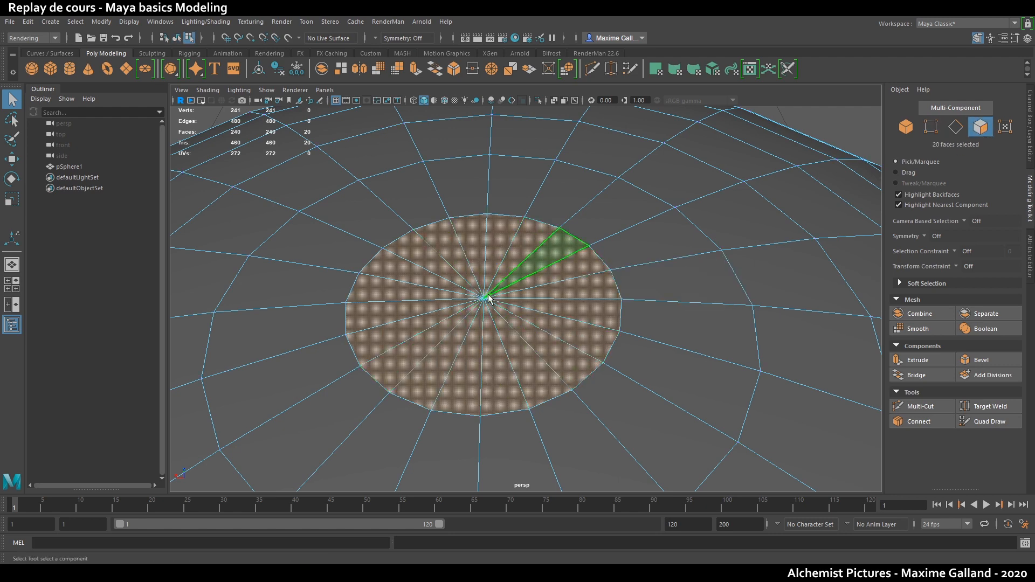
- Extrude the selected pole faces and move them up to about Y 15.26 to form a cylinder on the dome
scroll(535, 319, "down", 5)
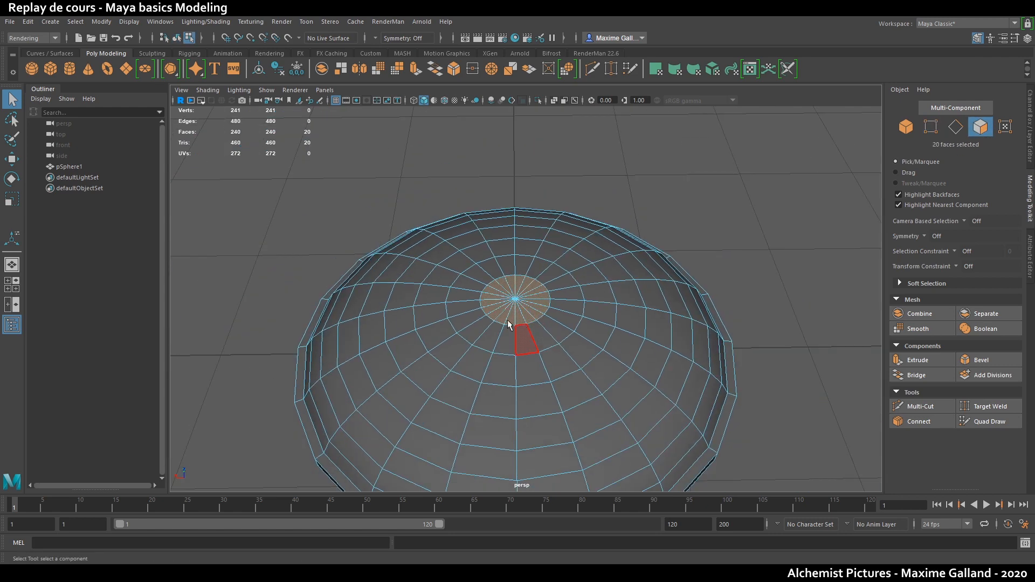
scroll(510, 323, "up", 5)
left_click_drag(561, 322, 497, 304, "alt")
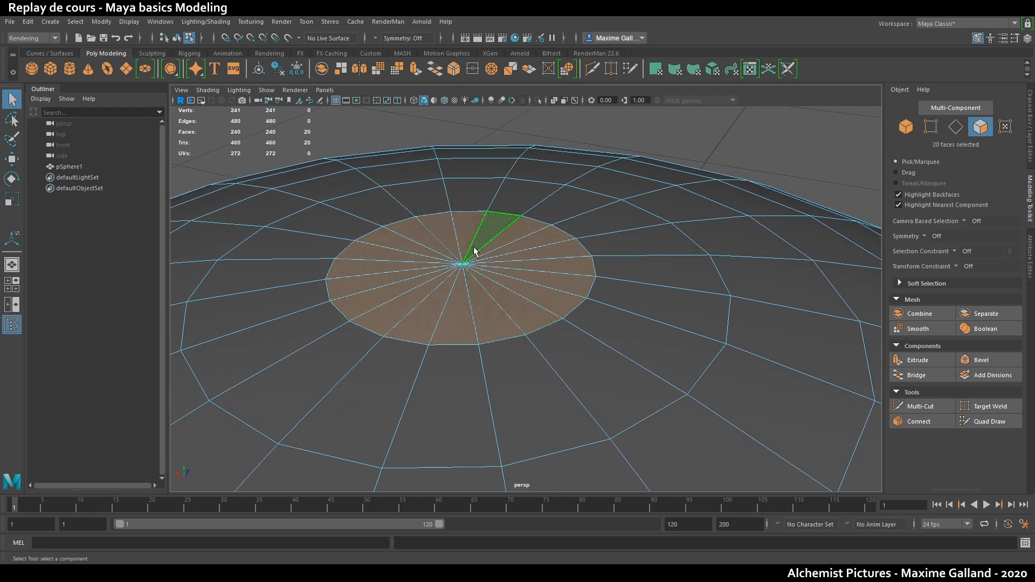
scroll(454, 308, "down", 5)
key("ctrl+e")
key("w")
left_click_drag(503, 266, 504, 322)
scroll(516, 288, "up", 5)
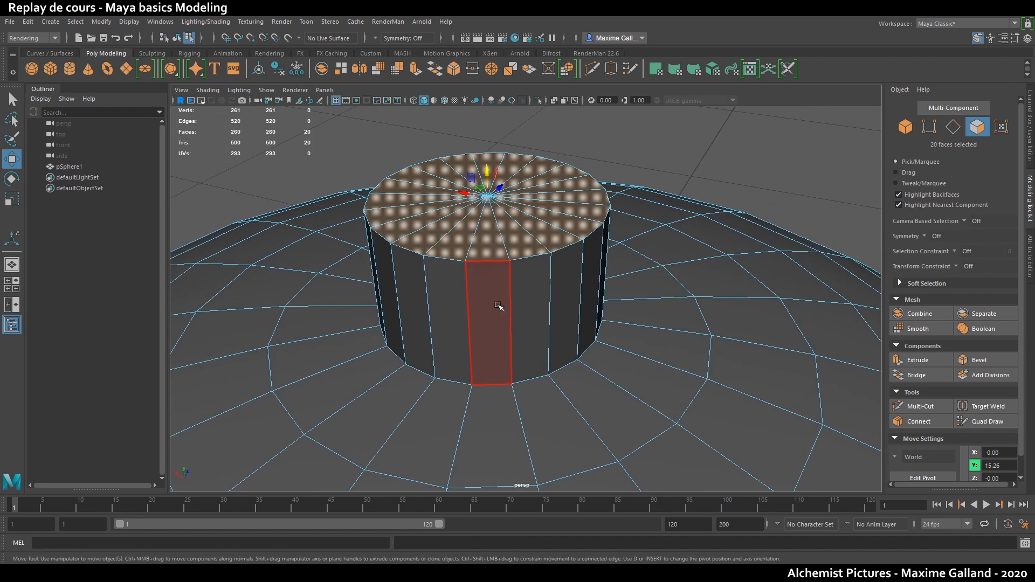
- Extrude the cylinder's top faces inward with an offset of 0.2 to create a thin border ring
scroll(483, 205, "up", 5)
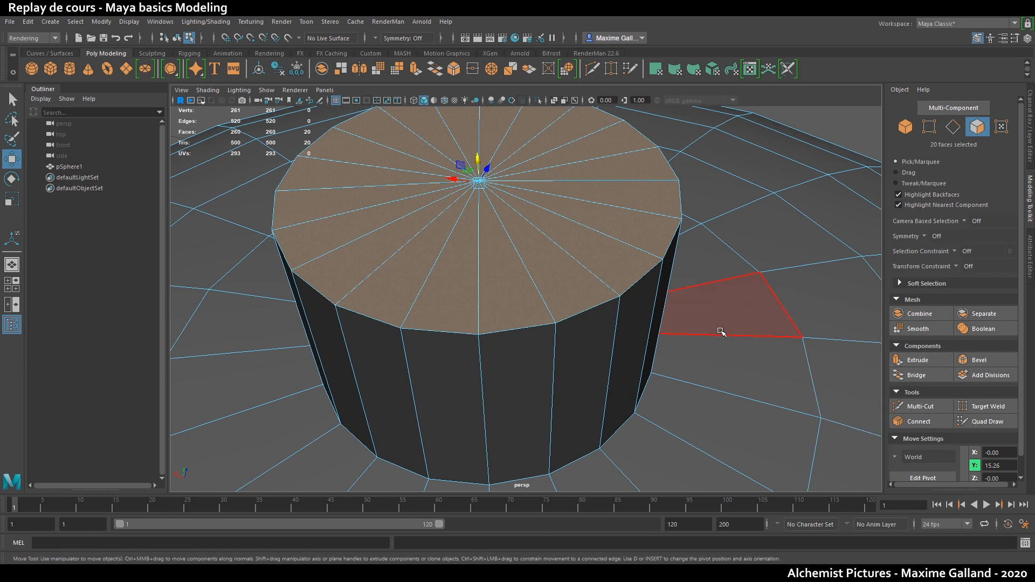
scroll(725, 321, "down", 5)
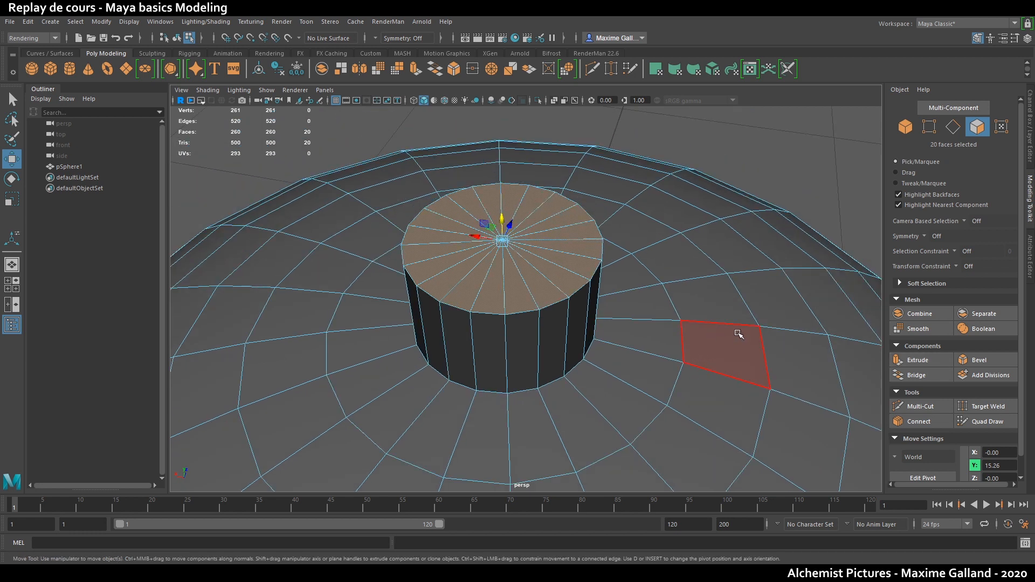
left_click(917, 360)
left_click(689, 287)
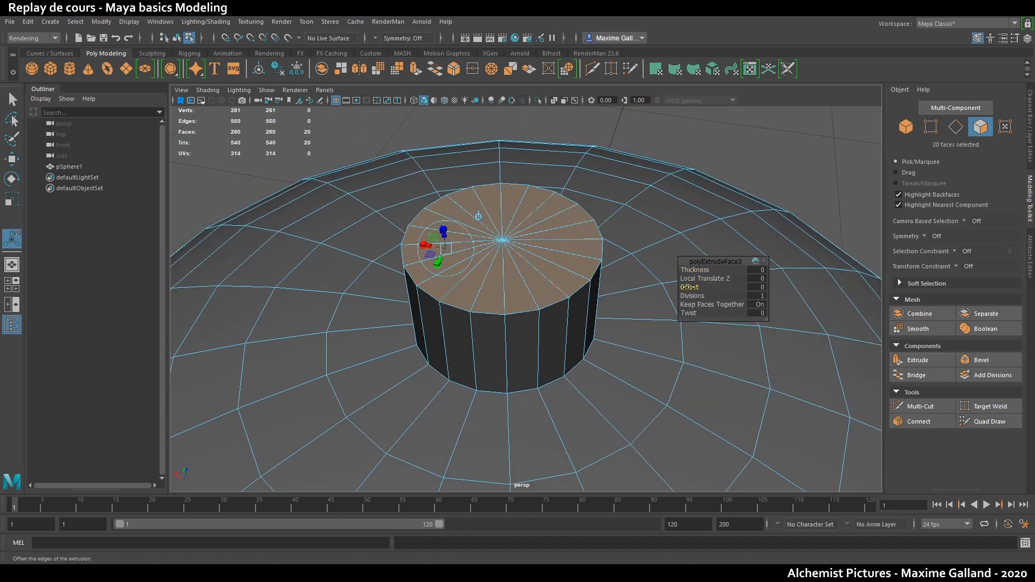
scroll(656, 353, "up", 3)
middle_click_drag(656, 354, 688, 386)
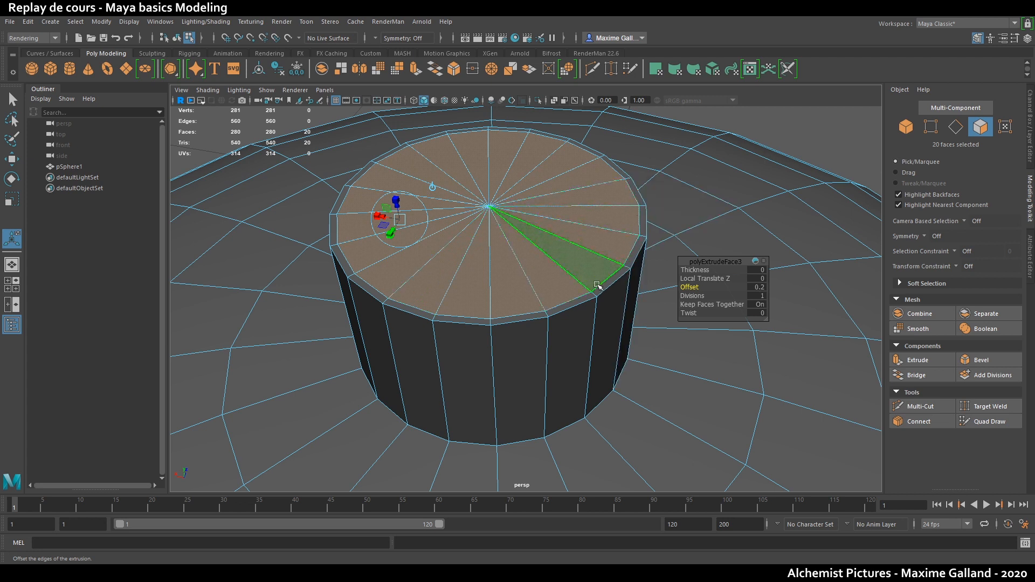
- Select the thin face ring around the cylinder's top and extrude it upward with a thickness of 0.4
double_click(456, 319)
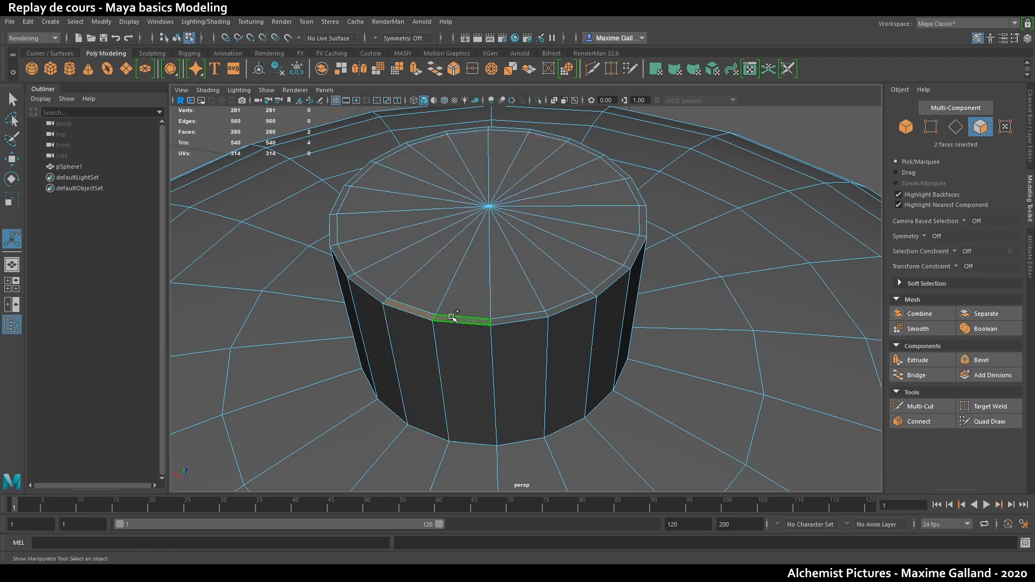
left_click_drag(496, 341, 512, 328, "alt")
key("ctrl+e")
middle_click_drag(443, 358, 465, 358)
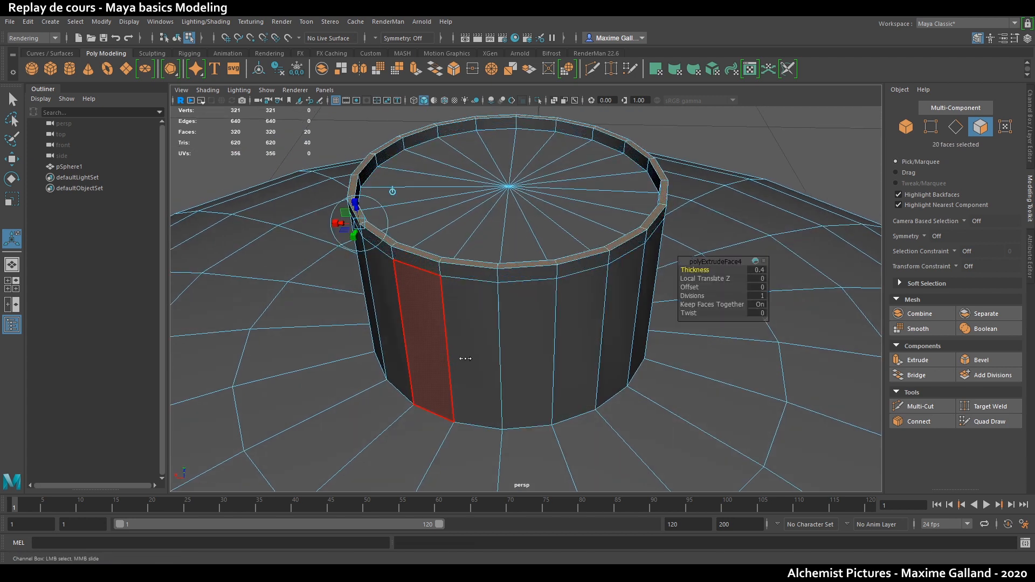
- Select the outer face band of the cylinder's raised lip and extrude it outward to form a rim
key("ctrl+e")
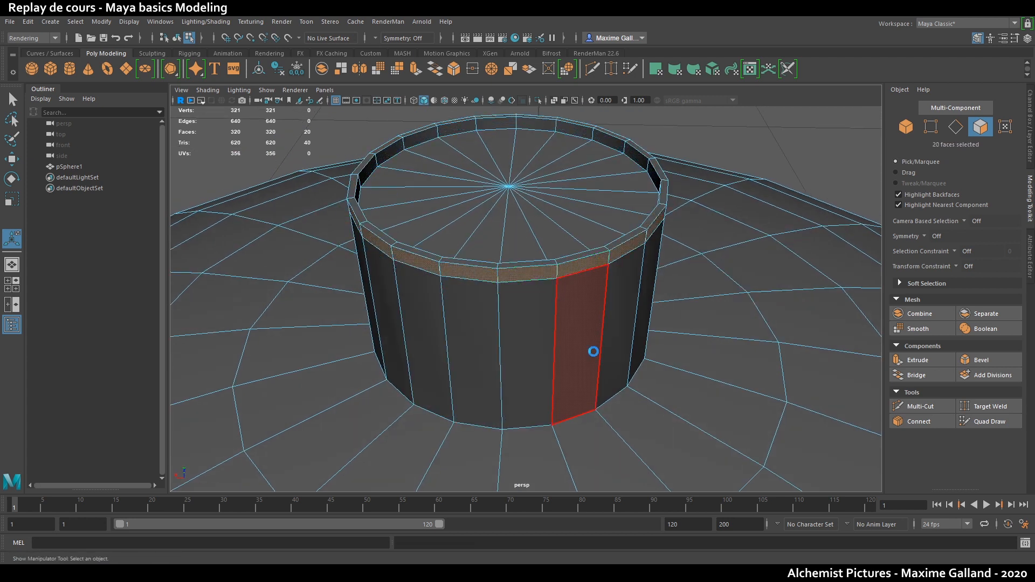
middle_click_drag(593, 351, 621, 357)
key("q")
left_click_drag(594, 357, 526, 284, "alt")
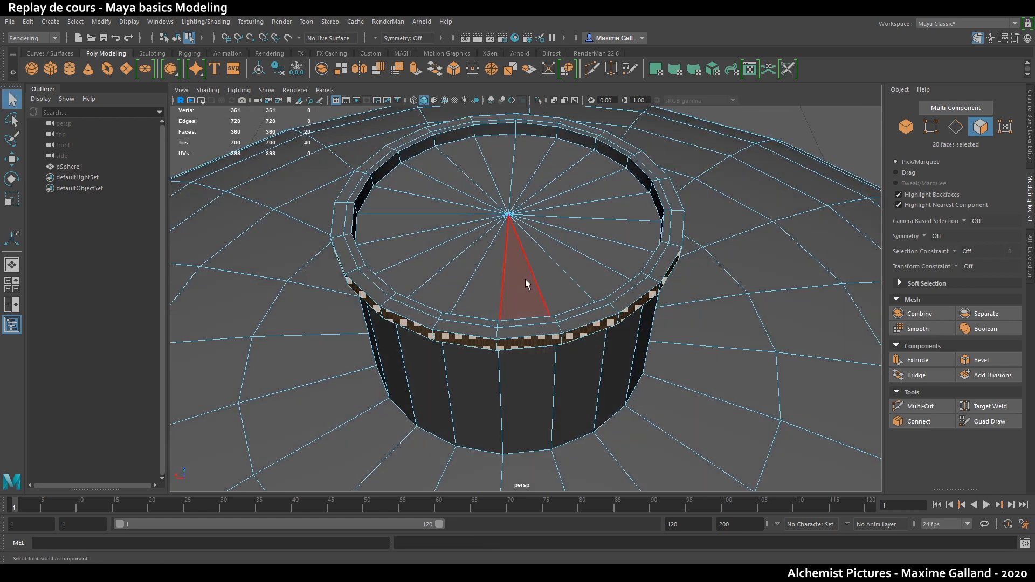
right_click_drag(483, 257, 452, 245)
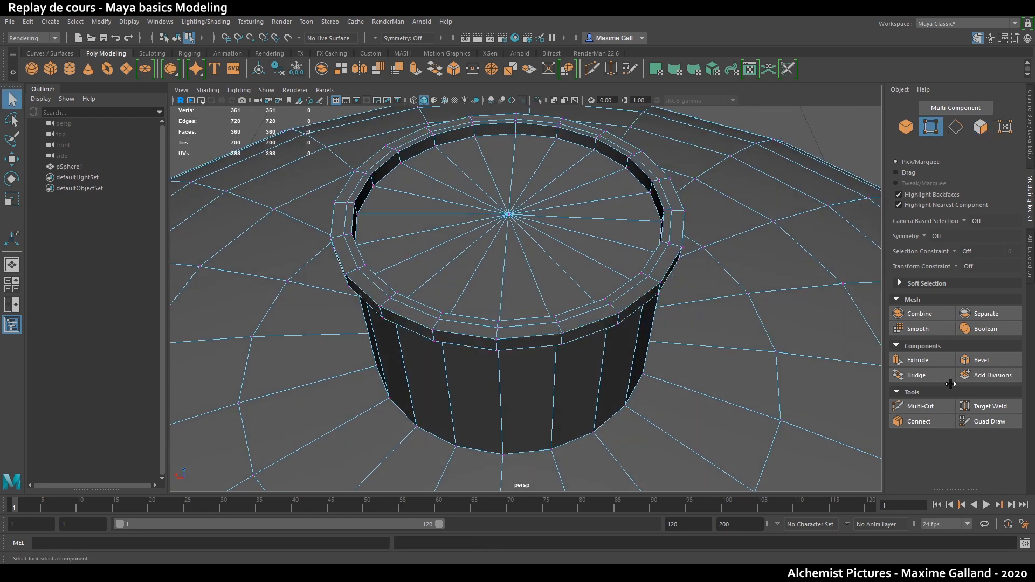
left_click(974, 421)
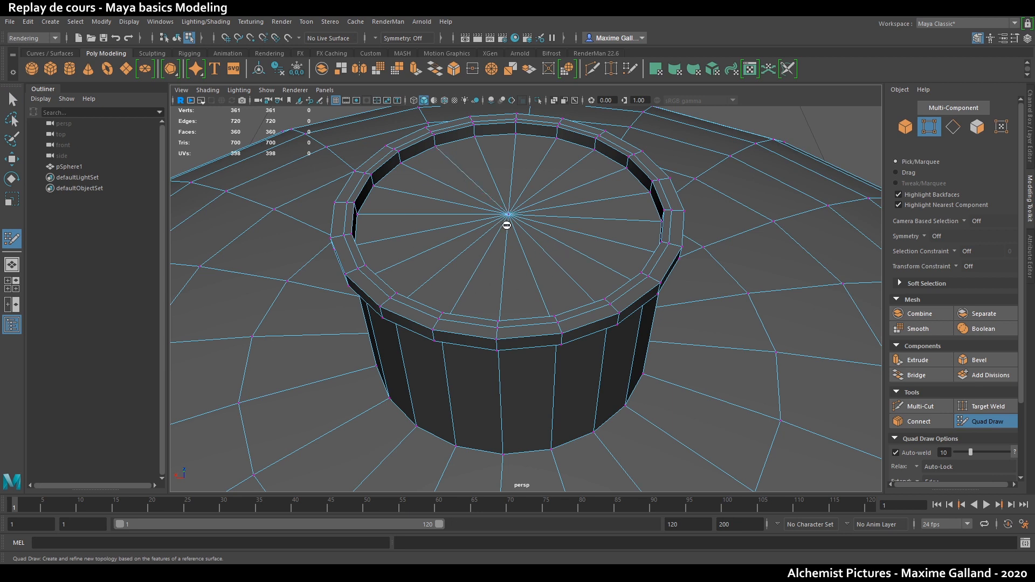
key("q")
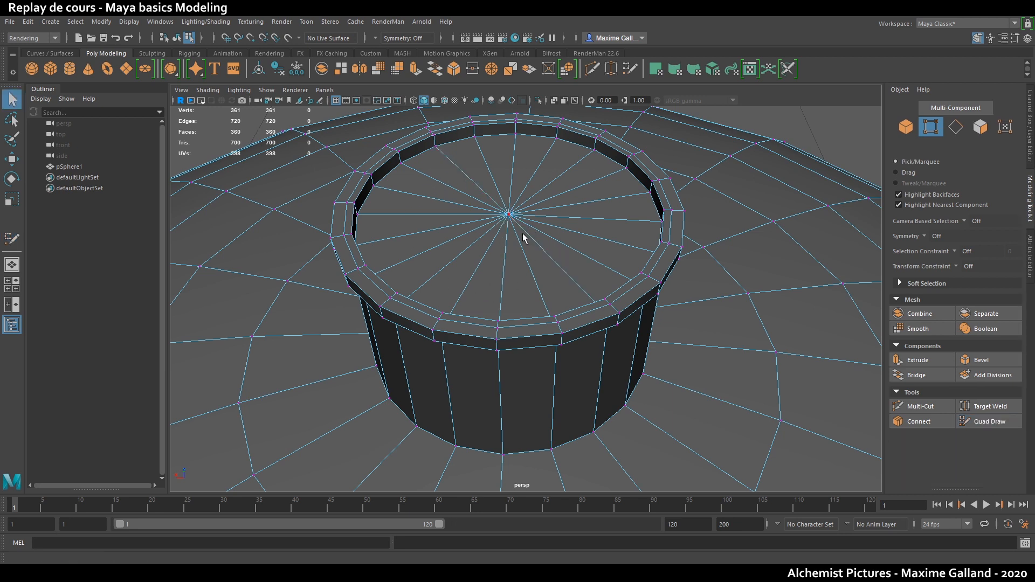
right_click_drag(640, 300, 630, 303, "alt")
right_click_drag(867, 384, 889, 389, "alt")
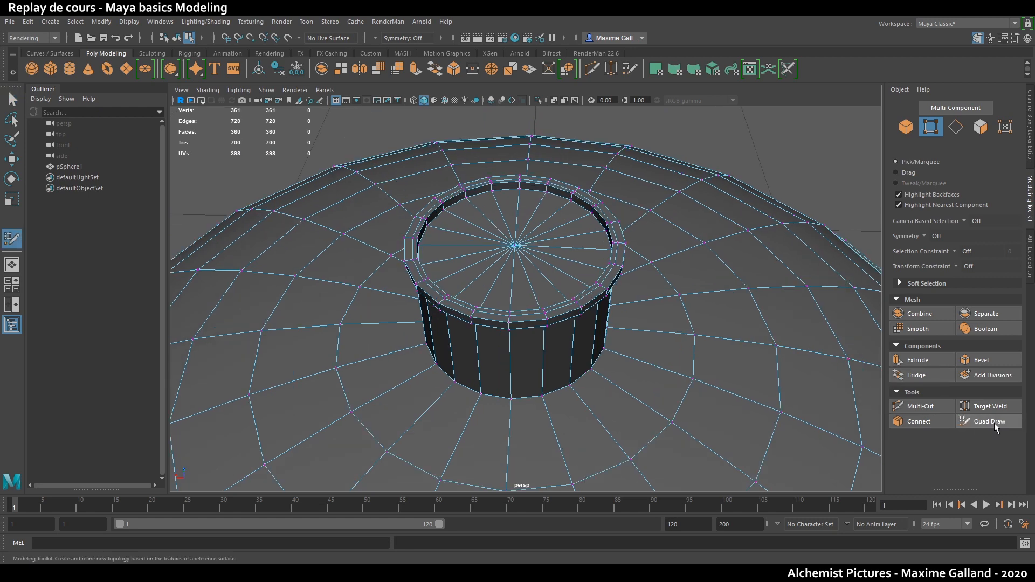
left_click(987, 421)
left_click_drag(711, 399, 705, 351, "alt")
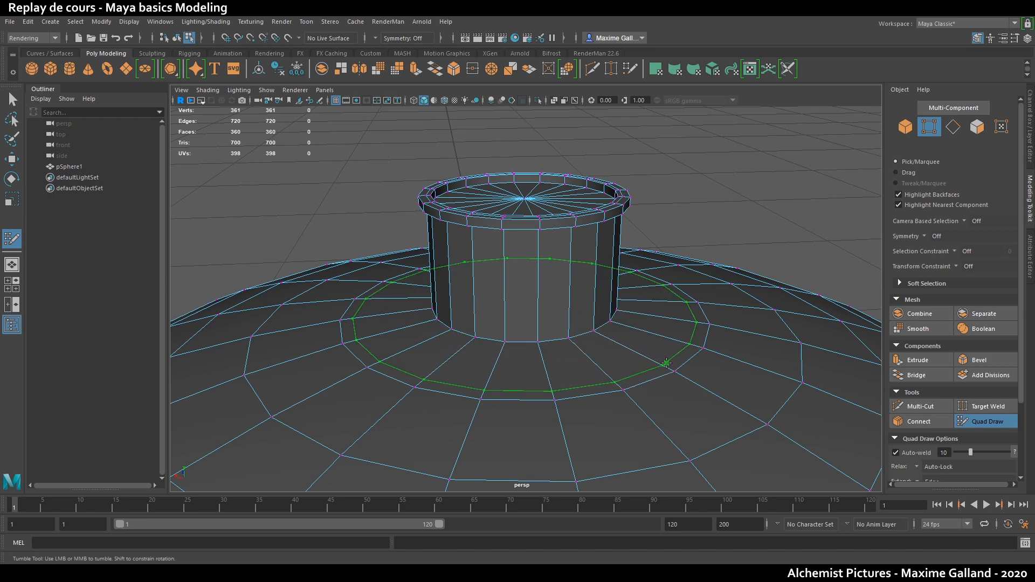
left_click_drag(612, 342, 608, 365, "alt")
scroll(604, 361, "up", 3)
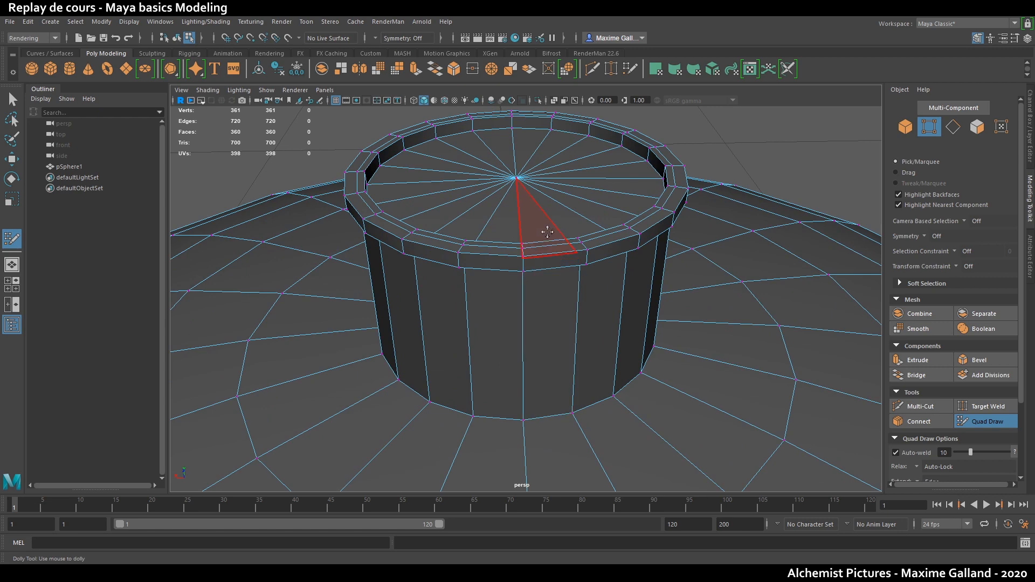
left_click_drag(543, 225, 547, 237, "alt")
key("q")
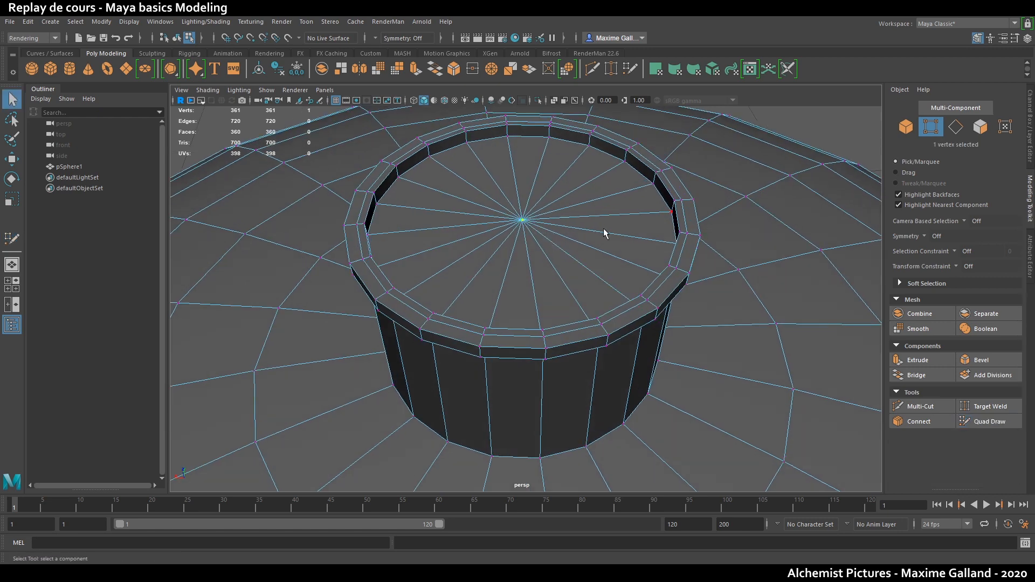
- Select the neck's inner cap faces and extrude them inward with an offset to inset a smaller disc
left_click(981, 127)
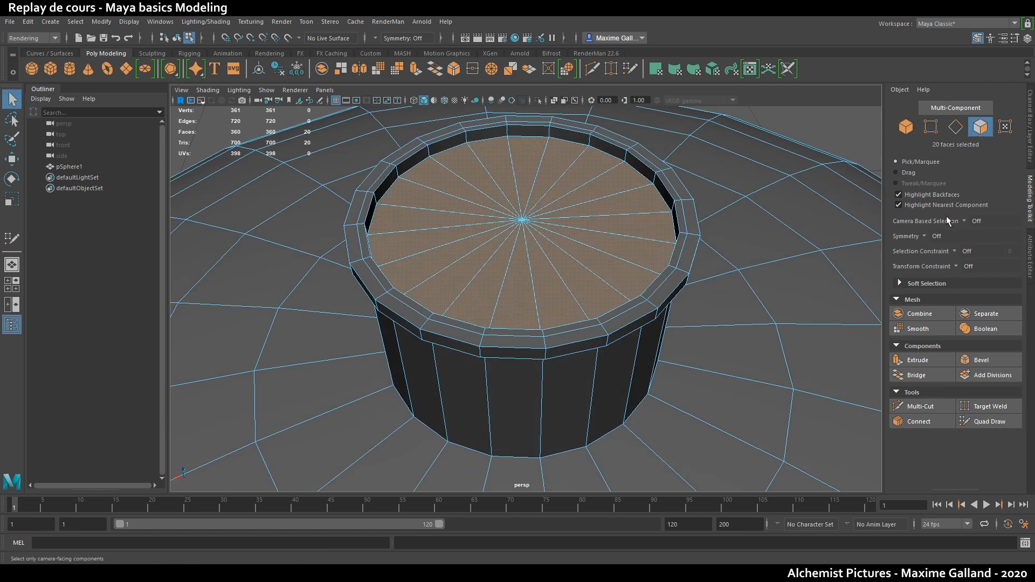
left_click(917, 360)
left_click(689, 287)
middle_click_drag(700, 238, 811, 239)
left_click_drag(703, 253, 678, 254, "alt")
- Extrude the inset disc faces downward to form a shallow recess inside the neck, and return to object mode
key("g")
middle_click_drag(642, 268, 599, 259)
key("q")
right_click_drag(595, 218, 584, 275)
left_click_drag(585, 276, 612, 251, "alt")
left_click(663, 210)
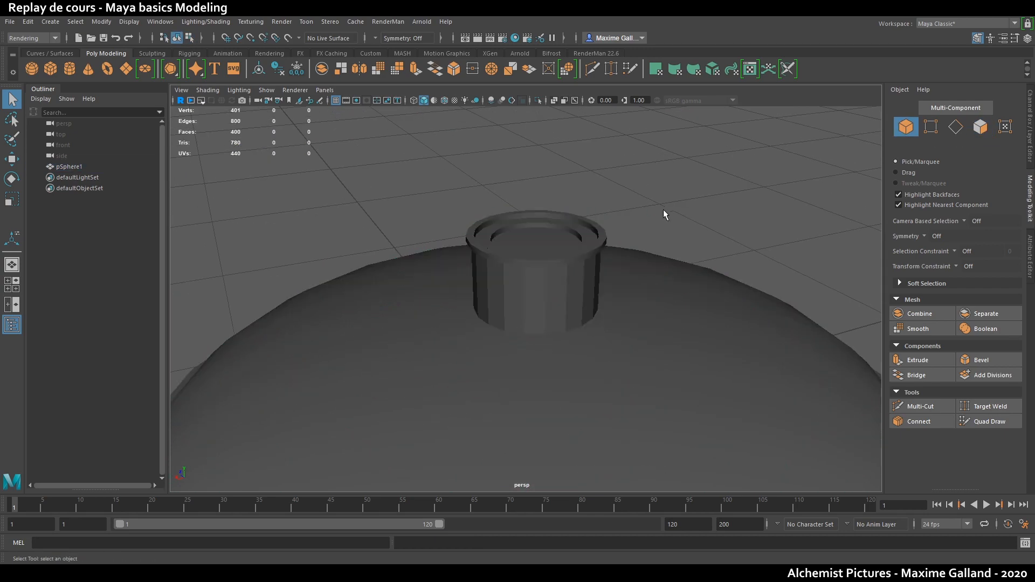
left_click_drag(664, 214, 607, 266, "alt")
- Bevel the outer top edge loop of the neck's rim with a fraction of about 0.23
left_click(559, 274)
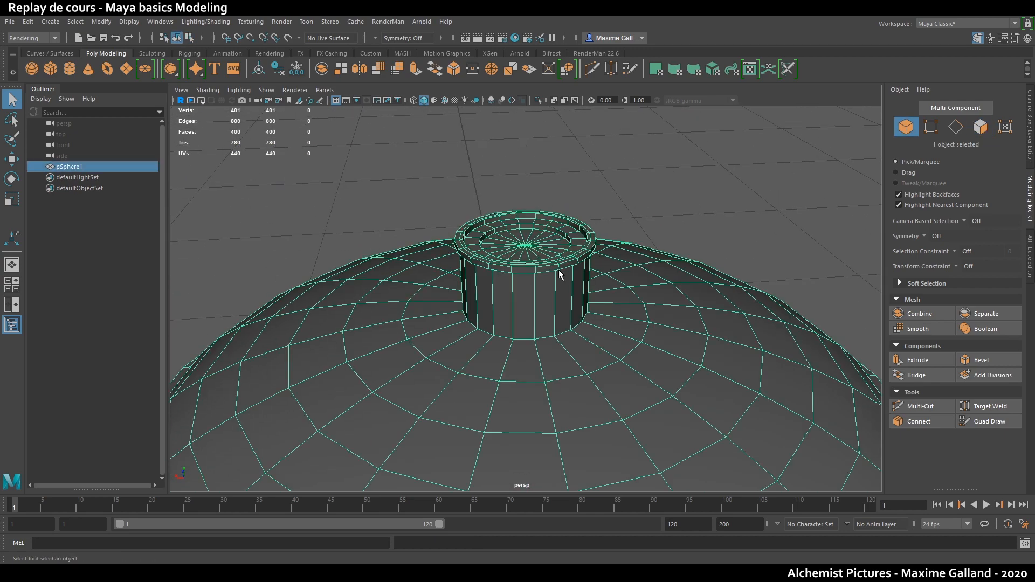
scroll(563, 274, "up", 3)
left_click_drag(571, 287, 601, 276, "alt")
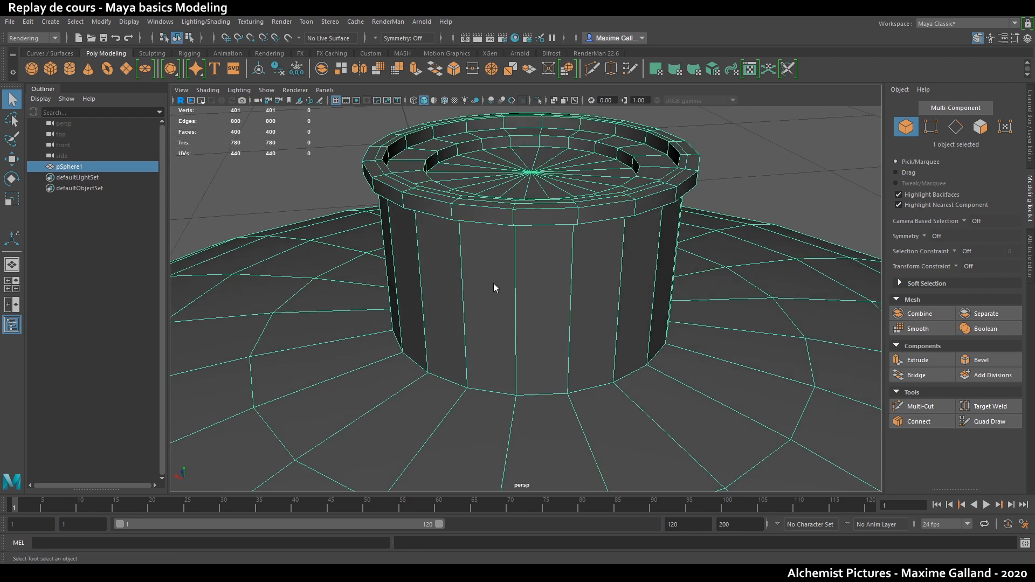
key("F10")
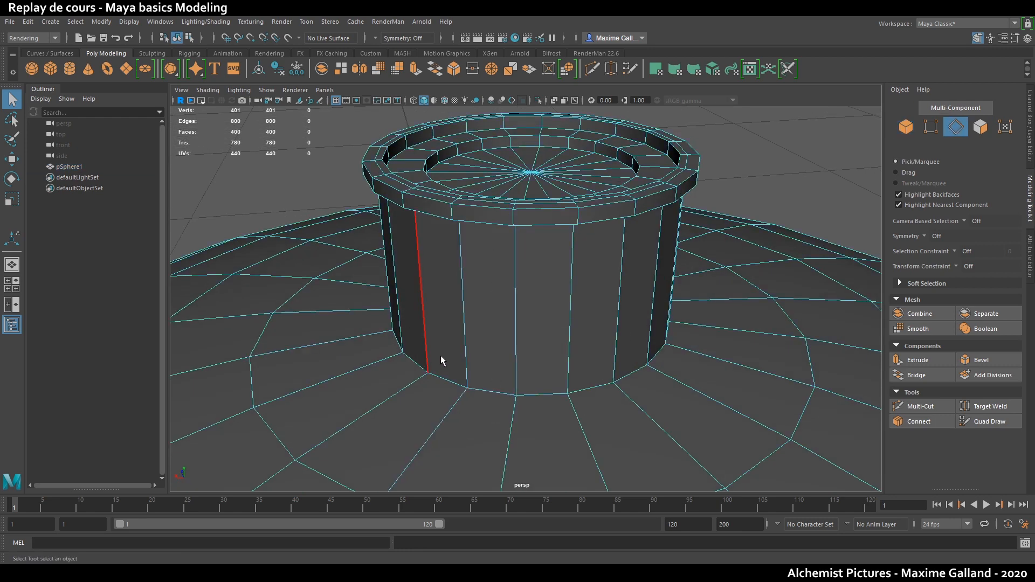
double_click(493, 390)
left_click_drag(516, 409, 607, 379, "alt")
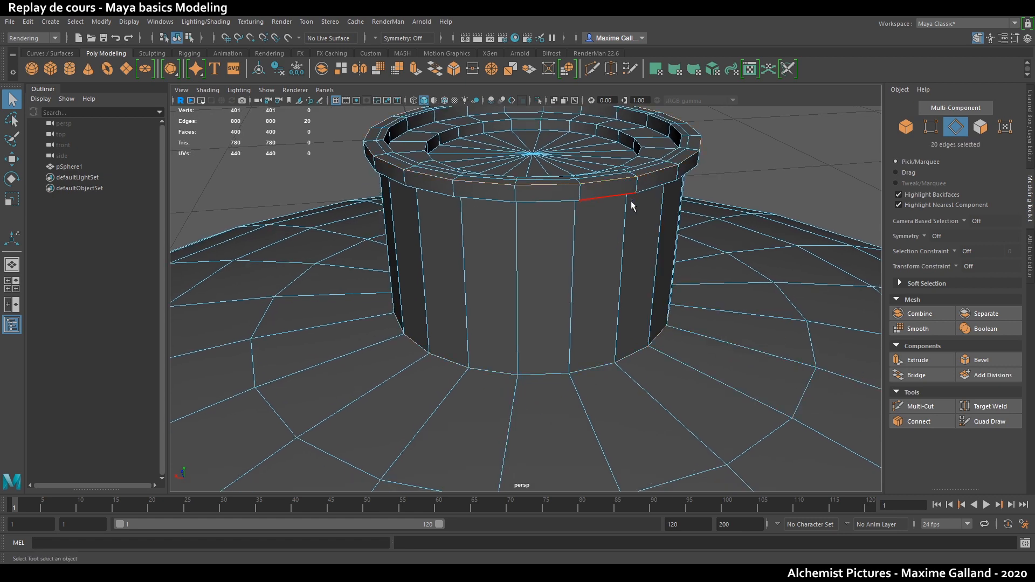
left_click_drag(630, 194, 688, 254, "alt")
scroll(631, 347, "up", 5)
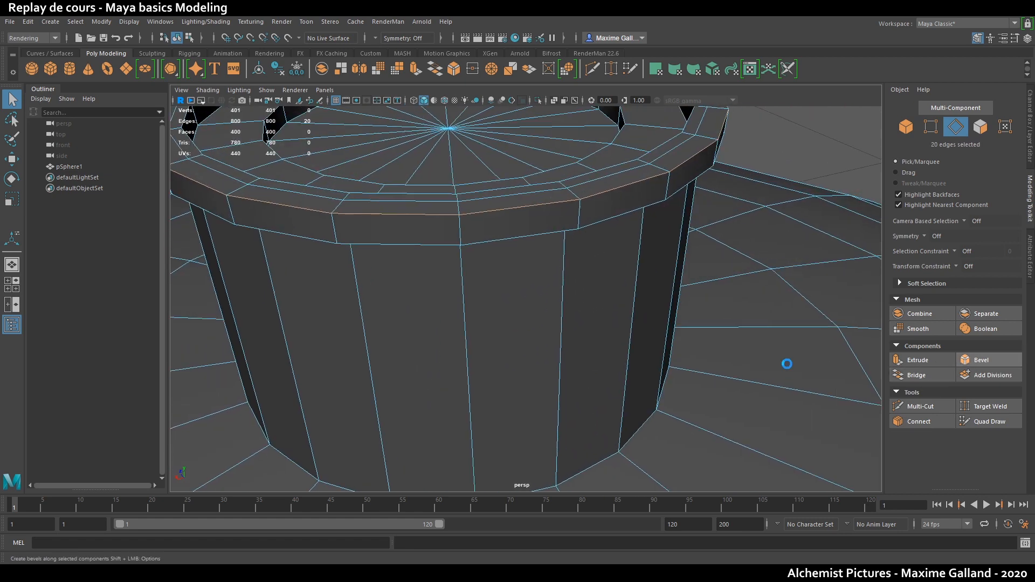
key("ctrl+z")
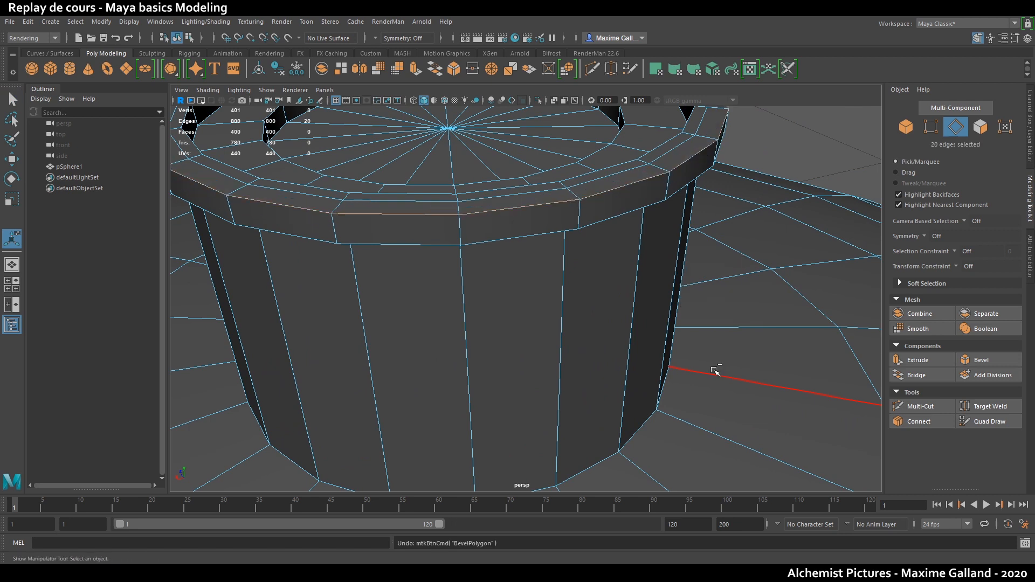
left_click(981, 363)
left_click_drag(735, 348, 680, 351)
scroll(644, 358, "down", 3)
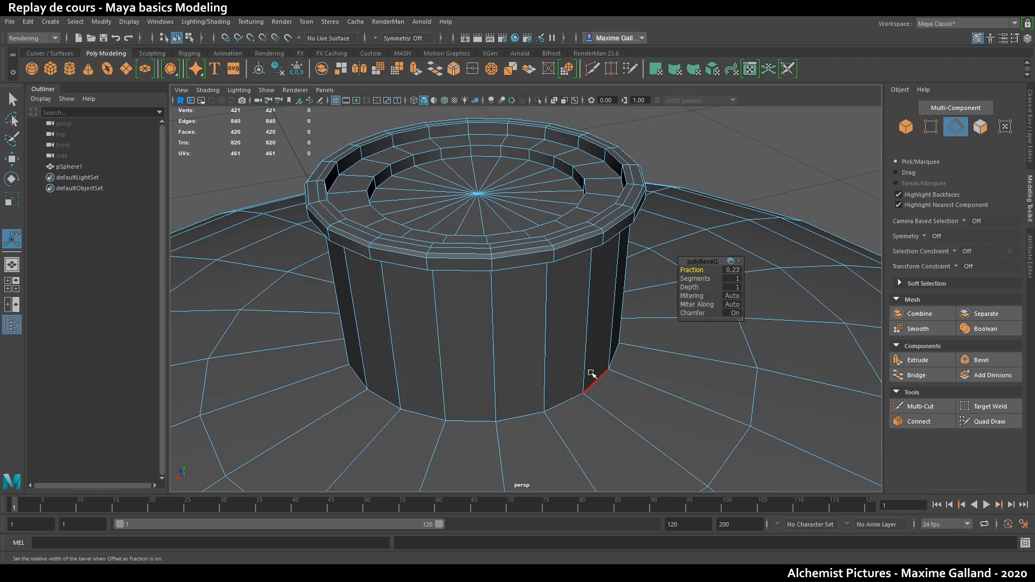
middle_click_drag(602, 358, 604, 356)
key("q")
right_click_drag(593, 286, 637, 249)
left_click(701, 175)
left_click_drag(691, 220, 644, 187, "alt")
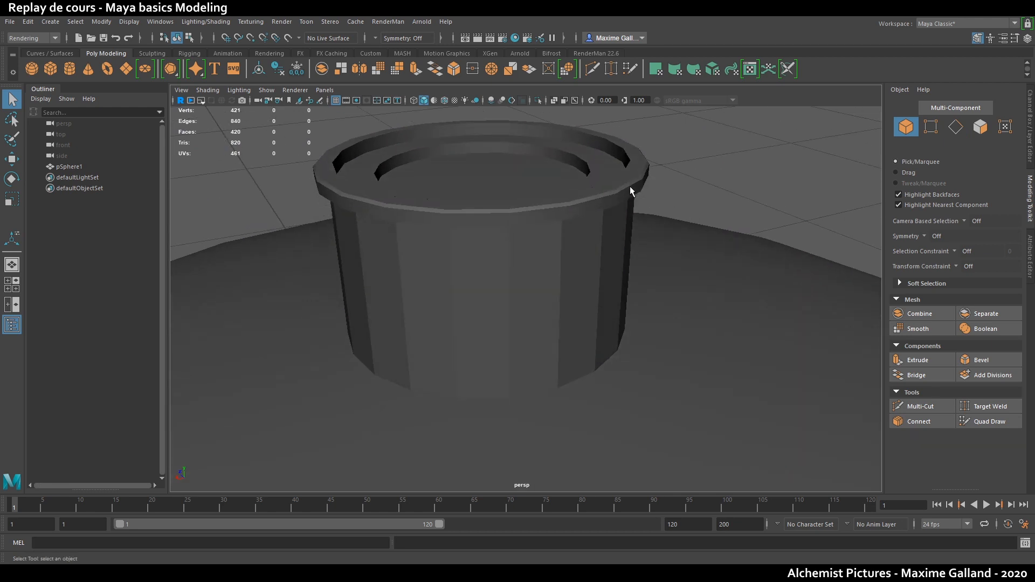
- Select the edge loops of the neck's inner lip and recess and bevel them with a small fraction
right_click_drag(635, 178, 632, 159)
double_click(629, 156)
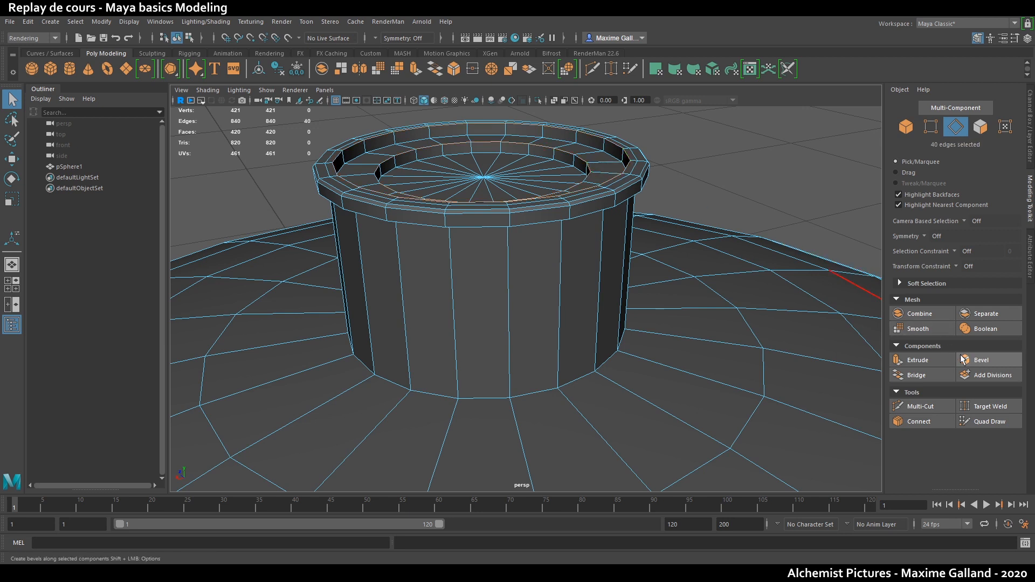
left_click(982, 360)
middle_click_drag(724, 318, 680, 294)
key("q")
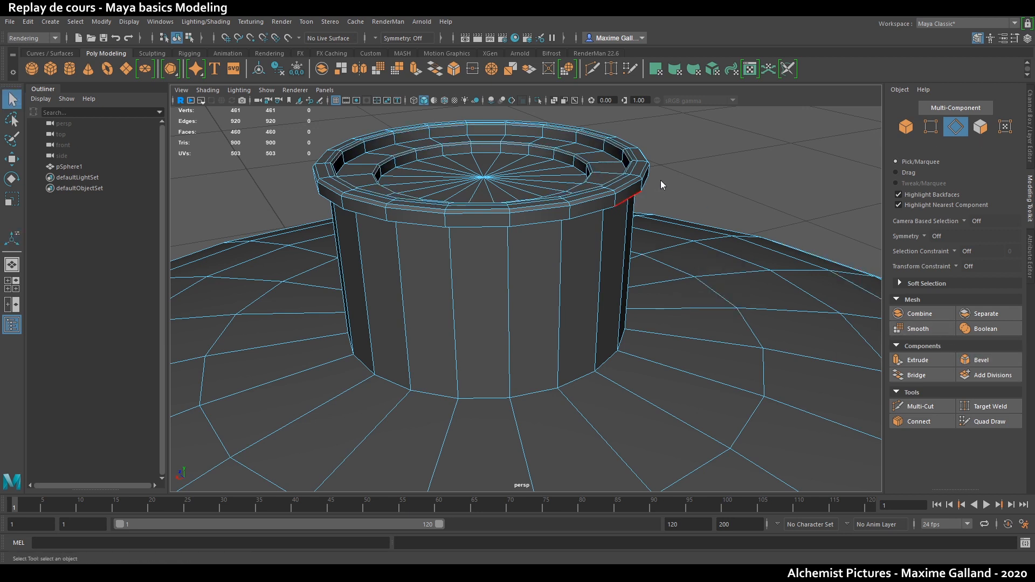
left_click(687, 201)
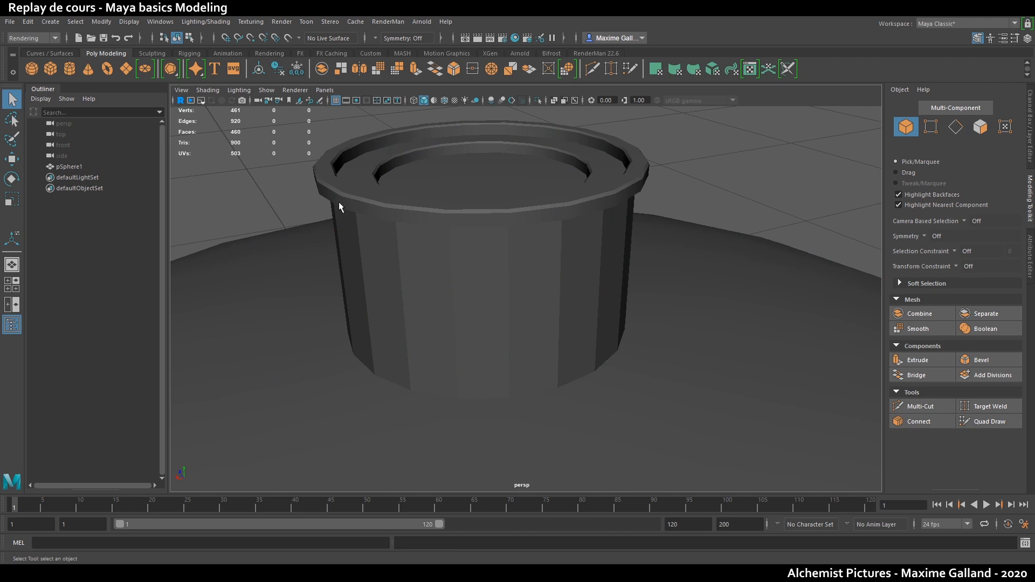
- Try to bevel the edge loop at the neck's base with a fraction of 0.5 and 4 segments
left_click(536, 328)
middle_click_drag(536, 328, 528, 277, "alt")
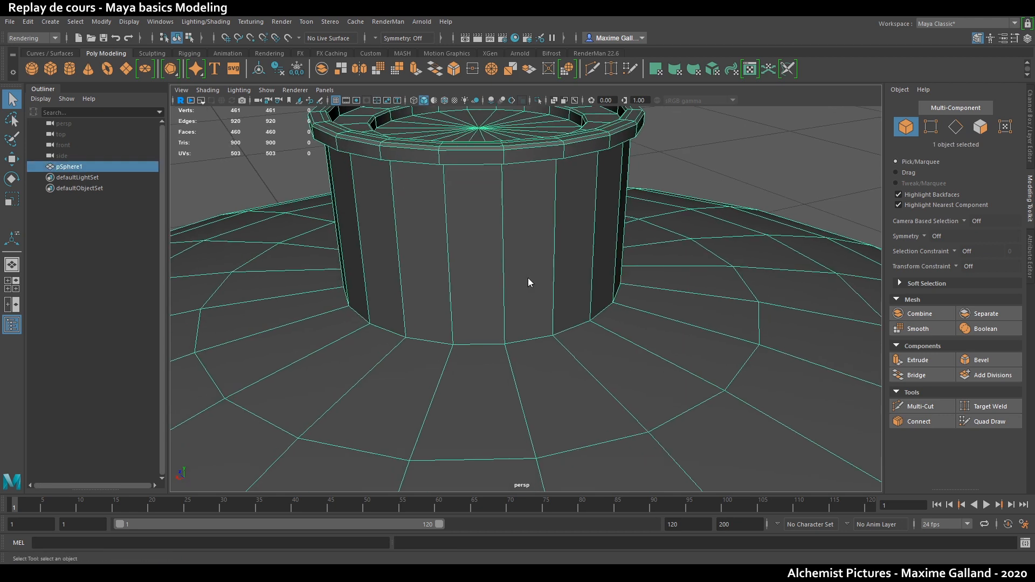
right_click_drag(539, 327, 538, 308)
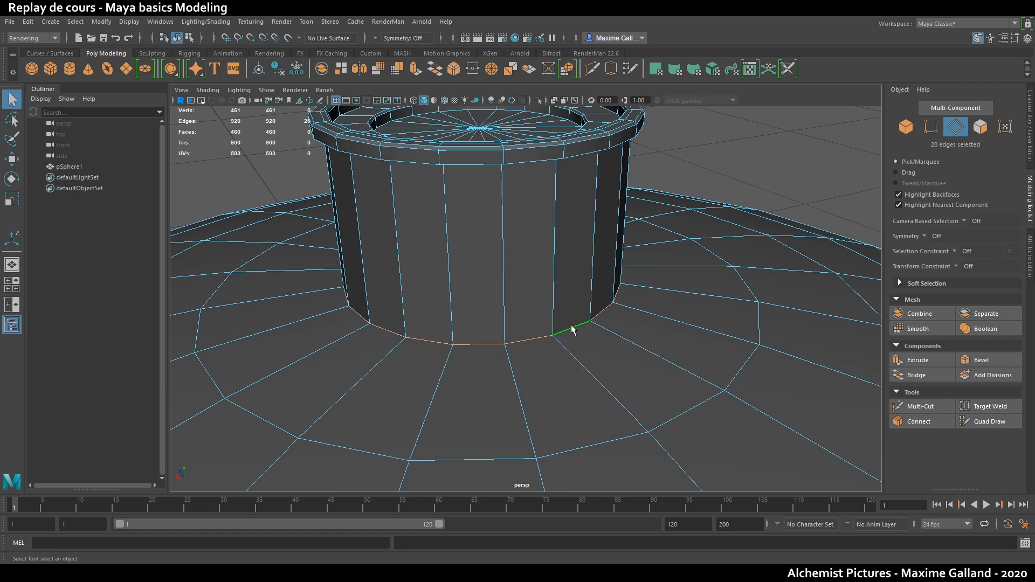
left_click(976, 360)
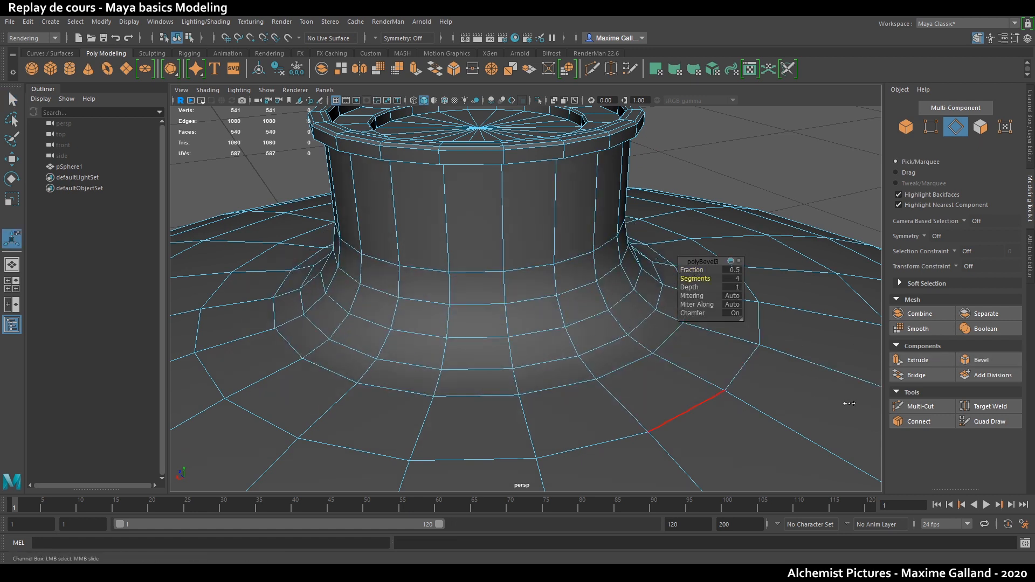
key("ctrl+z")
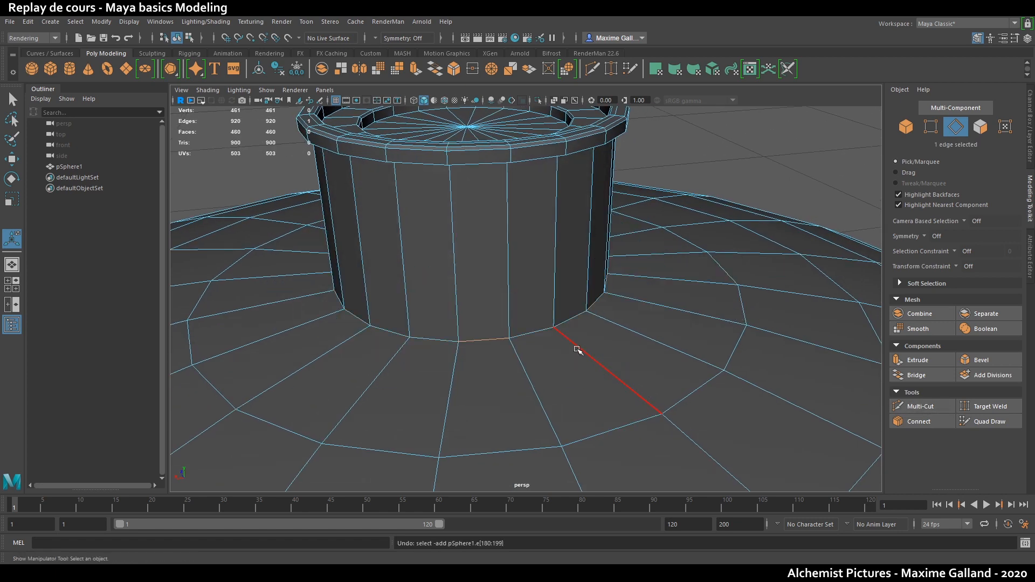
- Bevel the edge loop at the neck's base with a fraction of 0.45 and several segments for a rounded transition
left_click(977, 359)
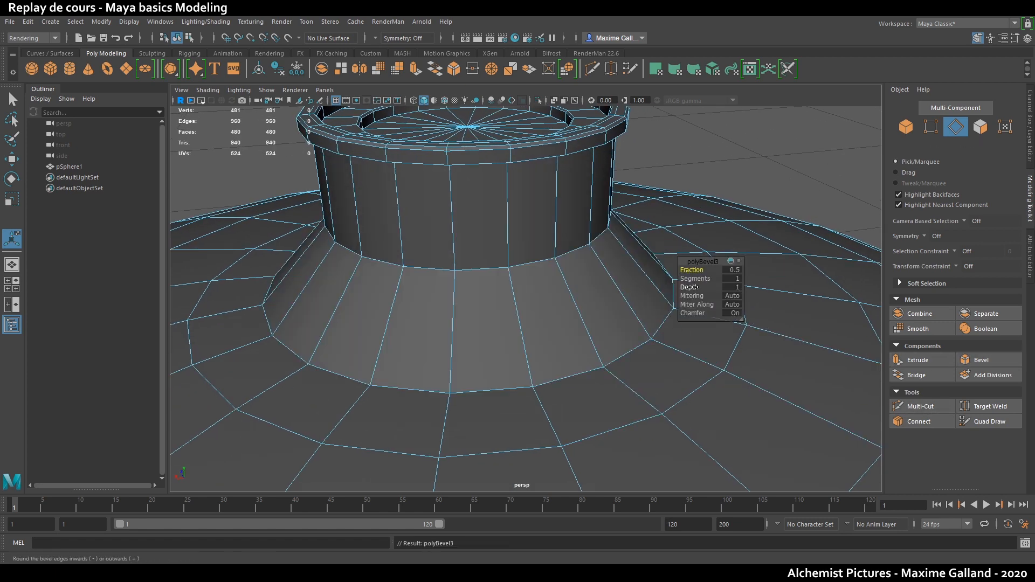
middle_click_drag(665, 383, 628, 394)
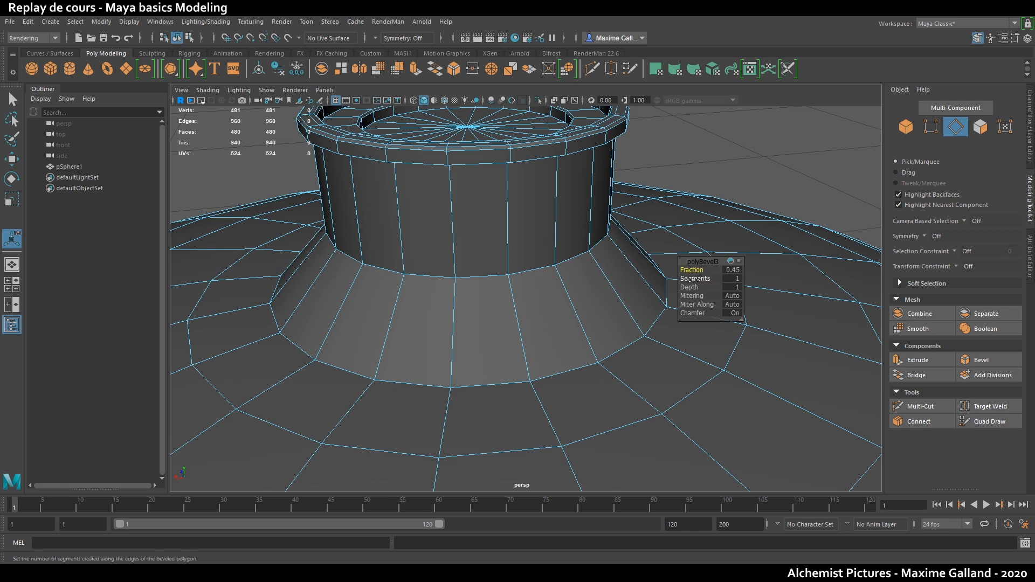
left_click(695, 279)
middle_click_drag(617, 344, 702, 411)
left_click_drag(702, 411, 531, 411, "alt")
key("q")
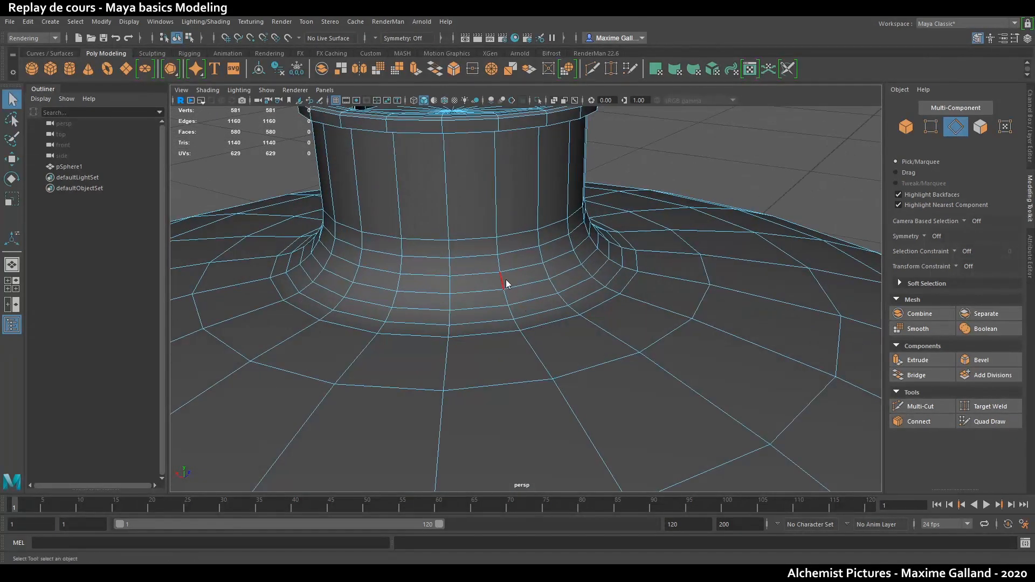
right_click_drag(506, 279, 543, 270)
scroll(547, 310, "down", 8)
scroll(509, 306, "down", 3)
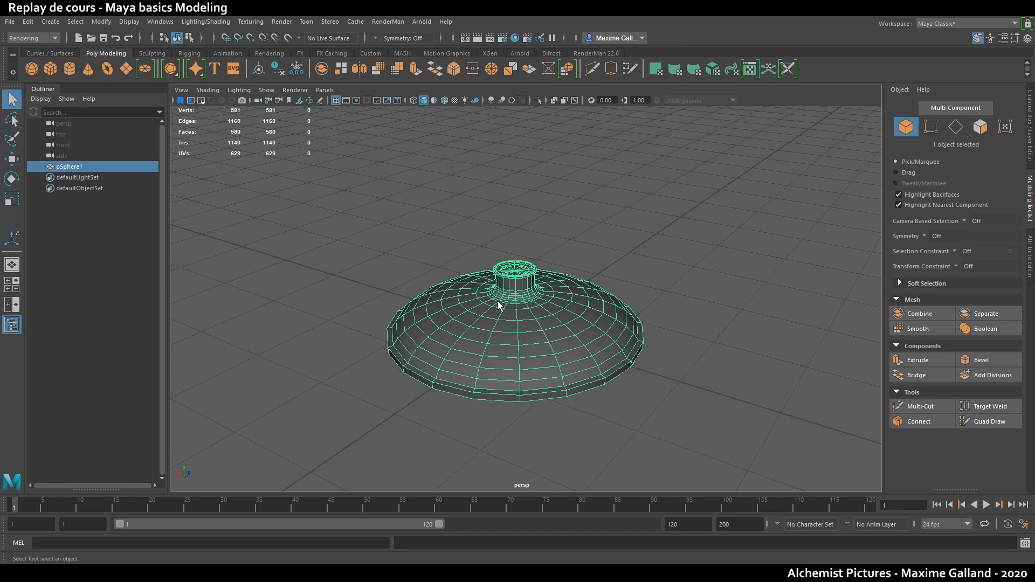
- Create a polygon cube and scale it into a long, flat slab much larger than the dome
left_click(50, 68)
scroll(376, 198, "down", 5)
key("w")
key("r")
left_click_drag(520, 311, 644, 307)
left_click_drag(521, 290, 707, 258)
left_click_drag(521, 290, 571, 296)
left_click_drag(503, 306, 457, 299)
scroll(457, 300, "down", 5)
left_click_drag(523, 280, 448, 313)
- Move the slab along the Z axis to about -211.43 so it stands clear of the dome
key("w")
left_click_drag(541, 311, 466, 281)
middle_click_drag(462, 285, 524, 300, "alt")
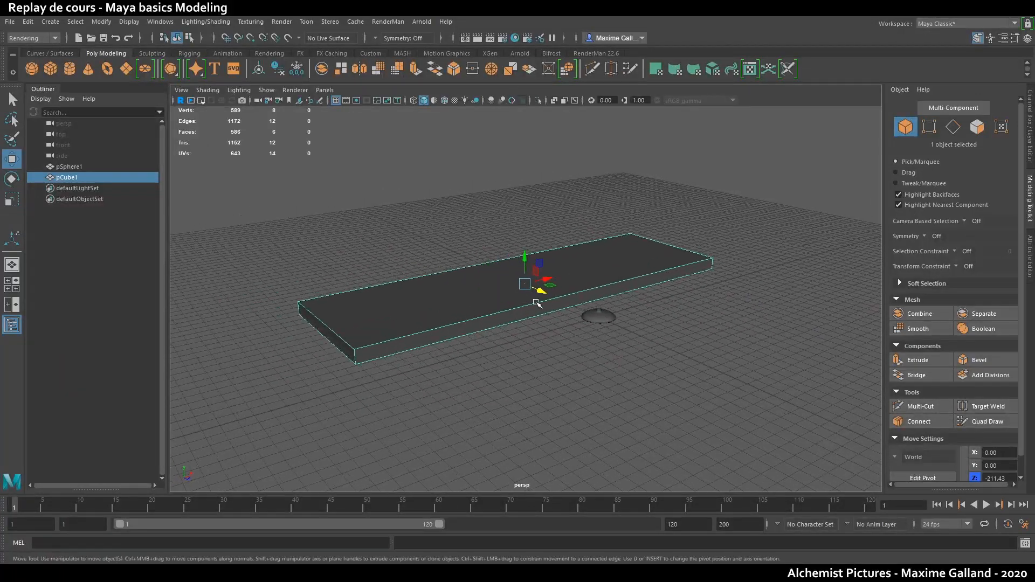
- Bevel one vertical corner edge of the slab to cut off that corner
scroll(525, 300, "up", 5)
middle_click_drag(425, 319, 515, 298, "alt")
right_click_drag(493, 280, 492, 246)
left_click(265, 407)
left_click(991, 359)
key("q")
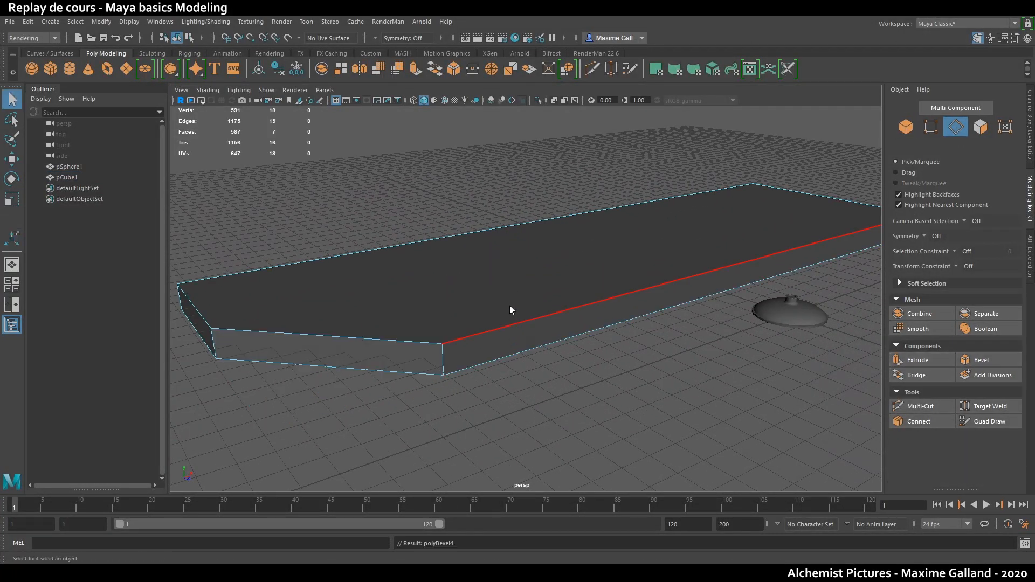
right_click_drag(545, 255, 572, 231)
left_click(577, 393)
scroll(578, 393, "down", 3)
left_click_drag(579, 395, 641, 388, "alt")
- Bevel the slab's diagonally opposite vertical corner edge to cut off that corner too
left_click(539, 318)
left_click_drag(561, 294, 334, 316, "alt")
scroll(437, 360, "down", 5)
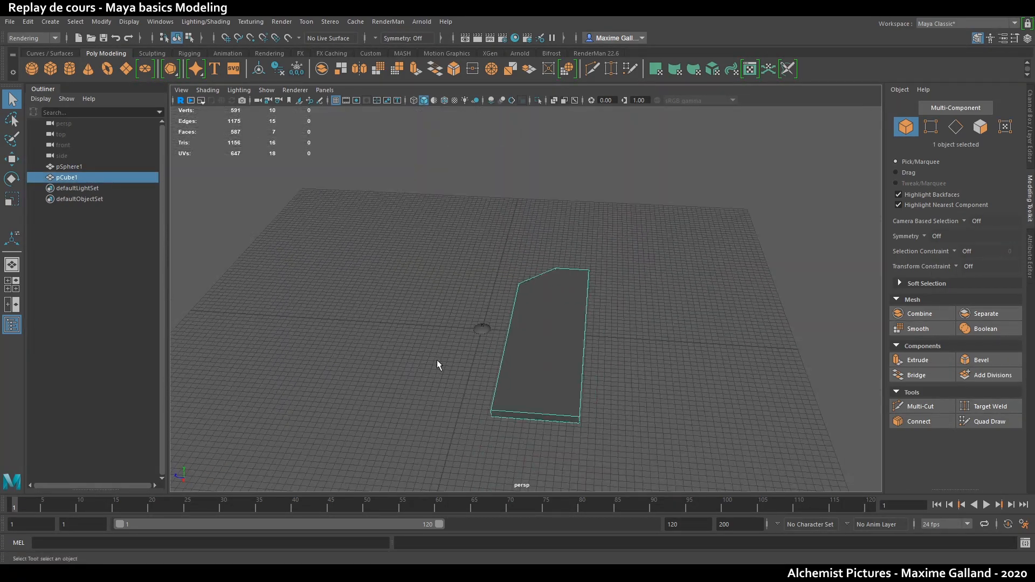
middle_click_drag(437, 360, 383, 294, "alt")
scroll(490, 351, "up", 3)
key("F10")
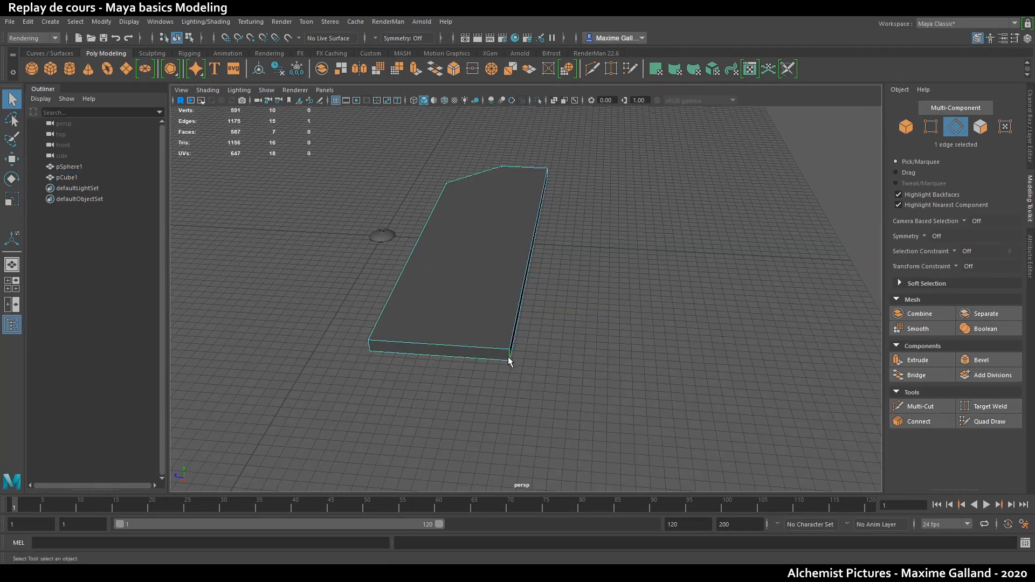
left_click(981, 359)
left_click_drag(695, 363, 550, 326, "alt")
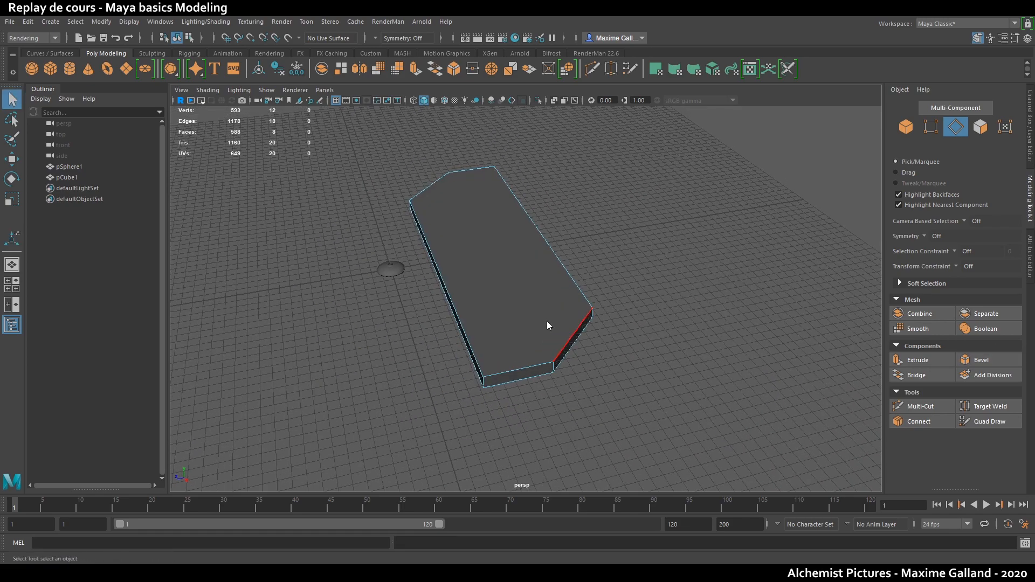
key("F8")
mouse_move(587, 249)
left_mouse_down("alt")
mouse_move(640, 260)
mouse_move(554, 328)
mouse_move(594, 387)
mouse_move(528, 313)
mouse_move(557, 266)
mouse_move(663, 345)
left_mouse_up("alt")
left_click(986, 421)
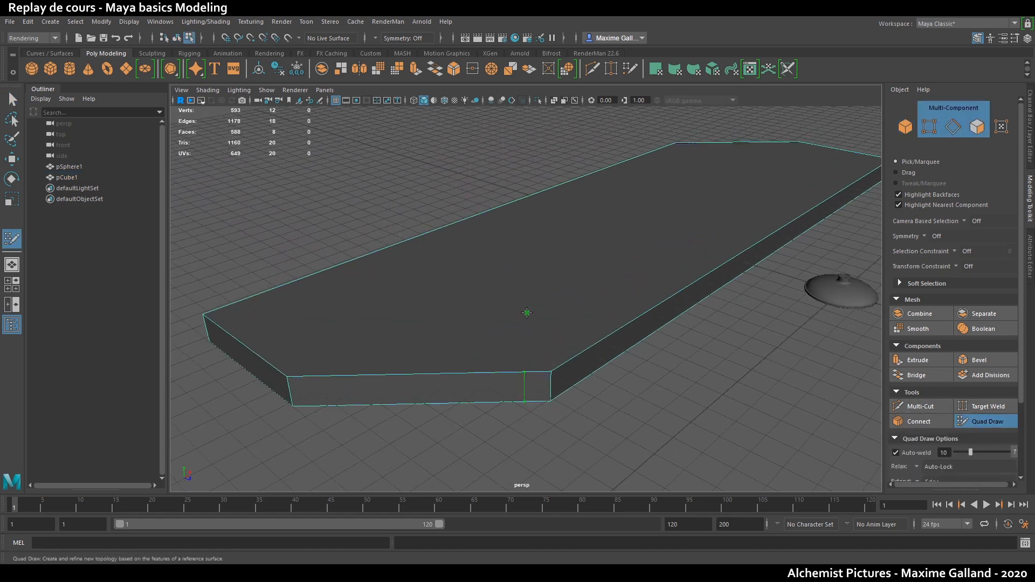
key("q")
key("F8")
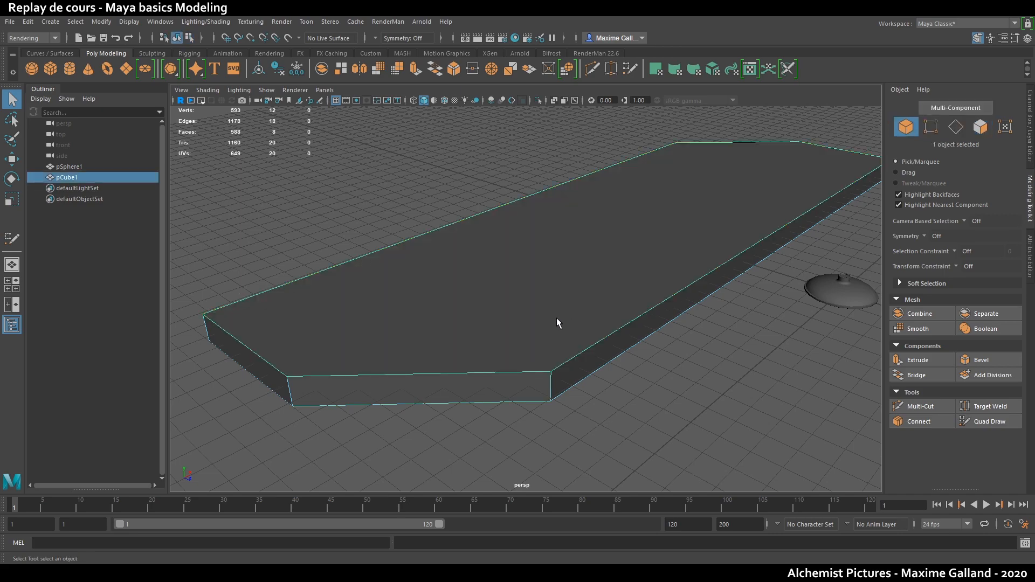
left_click_drag(593, 302, 570, 308, "alt")
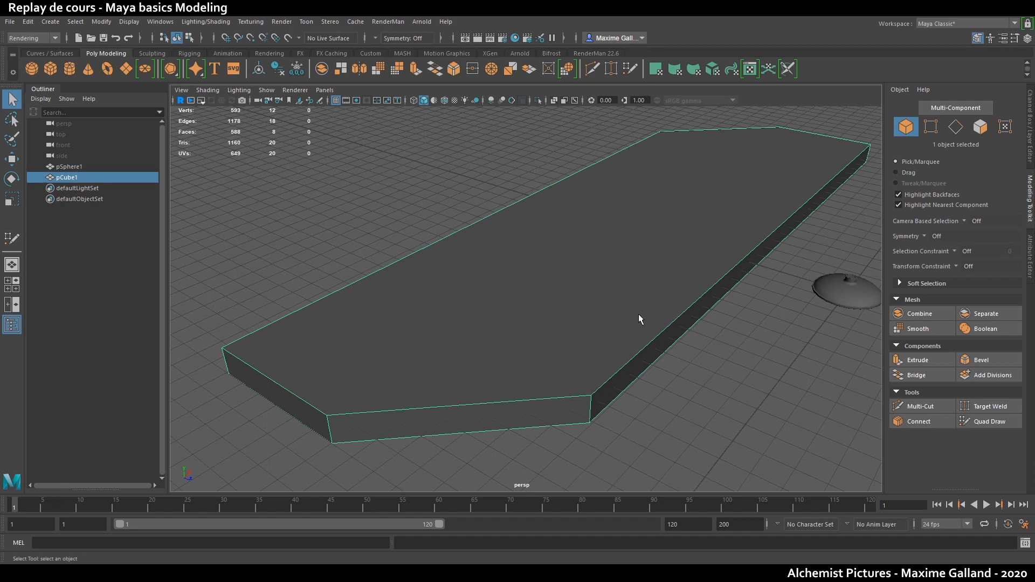
left_click_drag(678, 314, 642, 341, "alt")
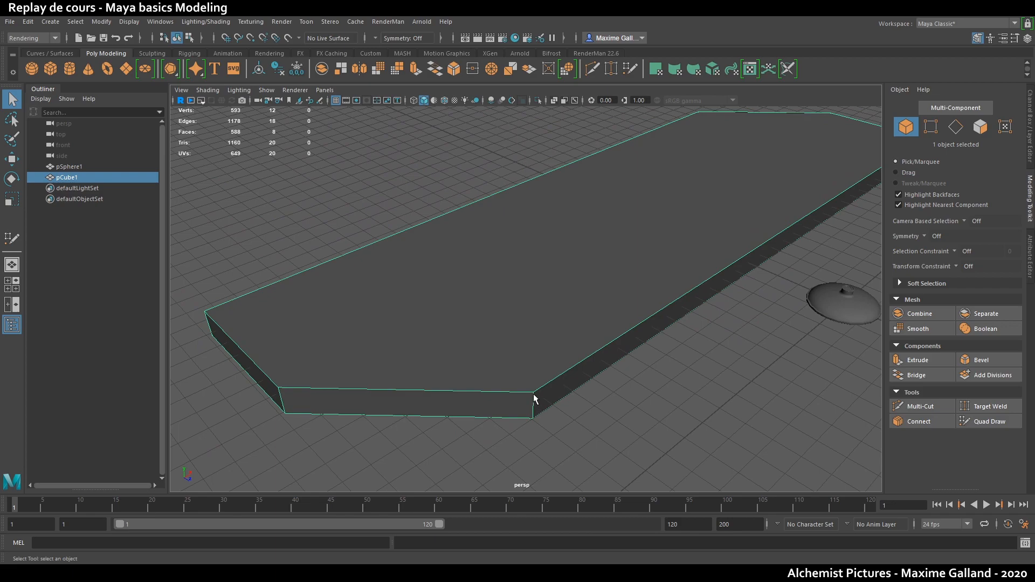
mouse_move(497, 357)
left_mouse_down("alt")
mouse_move(645, 365)
mouse_move(485, 353)
mouse_move(688, 363)
mouse_move(544, 351)
left_mouse_up("alt")
left_click(988, 421)
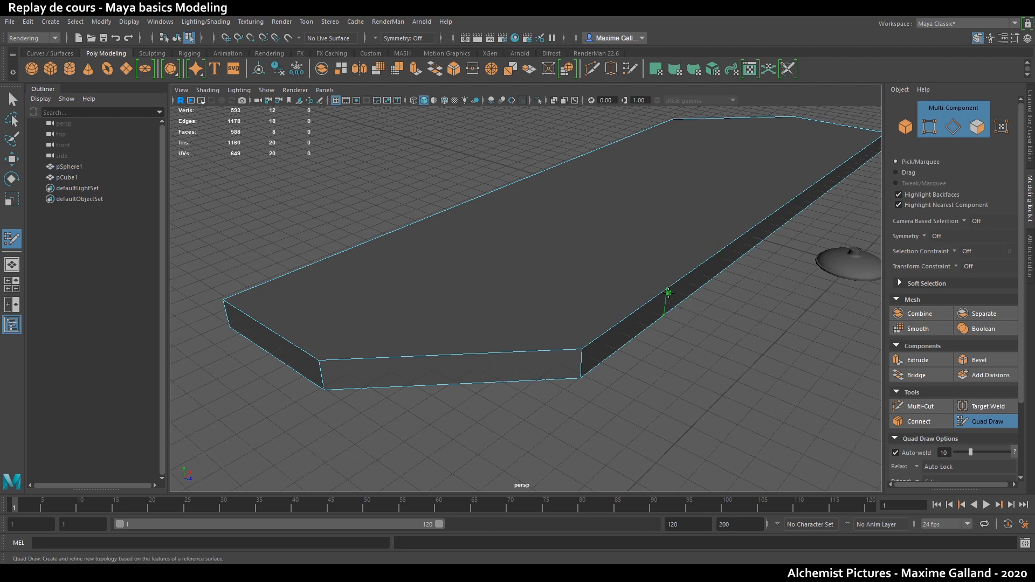
key("q")
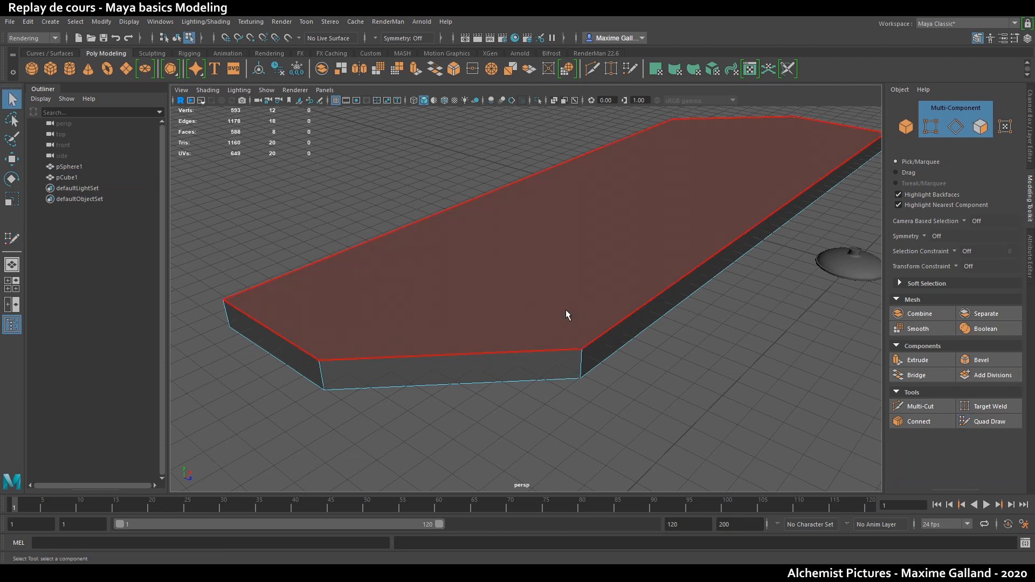
key("F8")
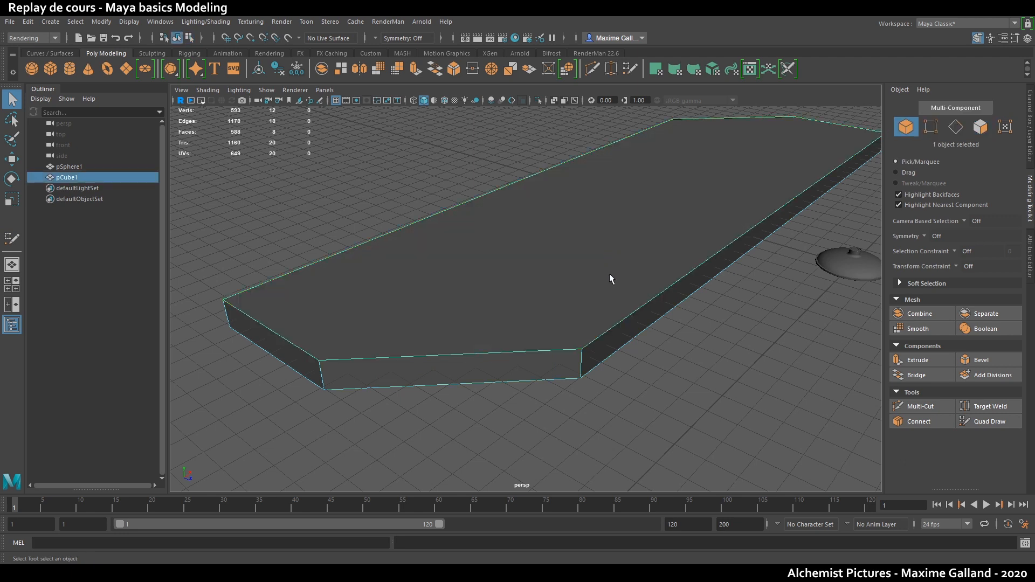
- Multi-Cut the slab from one chamfered corner across its top, side and underside, and select the resulting edge loop
left_click(916, 405)
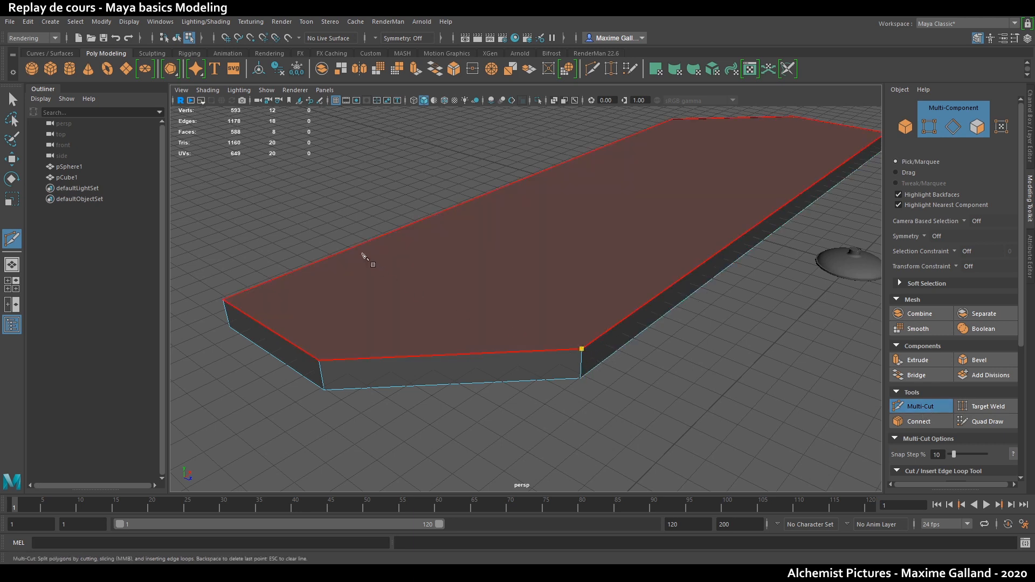
left_click(582, 349)
left_click(355, 246)
left_click_drag(350, 253, 458, 251, "alt")
middle_click_drag(458, 251, 429, 280, "alt")
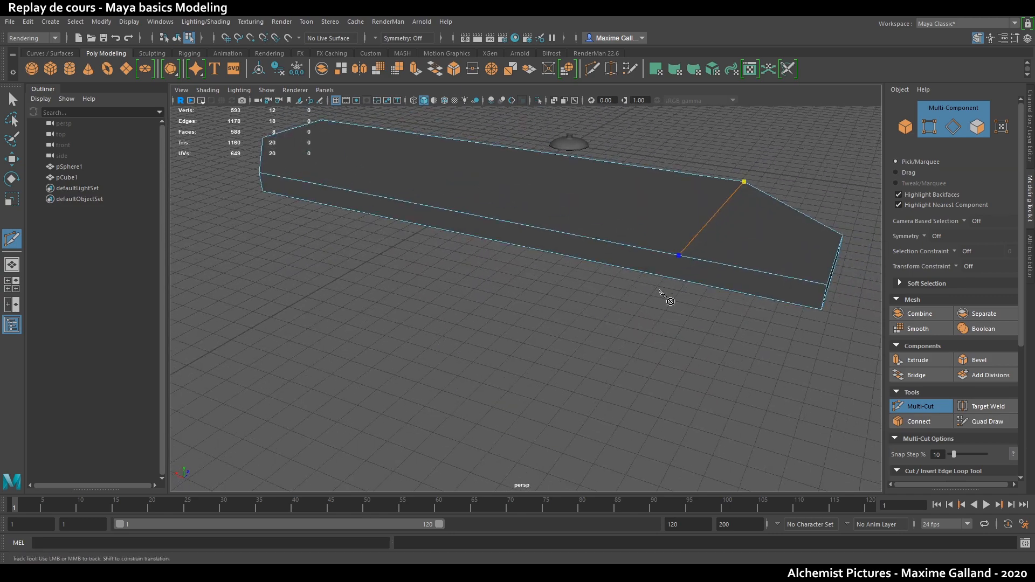
left_click_drag(663, 318, 620, 297, "alt")
middle_click_drag(620, 297, 605, 317, "alt")
scroll(605, 317, "up", 3)
key("q")
left_click_drag(632, 328, 589, 377, "alt")
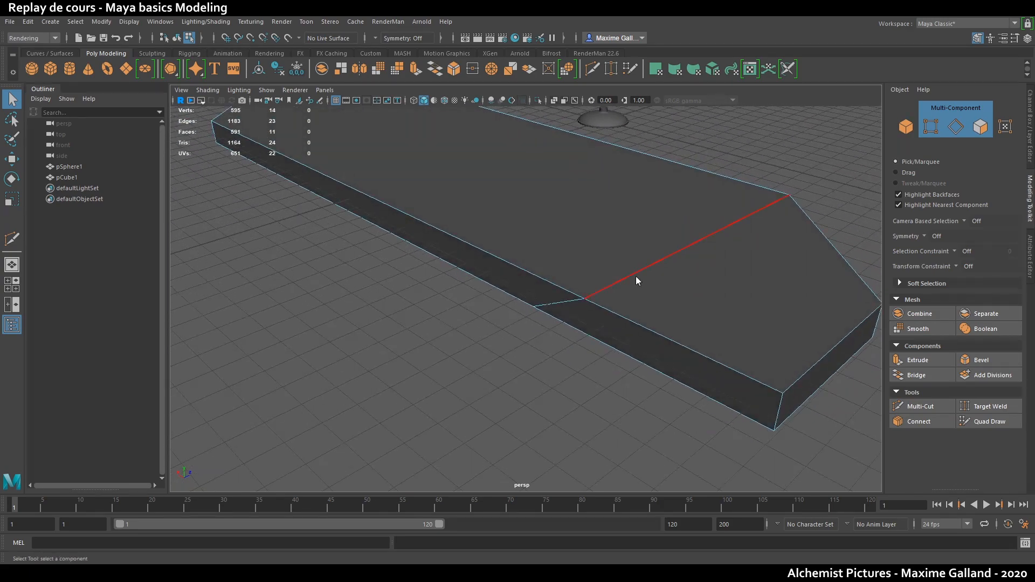
double_click(636, 280)
left_click_drag(645, 312, 577, 330, "alt")
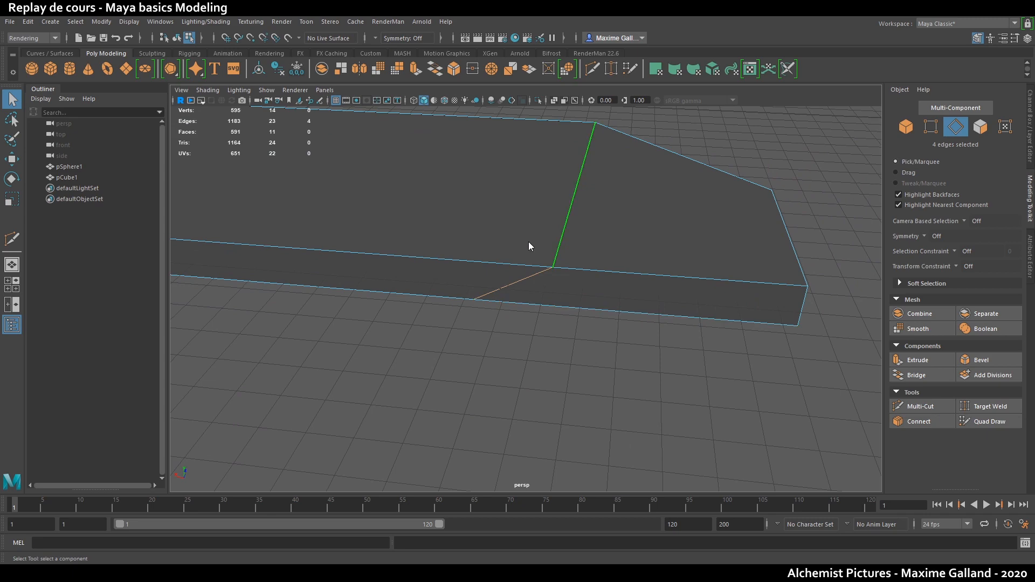
key("F9")
left_click_drag(471, 307, 462, 263, "alt")
left_click(473, 209)
left_click_drag(473, 209, 495, 305, "alt")
key("w")
- Start a second Multi-Cut at the slab's other end, running from the chamfered corner across the top and down the long side
left_click(916, 406)
scroll(550, 291, "down", 3)
middle_click_drag(496, 283, 790, 275, "alt")
scroll(536, 243, "up", 3)
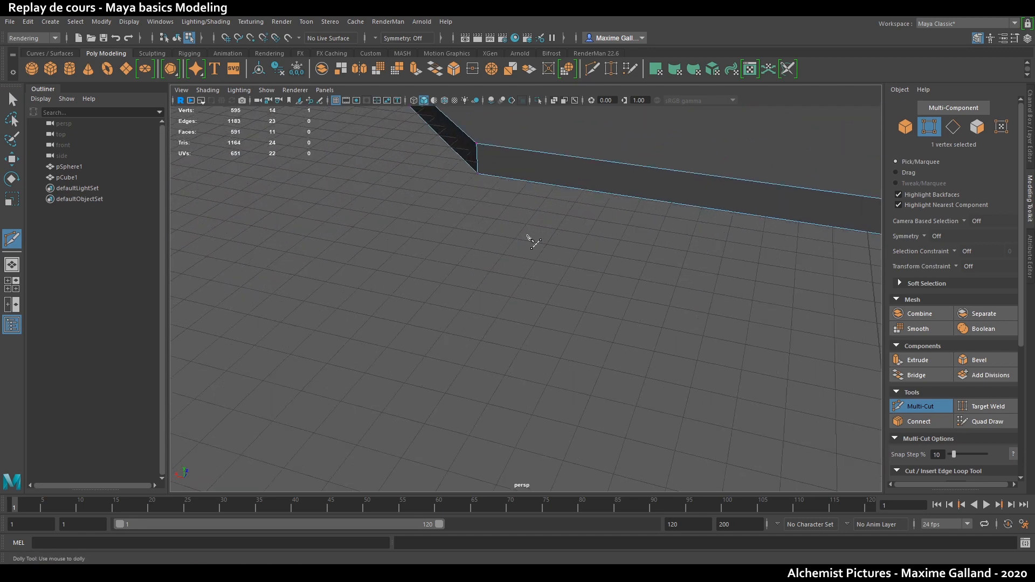
middle_click_drag(539, 247, 474, 238, "alt")
key("Escape")
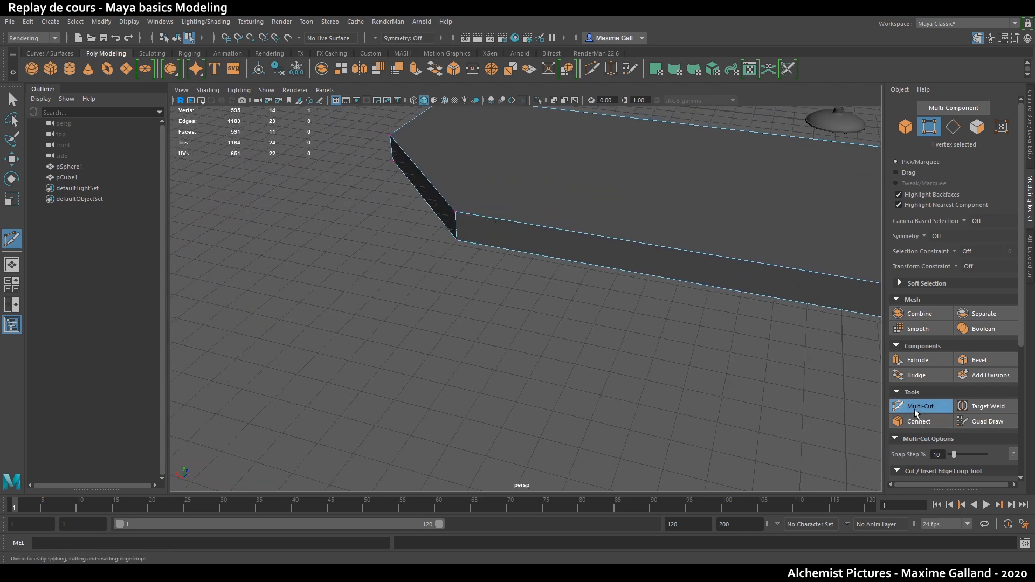
middle_click_drag(677, 296, 650, 370, "alt")
left_click(430, 269)
left_click_drag(503, 166, 481, 202, "alt")
scroll(481, 202, "down", 4)
middle_click_drag(662, 288, 590, 255, "alt")
scroll(591, 255, "up", 3)
left_click(617, 271)
- Continue the second cut across the slab's underside to the chamfered corner and complete it
left_click_drag(666, 306, 575, 243, "alt")
left_click(571, 270)
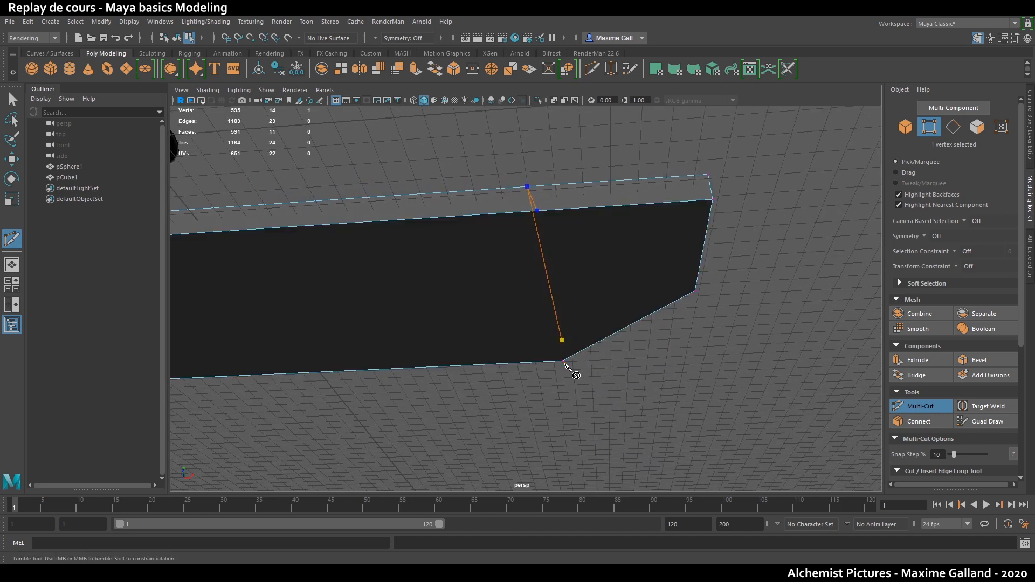
left_click_drag(563, 362, 519, 364, "alt")
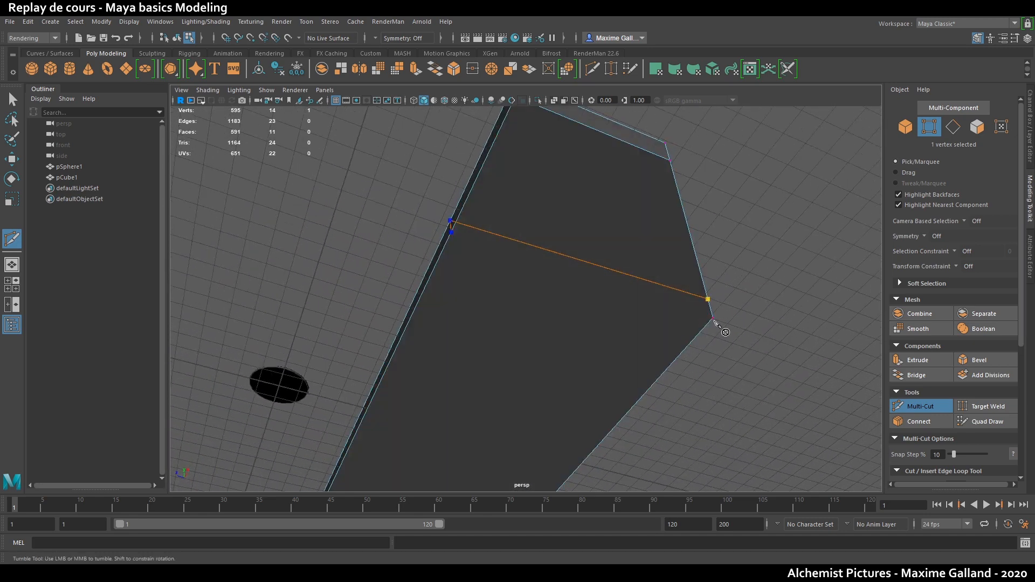
left_click_drag(713, 321, 687, 365, "alt")
left_click(921, 406)
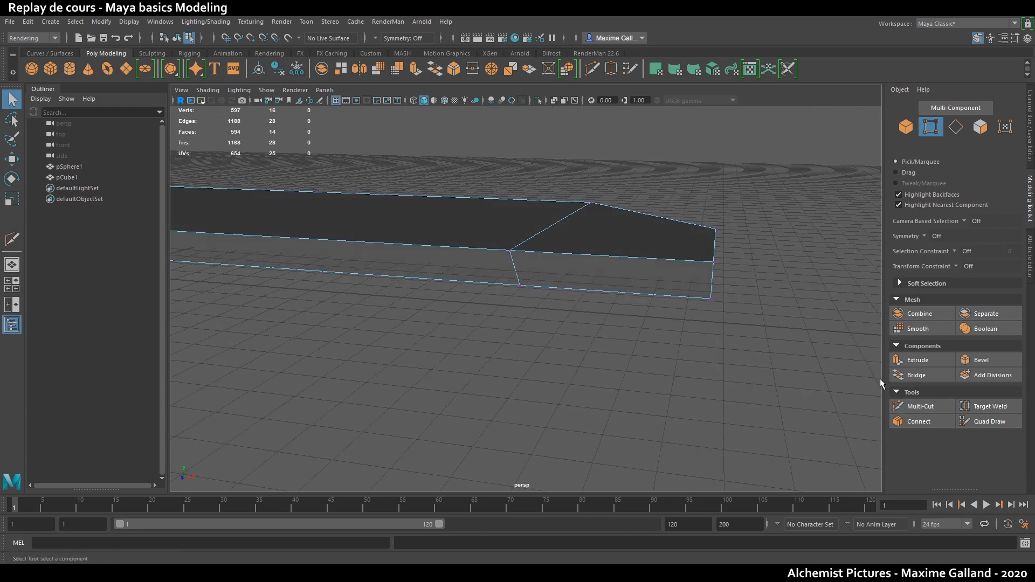
left_click_drag(387, 220, 597, 302, "alt")
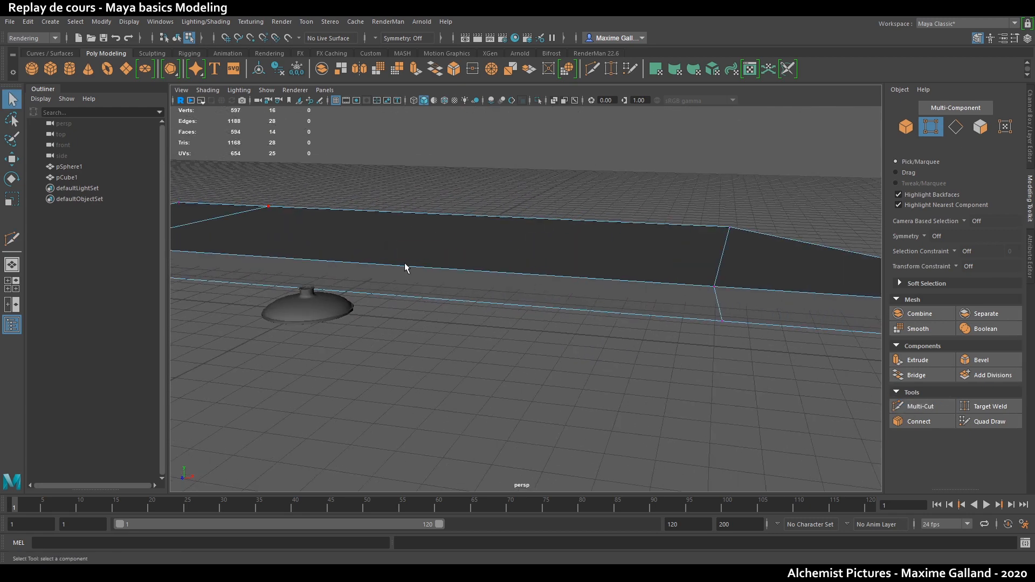
left_click_drag(400, 264, 435, 233, "alt")
mouse_move(409, 320)
left_mouse_down("alt")
mouse_move(584, 303)
mouse_move(531, 341)
mouse_move(558, 304)
mouse_move(555, 270)
mouse_move(547, 294)
mouse_move(454, 299)
mouse_move(765, 322)
mouse_move(700, 329)
mouse_move(748, 344)
mouse_move(750, 377)
left_mouse_up("alt")
left_click(988, 421)
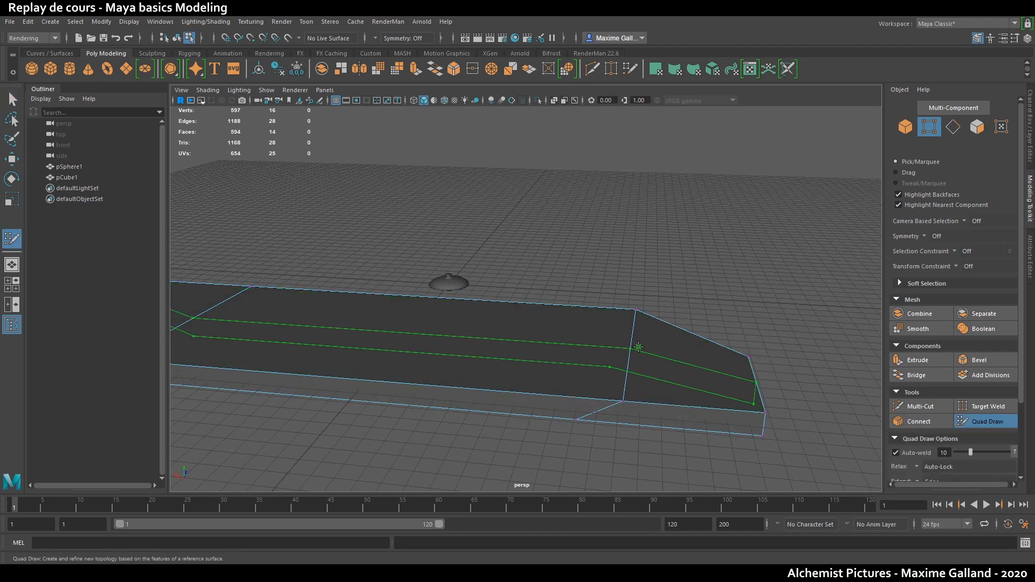
left_click_drag(554, 381, 484, 338, "alt")
key("q")
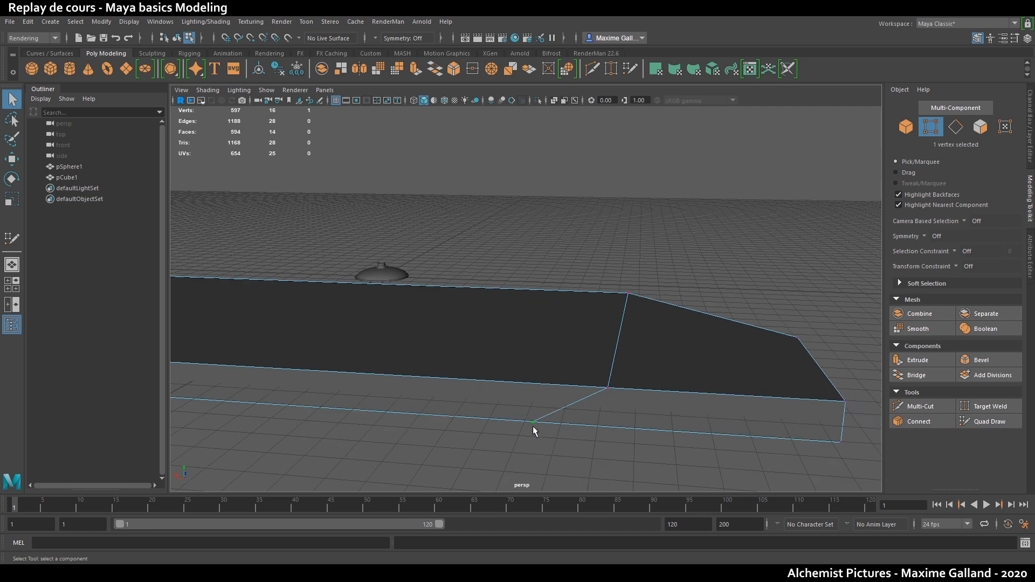
- Snap the first cut's lower side vertex along X to about -263.79, directly beneath its upper vertex
key("w")
left_click_drag(544, 439, 467, 368, "alt")
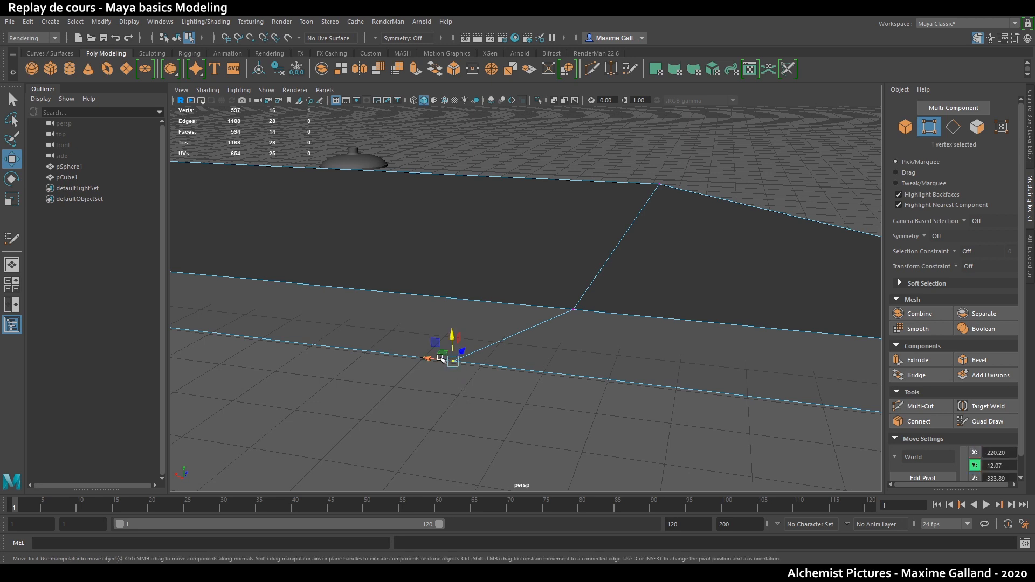
key("v")
left_click_drag(428, 360, 454, 358)
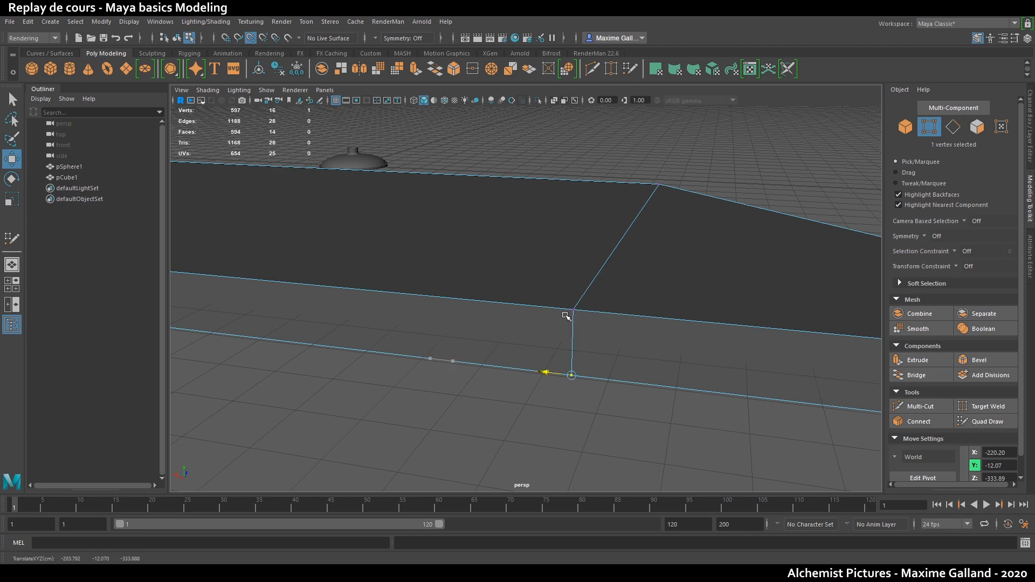
left_click_drag(442, 334, 442, 369, "alt")
- Try to snap the second cut's upper side vertex along X, and undo each move
key("v")
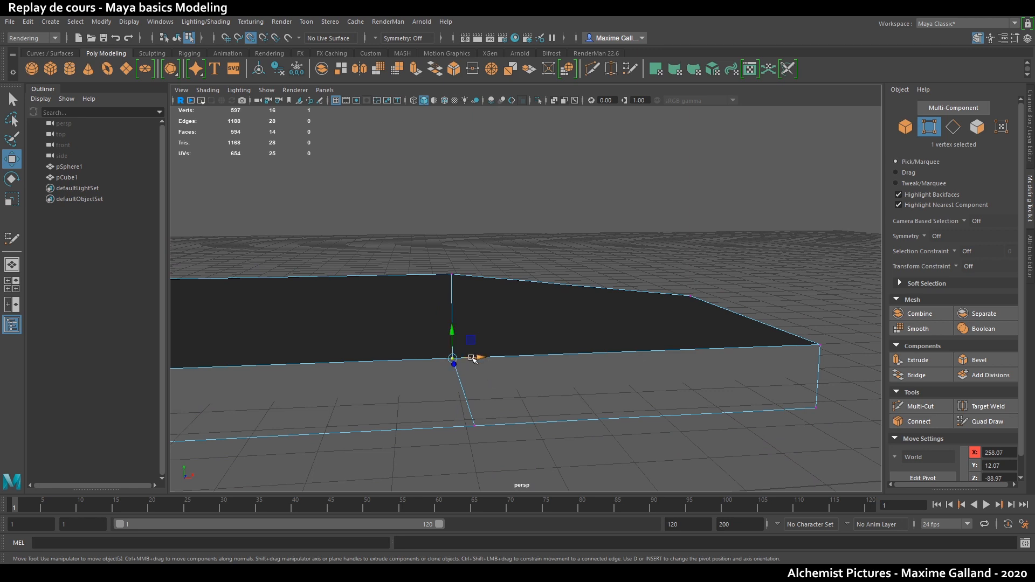
left_click_drag(478, 361, 479, 360)
middle_click_drag(448, 273, 675, 302)
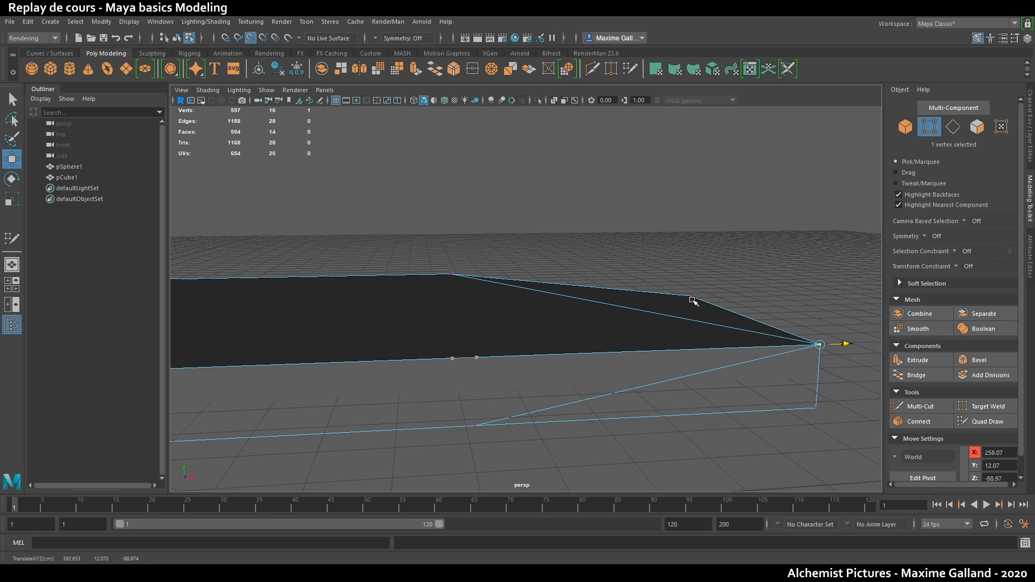
key("ctrl+z")
middle_click_drag(481, 286, 669, 304)
key("ctrl+z")
- Snap the second cut's lower side vertex along X beneath its upper vertex, and check the first cut's vertices for the same alignment
left_click(474, 424)
left_click_drag(496, 428, 461, 303)
key("F10")
left_click_drag(453, 252, 566, 337, "alt")
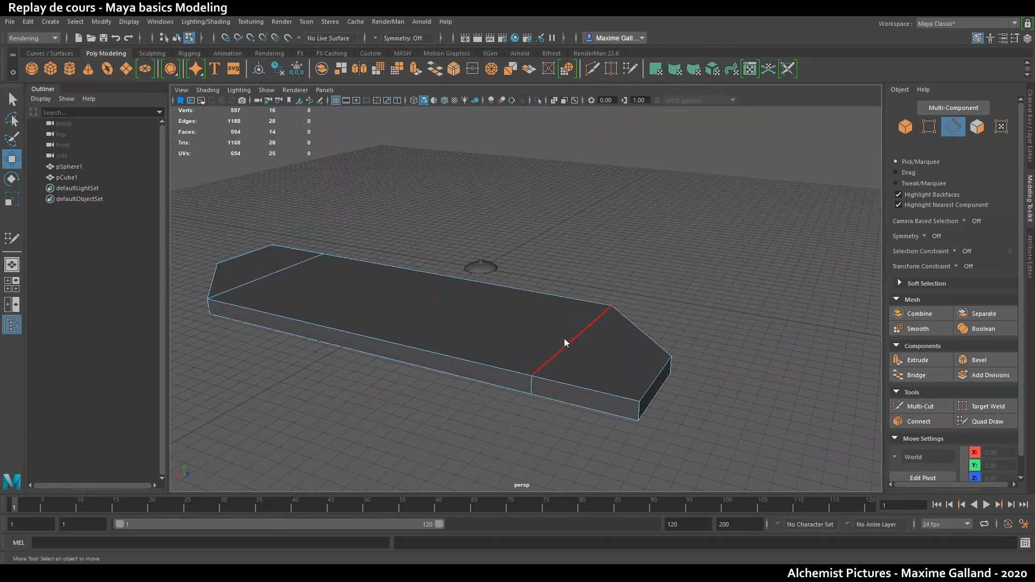
key("F9")
left_click(537, 378)
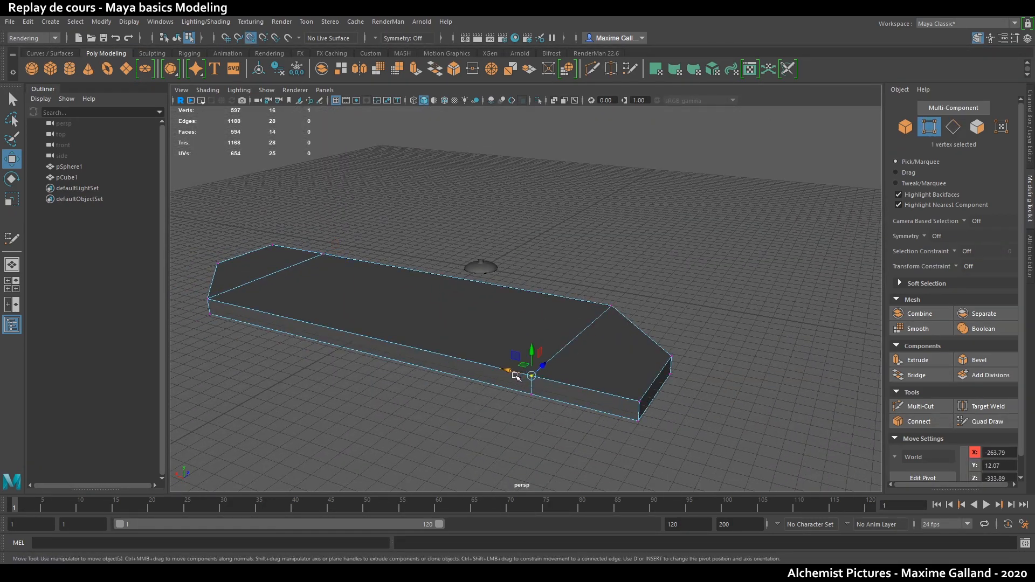
left_click(514, 387)
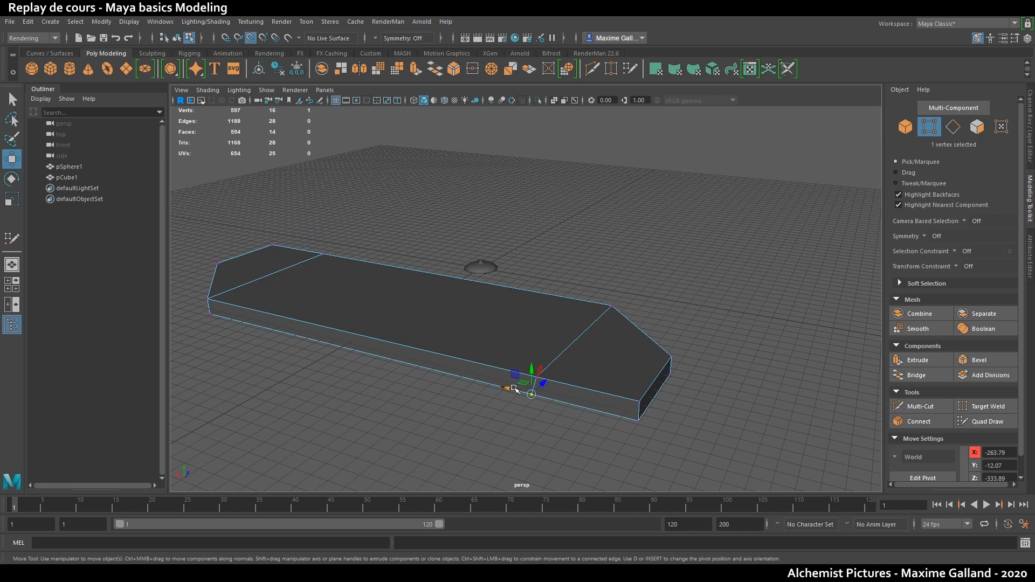
left_click_drag(601, 362, 497, 312, "alt")
key("q")
left_click(983, 418)
left_click_drag(715, 367, 706, 415, "alt")
key("q")
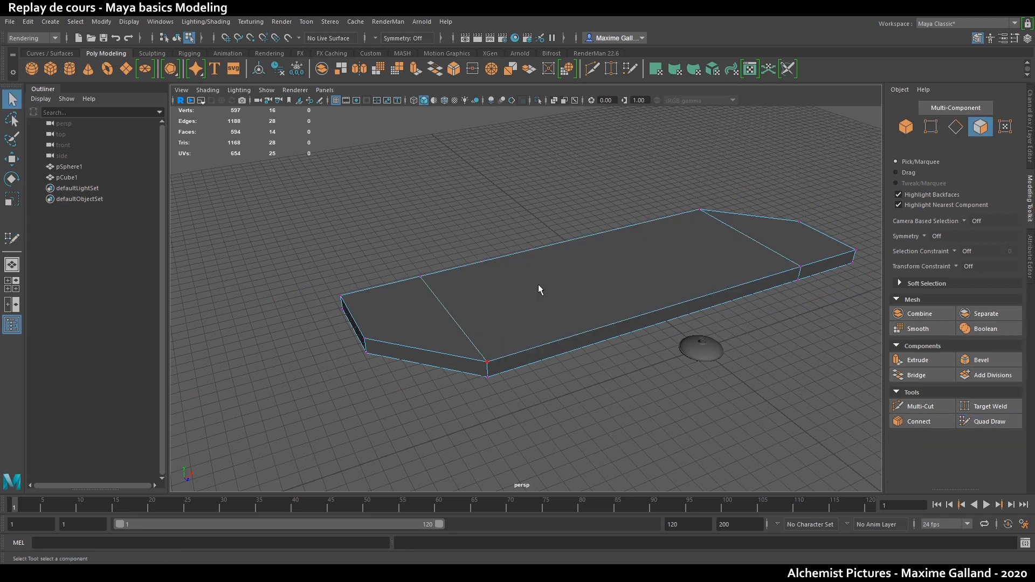
- Extrude the slab's three top faces together with an Offset of 5.08 to inset a border
key("F11")
left_click(438, 314)
left_click(575, 297, "shift")
left_click(813, 241, "shift")
left_click(913, 360)
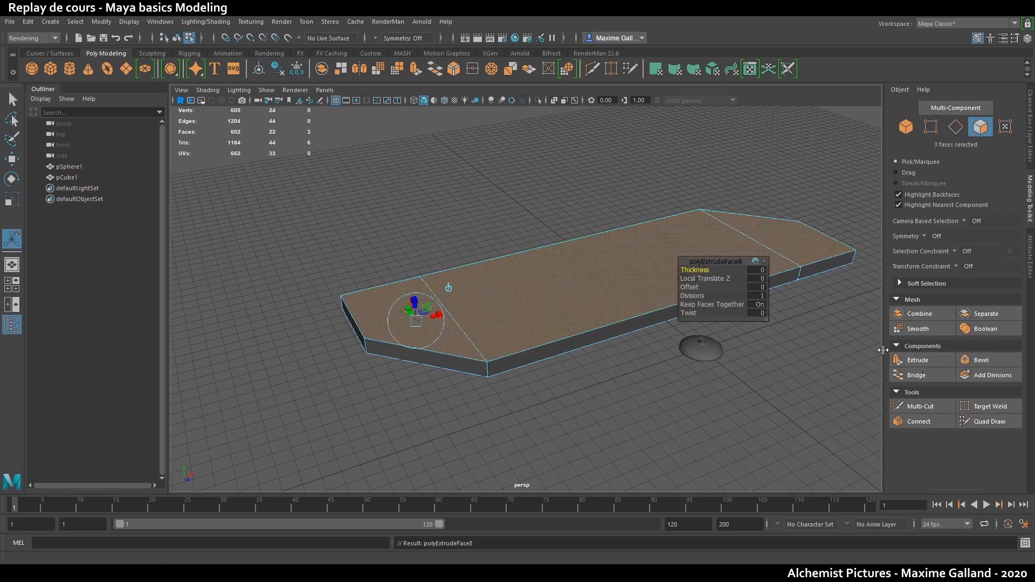
left_click(691, 287)
middle_click_drag(636, 382, 907, 393)
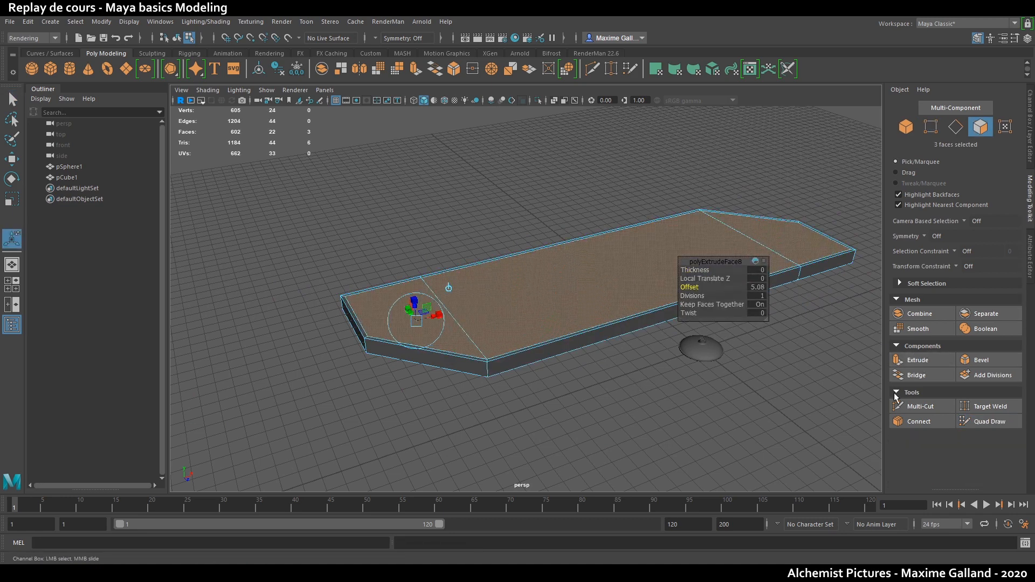
key("q")
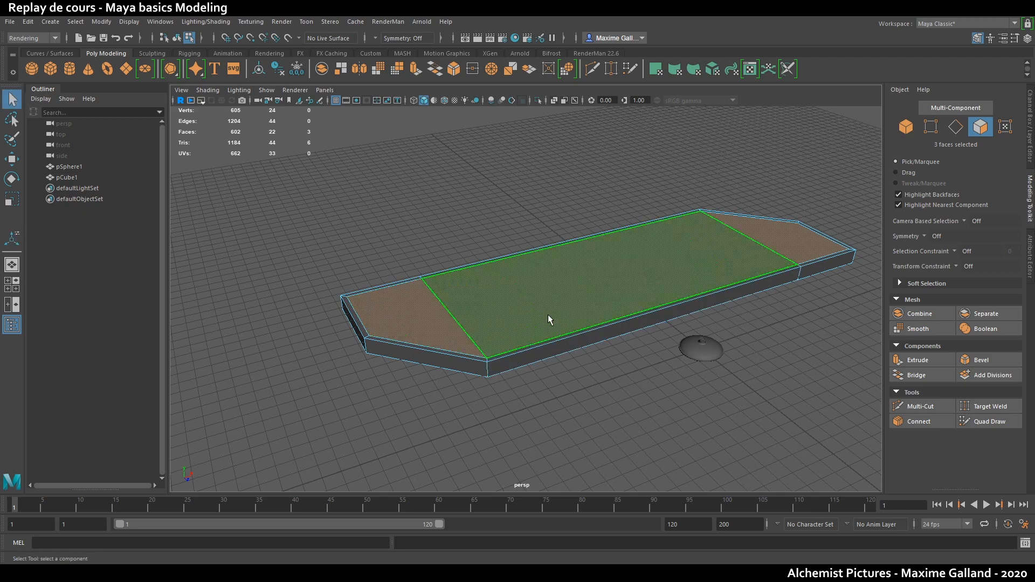
- Extrude the three inset top faces again, leaving the extrusion values at their defaults
key("ctrl+e")
key("q")
left_click_drag(523, 392, 420, 311, "alt")
scroll(555, 381, "up", 4)
scroll(568, 351, "down", 3)
scroll(550, 336, "up", 3)
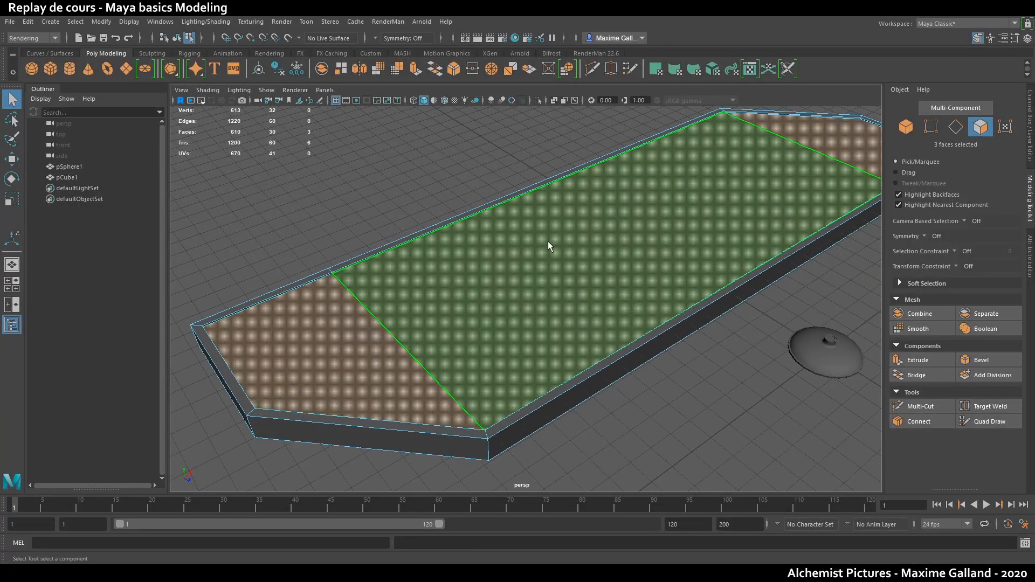
- Reselect the three inner top faces and extrude them together with an Offset of 5.22
left_click(473, 199)
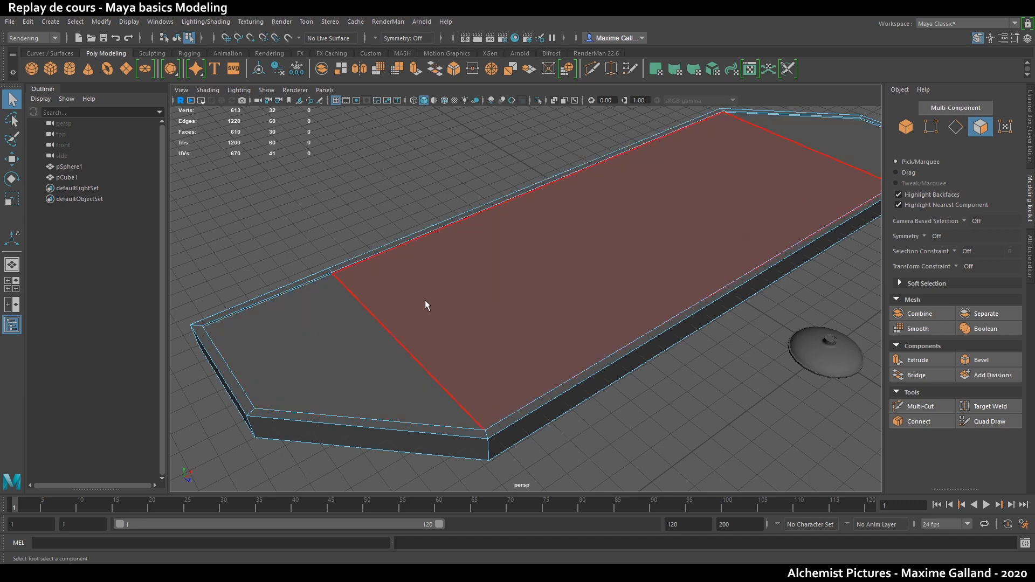
left_click(348, 316)
left_click(619, 225, "shift")
left_click(832, 146, "shift")
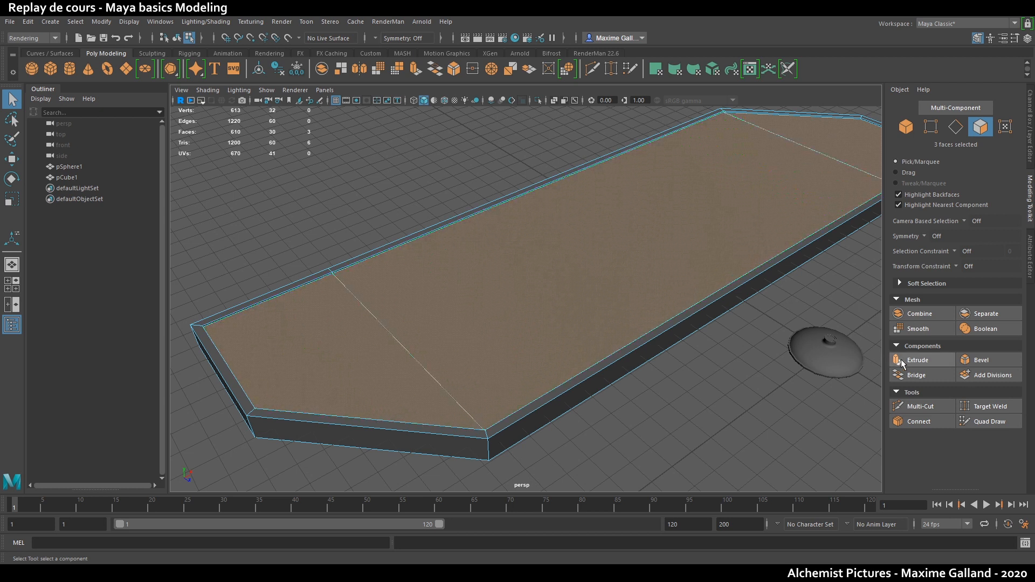
left_click(922, 362)
left_click(690, 288)
middle_click_drag(709, 392, 742, 398)
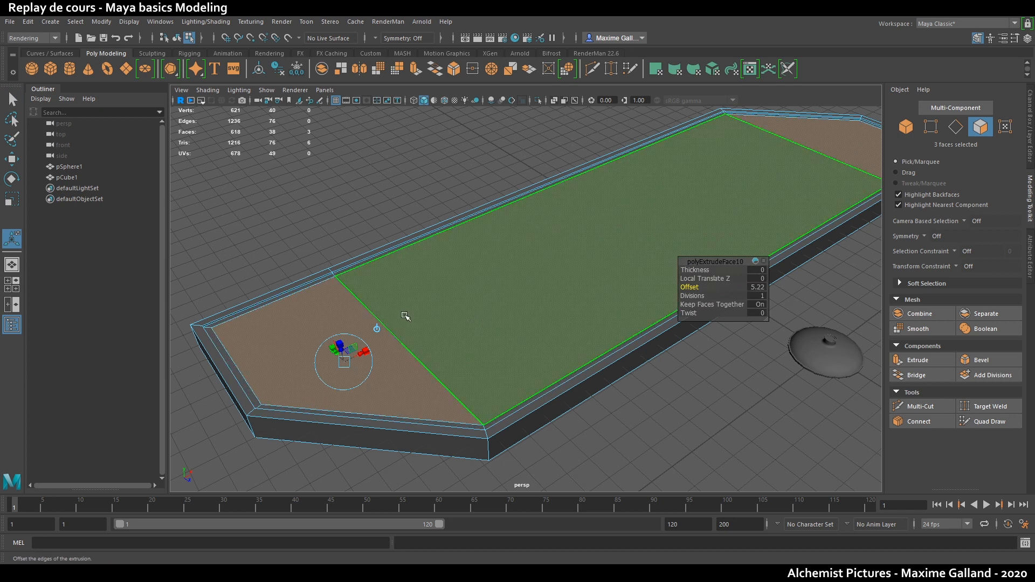
- Turn off Keep Faces Together for the extrusion and set its Offset to 4.38 so each face is inset separately
left_click(758, 305)
left_click_drag(663, 404, 691, 287, "alt")
left_click(689, 288)
middle_click_drag(689, 414, 639, 423)
mouse_move(619, 423)
left_mouse_down("alt")
mouse_move(694, 410)
mouse_move(619, 400)
mouse_move(631, 415)
mouse_move(757, 406)
mouse_move(612, 405)
left_mouse_up("alt")
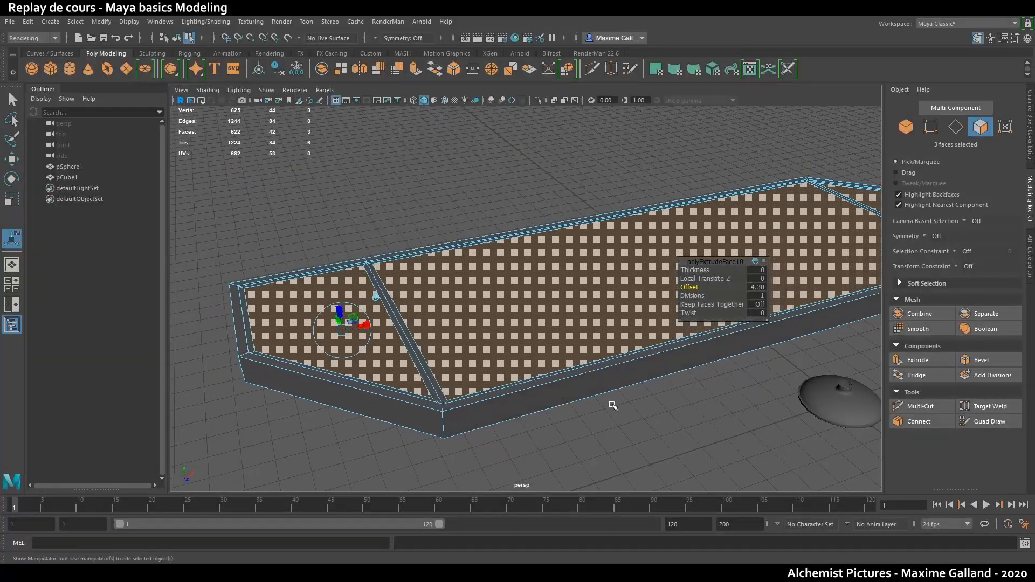
- Extrude the three inset faces with a Thickness of -3.25 to recess them into the slab, and return to object selection
key("ctrl+e")
middle_click_drag(617, 446, 445, 428)
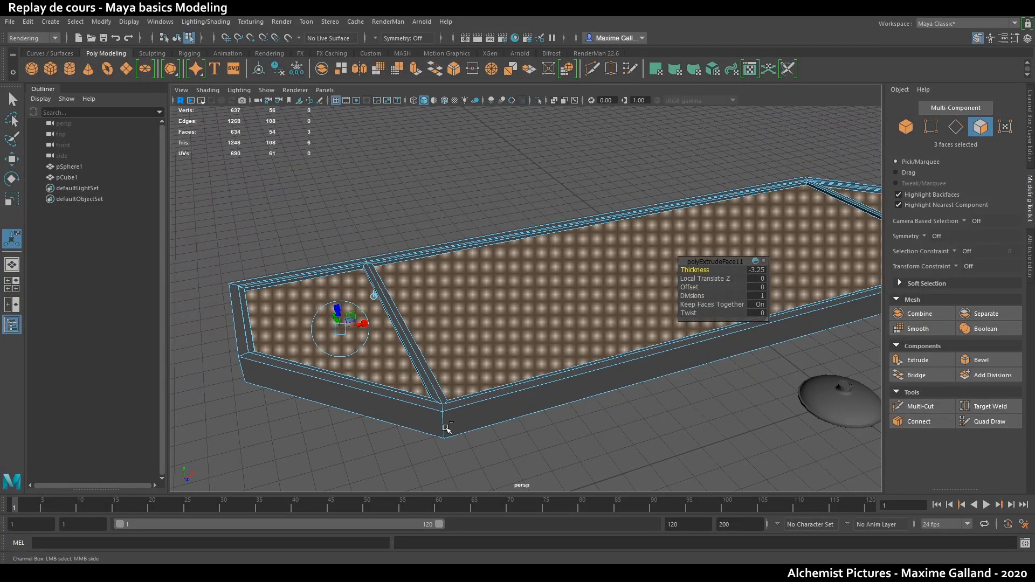
key("q")
key("F8")
left_click(481, 225)
left_click_drag(492, 290, 633, 316, "alt")
- Bevel the inner edge loop of the slab's recessed end panel with a Fraction of 0.13
left_click(558, 336)
key("F10")
double_click(467, 372)
left_click_drag(467, 372, 591, 375, "alt")
right_click_drag(591, 375, 700, 384, "alt")
middle_click_drag(701, 383, 549, 384, "alt")
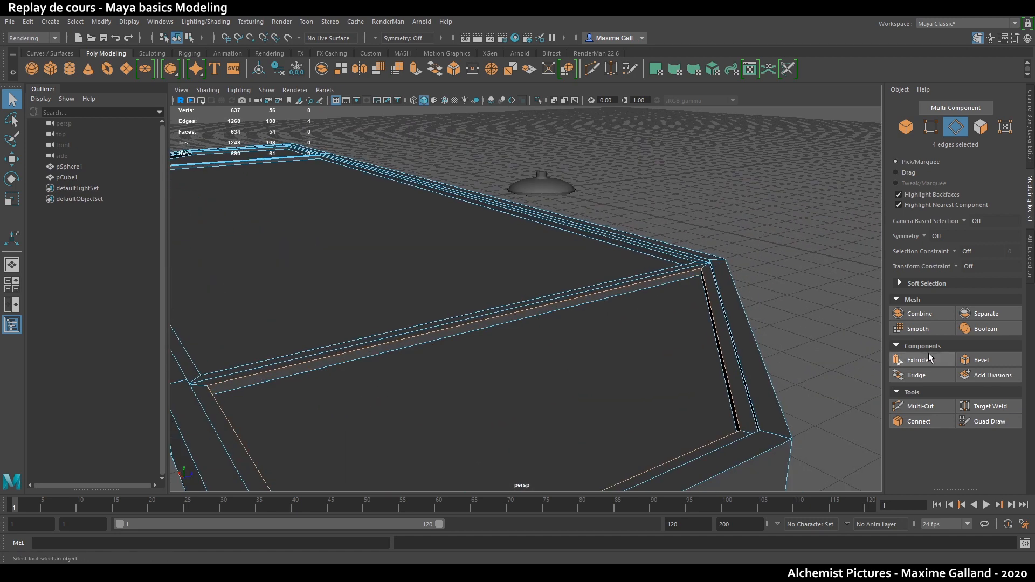
left_click(982, 359)
middle_click_drag(795, 295, 779, 298)
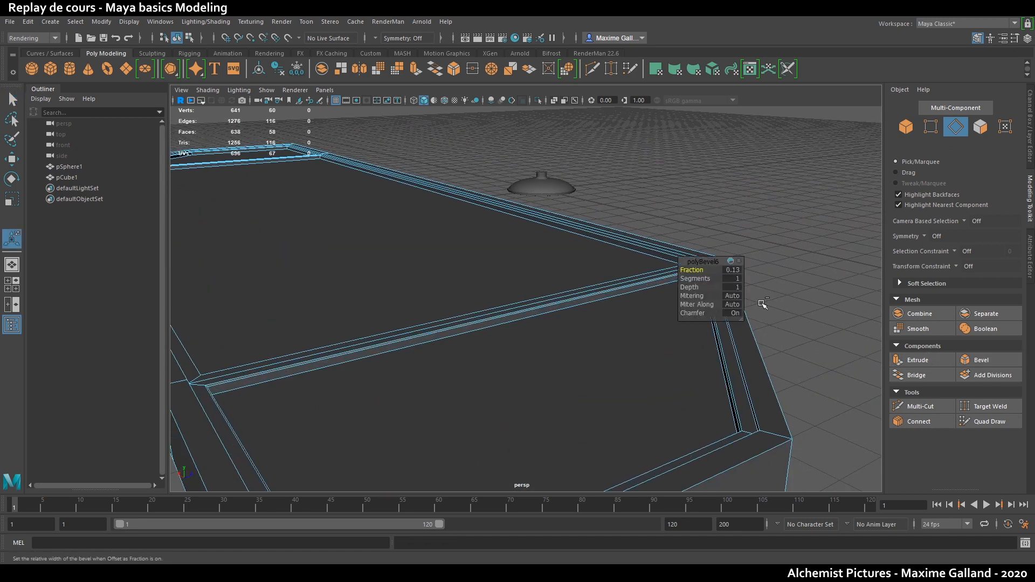
- Bevel the recessed edge loop of the slab's middle panel and return to object selection with nothing selected
double_click(193, 367)
left_click(981, 360)
middle_click_drag(776, 295, 762, 294)
key("q")
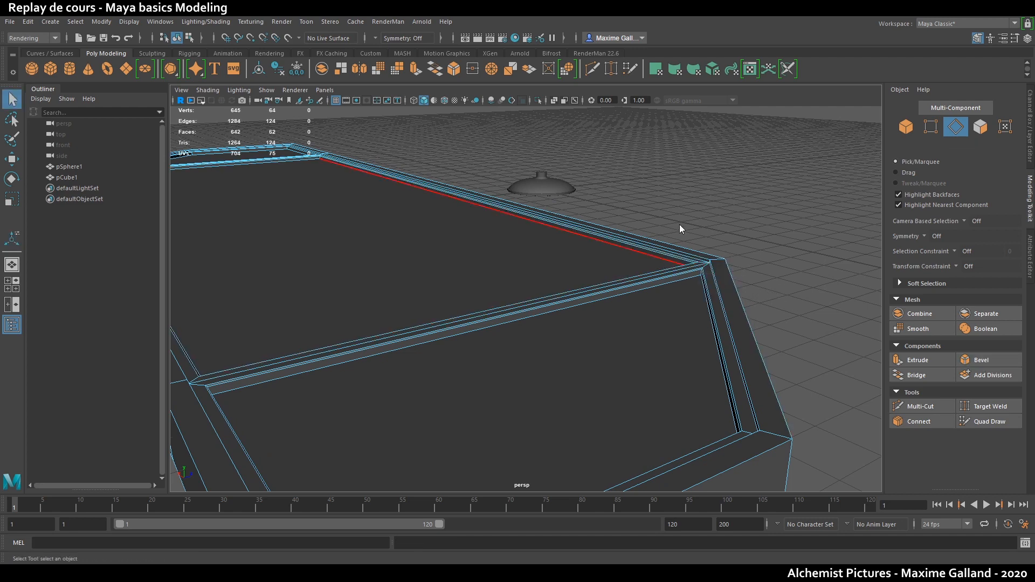
right_click_drag(671, 234, 722, 211)
left_click(744, 237)
left_click_drag(765, 256, 778, 272, "alt")
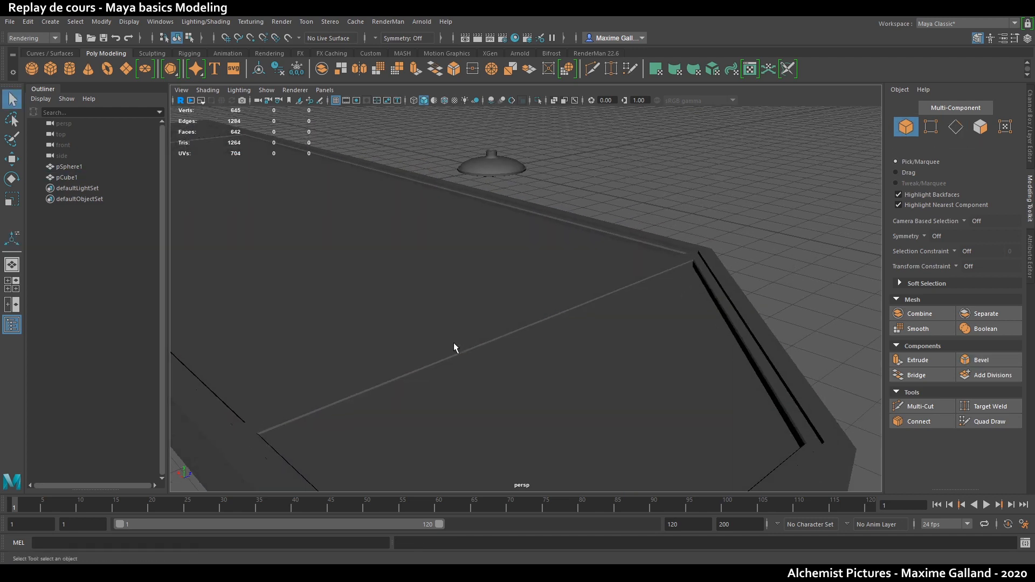
right_click_drag(730, 336, 468, 299, "alt")
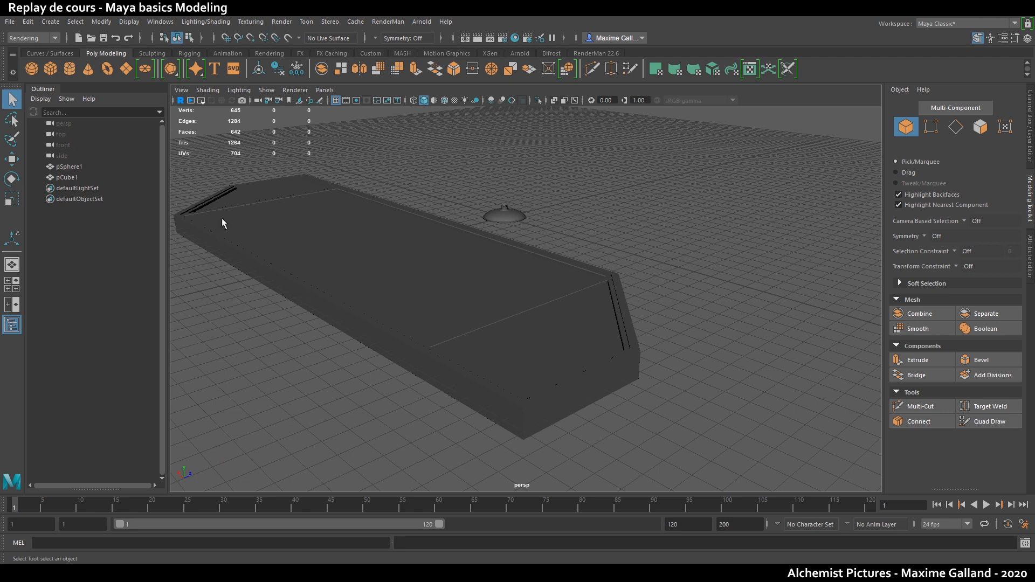
- Bevel the slab's outer top edge loop with a Fraction of 0.19, and return to object selection
left_click(504, 296)
key("F10")
double_click(641, 324)
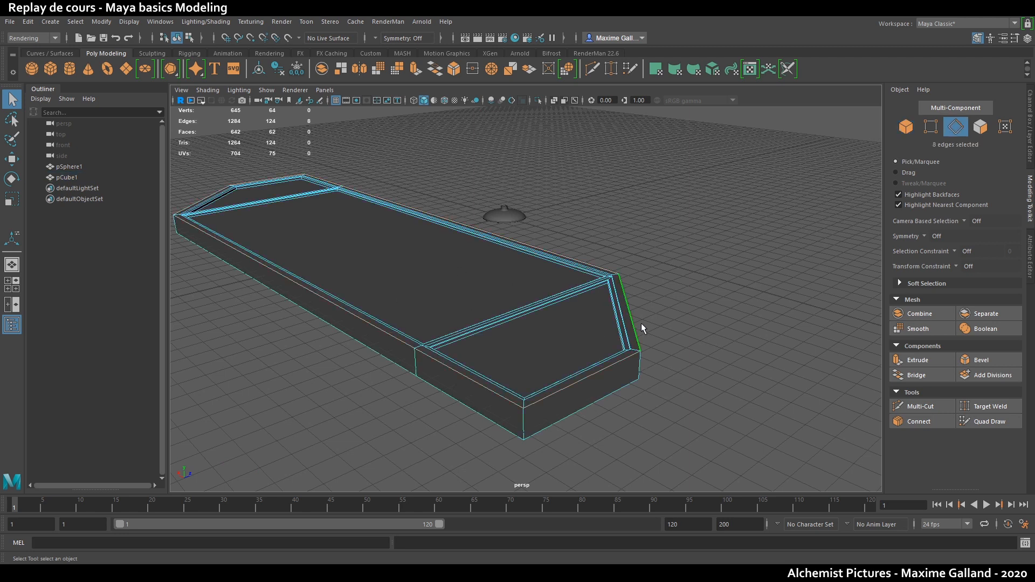
left_click(992, 359)
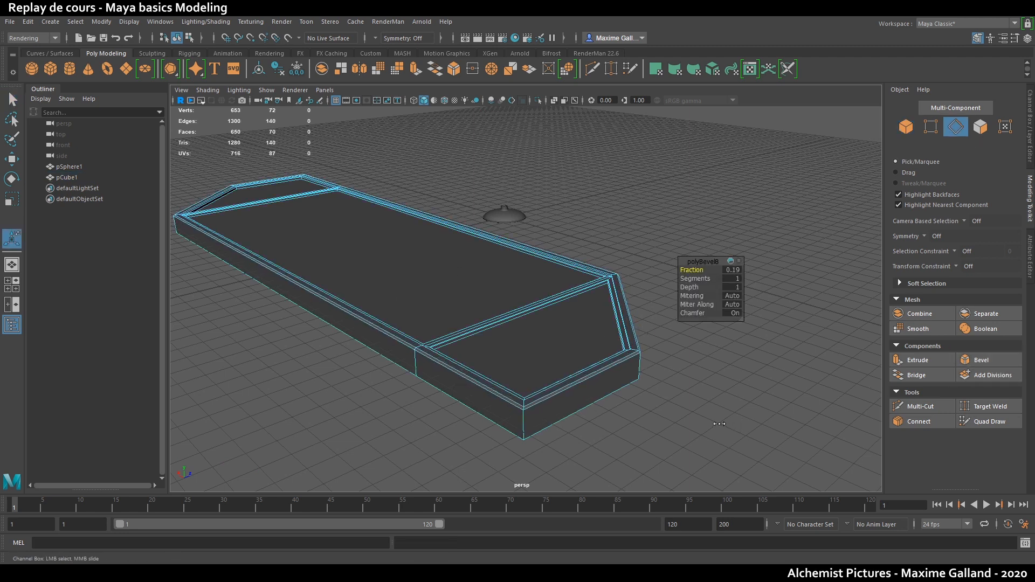
key("F8")
- Select the dome and frame it for a close look at its wireframe
left_click_drag(798, 285, 545, 289, "alt")
left_click(561, 274)
key("f")
right_click_drag(586, 356, 524, 370, "alt")
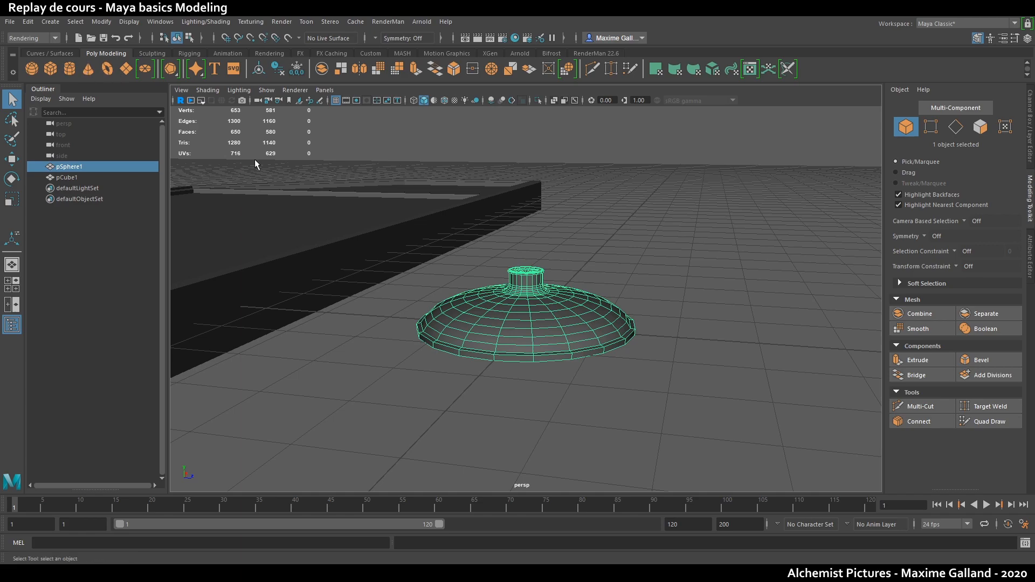
scroll(489, 309, "up", 3)
left_click_drag(489, 308, 429, 330, "alt")
scroll(419, 383, "up", 5)
scroll(533, 340, "down", 3)
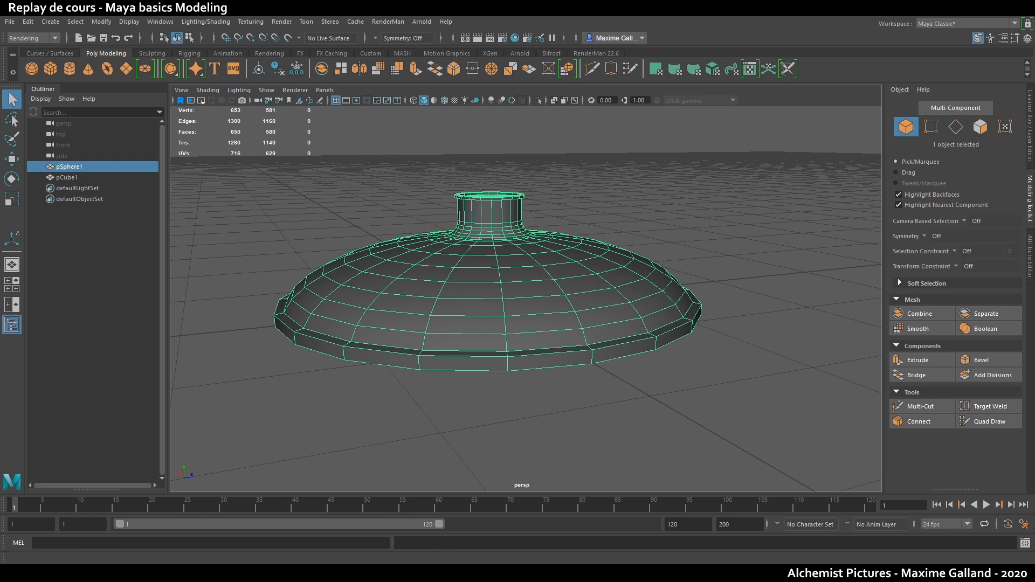
- Display the dome with the smooth mesh preview and deselect it
left_click(388, 412)
left_click(508, 337)
key("1")
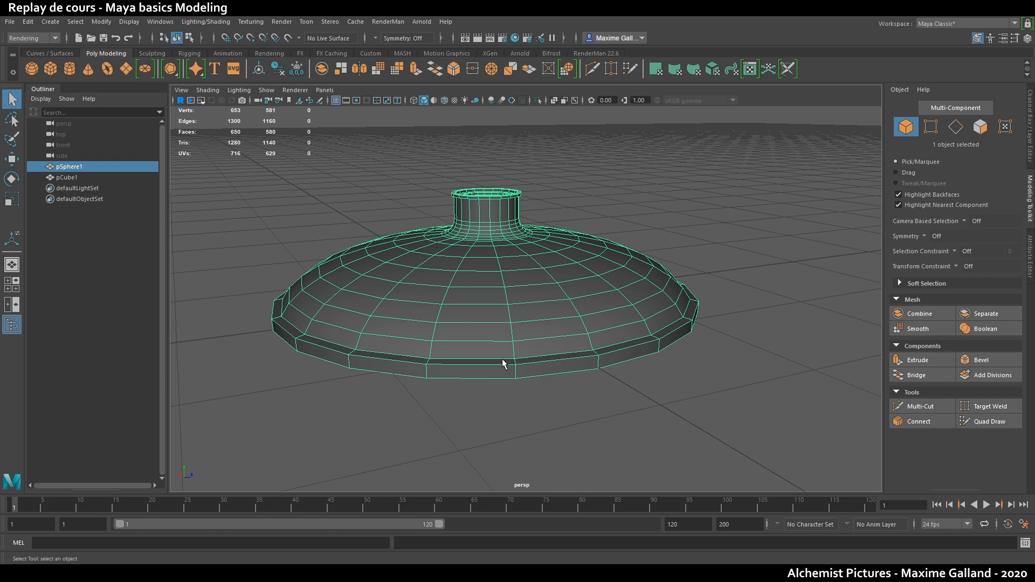
key("1")
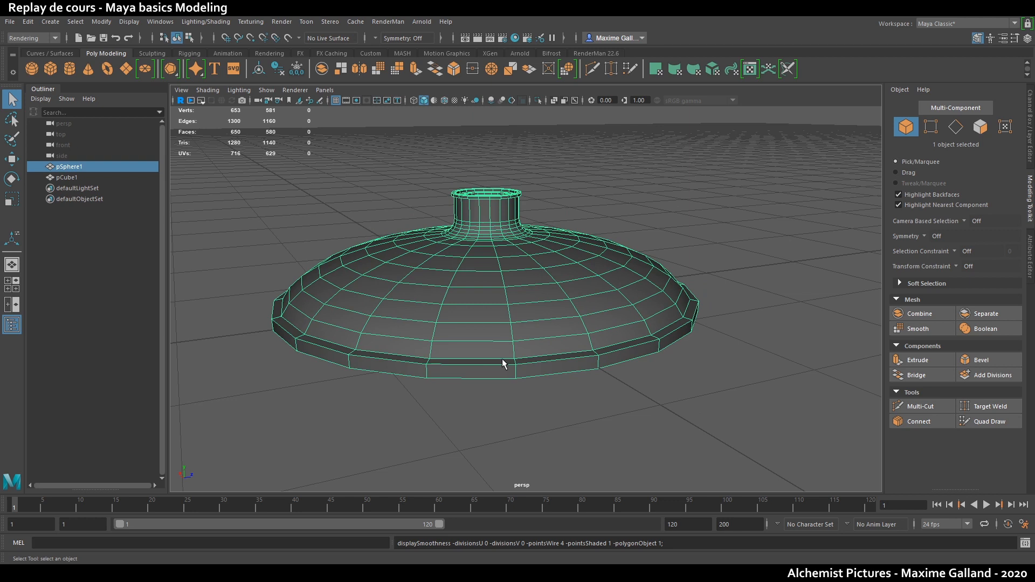
key("3")
left_click(589, 418)
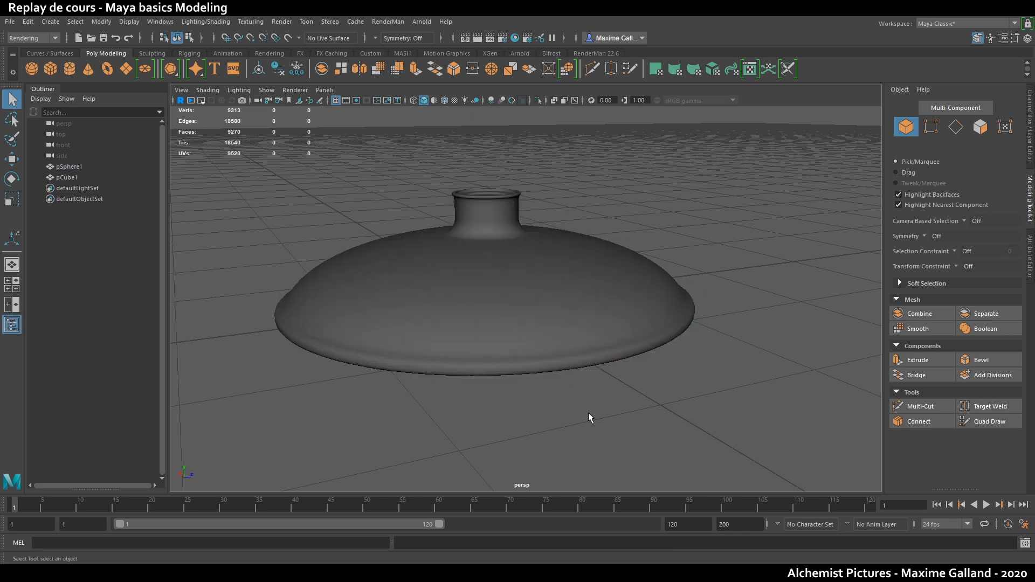
- Examine the smoothed dome's lower rim and the transition around its neck
left_click(549, 360)
left_click(564, 378)
left_click(508, 353)
left_click(412, 383)
mouse_move(434, 346)
left_mouse_down("alt")
mouse_move(351, 351)
mouse_move(427, 353)
left_mouse_up("alt")
right_click_drag(427, 351, 468, 418, "alt")
left_click_drag(467, 417, 500, 353, "alt")
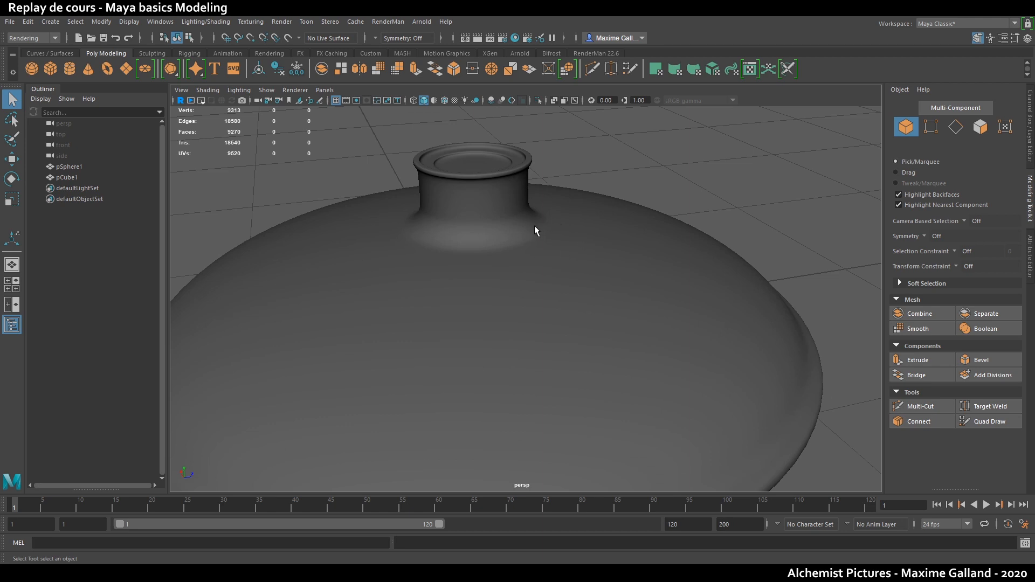
left_click_drag(590, 235, 522, 266, "alt")
- Switch the dome back to its unsmoothed display and clear the selection
left_click(541, 273)
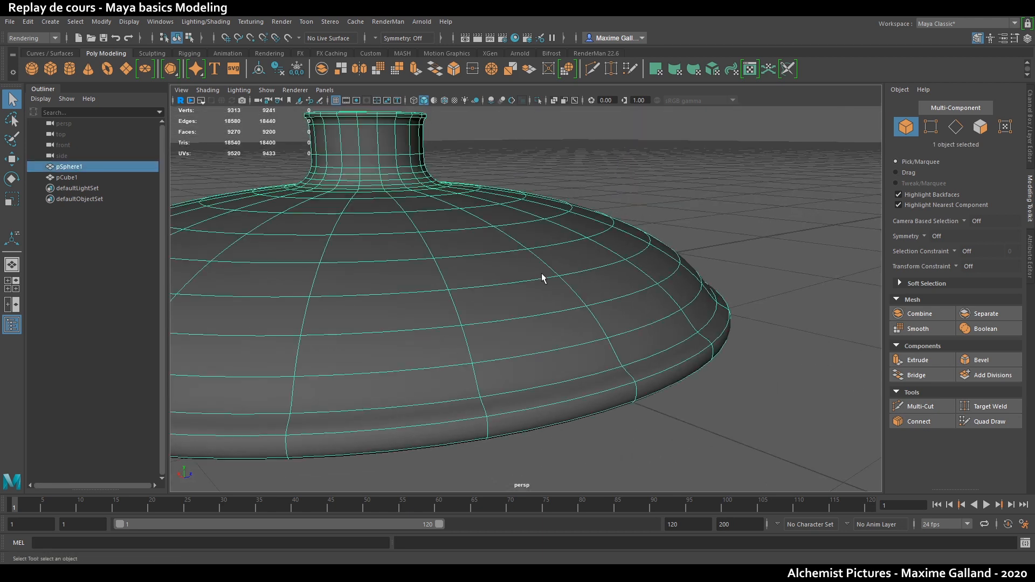
key("1")
scroll(541, 277, "down", 5)
left_click(395, 183)
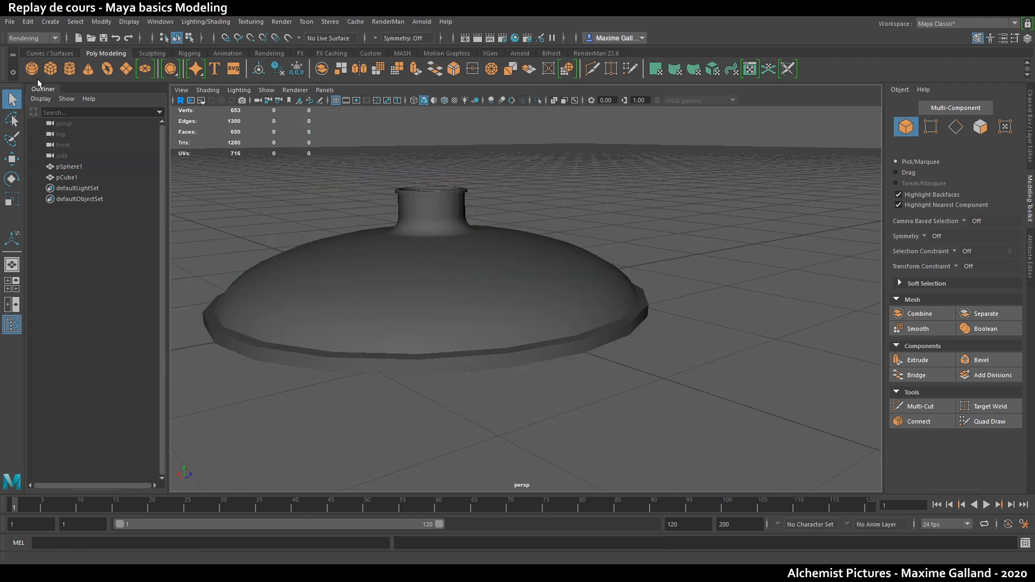
- Create a polygon cube, scale it up and move it beside the dome to about Y 18.61, Z 48.17
left_click(50, 68)
scroll(544, 315, "down", 5)
key("w")
key("r")
left_click_drag(471, 300, 629, 187)
key("w")
left_click_drag(672, 258, 587, 303, "alt")
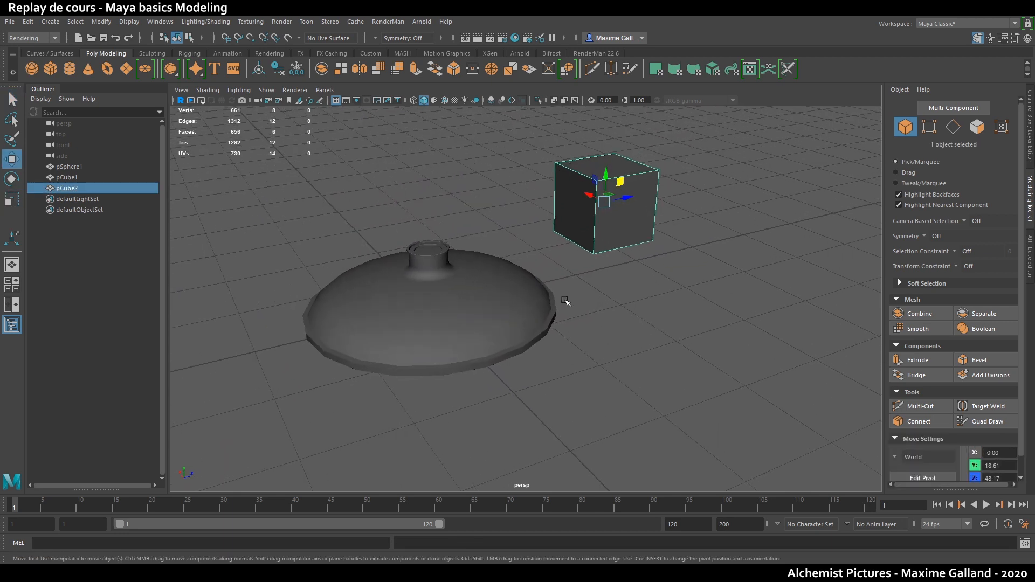
- Compare the new cube with and without the smooth mesh preview, ending on the unsmoothed display
key("3")
left_click(616, 275)
mouse_move(582, 280)
left_mouse_down("alt")
mouse_move(596, 277)
mouse_move(584, 268)
left_mouse_up("alt")
left_click(574, 221)
key("1")
key("3")
key("1")
key("3")
key("1")
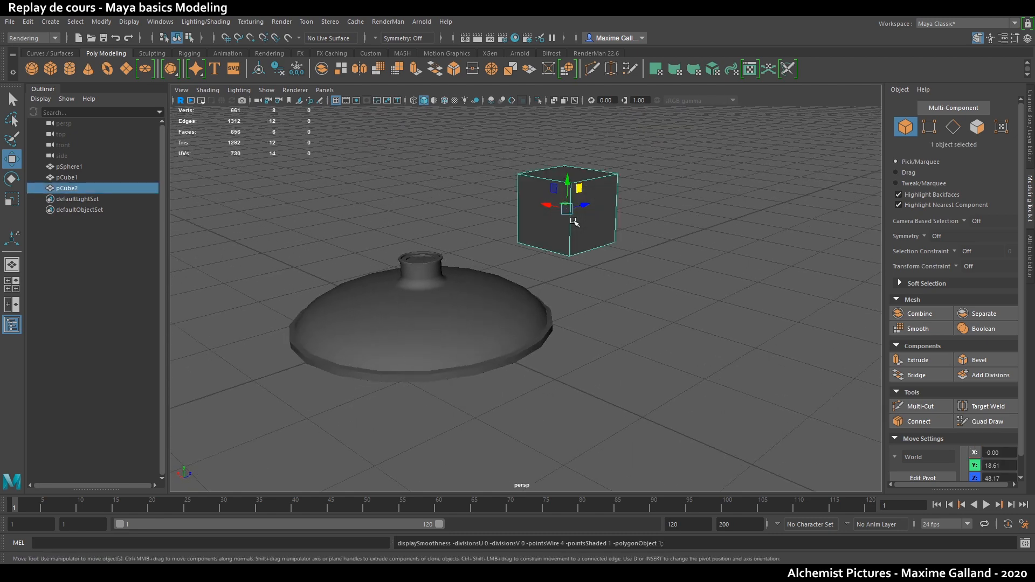
- Examine the cube's corner points in vertex mode by picking several of them one after another
left_click_drag(574, 222, 515, 261, "alt")
middle_click_drag(515, 261, 447, 308, "alt")
right_click_drag(448, 307, 501, 291, "alt")
left_click_drag(501, 291, 488, 281, "alt")
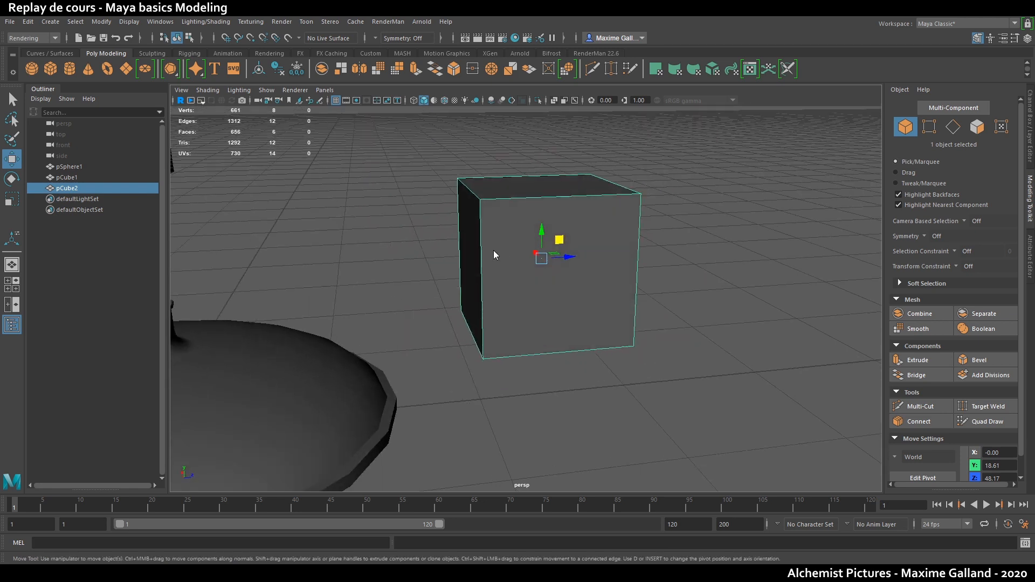
key("F9")
left_click(637, 194)
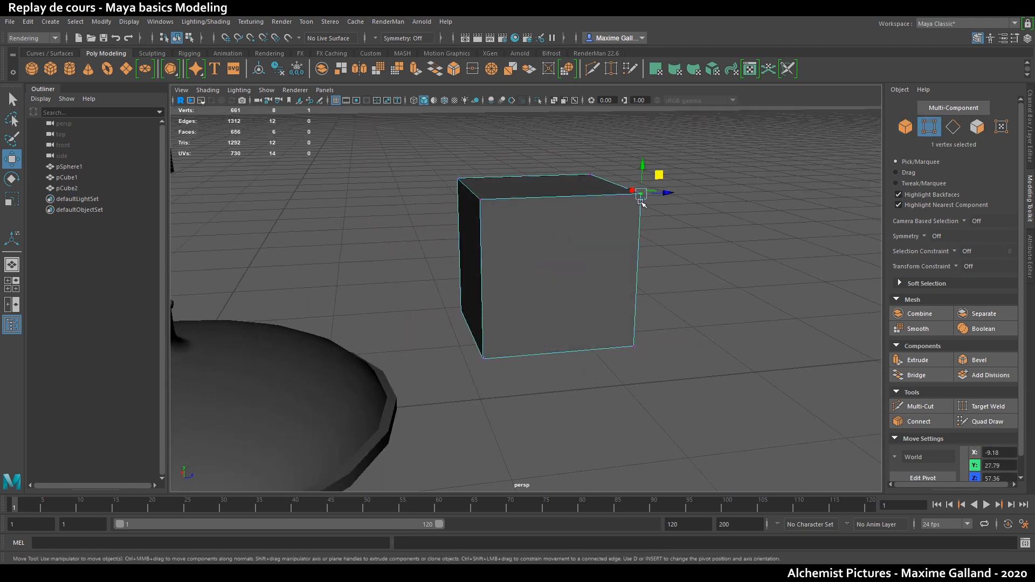
left_click(681, 227)
left_click(640, 194)
left_click(482, 199)
left_click(486, 349)
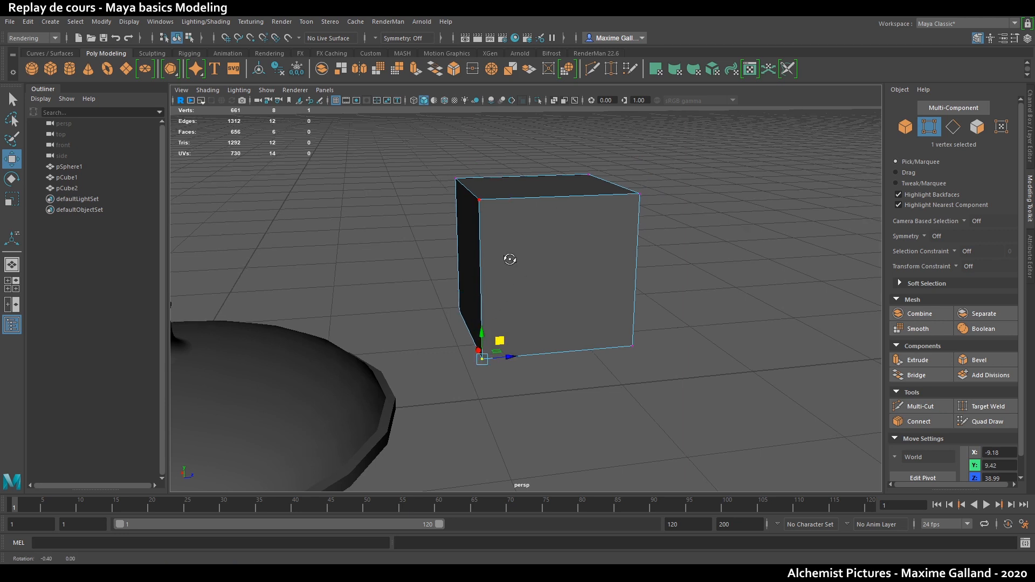
left_click_drag(509, 261, 427, 347, "alt")
left_click(414, 206)
left_click(316, 180)
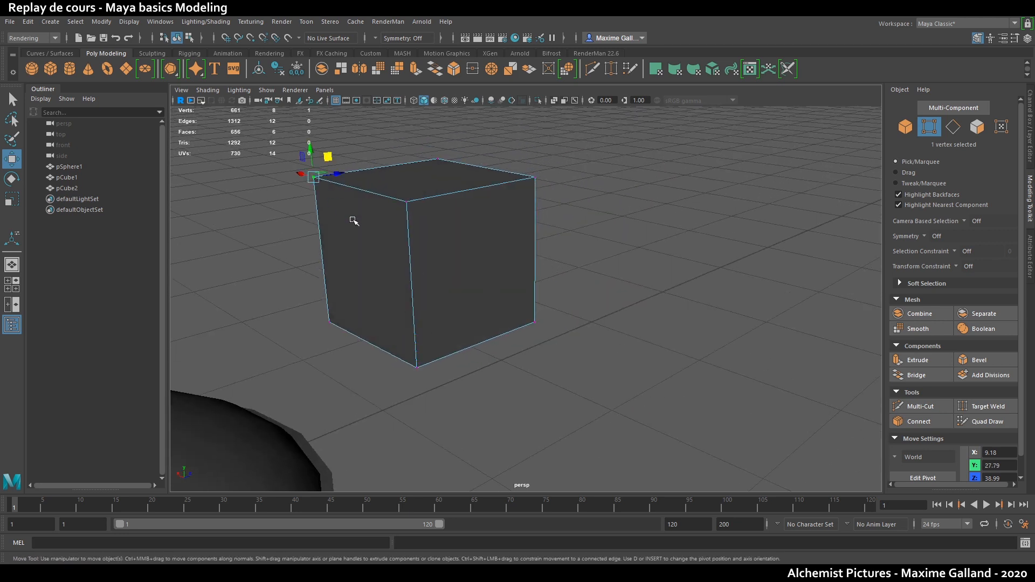
- Return to object selection and briefly preview the cube smoothed
key("F8")
key("3")
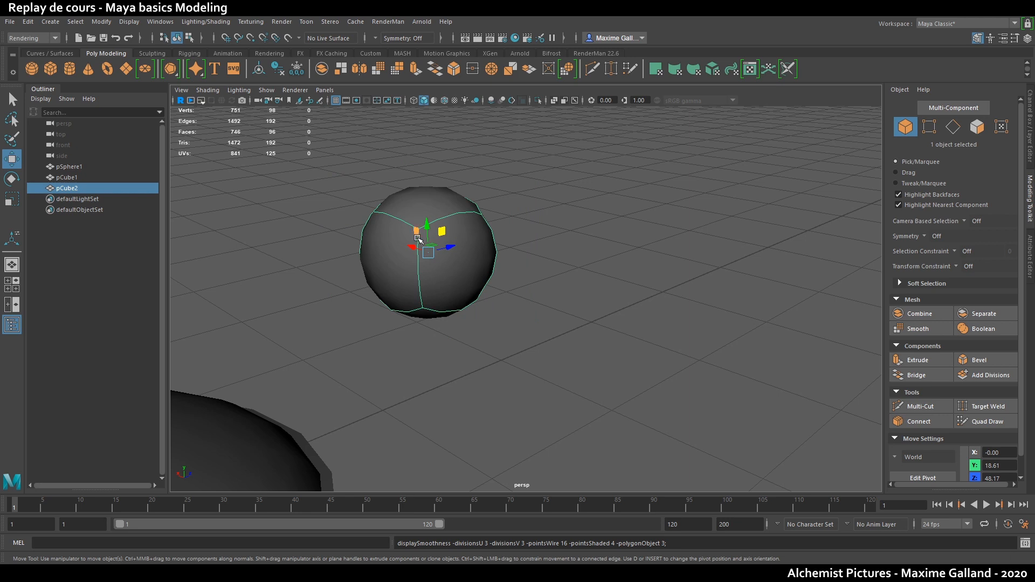
key("1")
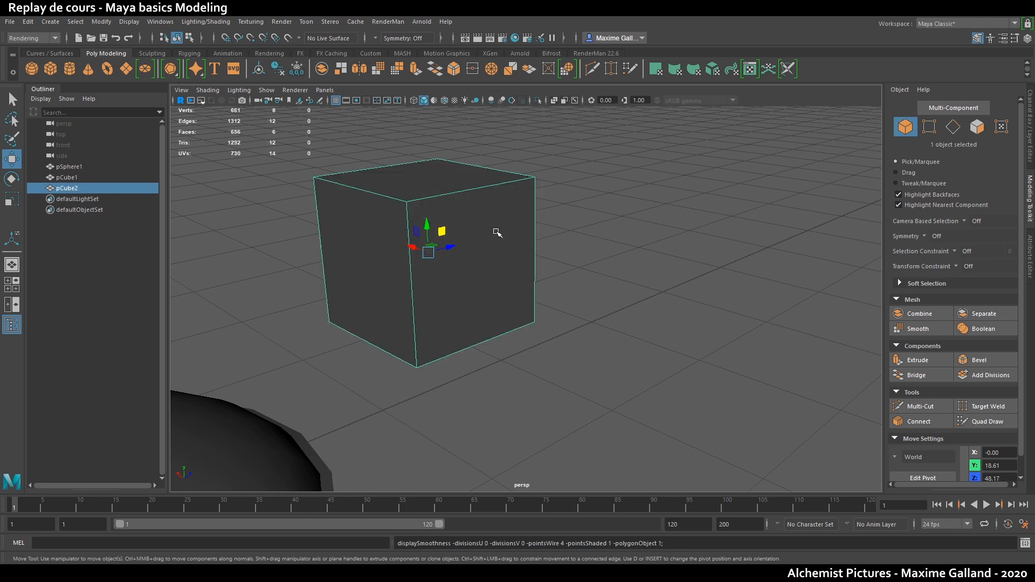
- Insert two edge loops with Quad Draw, one on each side of the cube's front vertical edge
key("f")
left_click(962, 424)
left_click_drag(771, 429, 636, 448, "alt")
right_click_drag(635, 448, 661, 431, "alt")
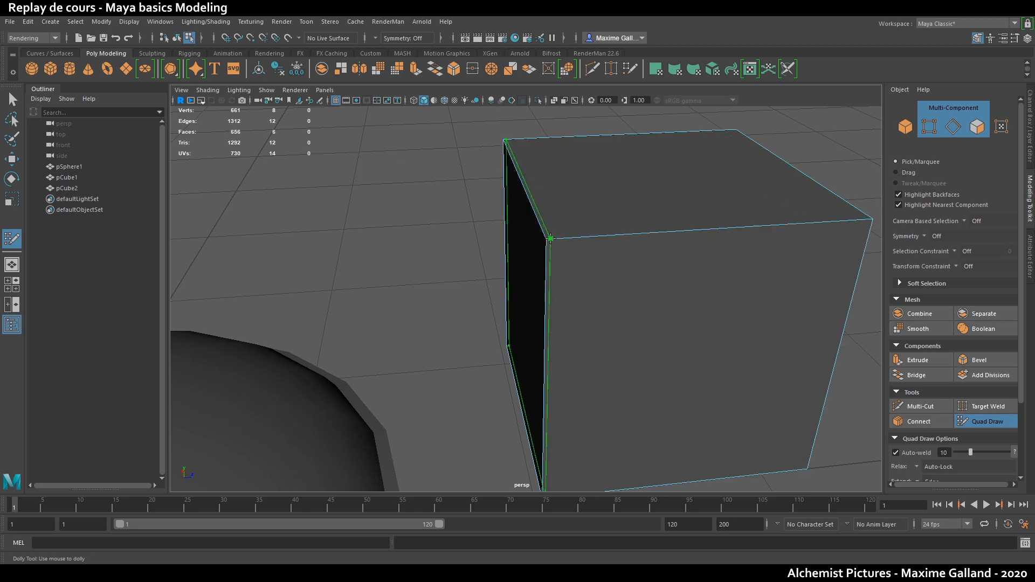
left_click(550, 237, "ctrl")
mouse_move(583, 289)
left_mouse_down("alt")
mouse_move(456, 269)
mouse_move(474, 268)
left_mouse_up("alt")
left_click(454, 245, "ctrl")
key("q")
right_click_drag(474, 268, 479, 294, "alt")
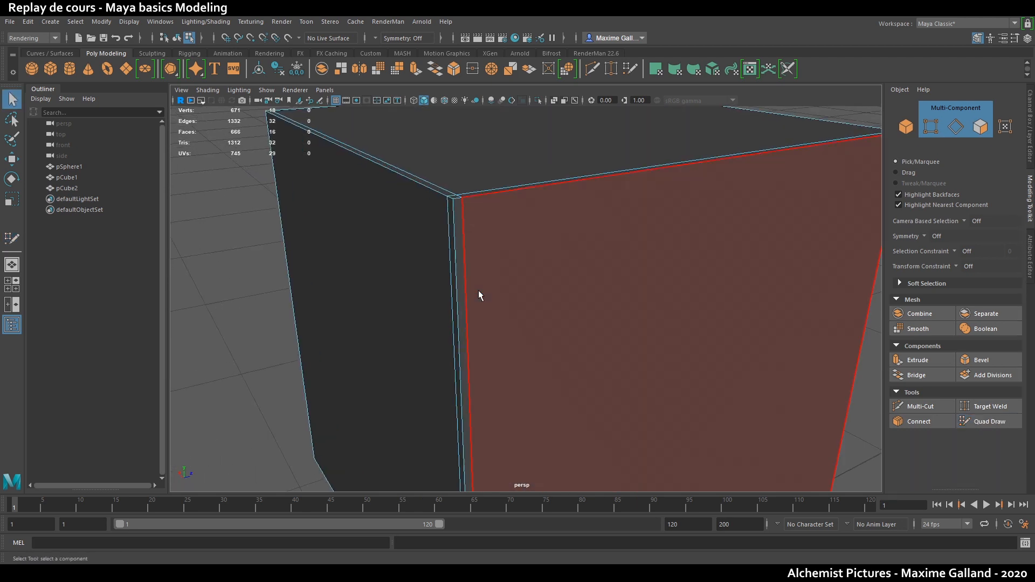
- Insert a horizontal edge loop just below the cube's top edges with Quad Draw
left_click(986, 421)
left_click(458, 204, "ctrl")
key("q")
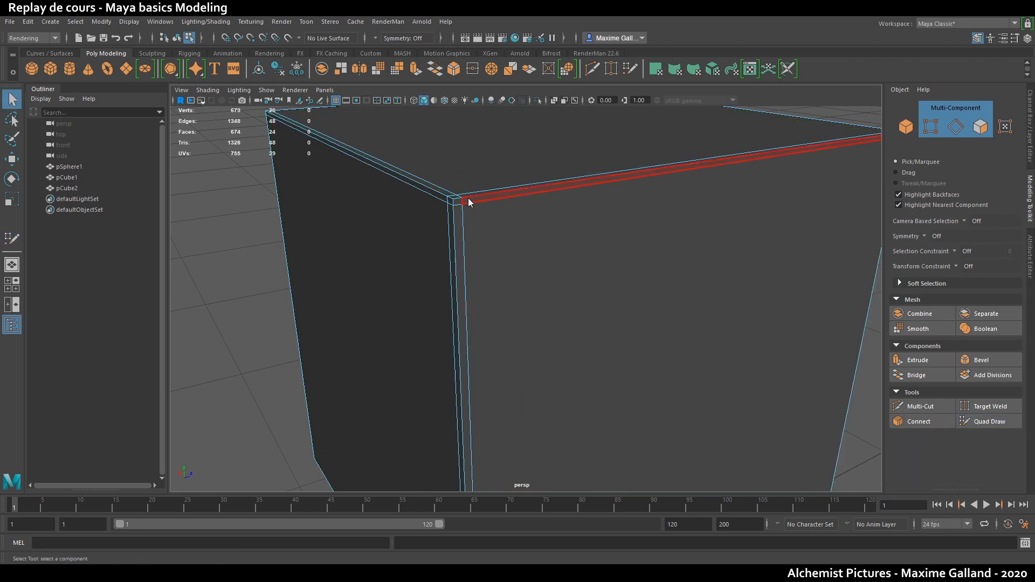
- Examine the clustered vertices at the cube's front top corner in vertex mode
right_click_drag(467, 199, 431, 194)
scroll(433, 201, "up", 2)
middle_click_drag(438, 248, 451, 273, "alt")
scroll(432, 278, "up", 2)
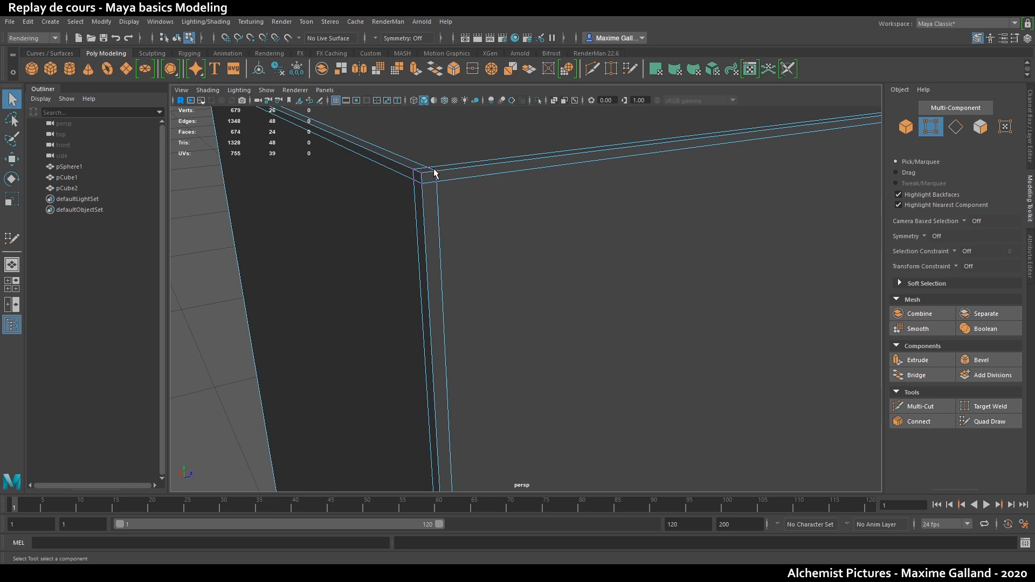
left_click_drag(423, 203, 430, 217, "alt")
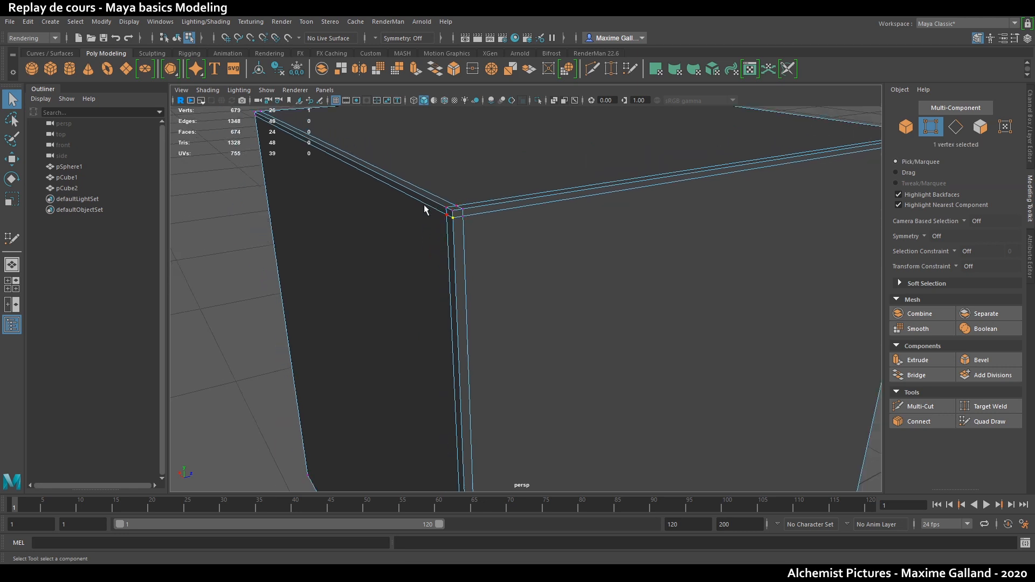
right_click_drag(500, 212, 507, 346, "alt")
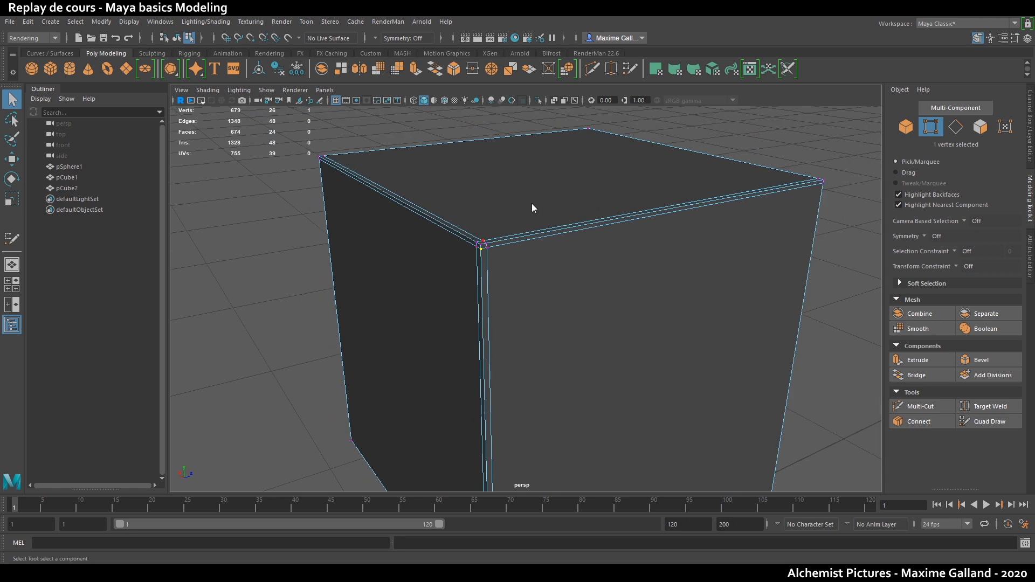
- Preview the cube smoothed in object mode, inspect its supported front corner, and return to the unsmoothed display
key("F8")
key("3")
left_click(739, 173)
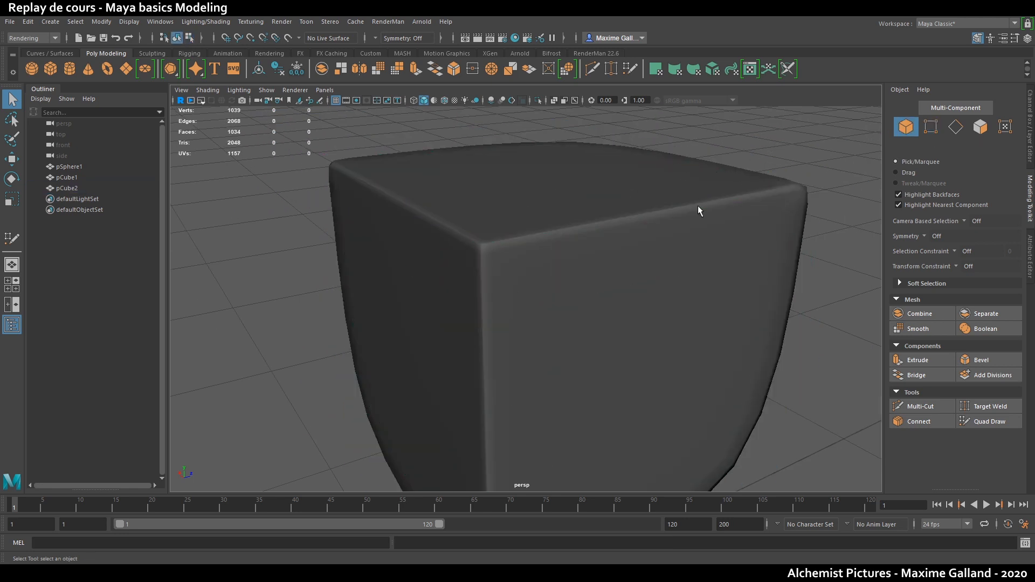
right_click_drag(739, 173, 510, 267, "alt")
scroll(490, 286, "up", 5)
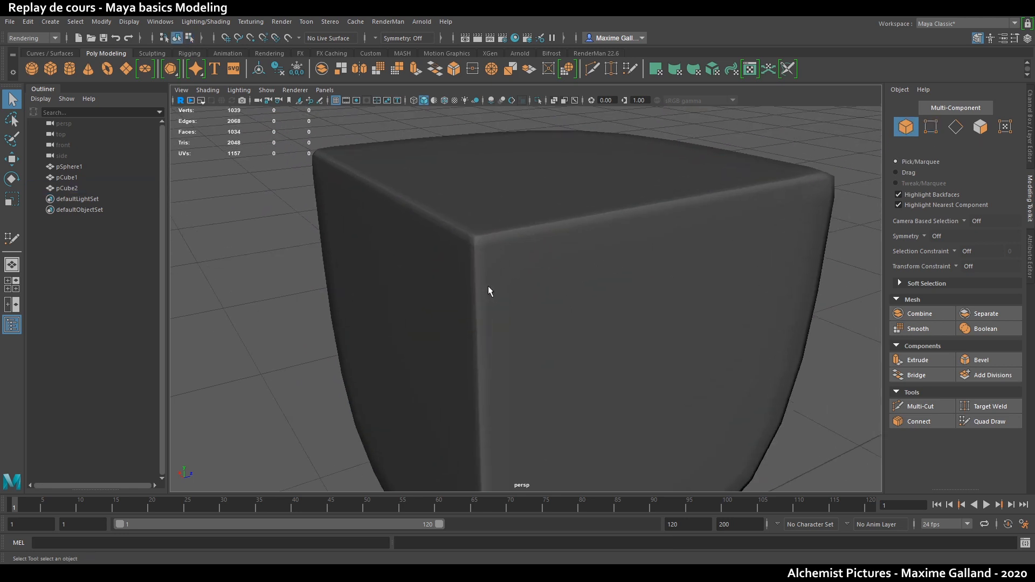
left_click(457, 235)
scroll(458, 235, "up", 3)
left_click_drag(439, 233, 440, 257, "alt")
scroll(440, 259, "down", 1)
key("1")
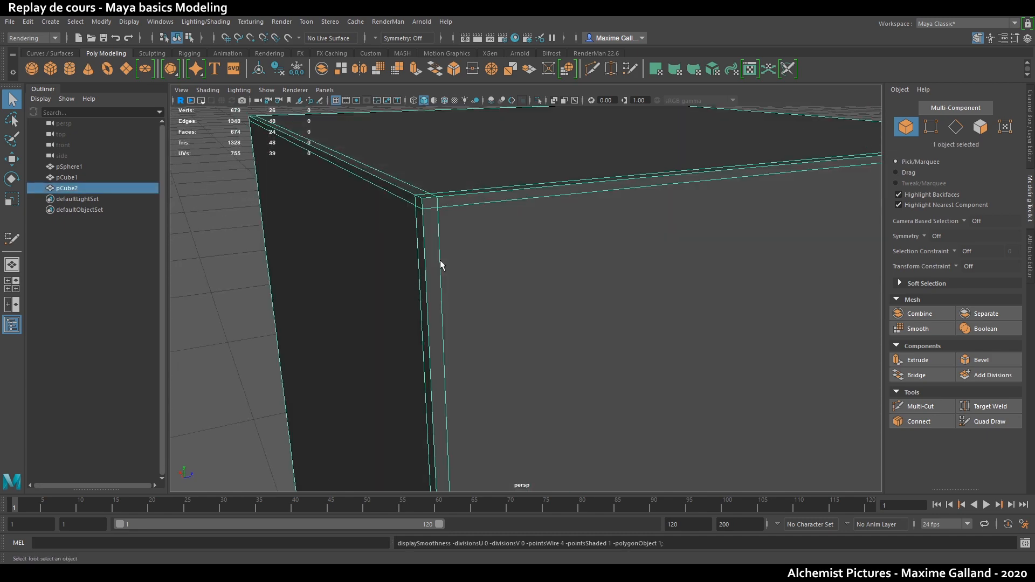
- Insert an edge loop with Quad Draw close to the cube's adjacent vertical corner edge
scroll(458, 269, "down", 6)
left_click_drag(458, 304, 635, 344, "alt")
scroll(455, 311, "down", 4)
scroll(455, 311, "up", 5)
scroll(650, 340, "down", 3)
scroll(663, 335, "up", 2)
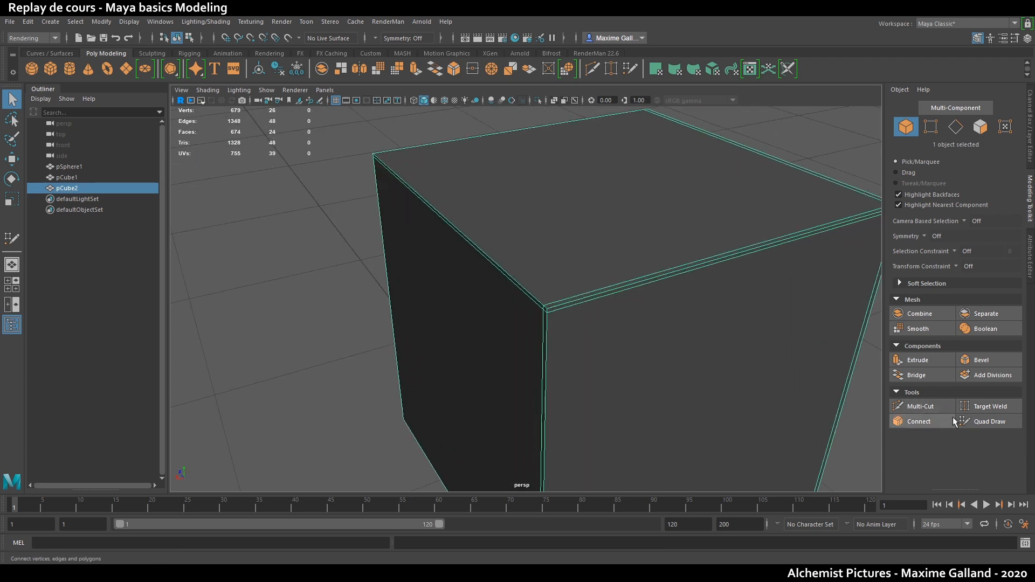
left_click(968, 421)
scroll(562, 317, "up", 5)
left_click(558, 313, "ctrl")
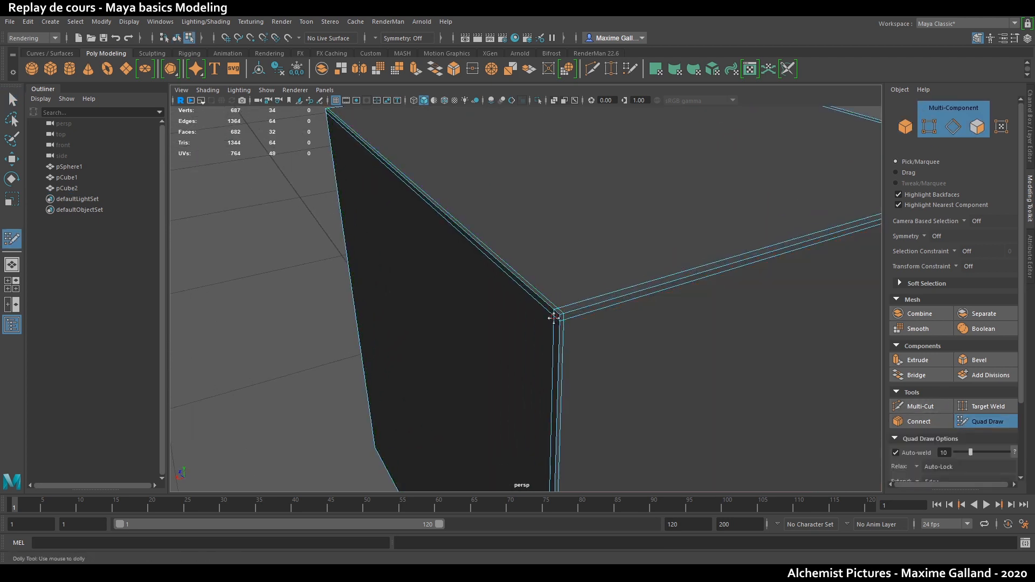
- Insert supporting edge loops with Quad Draw close to the cube's remaining unsupported vertical and bottom edges
scroll(555, 312, "down", 4)
left_click_drag(409, 311, 513, 309, "alt")
middle_click_drag(307, 271, 606, 279, "alt")
scroll(462, 321, "up", 2)
left_click_drag(462, 322, 548, 314, "alt")
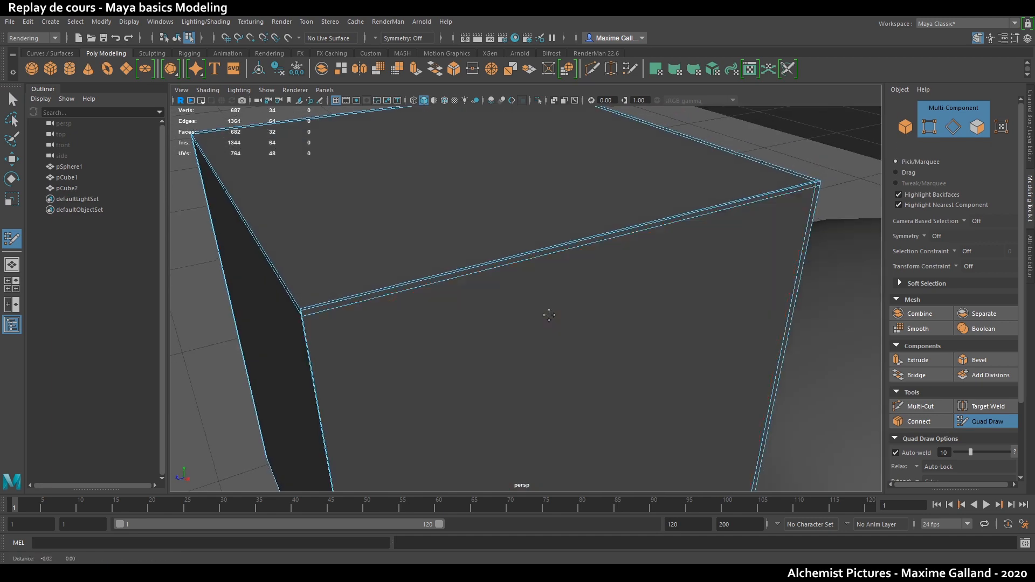
middle_click_drag(547, 314, 658, 320, "alt")
left_click_drag(467, 321, 529, 314, "alt")
scroll(512, 312, "down", 5)
middle_click_drag(504, 399, 527, 296, "alt")
scroll(494, 361, "up", 4)
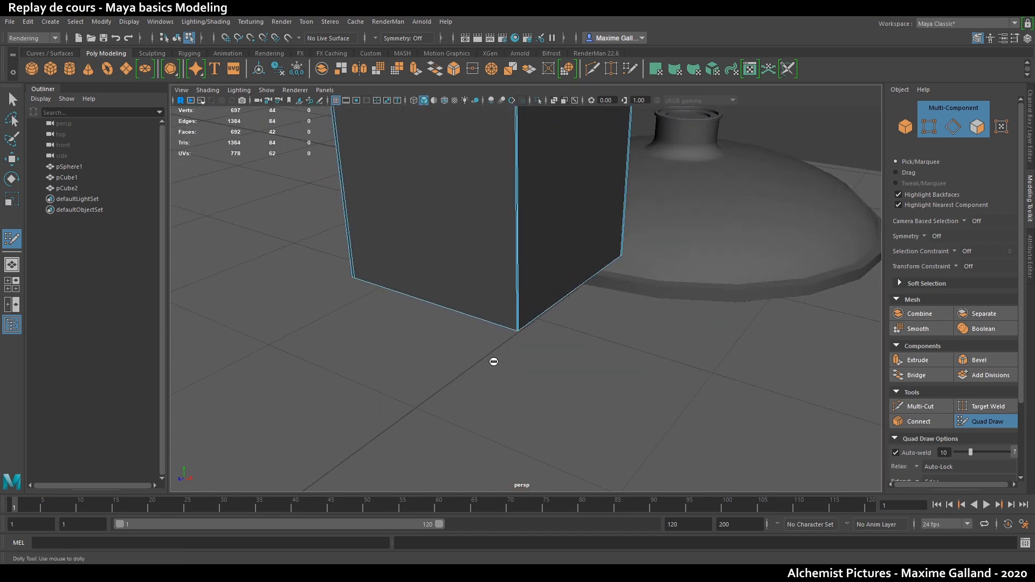
left_click_drag(493, 361, 538, 351, "alt")
middle_click_drag(538, 350, 609, 279, "alt")
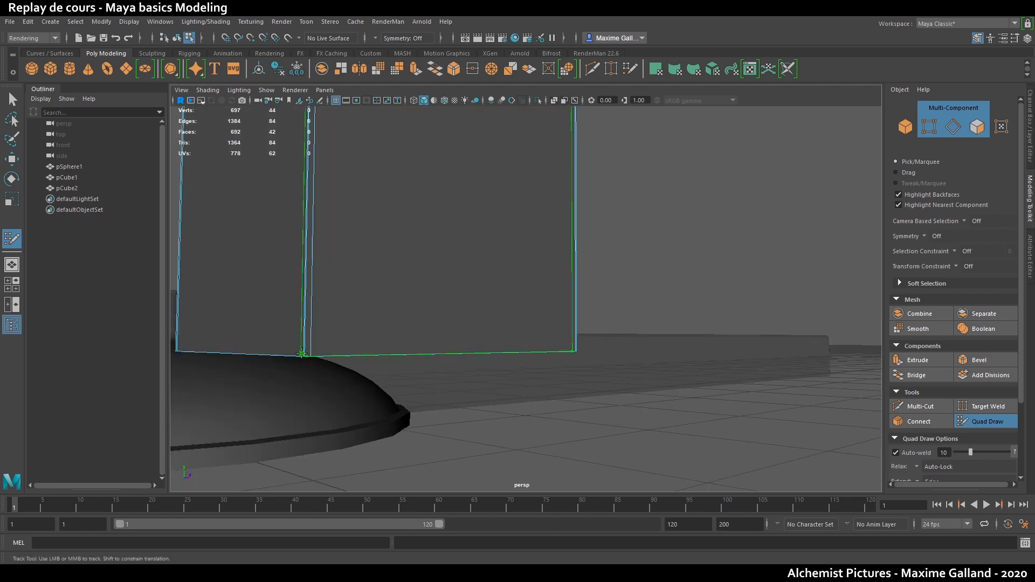
scroll(345, 346, "down", 5)
- Select the dome in object mode, deselect it, and examine the unsmoothed faceted rim around its base
mouse_move(345, 347)
left_mouse_down("alt")
mouse_move(422, 337)
mouse_move(520, 369)
mouse_move(421, 407)
left_mouse_up("alt")
key("q")
middle_click_drag(420, 407, 468, 388, "alt")
left_click(468, 388)
scroll(534, 375, "up", 5)
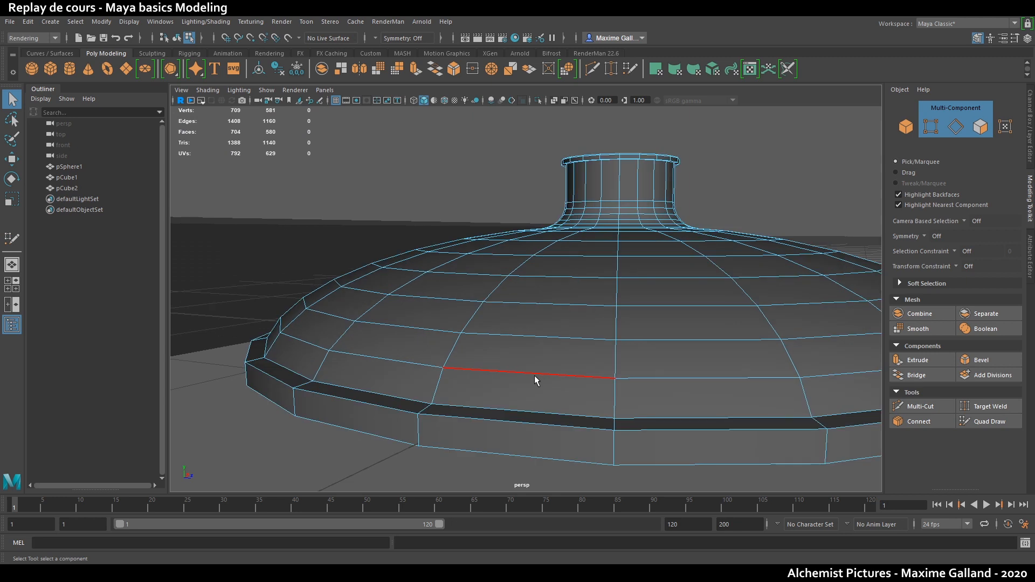
key("F8")
left_click_drag(390, 374, 371, 347, "alt")
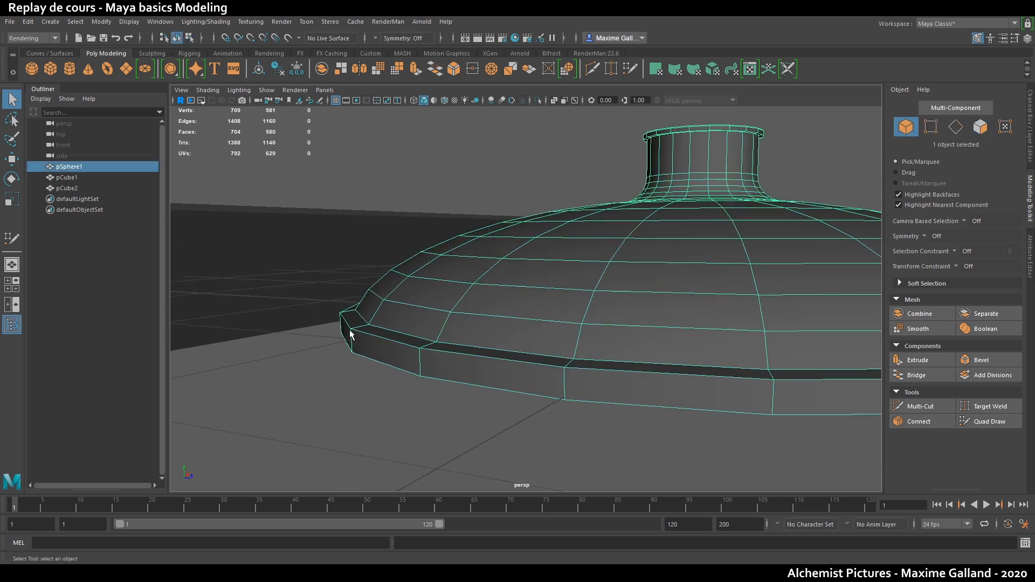
left_click(368, 401)
left_click_drag(368, 401, 502, 341, "alt")
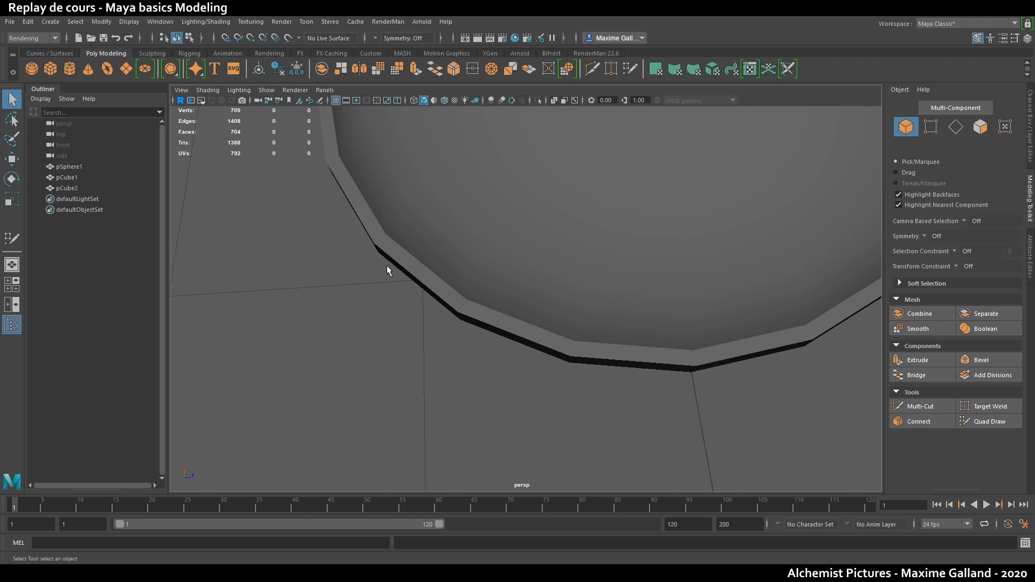
left_click_drag(568, 341, 567, 307, "alt")
- Preview the dome with smoothing to check its rim, and return it to the unsmoothed display
left_click(579, 303)
key("3")
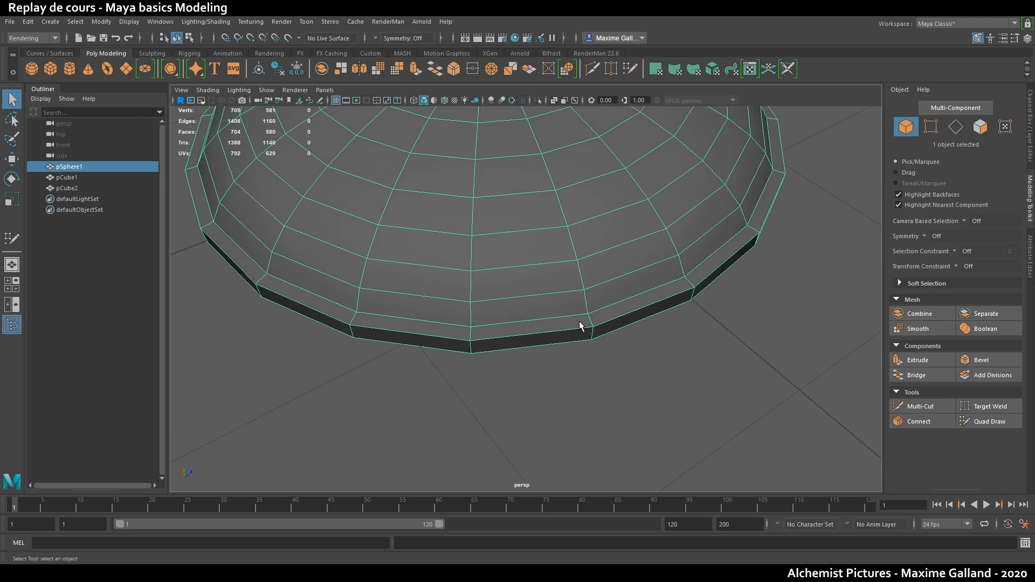
left_click(571, 360)
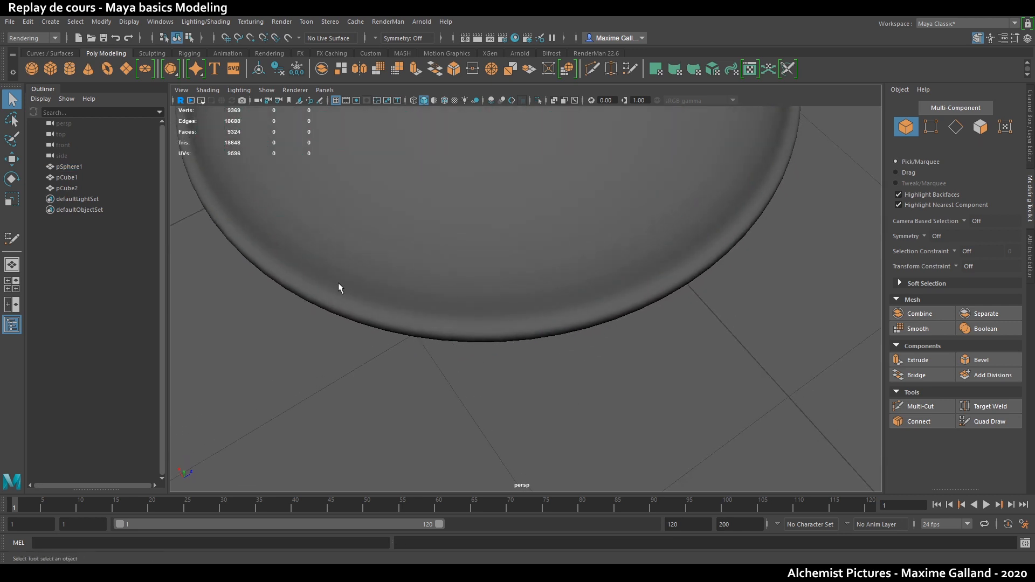
left_click(554, 229)
key("1")
- Insert supporting edge loops with Quad Draw close to the upper and lower outer edges of the dome's rim
scroll(490, 233, "up", 5)
left_click_drag(414, 336, 434, 319, "alt")
left_click_drag(363, 318, 711, 334, "alt")
left_click(966, 420)
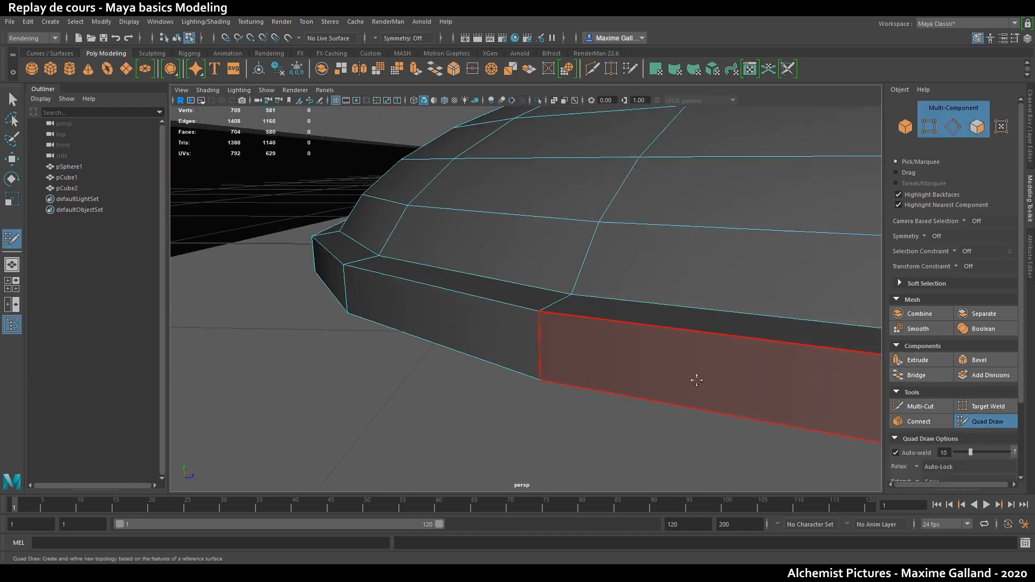
scroll(620, 356, "up", 3)
mouse_move(554, 334)
left_mouse_down("alt")
mouse_move(487, 358)
mouse_move(580, 333)
mouse_move(561, 343)
left_mouse_up("alt")
left_click(553, 316, "ctrl")
left_click(545, 397, "ctrl")
mouse_move(526, 381)
left_mouse_down("alt")
mouse_move(480, 390)
mouse_move(517, 387)
mouse_move(554, 341)
left_mouse_up("alt")
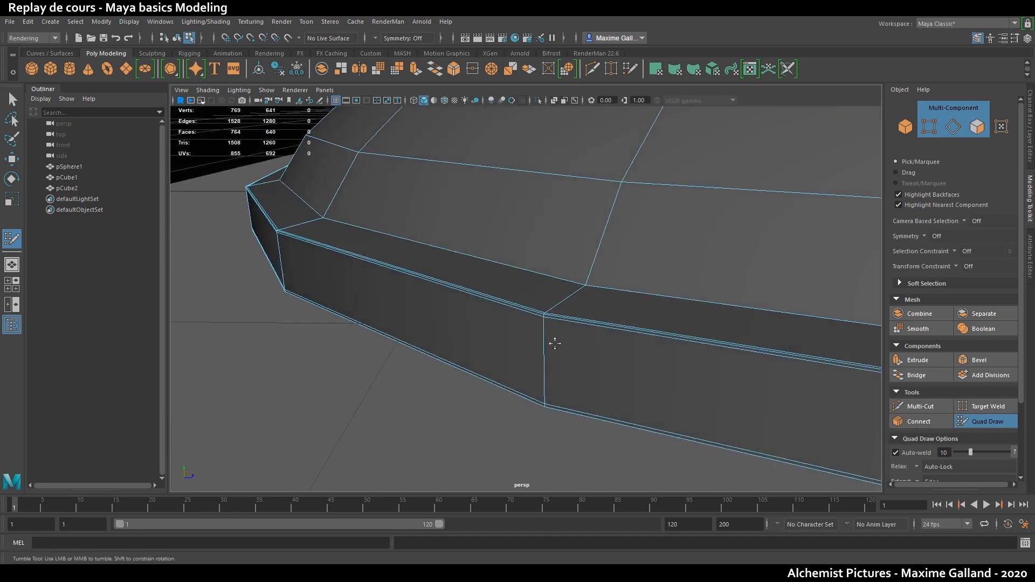
- Preview the dome's supported rim smoothed in object mode, and switch back to the unsmoothed display
key("q")
key("3")
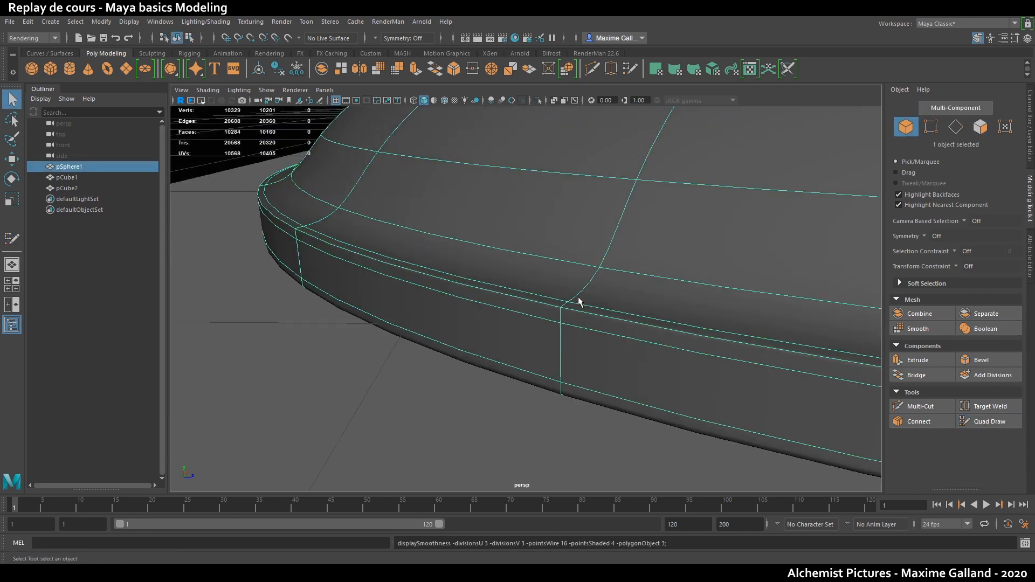
left_click(436, 362)
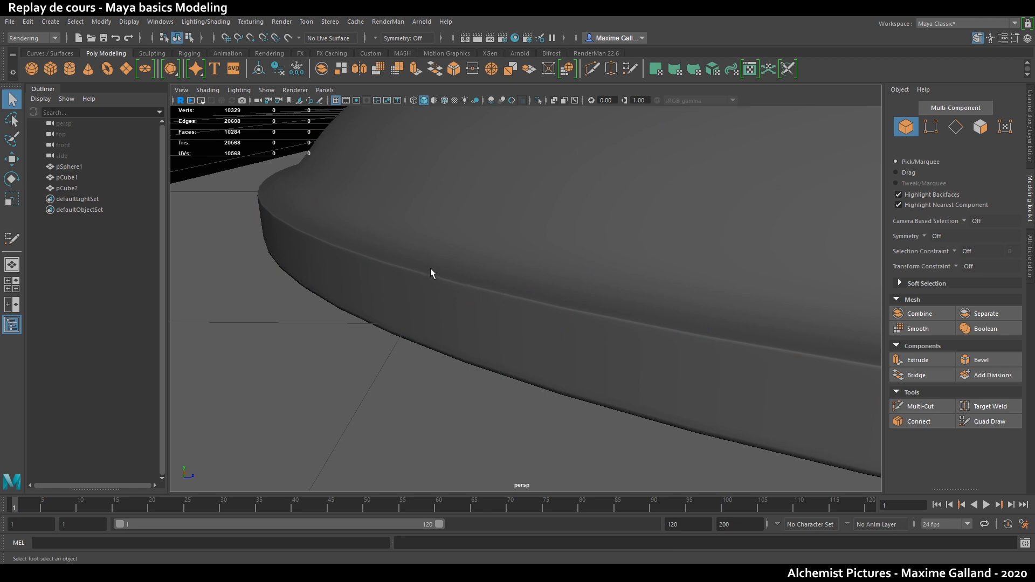
left_click(532, 302)
key("1")
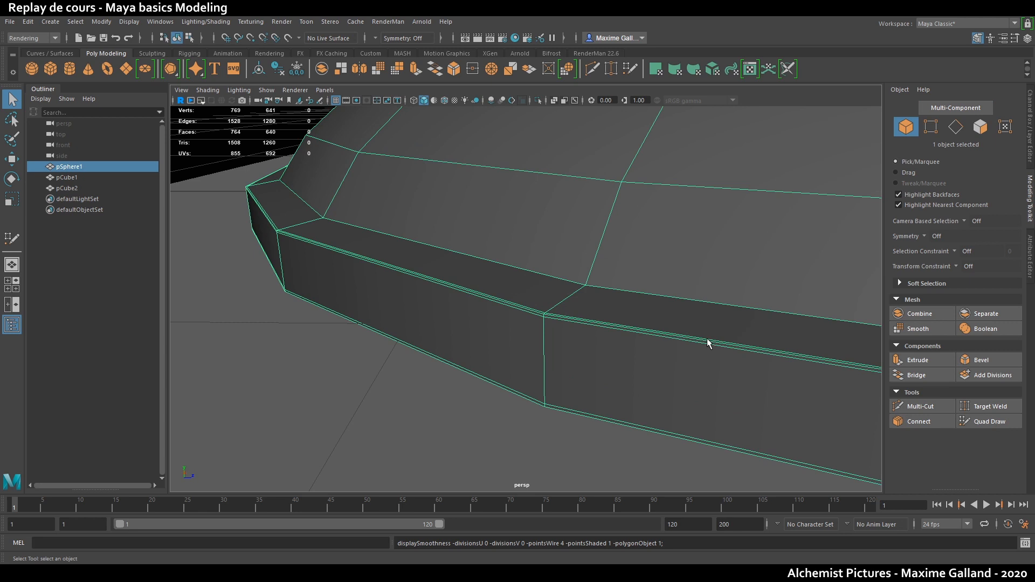
- Insert Quad Draw edge loops on both sides of the crease between rim and dome, and along the rim's underside
left_click(963, 420)
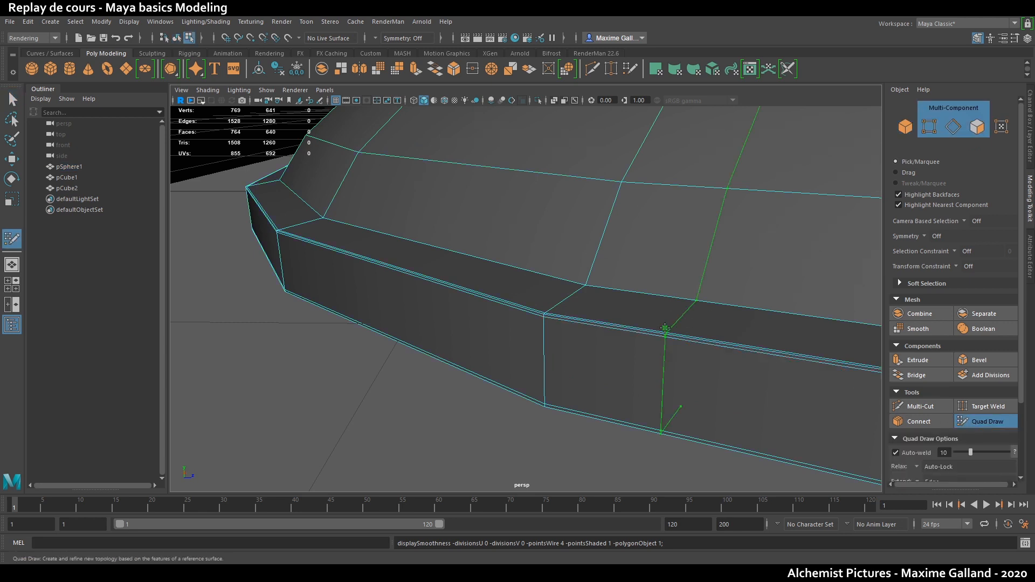
left_click(590, 289, "ctrl")
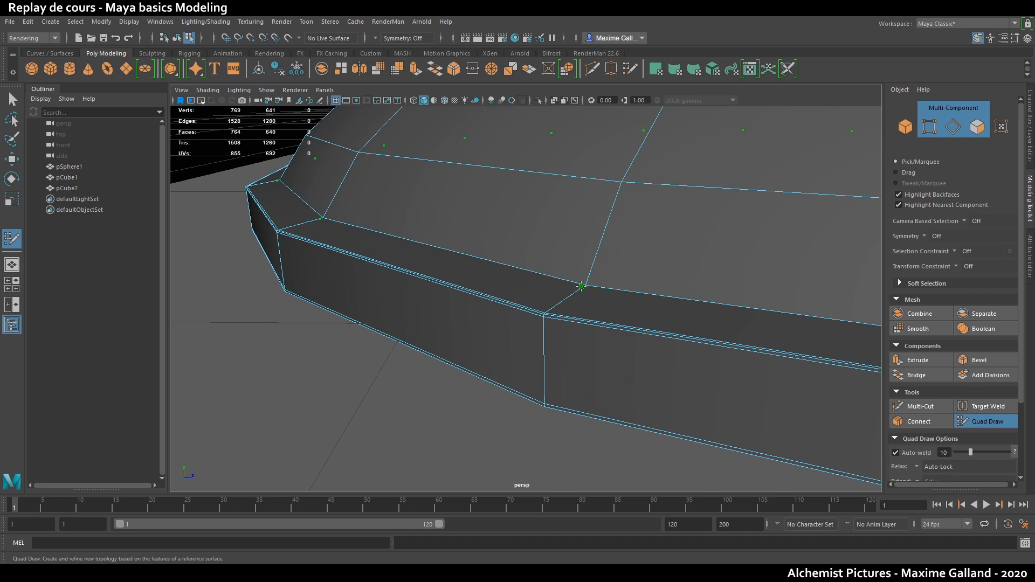
left_click(587, 281, "ctrl")
left_click_drag(587, 283, 561, 340, "alt")
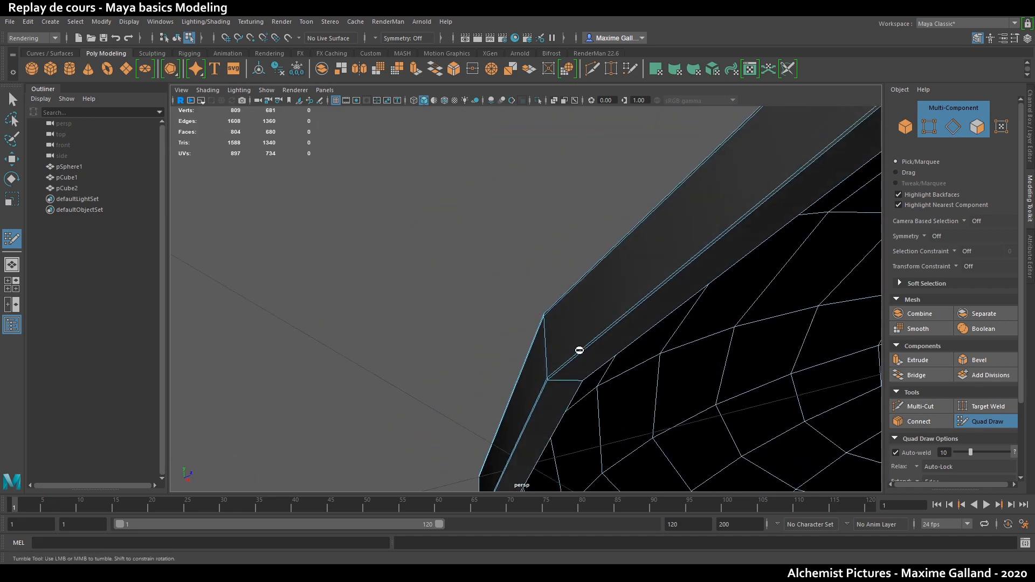
left_click_drag(577, 389, 628, 390, "alt")
middle_click_drag(628, 390, 521, 384, "alt")
right_click_drag(520, 384, 544, 382, "alt")
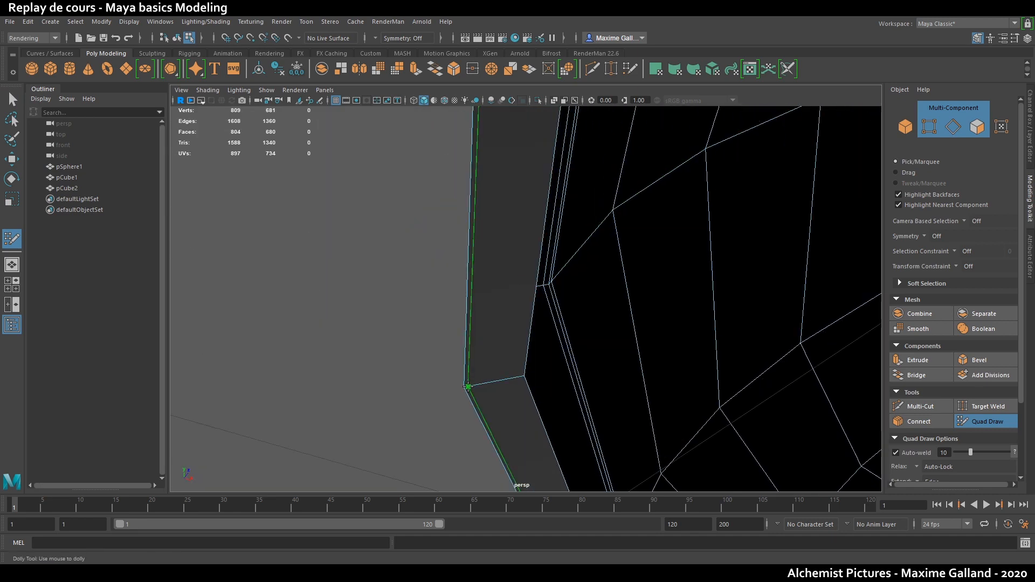
- Return to object mode and compare the whole dome's smoothed and unsmoothed display
key("q")
left_click_drag(500, 381, 583, 373, "alt")
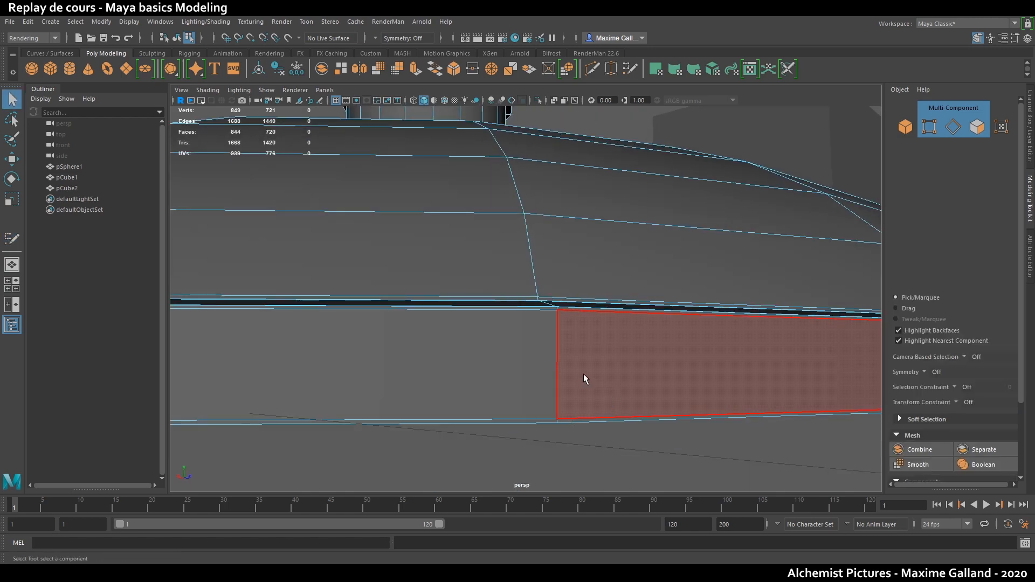
right_click_drag(583, 374, 565, 353, "alt")
right_click_drag(558, 305, 594, 246)
left_click_drag(594, 246, 602, 341, "alt")
scroll(599, 341, "down", 4)
middle_click_drag(595, 342, 585, 381, "alt")
scroll(585, 381, "up", 4)
key("3")
key("1")
- Compare the smoothed and unsmoothed display of the neck and collar on top of the dome
middle_click_drag(547, 322, 638, 524, "alt")
scroll(546, 334, "up", 8)
scroll(561, 363, "up", 2)
key("3")
key("1")
scroll(626, 318, "up", 2)
scroll(627, 318, "up", 5)
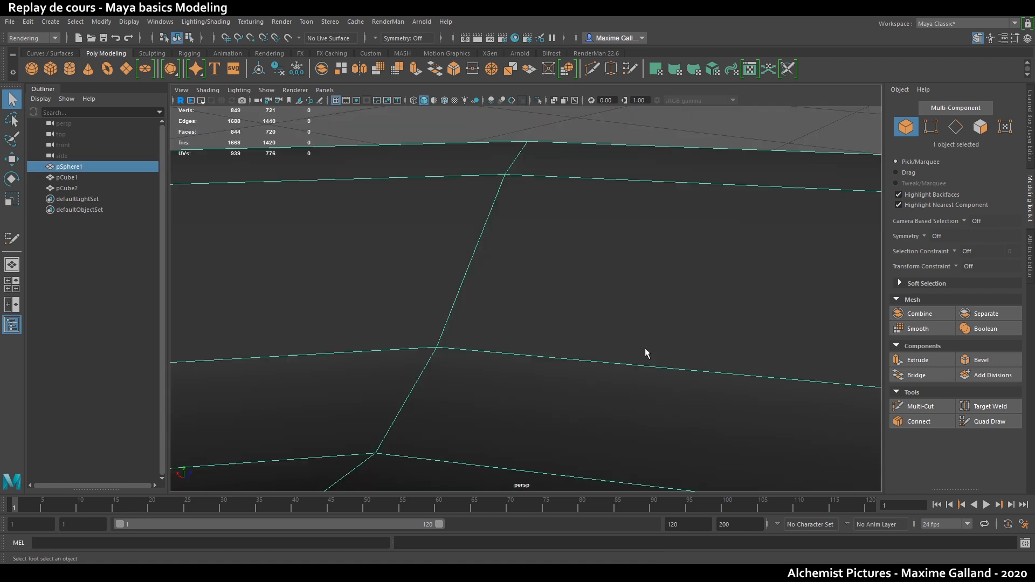
- Insert two Quad Draw edge loops around the neck collar's outer band, near its upper and lower edges
scroll(701, 357, "down", 5)
scroll(701, 357, "up", 2)
left_click(989, 422)
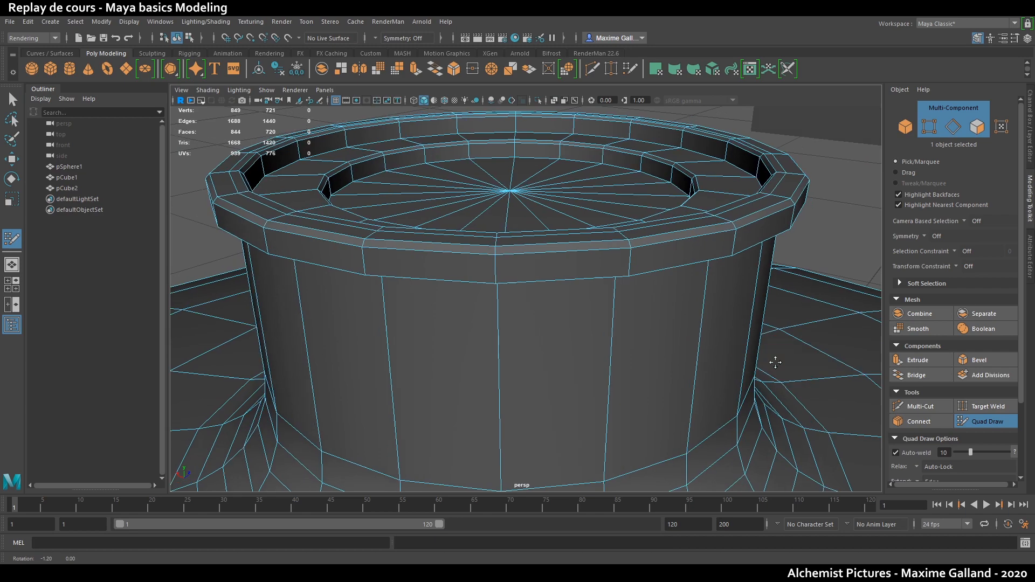
scroll(770, 355, "up", 2)
middle_click_drag(771, 355, 569, 347, "alt")
left_click(577, 199, "ctrl")
left_click(576, 220, "ctrl")
- Insert supporting edge loops with Quad Draw around the collar's underside, where it meets the neck and the outer band
left_click_drag(598, 323, 618, 228, "alt")
middle_click_drag(619, 229, 577, 298, "alt")
left_click_drag(576, 297, 550, 347, "alt")
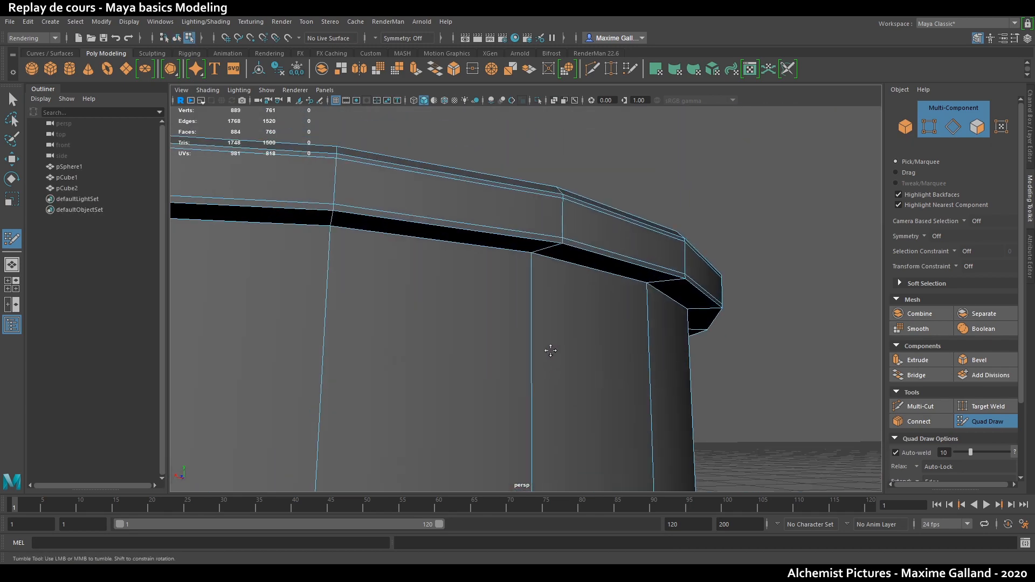
left_click(536, 251, "ctrl")
left_click(557, 244, "ctrl")
mouse_move(557, 243)
left_mouse_down("alt")
mouse_move(549, 303)
mouse_move(568, 323)
left_mouse_up("alt")
- Insert supporting edge loops with Quad Draw along the stepped recesses inside the neck's top, and return to object mode
scroll(566, 324, "up", 2)
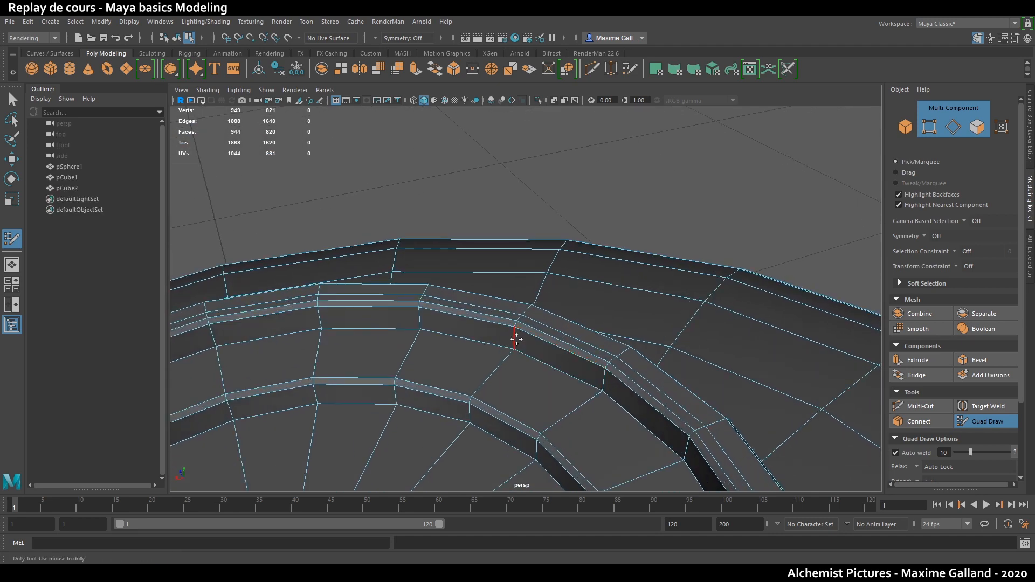
left_click(515, 332, "ctrl")
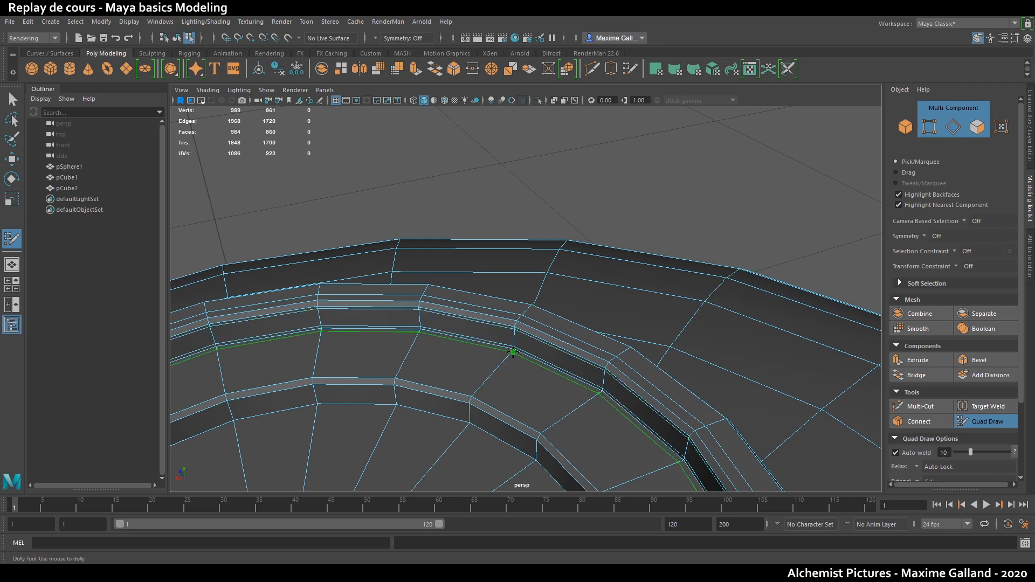
left_click(472, 419, "ctrl")
scroll(485, 399, "down", 10)
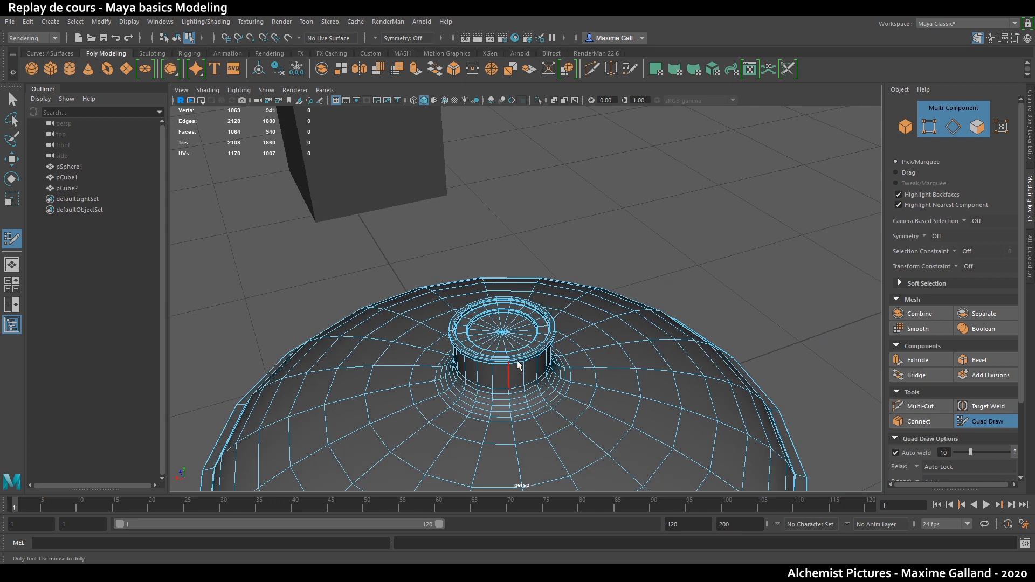
key("q")
right_click_drag(534, 339, 569, 278)
- Create a polygon cylinder and raise it above the dome's neck
scroll(598, 341, "down", 5)
left_click_drag(598, 340, 404, 252, "alt")
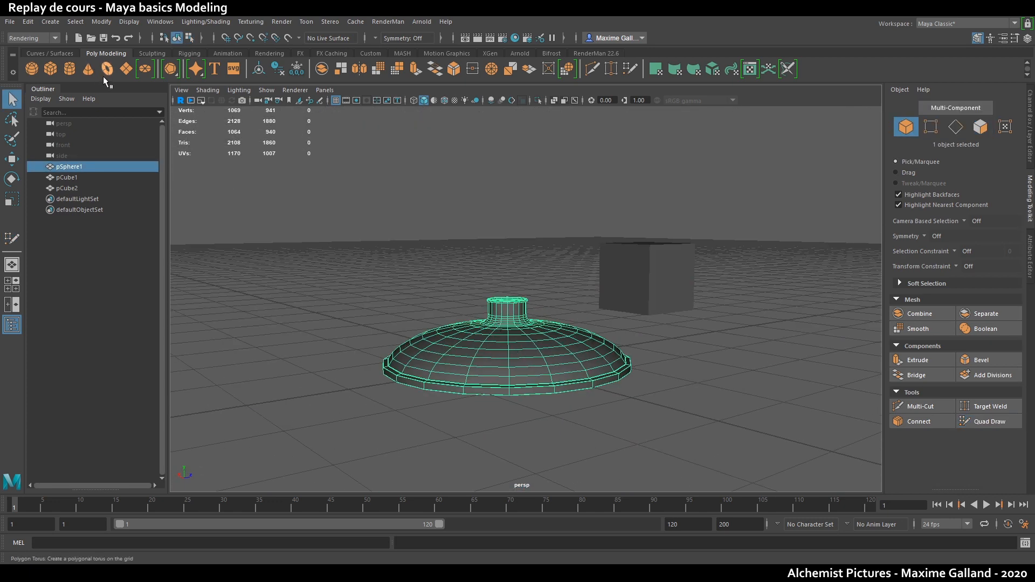
left_click(70, 69)
key("w")
left_click_drag(509, 339, 518, 190)
- Scale the new cylinder to about 5.56 in X and Z and 10.16 in Y
key("r")
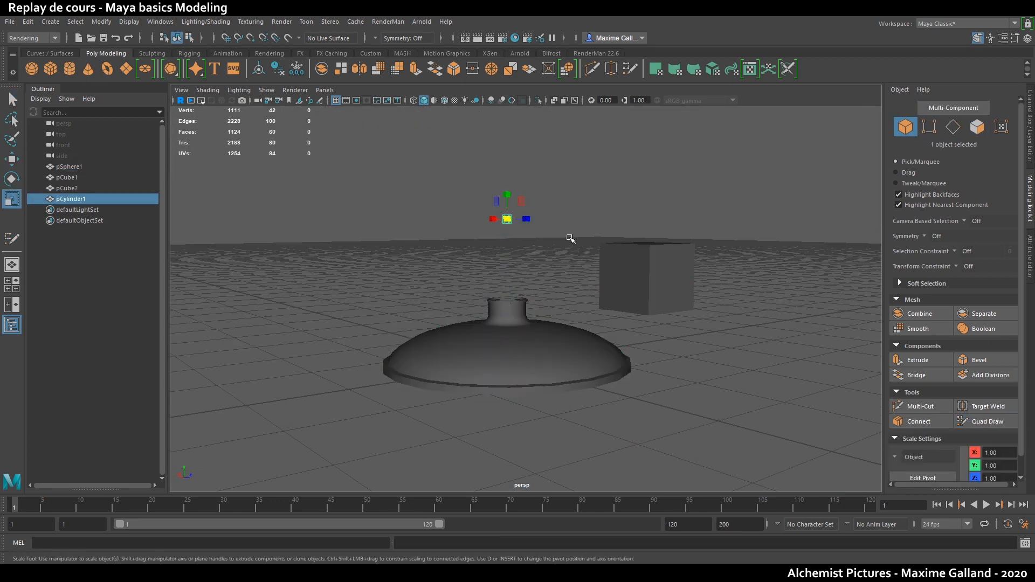
left_click_drag(569, 236, 557, 248, "alt")
left_click_drag(510, 214, 458, 217, "alt")
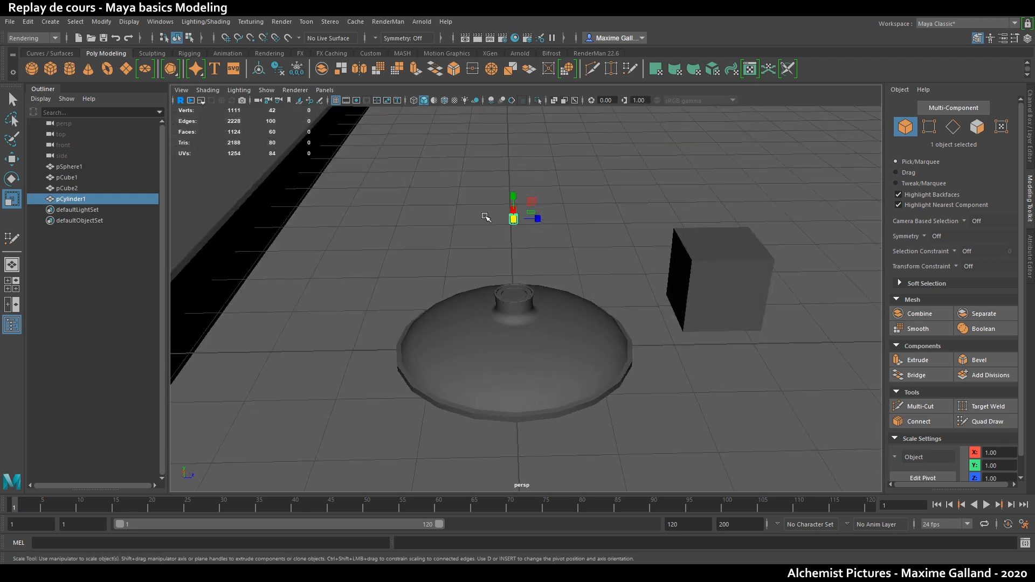
left_click_drag(531, 213, 609, 213)
scroll(561, 265, "down", 5)
left_click_drag(518, 232, 518, 22)
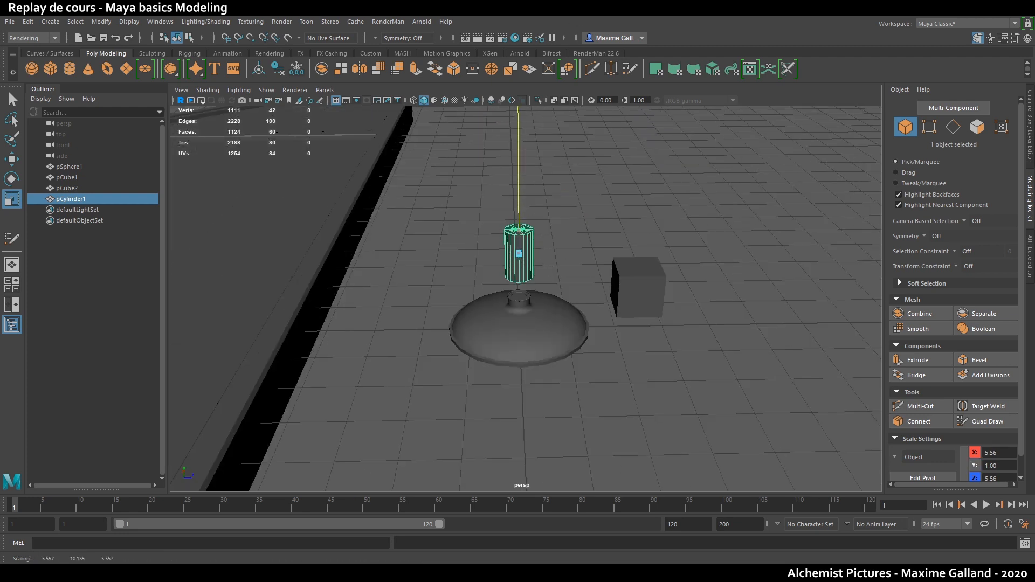
left_click(520, 215)
left_click(521, 225)
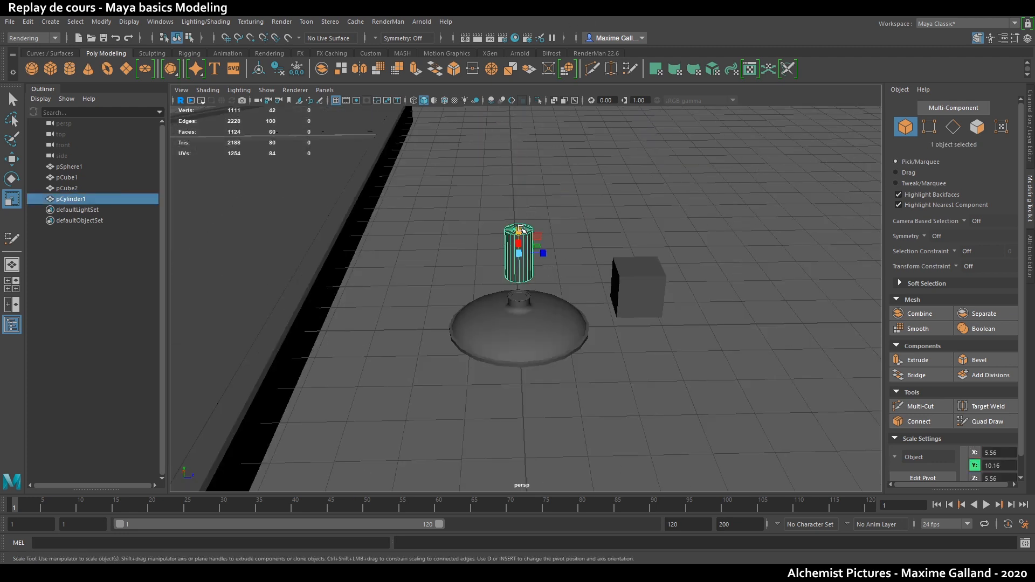
- Insert four horizontal edge loops in the cylinder with Quad Draw, forming one narrow band near each end
key("w")
key("f")
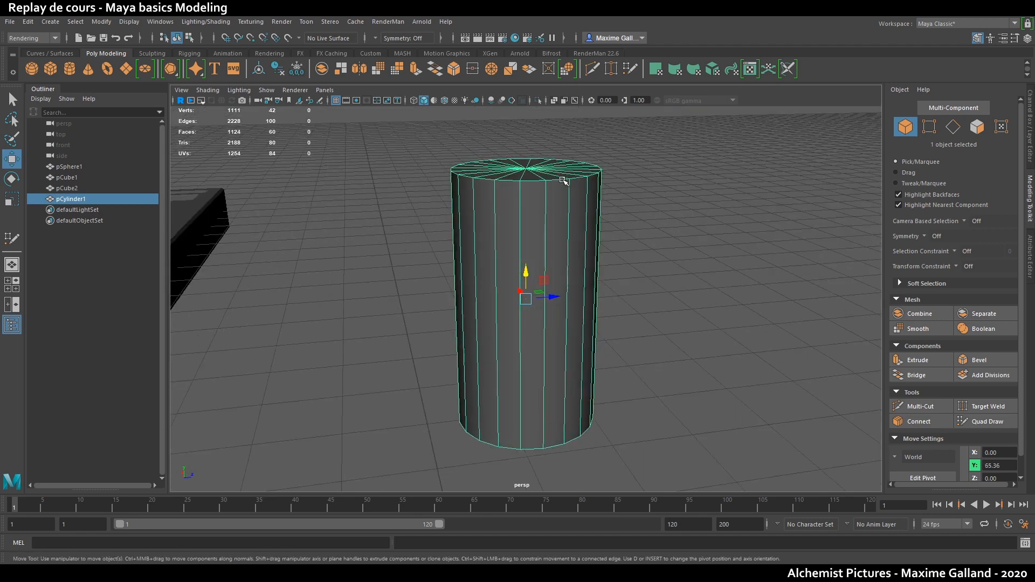
left_click(987, 421)
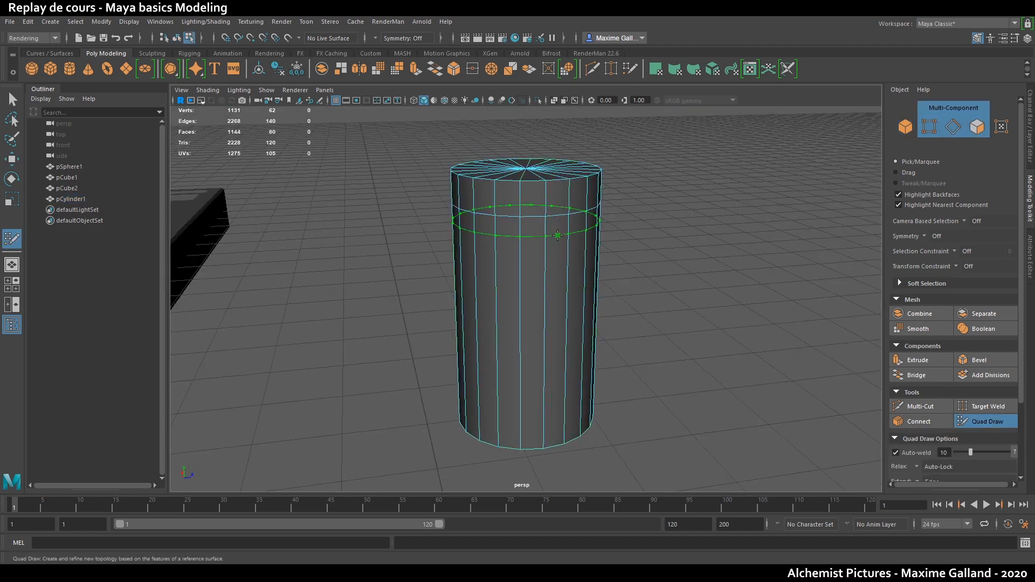
key("q")
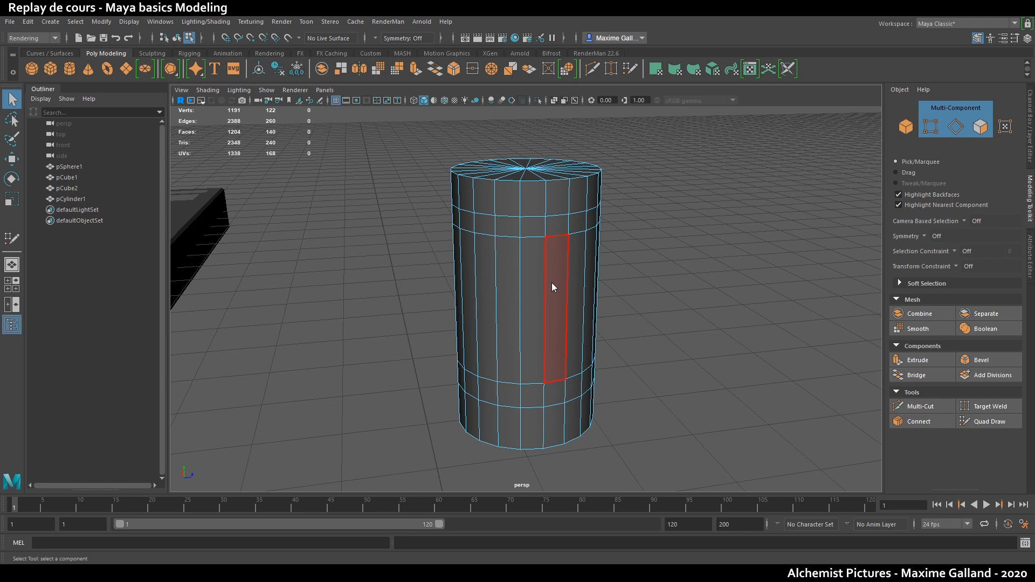
- Select both narrow face bands around the cylinder and extrude them inward with a Thickness of -0.83
key("F11")
double_click(542, 227)
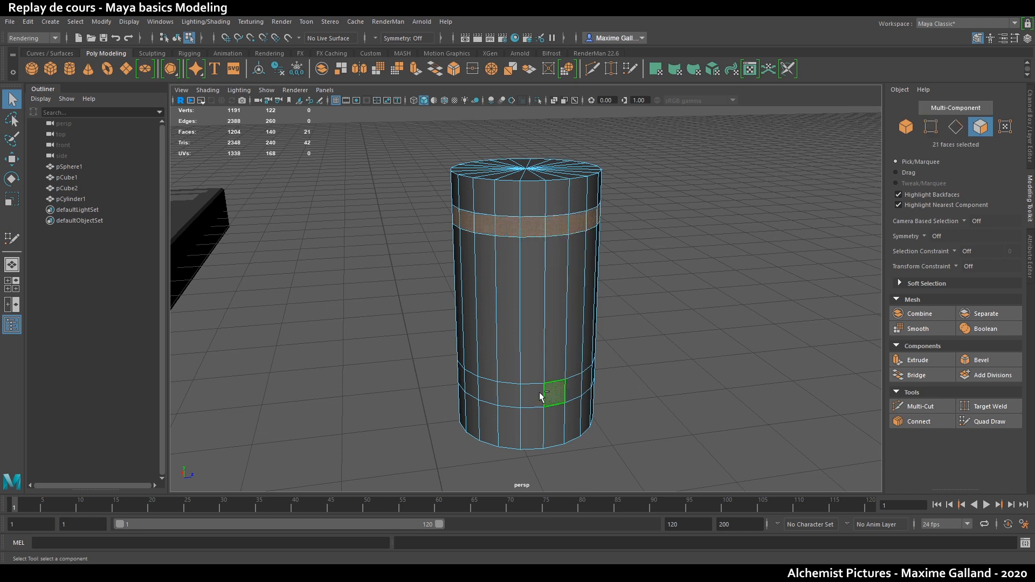
key("ctrl+e")
middle_click_drag(671, 364, 623, 360)
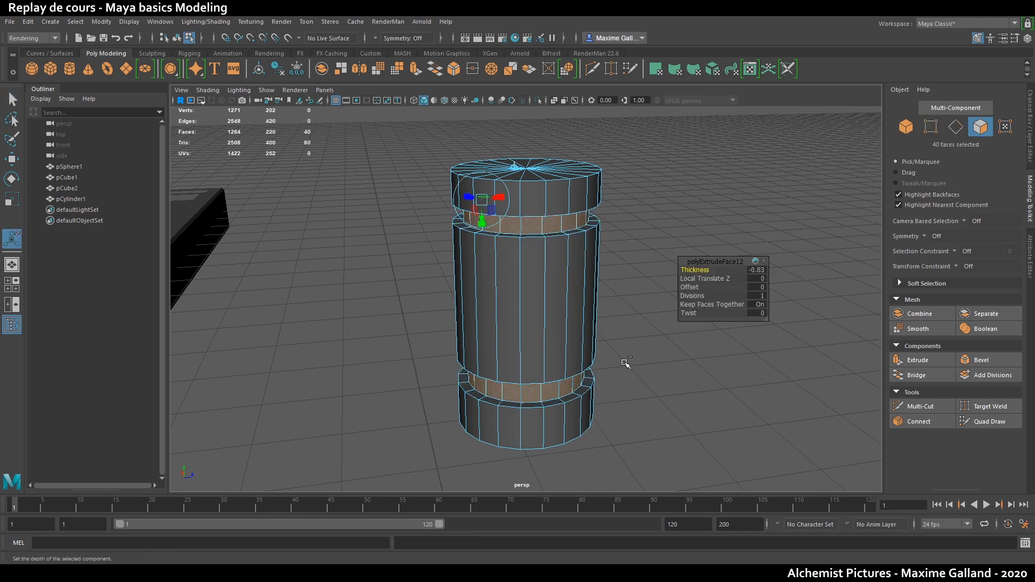
- Preview the grooved cylinder smoothed in object mode
key("q")
key("F8")
key("3")
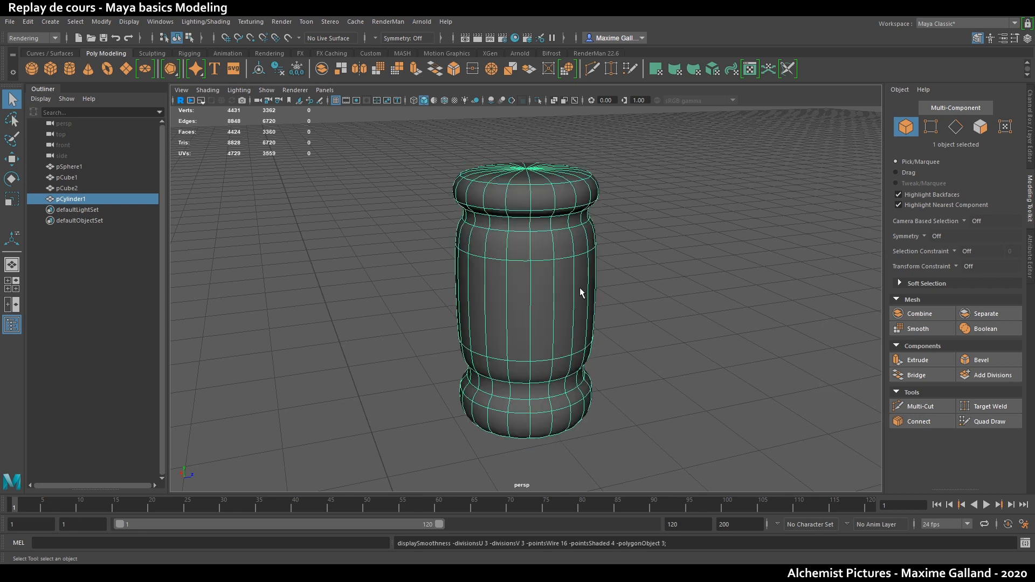
- Turn off the smooth preview on the grooved cylinder and examine the hard edges of its upper groove
left_click(650, 281)
left_click(555, 267)
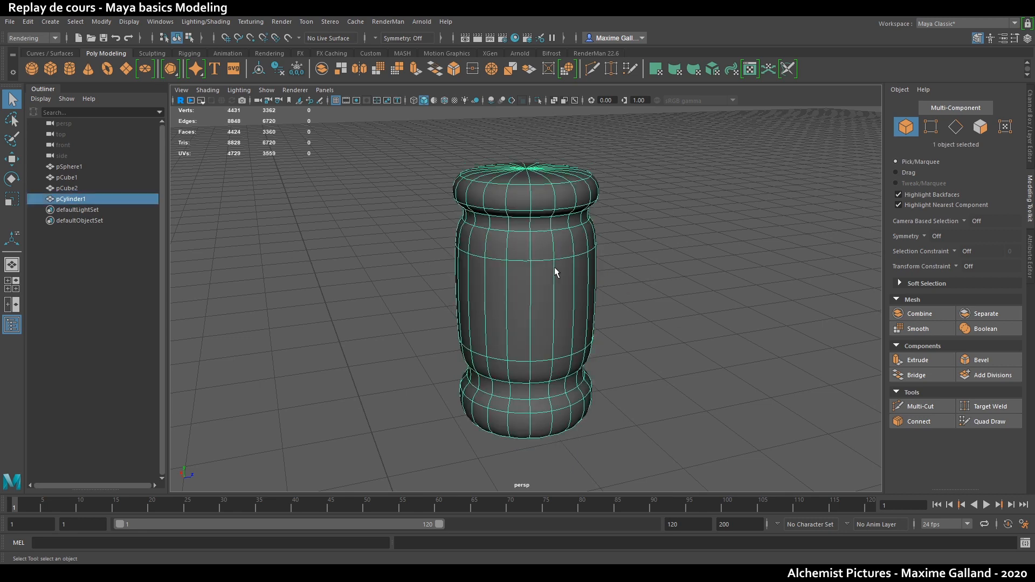
key("1")
left_click_drag(554, 267, 633, 259, "alt")
scroll(636, 294, "up", 3)
scroll(621, 267, "up", 4)
middle_click_drag(634, 259, 617, 306, "alt")
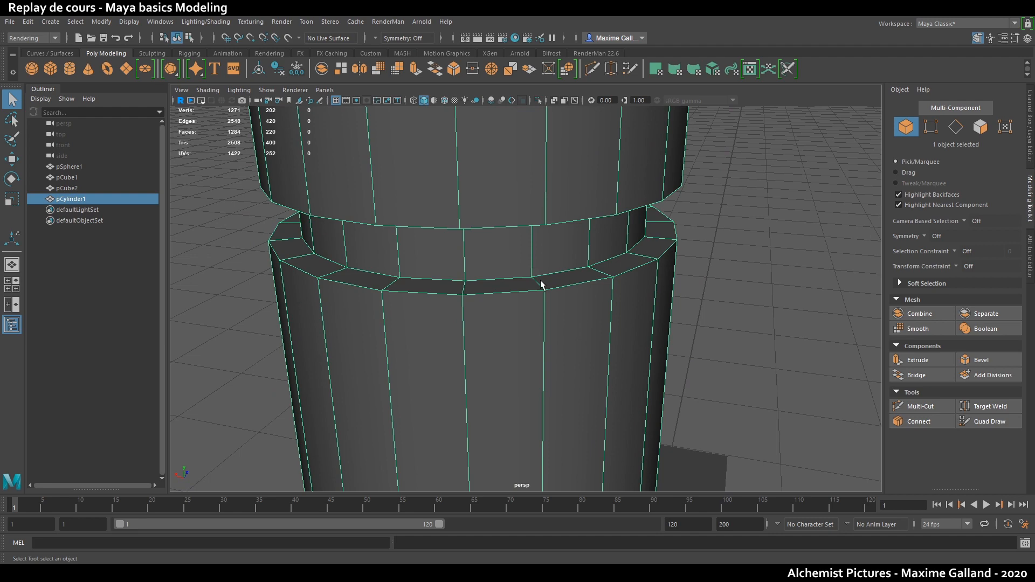
scroll(491, 300, "down", 5)
scroll(521, 292, "up", 5)
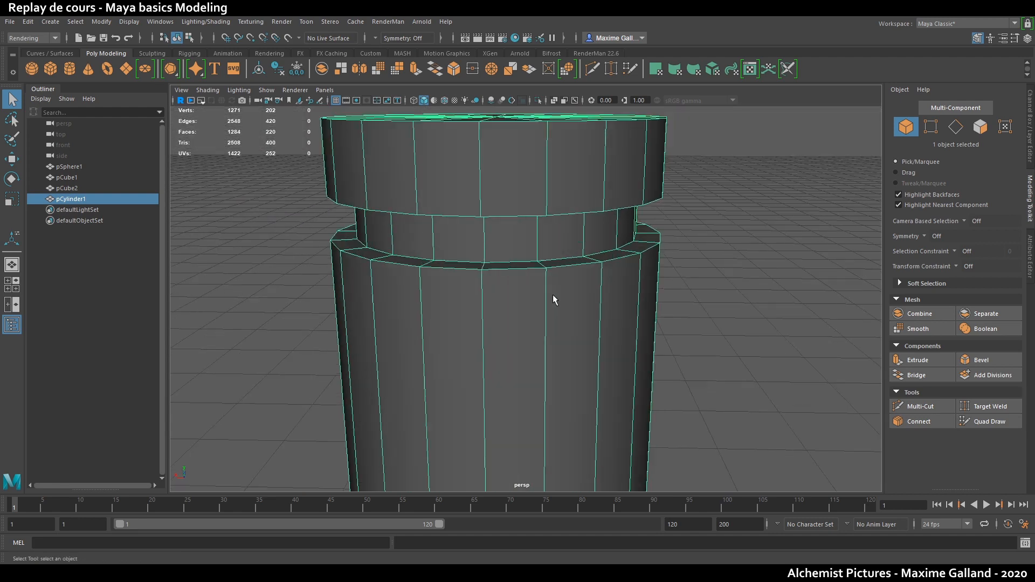
scroll(666, 290, "down", 5)
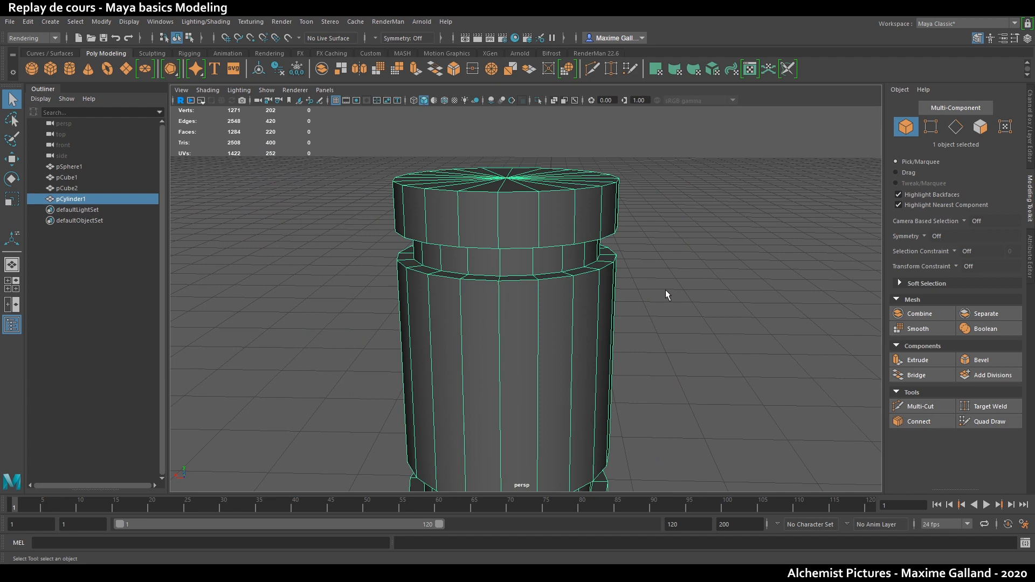
- Insert supporting edge loops with Quad Draw on both sides of every edge of the cylinder's upper groove
left_click(990, 423)
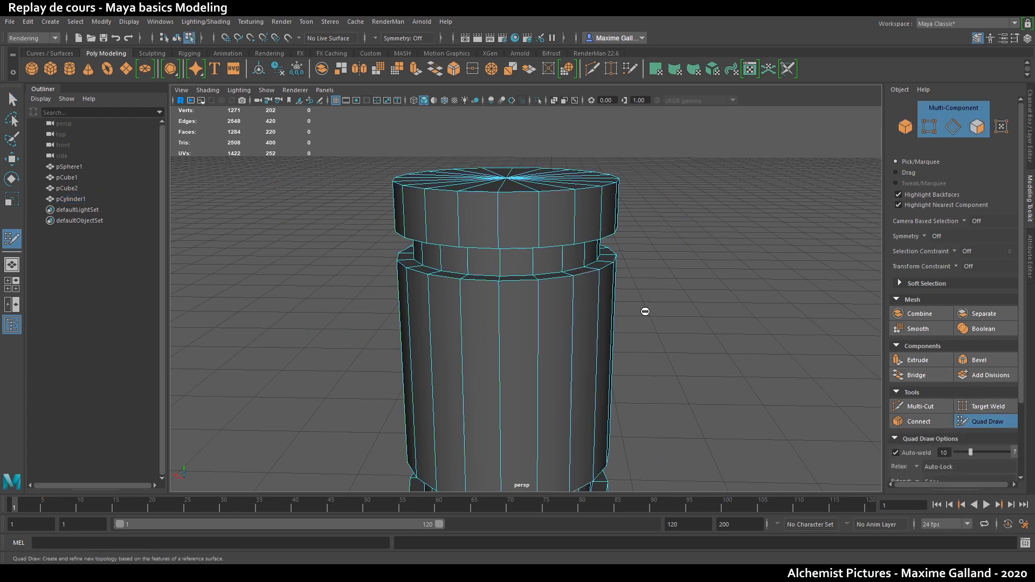
scroll(646, 312, "up", 3)
mouse_move(599, 280)
left_mouse_down("alt")
mouse_move(637, 417)
mouse_move(781, 340)
left_mouse_up("alt")
left_click(781, 340, "ctrl")
left_click(732, 312, "ctrl")
left_click(732, 311, "ctrl")
left_click_drag(732, 312, 661, 332, "alt")
middle_click_drag(660, 333, 661, 420, "alt")
left_click(452, 221, "ctrl")
left_click_drag(451, 221, 445, 220, "alt")
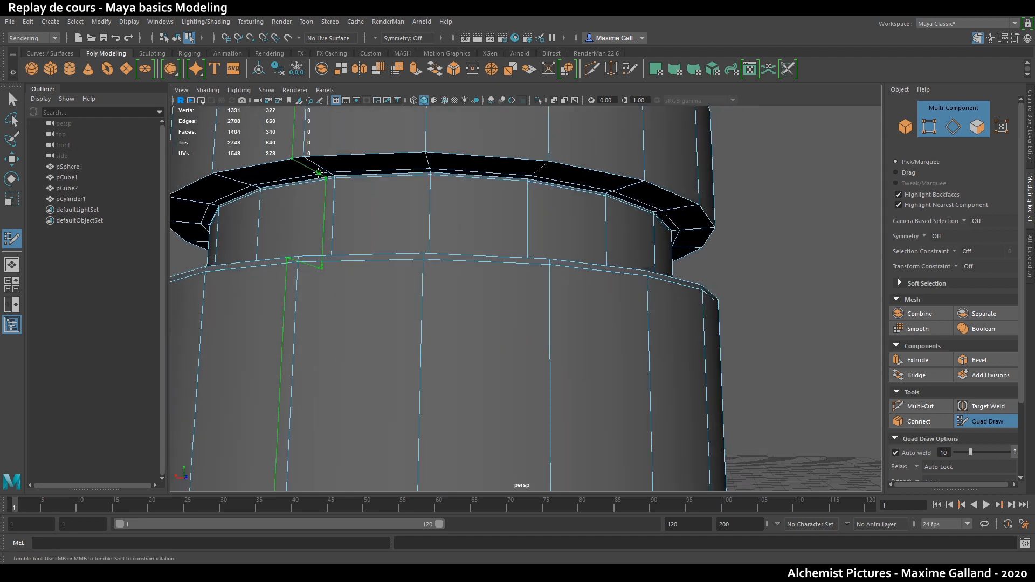
left_click(304, 154, "ctrl")
scroll(405, 228, "down", 6)
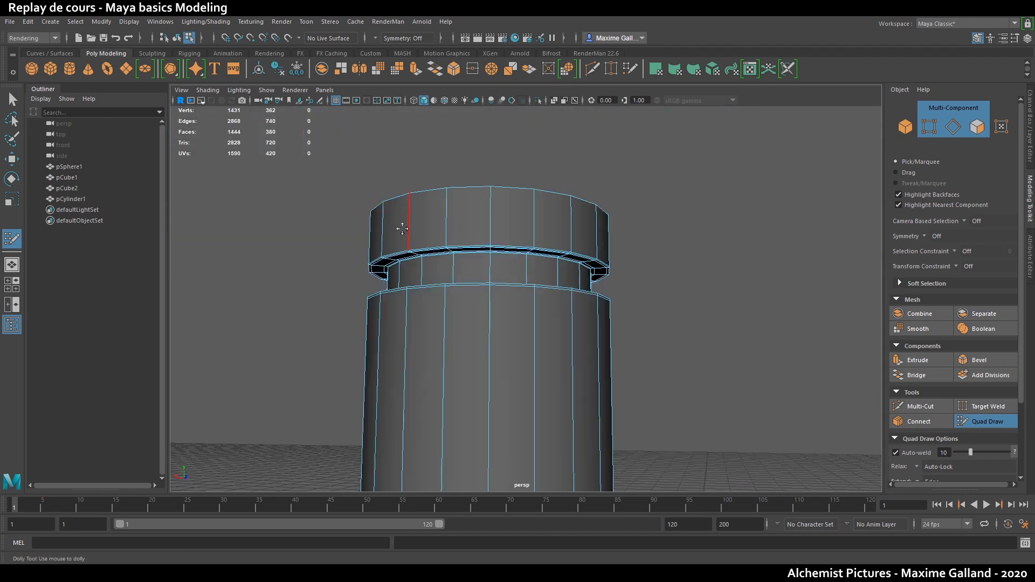
- Insert matching supporting edge loops beside the outer and inner edges of the cylinder's lower groove
left_click_drag(405, 227, 454, 234, "alt")
scroll(519, 353, "down", 4)
scroll(520, 353, "up", 6)
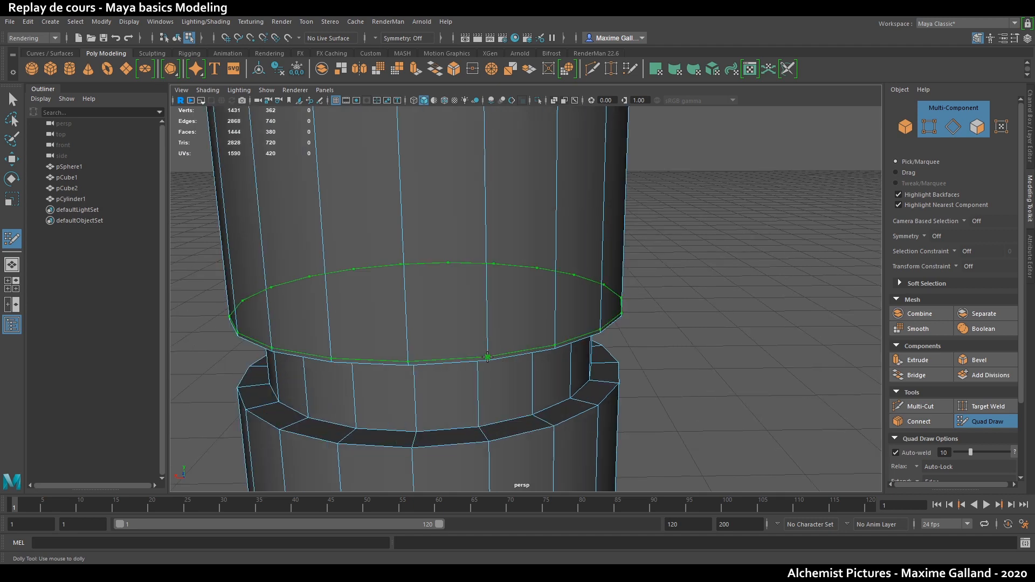
left_click_drag(520, 369, 536, 330, "alt")
left_click(535, 239, "ctrl")
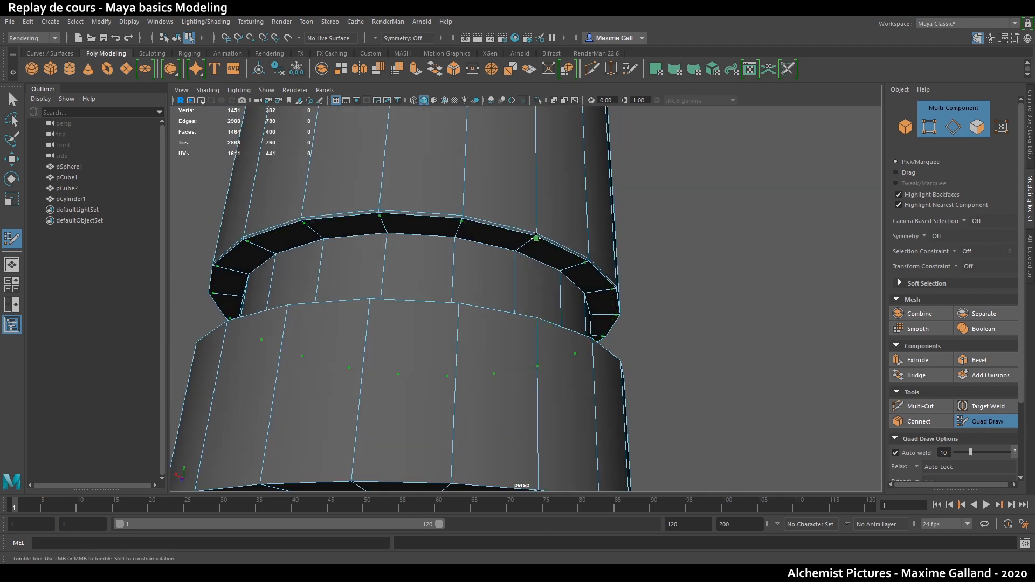
left_click(518, 250, "ctrl")
left_click_drag(517, 263, 525, 357, "alt")
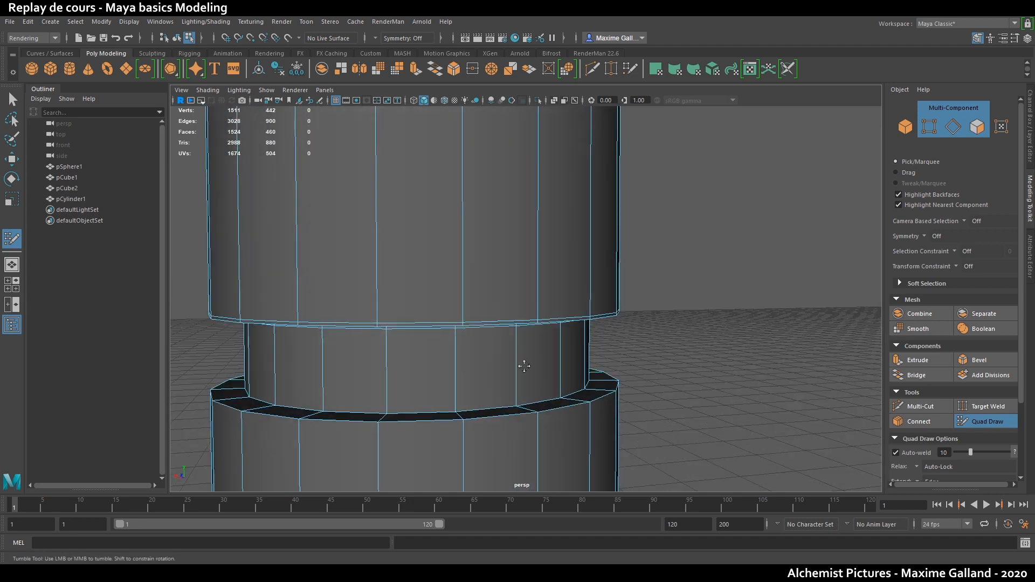
left_click(515, 402, "ctrl")
left_click_drag(514, 401, 575, 408, "alt")
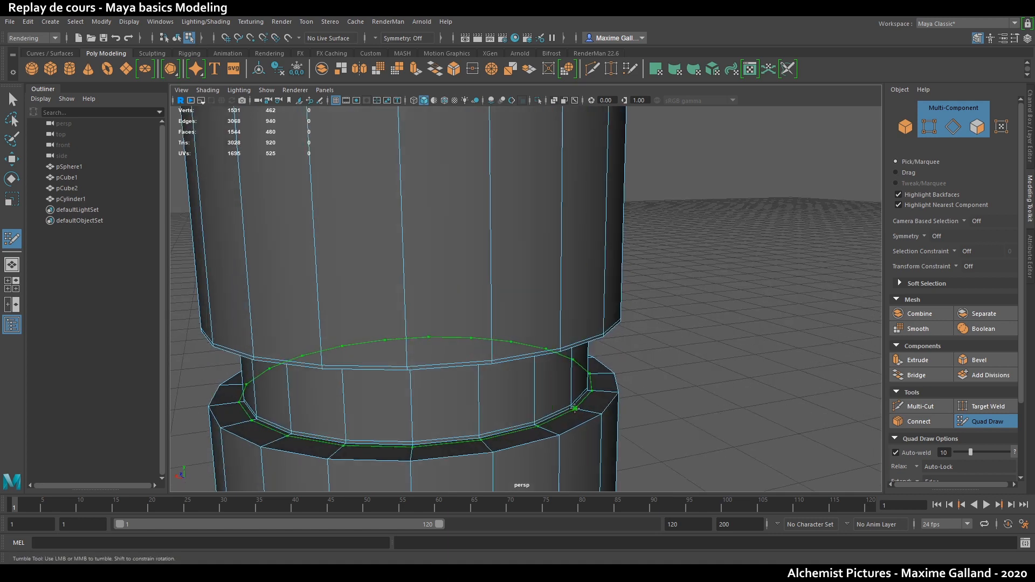
left_click(575, 408, "ctrl")
left_click(599, 414, "ctrl")
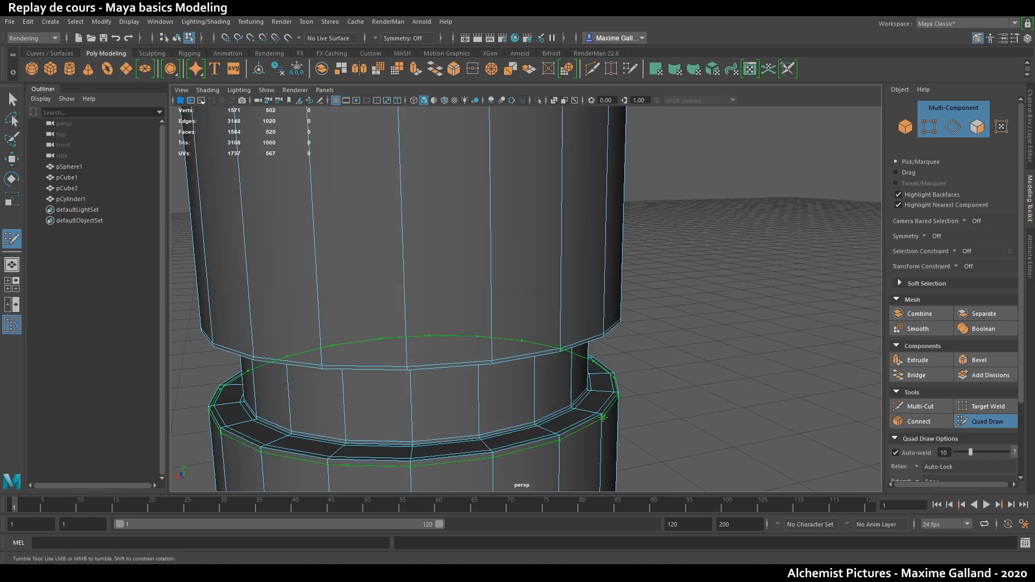
- Add one supporting edge loop just above the cylinder's bottom rim and one just below its top rim, finishing Quad Draw
scroll(585, 423, "down", 5)
scroll(555, 431, "up", 6)
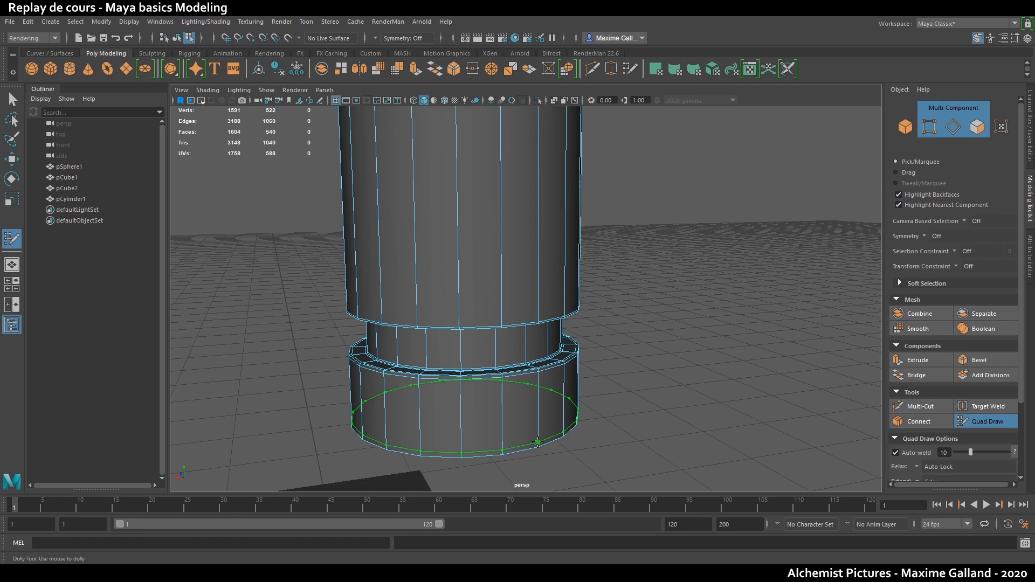
left_click(537, 445, "ctrl")
scroll(557, 254, "down", 4)
left_click_drag(556, 253, 576, 378, "alt")
scroll(566, 363, "up", 4)
left_click(523, 222, "ctrl")
key("q")
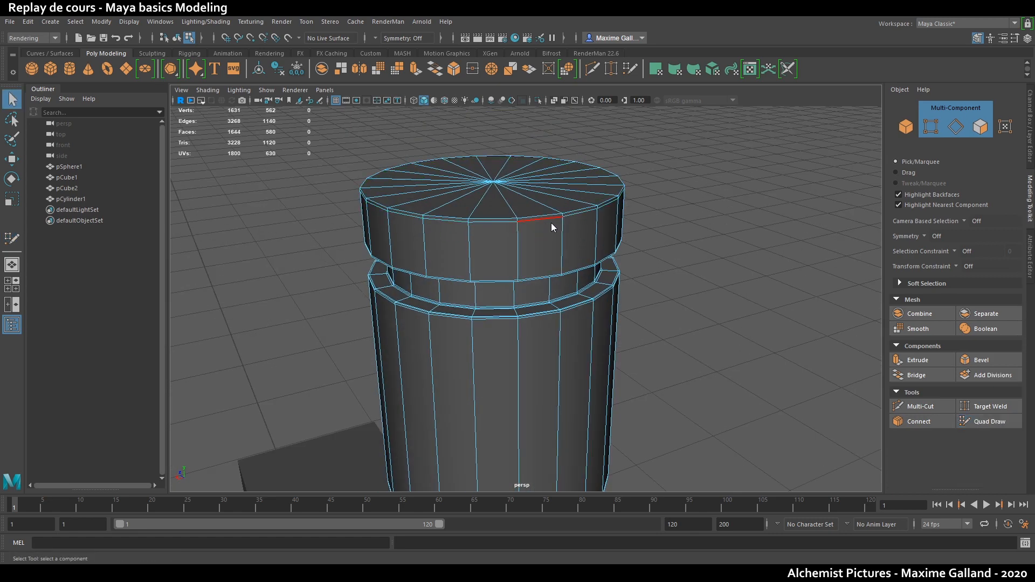
- Return to object mode, preview the cylinder smoothed and deselected, and examine its supported grooves and rims
right_click_drag(545, 225, 560, 212)
left_click(665, 249)
scroll(679, 281, "down", 6)
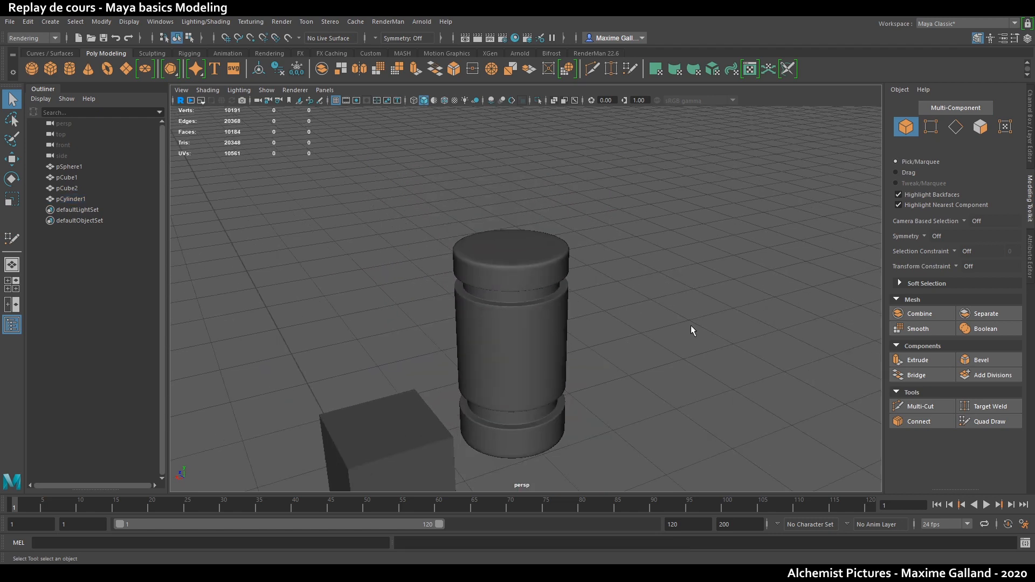
mouse_move(617, 388)
left_mouse_down("alt")
mouse_move(582, 351)
mouse_move(545, 383)
mouse_move(447, 293)
mouse_move(412, 209)
mouse_move(423, 210)
mouse_move(411, 216)
left_mouse_up("alt")
scroll(544, 383, "up", 5)
scroll(413, 209, "up", 3)
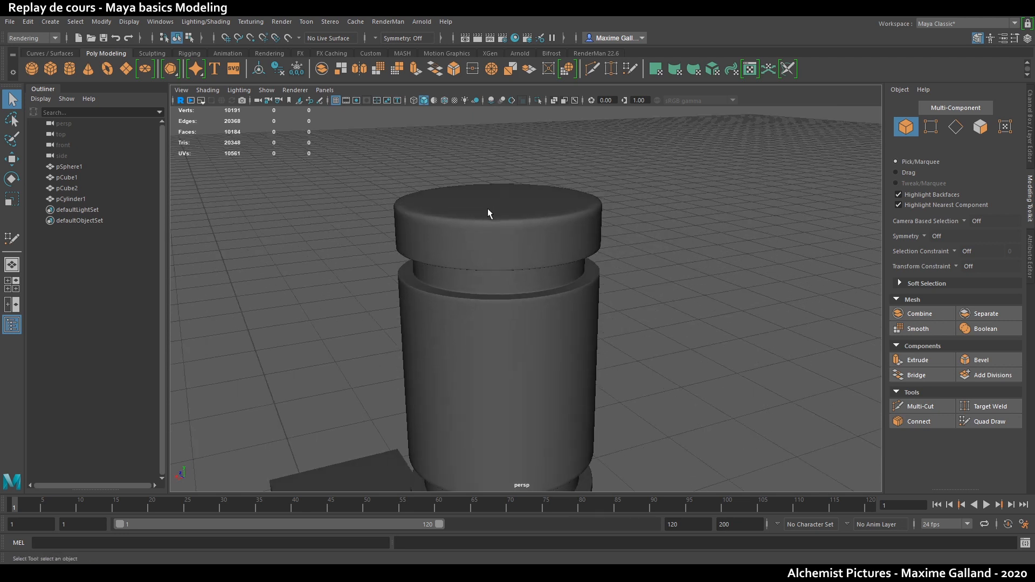
- Select the grooved cylinder, turn off its smooth preview and switch to vertex selection
left_click_drag(417, 224, 524, 242, "alt")
left_click(516, 239)
key("1")
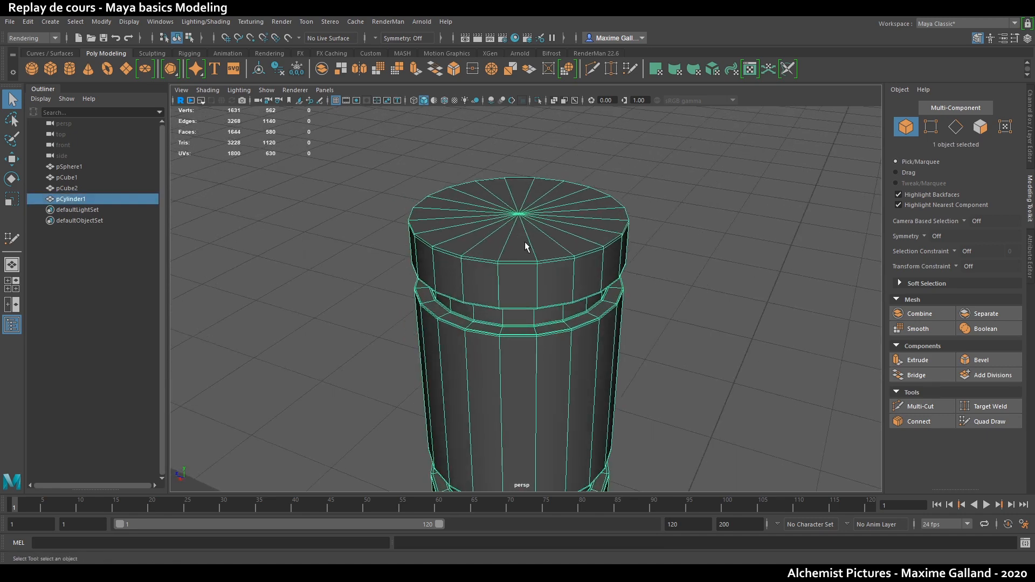
scroll(526, 246, "up", 4)
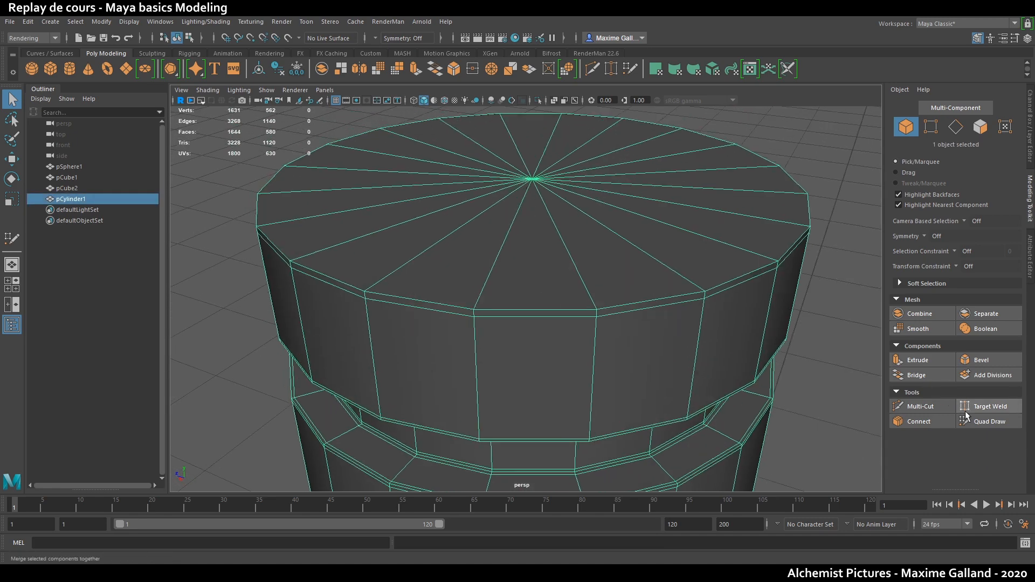
left_click(970, 420)
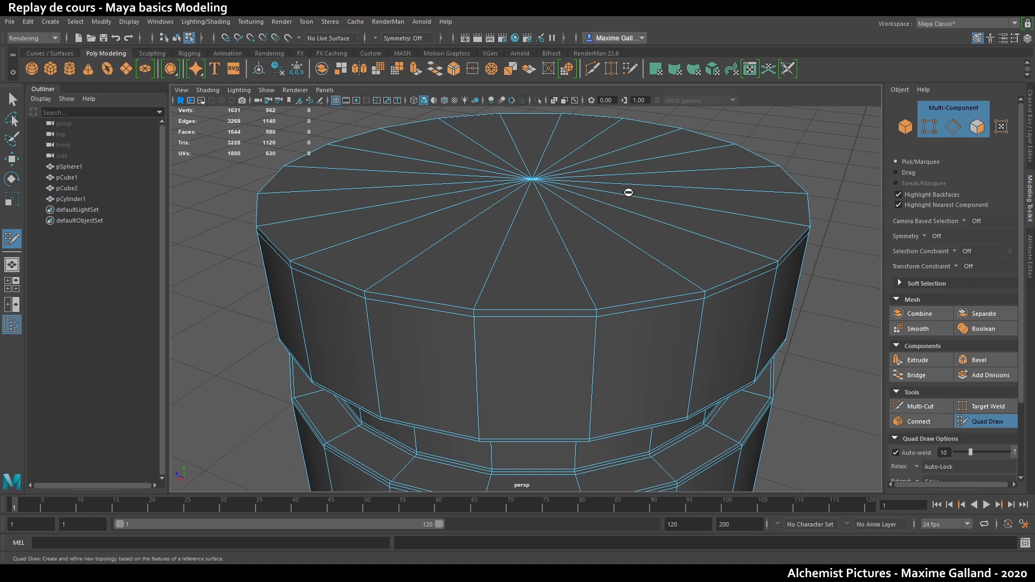
key("q")
key("F9")
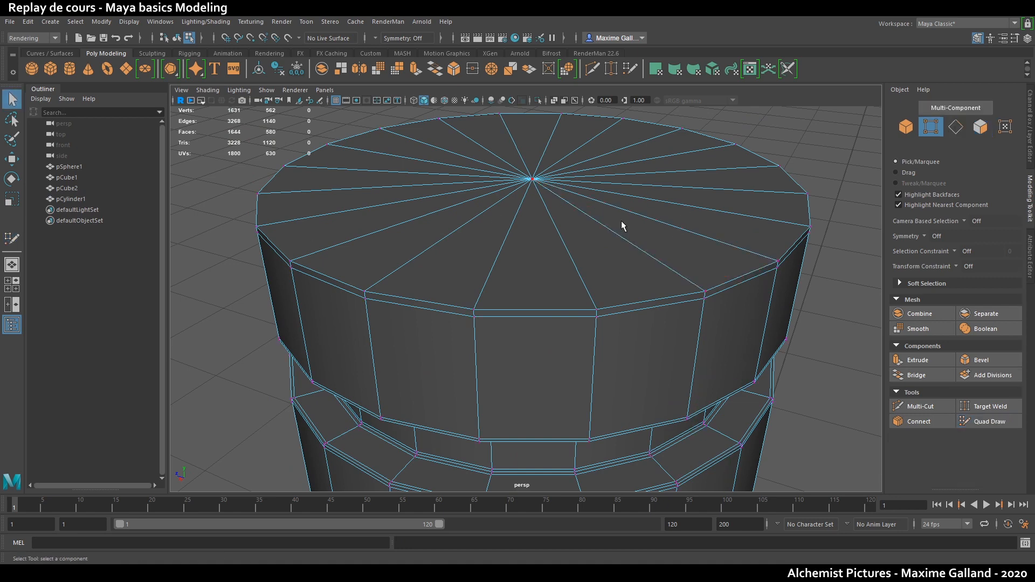
- Select the centre vertices of the cylinder's top and bottom caps and convert the selection to the surrounding cap faces
left_click(532, 180)
scroll(593, 298, "down", 5)
left_click_drag(590, 372, 588, 330, "alt")
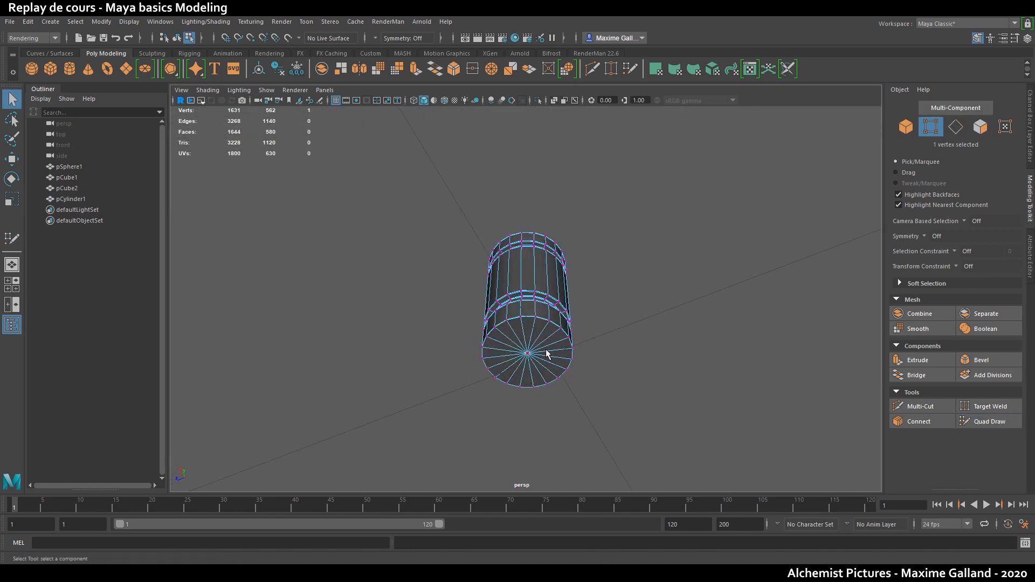
left_click(527, 353, "shift")
left_click_drag(598, 294, 614, 349, "alt")
scroll(648, 331, "up", 5)
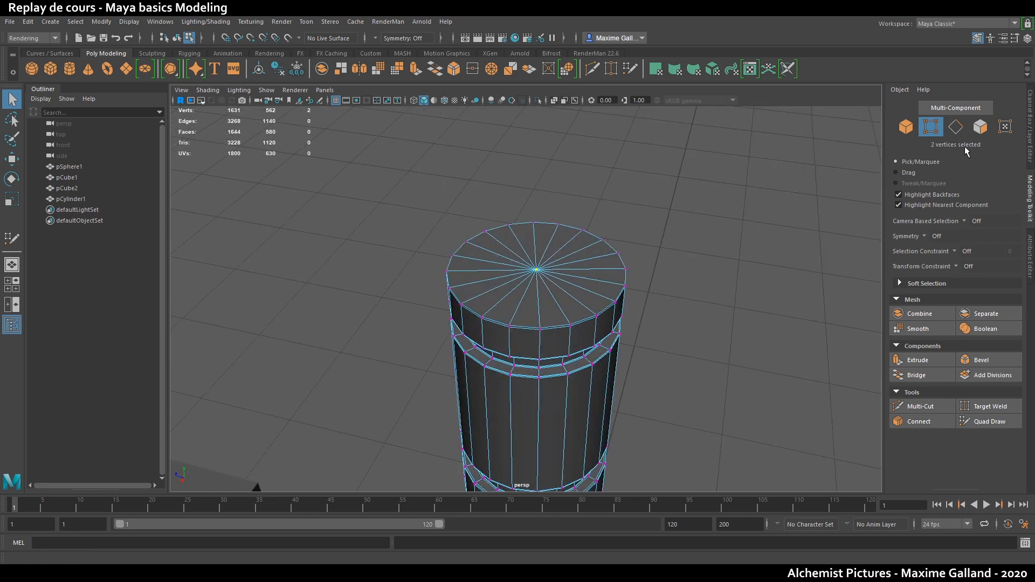
left_click(980, 127)
left_click_drag(807, 294, 849, 297, "alt")
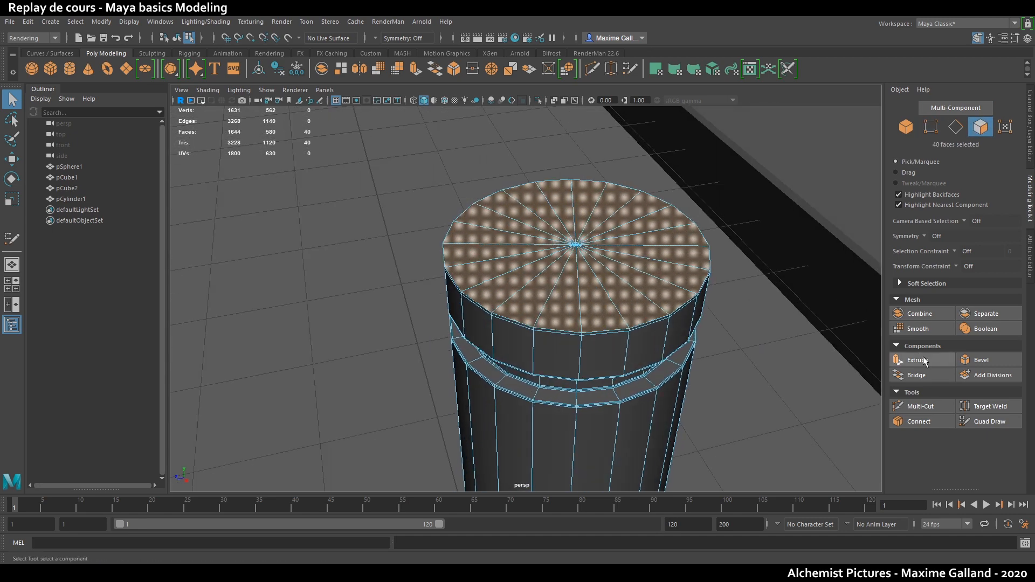
- Extrude the faces of both cylinder caps with an offset of 0.05 and return to object selection
left_click(916, 360)
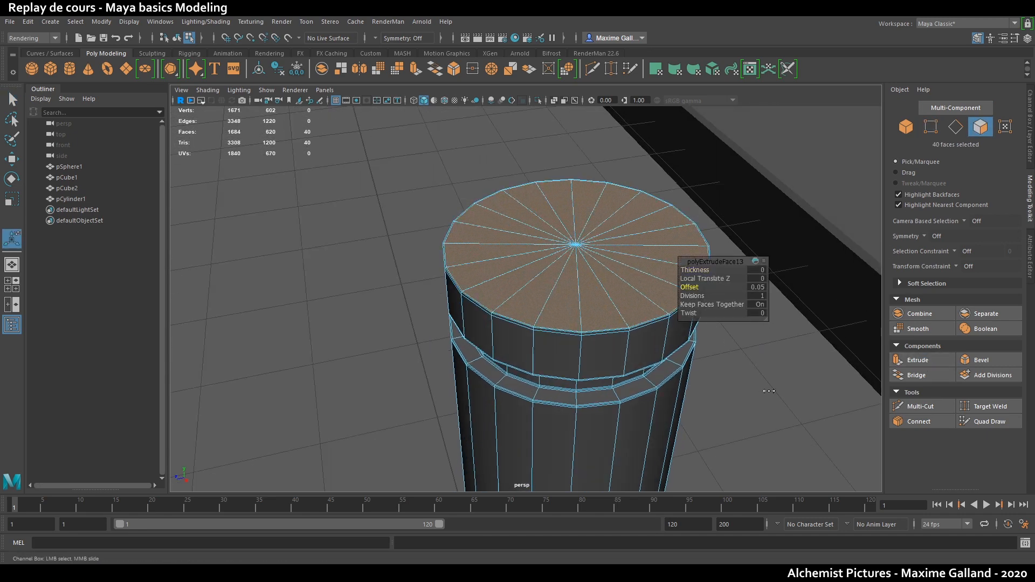
key("q")
key("F8")
left_click(733, 280)
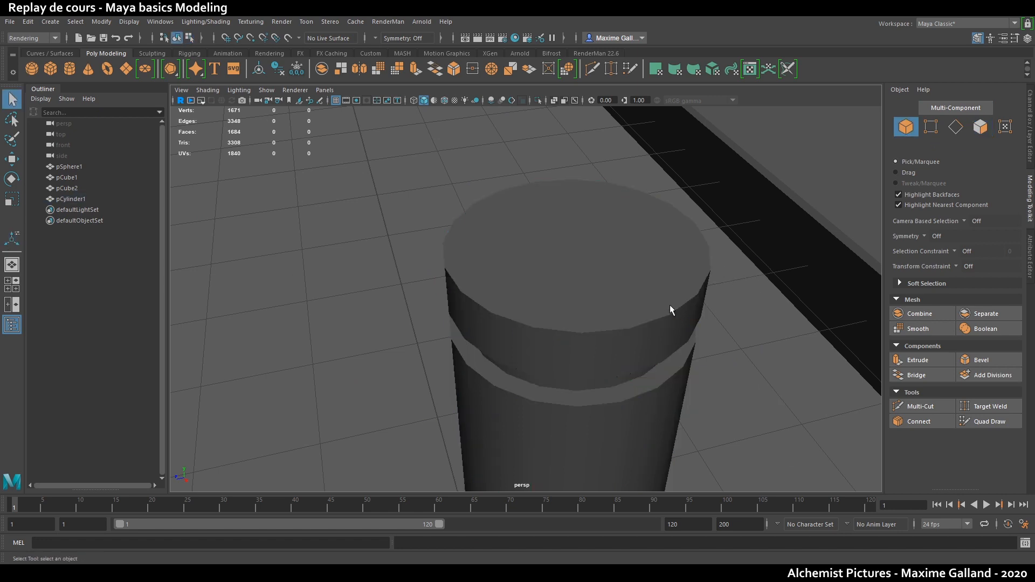
- Turn the cylinder's smooth preview back on, check it from around, and deselect it
left_click(673, 307)
key("3")
left_click(753, 370)
scroll(753, 369, "down", 5)
scroll(753, 370, "down", 5)
left_click_drag(749, 369, 567, 405, "alt")
scroll(636, 354, "up", 5)
middle_click_drag(567, 405, 637, 166, "alt")
left_click_drag(637, 166, 527, 308, "alt")
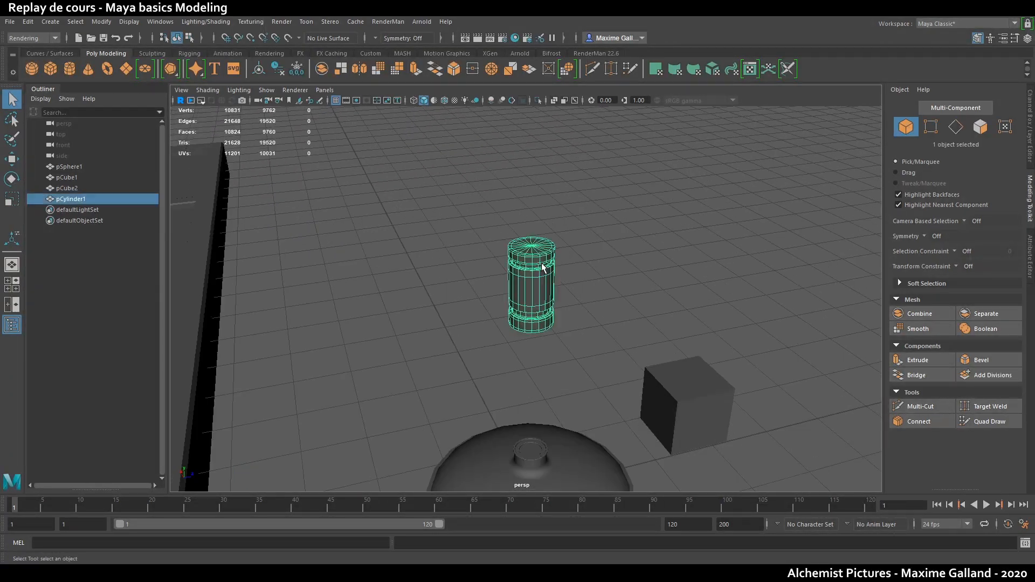
left_click(542, 264)
scroll(593, 297, "down", 5)
left_click(598, 299)
key("w")
left_click_drag(595, 298, 508, 286, "alt")
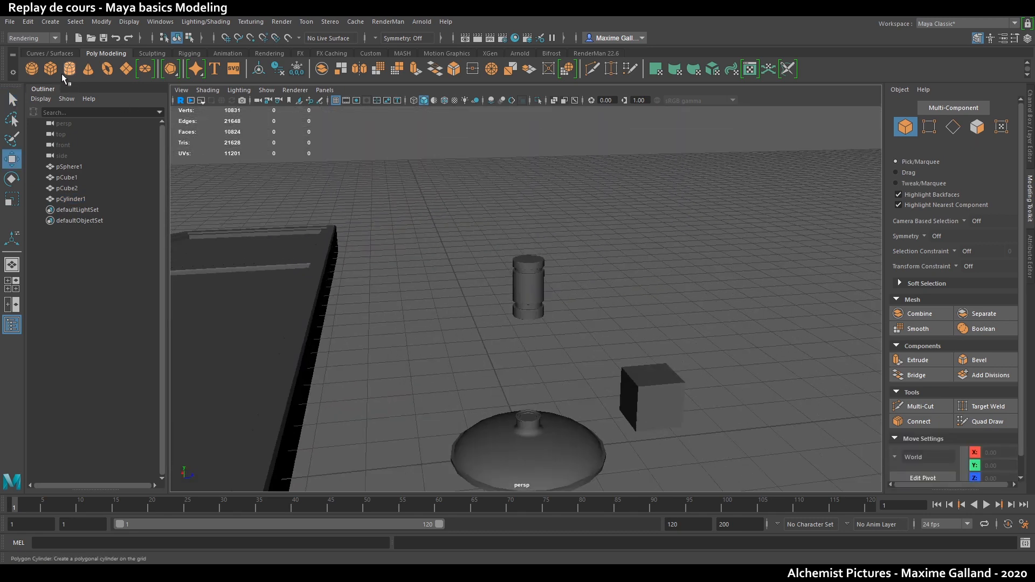
- Create a polygon cube, scale it to about 61 units, and thin it to about 23 units along X
scroll(508, 262, "down", 3)
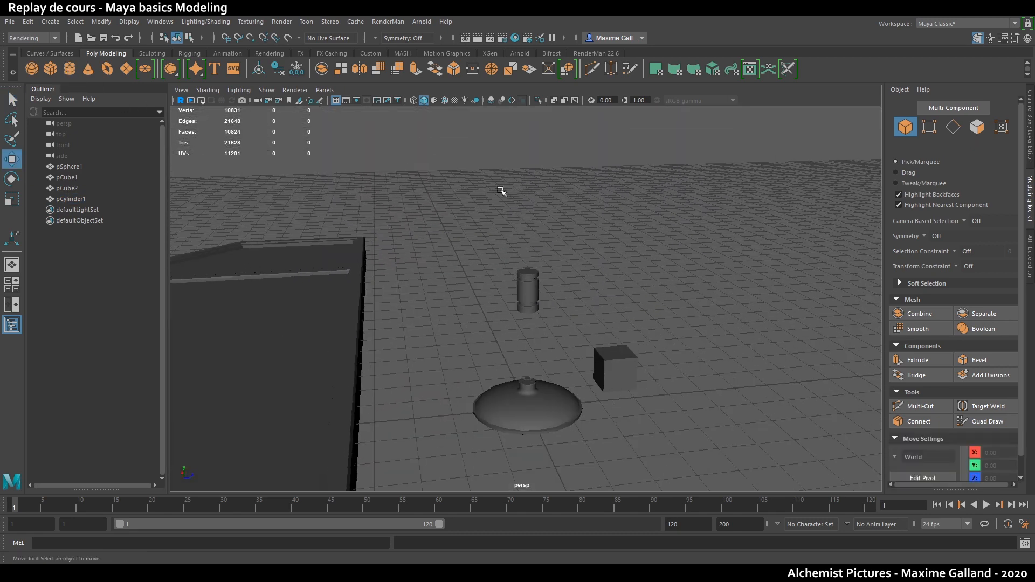
left_click(51, 68)
left_click_drag(480, 257, 377, 245, "alt")
key("r")
key("w")
key("r")
middle_click_drag(377, 245, 571, 282, "alt")
left_click_drag(375, 276, 321, 274)
middle_click_drag(320, 274, 178, 245, "alt")
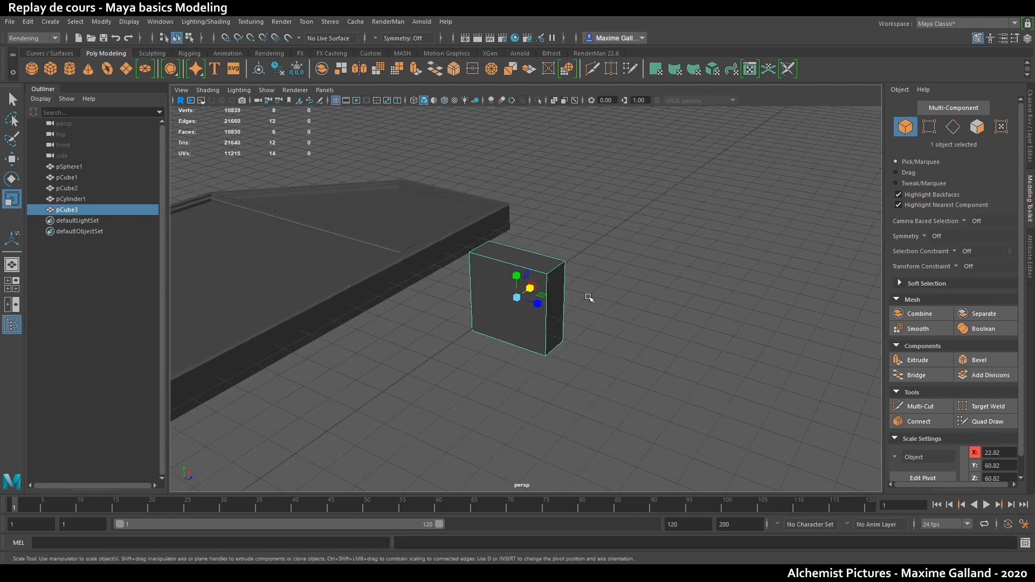
- Stretch the new block into a long, thin bar by moving one narrow end face far outward
key("F11")
left_click(556, 301)
scroll(556, 301, "down", 5)
key("w")
left_click_drag(567, 312, 879, 380)
- Raise the bar's top face vertically to turn it into a tall wall
left_click(762, 342)
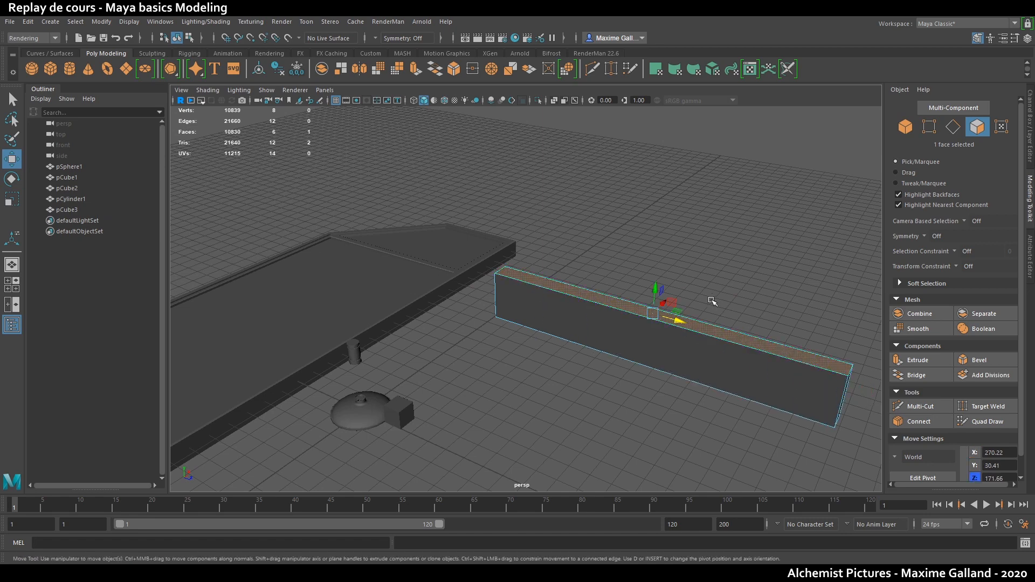
left_click_drag(653, 288, 663, 102)
scroll(686, 261, "down", 5)
left_click_drag(593, 195, 594, 173)
left_click_drag(626, 226, 689, 196, "alt")
scroll(690, 197, "up", 4)
- Insert two vertical and two horizontal edge loops in the wall with Quad Draw to outline a central window
left_click(975, 422)
middle_click_drag(812, 383, 769, 414, "alt")
left_click(516, 150, "ctrl")
left_click(659, 154, "ctrl")
left_click(658, 179, "ctrl")
left_click(651, 286, "ctrl")
key("q")
- Try to delete the central face on one side of the wall
left_click_drag(601, 257, 583, 250, "alt")
left_click(581, 245)
key("Delete")
left_click_drag(616, 268, 600, 267, "alt")
key("ctrl+z")
key("ctrl+z")
key("ctrl+z")
- Delete the central faces on both sides of the wall to open a rectangular window hole
left_click_drag(584, 303, 584, 287, "alt")
left_click(617, 383)
left_click(578, 264)
key("Delete")
left_click(578, 263)
key("Delete")
left_click_drag(636, 289, 555, 295, "alt")
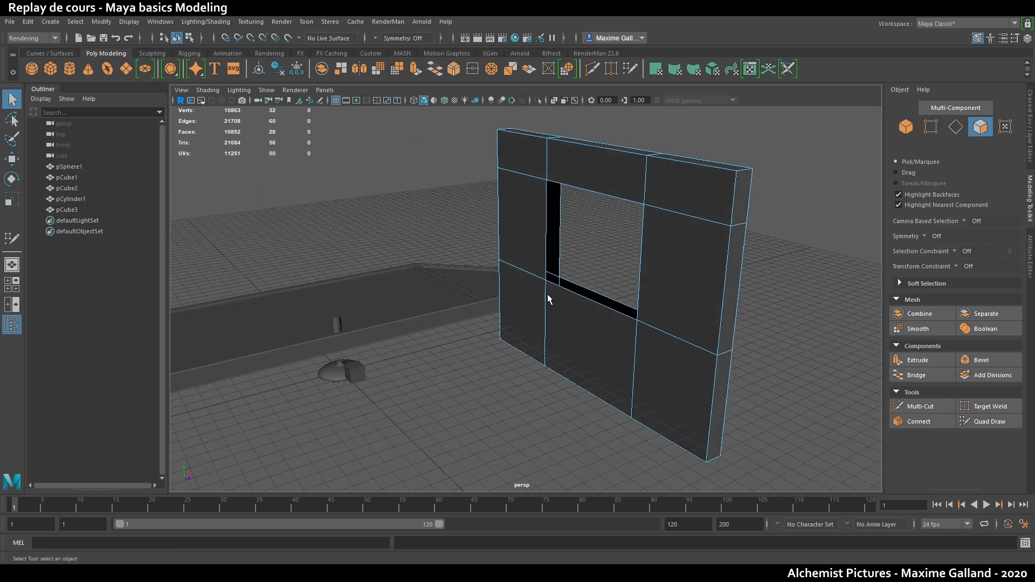
right_click_drag(555, 296, 594, 286, "alt")
right_click_drag(640, 258, 560, 269, "alt")
left_click_drag(560, 270, 609, 264, "alt")
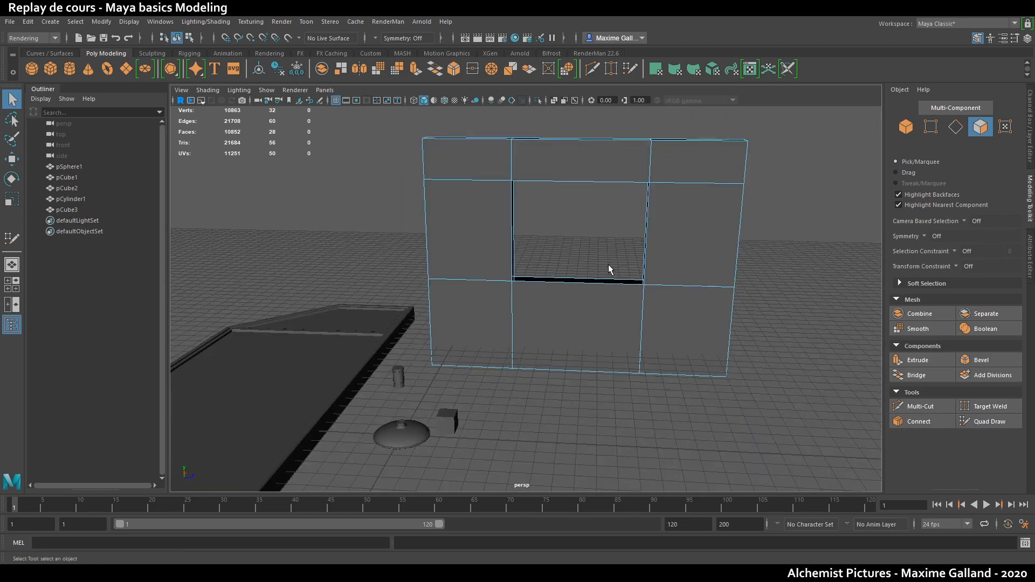
- Try to bridge the front and back edges along the bottom of the window hole
right_click_drag(608, 268, 580, 282, "alt")
mouse_move(580, 282)
left_mouse_down("alt")
mouse_move(554, 280)
mouse_move(607, 260)
mouse_move(654, 261)
mouse_move(532, 246)
mouse_move(564, 255)
mouse_move(450, 266)
mouse_move(535, 286)
mouse_move(563, 279)
mouse_move(573, 291)
left_mouse_up("alt")
scroll(452, 265, "down", 5)
scroll(535, 286, "up", 4)
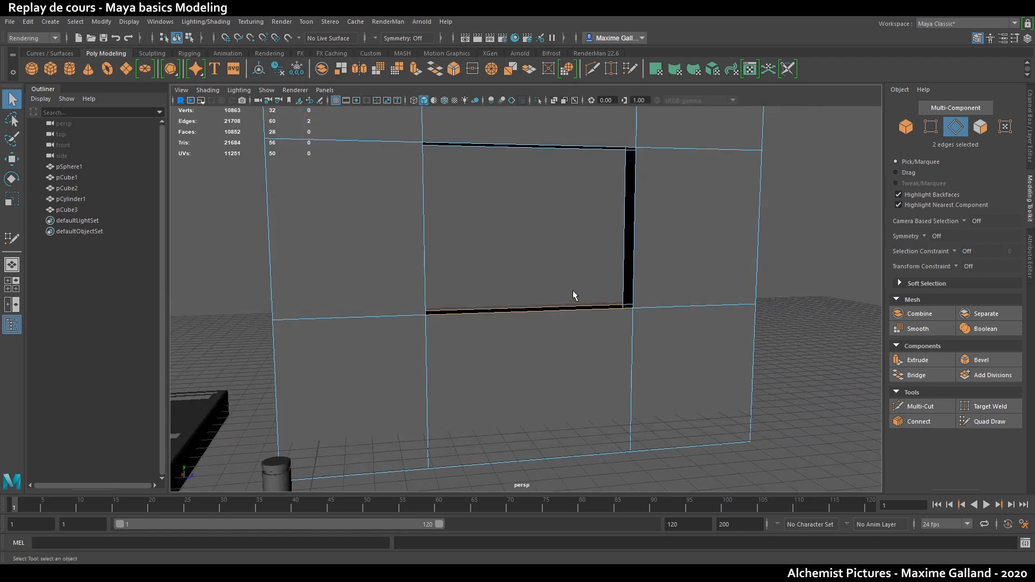
left_click_drag(560, 344, 556, 330)
left_click(916, 374)
left_click_drag(584, 305, 535, 261, "alt")
mouse_move(583, 302)
left_mouse_down("alt")
mouse_move(561, 296)
mouse_move(589, 306)
left_mouse_up("alt")
key("ctrl+z")
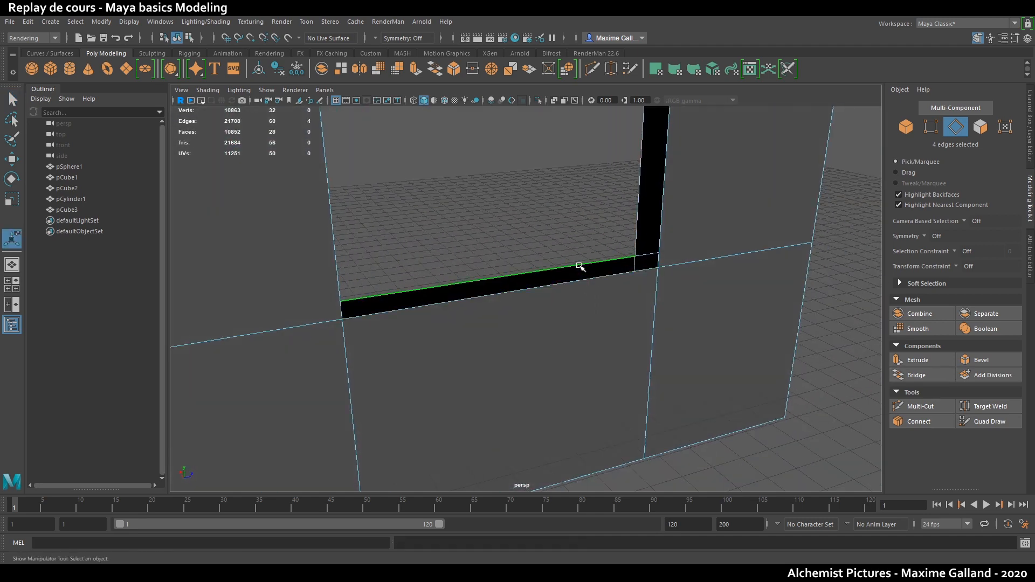
- Bridge the front and back border edge loops of the window hole to close the wall's thickness
double_click(561, 270)
double_click(572, 283, "shift")
left_click_drag(580, 306, 561, 305, "alt")
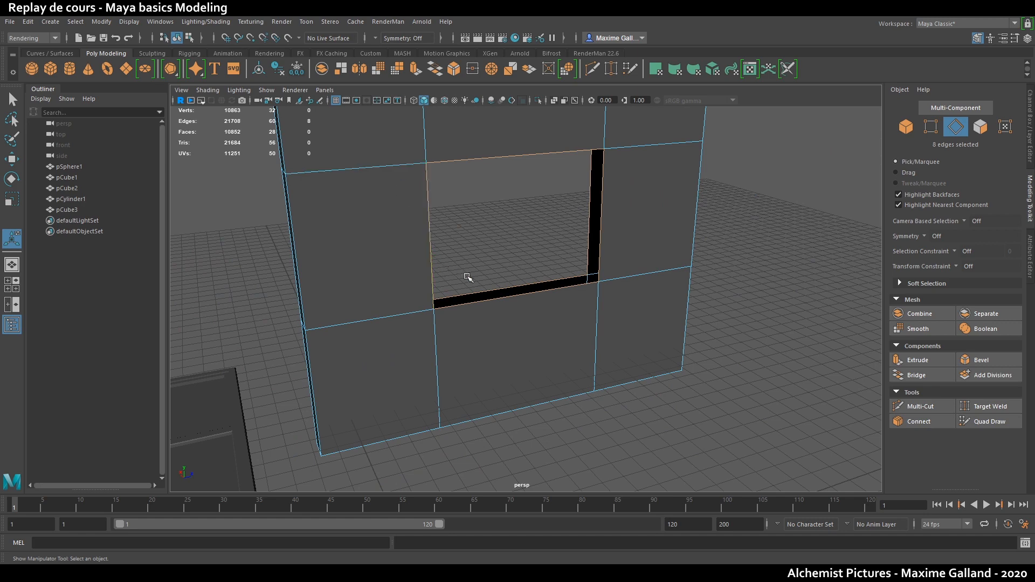
left_click_drag(409, 208, 675, 325, "alt")
left_click(910, 375)
key("q")
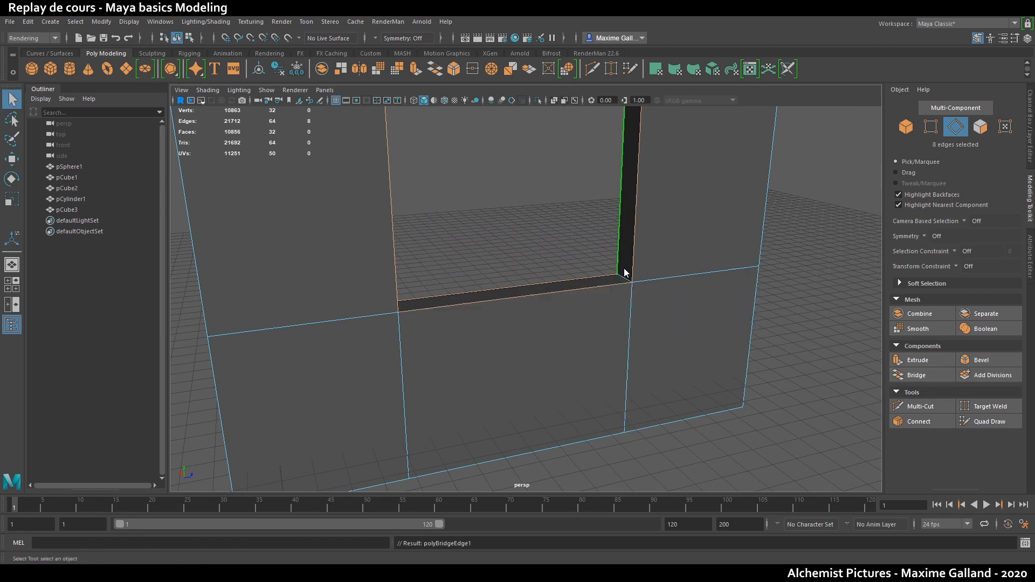
right_click_drag(624, 269, 646, 249)
left_click(590, 243)
scroll(580, 291, "down", 3)
left_click_drag(580, 292, 538, 313, "alt")
- Select the eight border edges of the window opening on the front and back of the wall
left_click(531, 311)
right_click_drag(530, 309, 530, 239)
left_click(511, 296)
left_click(467, 274)
scroll(469, 276, "down", 2)
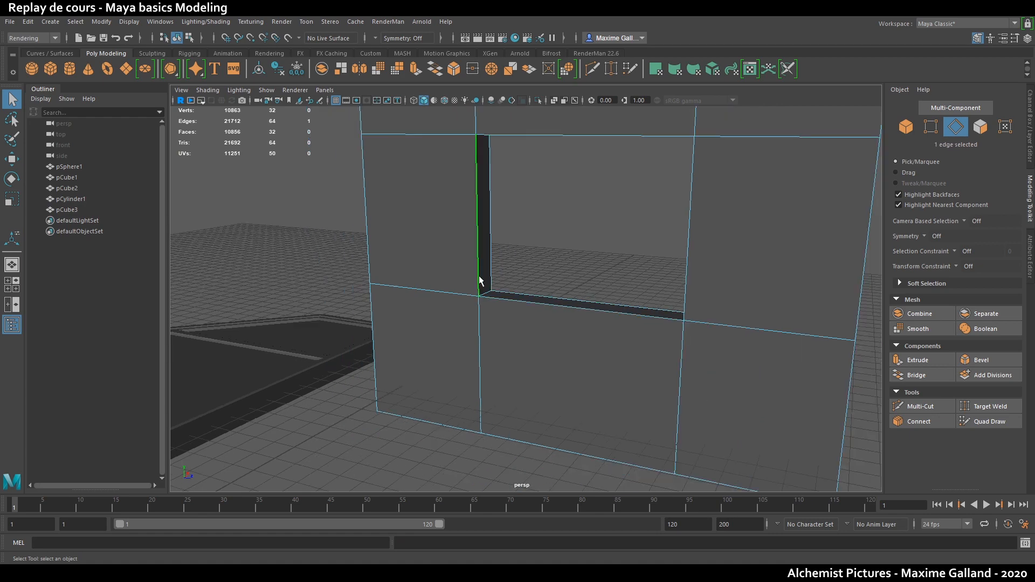
left_click_drag(536, 293, 584, 283, "alt")
left_click(545, 288, "shift")
left_click(581, 241, "shift")
left_click_drag(581, 243, 485, 208, "alt")
left_click_drag(582, 242, 477, 222, "alt")
left_click(492, 149, "shift")
left_click(433, 196, "shift")
left_click(592, 319, "shift")
scroll(606, 342, "up", 4)
left_click_drag(607, 341, 628, 348, "alt")
- Bevel the window opening's border edges with a fraction of 0.1 and view the result from several angles
left_click(974, 364)
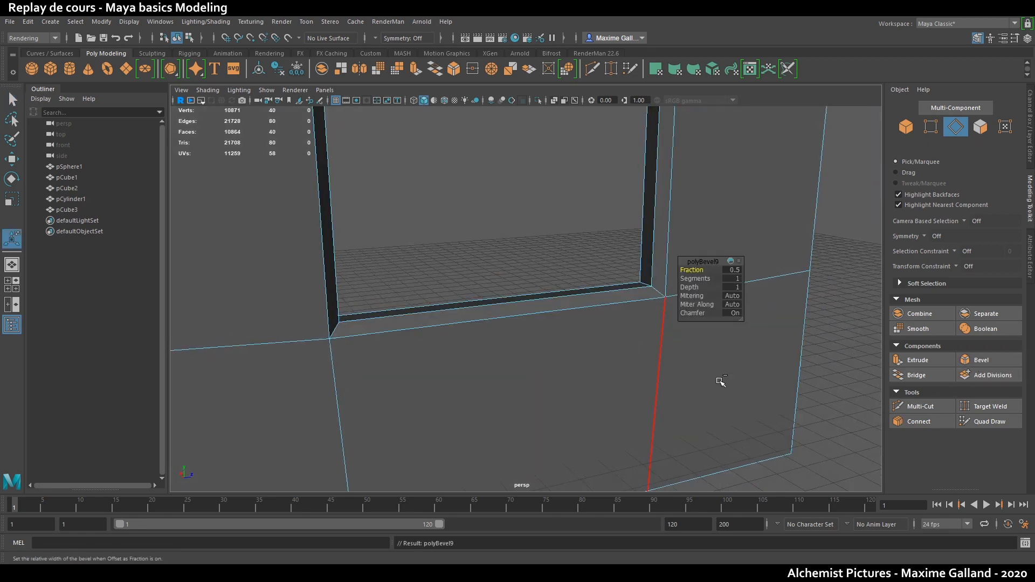
middle_click_drag(721, 382, 689, 381)
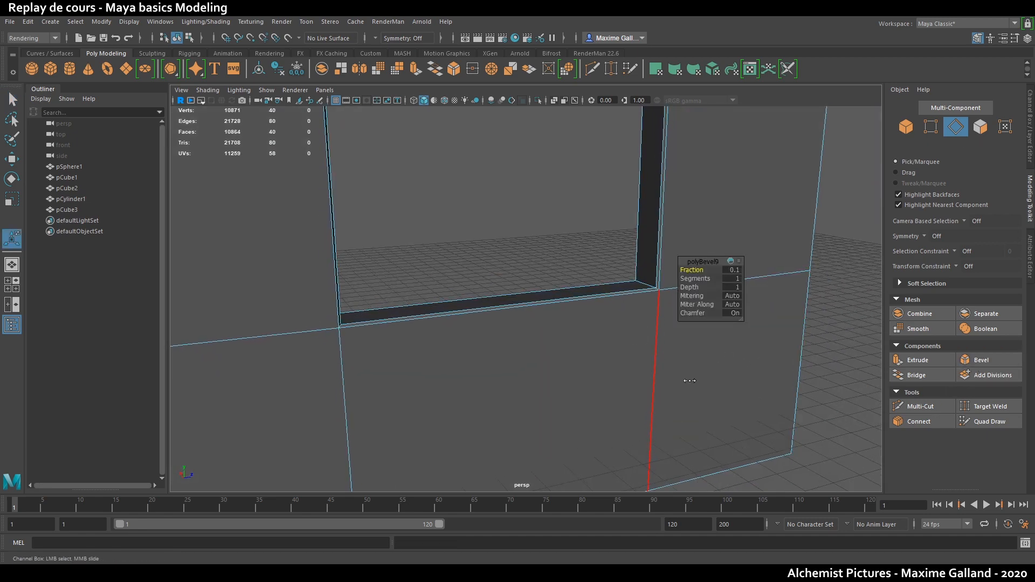
key("q")
right_click_drag(649, 302, 682, 264)
left_click(609, 261)
scroll(554, 313, "down", 5)
left_click_drag(555, 313, 500, 313, "alt")
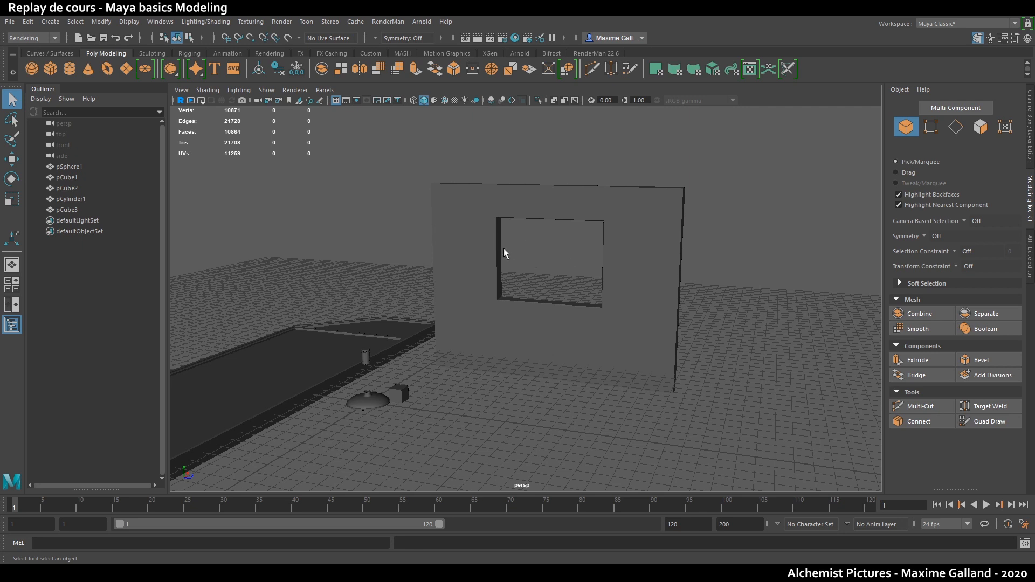
scroll(546, 272, "up", 4)
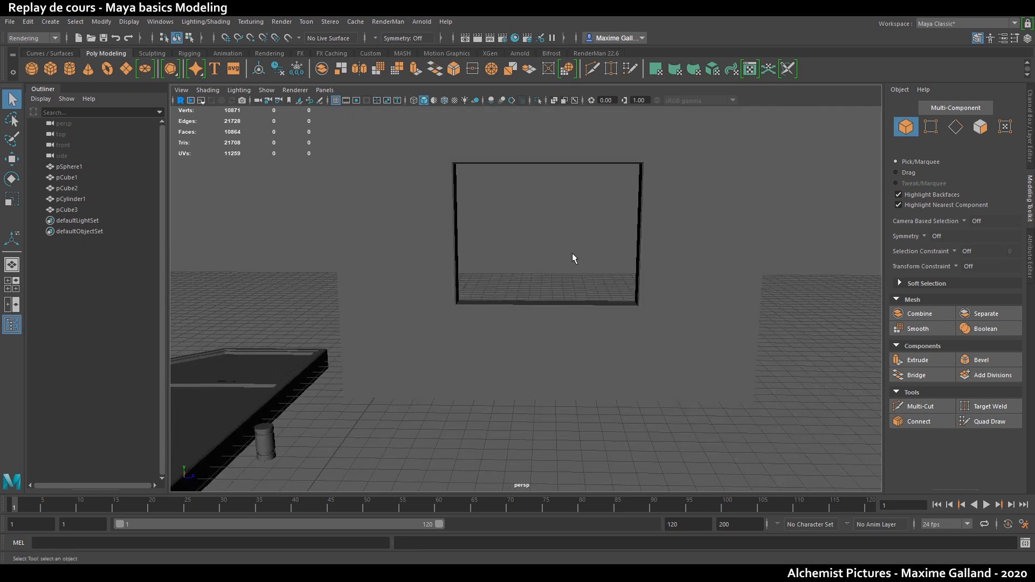
- Undo the bevel on the window opening's border edges
left_click(674, 215)
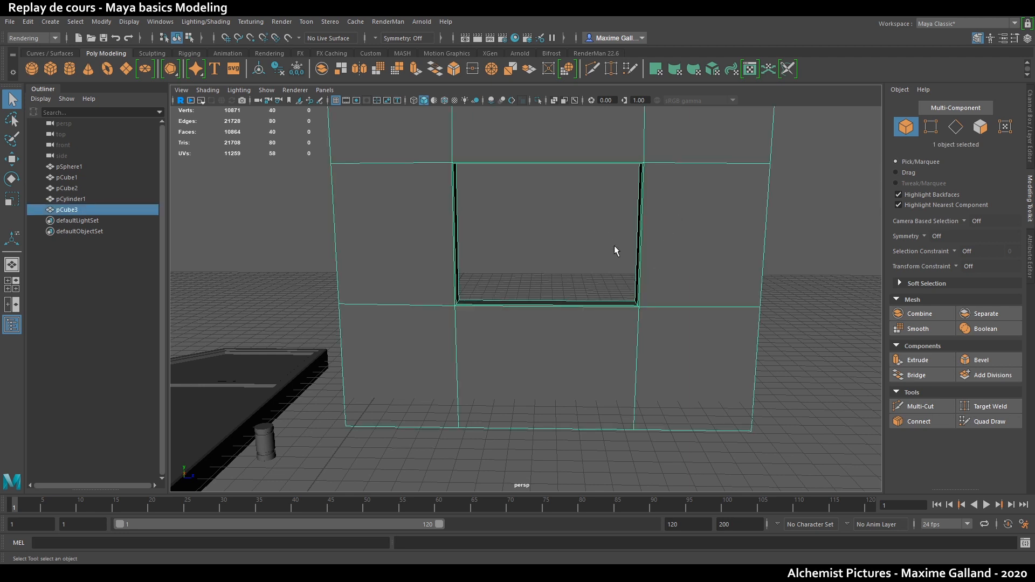
key("ctrl+z")
key("ctrl+z")
key("ctrl+z")
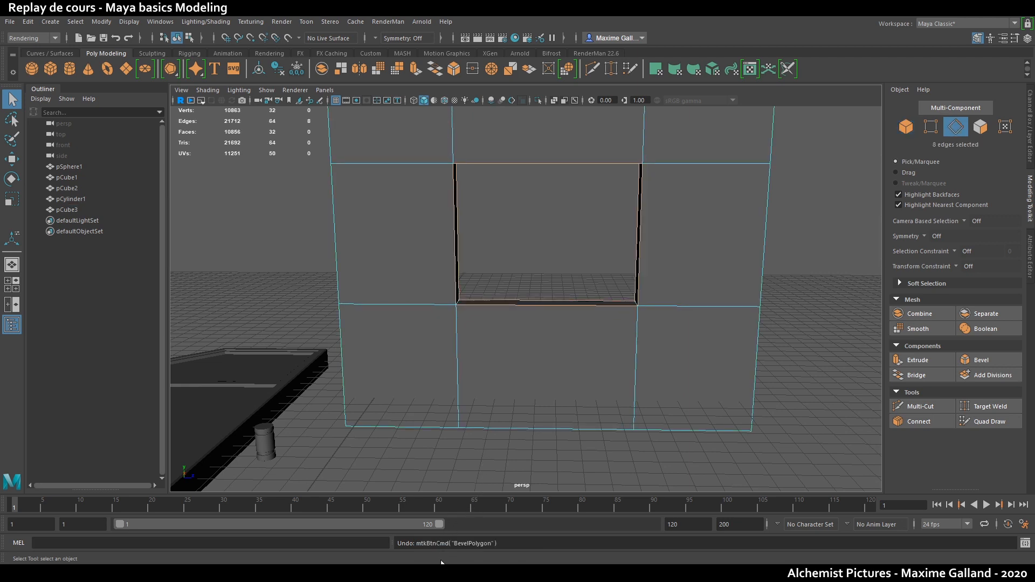
key("r")
key("ctrl+z")
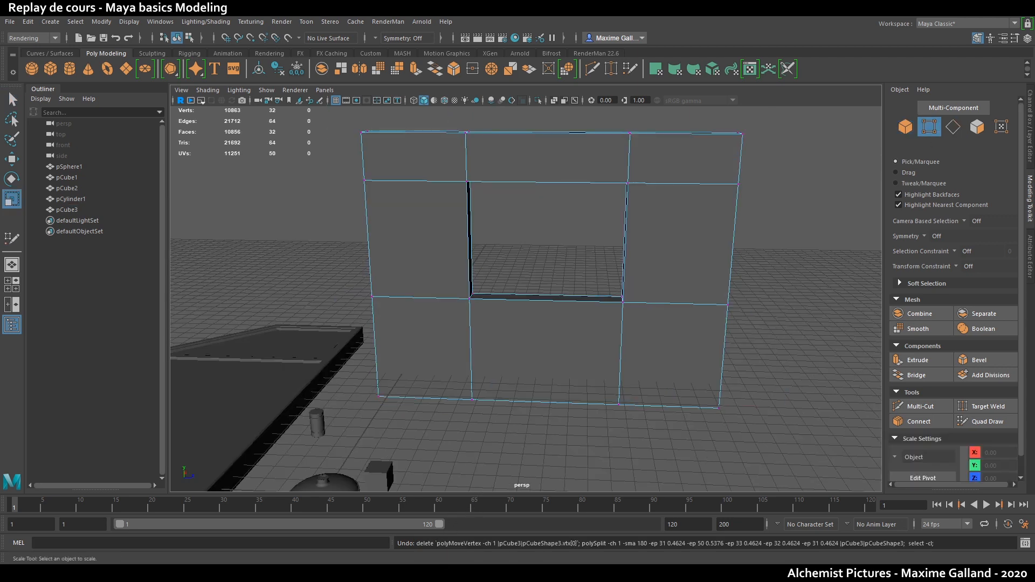
- Insert a vertical edge loop with Quad Draw through the middle of the wall section above the window opening
left_click_drag(671, 317, 691, 316, "alt")
scroll(673, 317, "up", 4)
scroll(666, 317, "down", 3)
left_click_drag(622, 323, 670, 323, "alt")
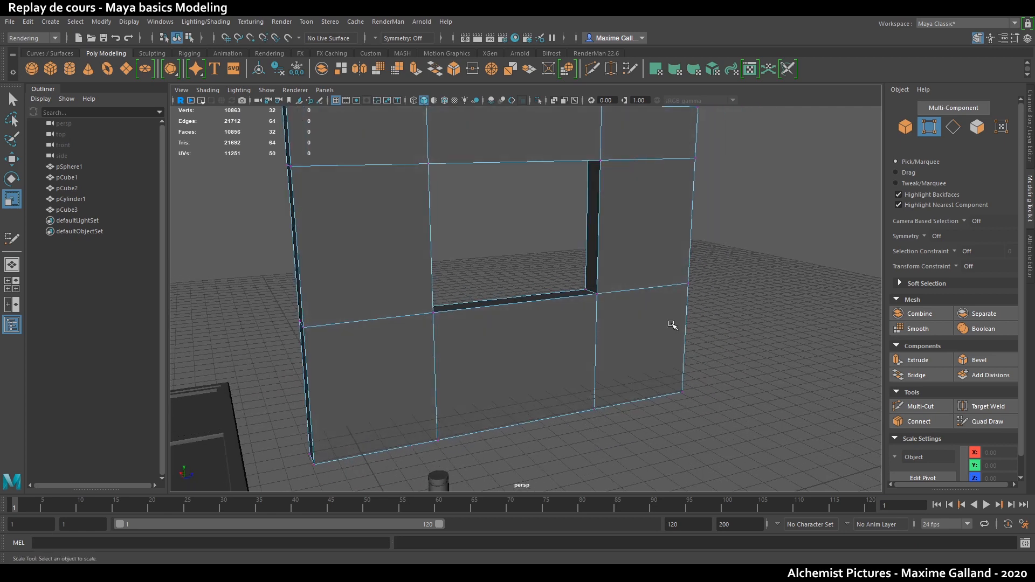
scroll(673, 340, "down", 3)
scroll(678, 360, "up", 3)
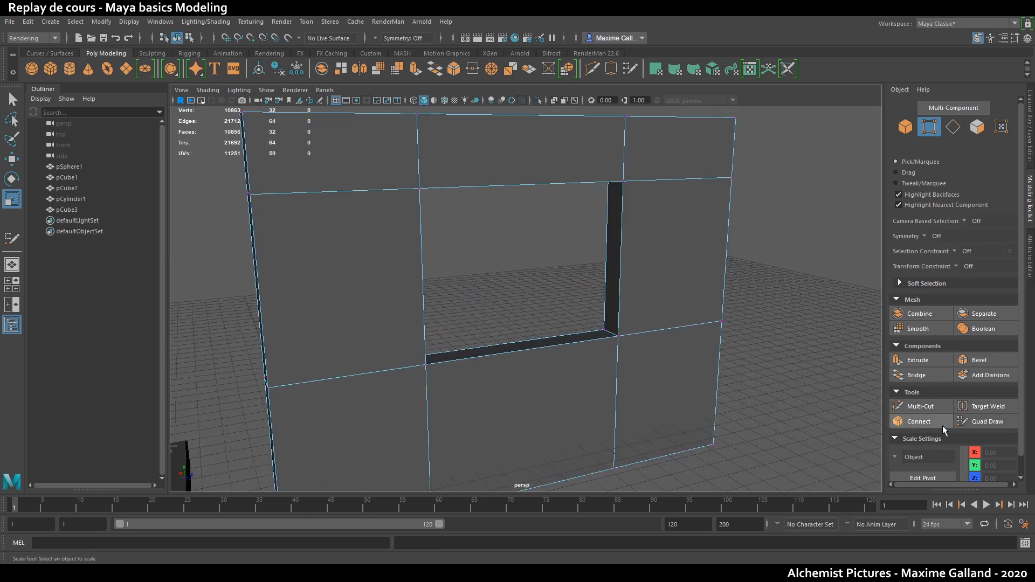
left_click(987, 421)
left_click_drag(620, 330, 594, 326, "alt")
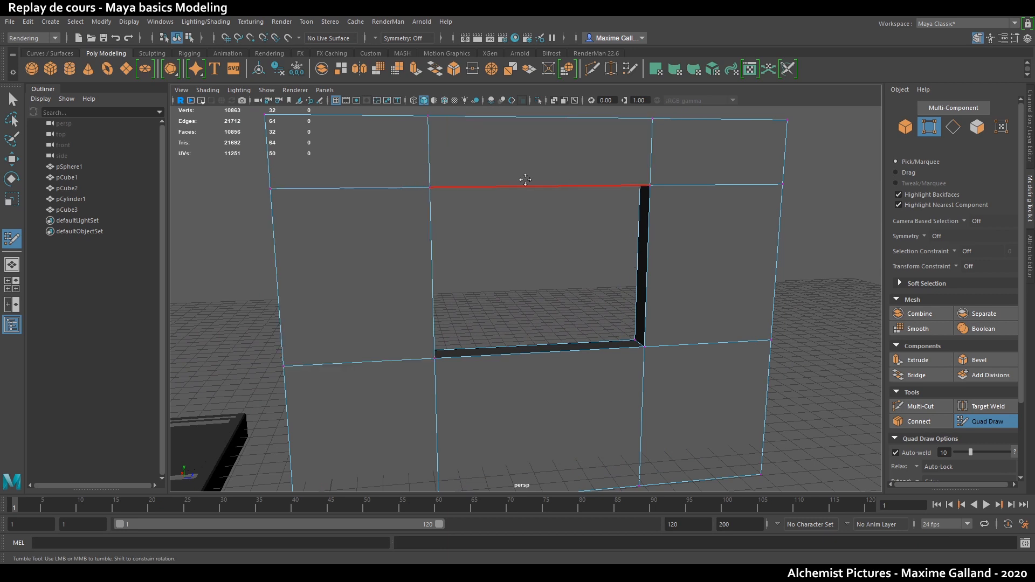
left_click_drag(617, 263, 571, 251, "alt")
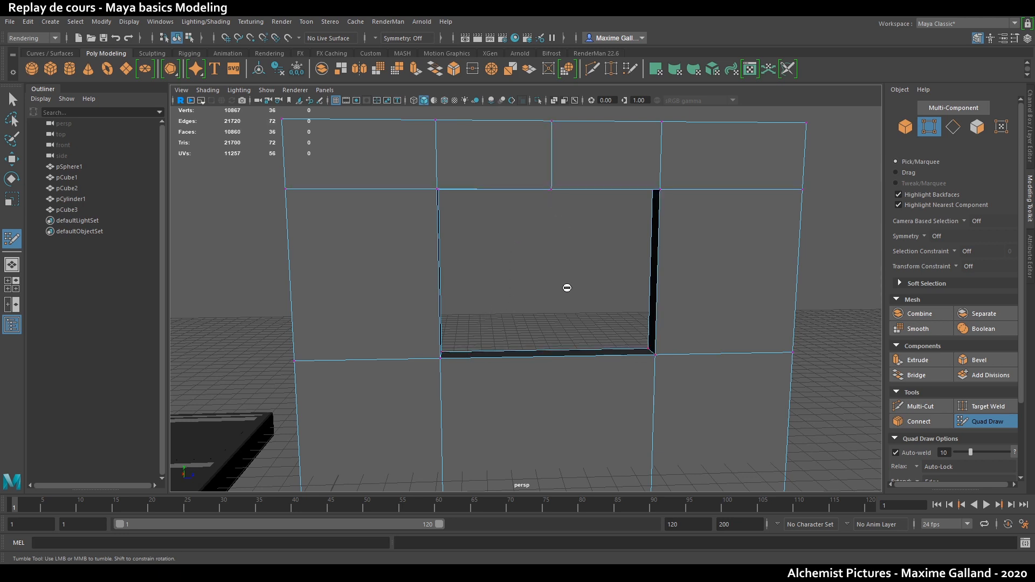
- Insert matching mid-edge loops below and on both sides of the window opening, and leave Quad Draw
left_click(553, 353, "ctrl")
left_click(439, 275, "ctrl")
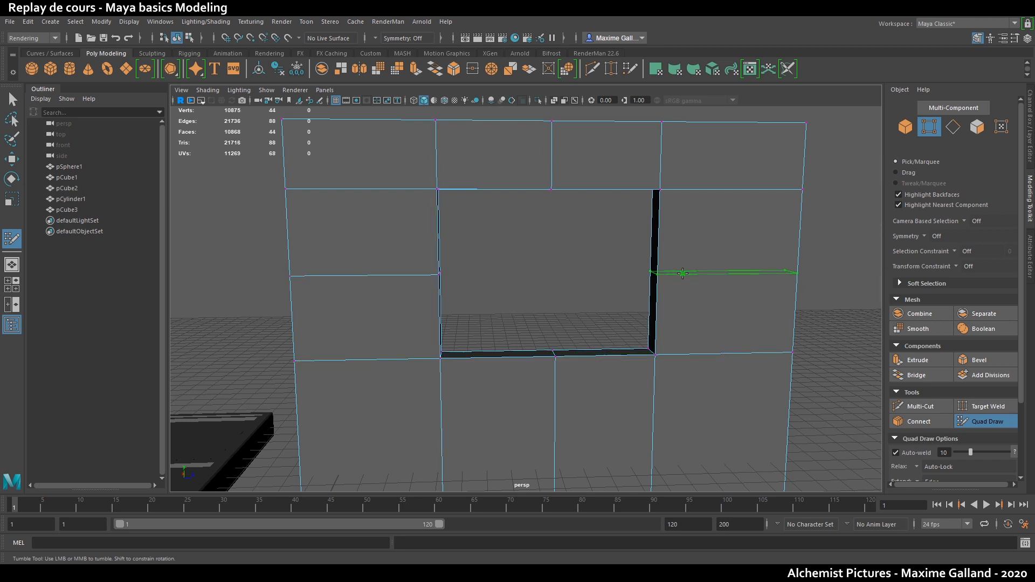
left_click(681, 274, "ctrl")
key("q")
mouse_move(645, 280)
left_mouse_down("alt")
mouse_move(580, 282)
mouse_move(552, 249)
mouse_move(550, 221)
left_mouse_up("alt")
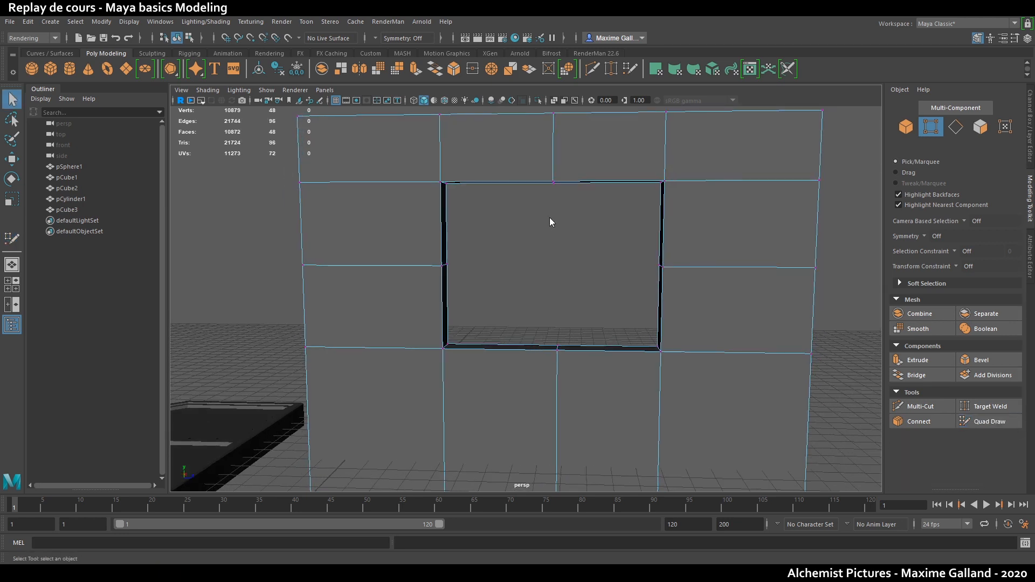
- Select the mid-edge vertices above and below the window opening and scale them flat into one straight vertical line
scroll(523, 229, "down", 5)
left_click_drag(532, 278, 536, 273, "alt")
scroll(526, 301, "up", 4)
scroll(523, 337, "down", 2)
left_click_drag(513, 438, 561, 183)
scroll(563, 245, "up", 4)
scroll(555, 256, "down", 4)
scroll(551, 296, "up", 5)
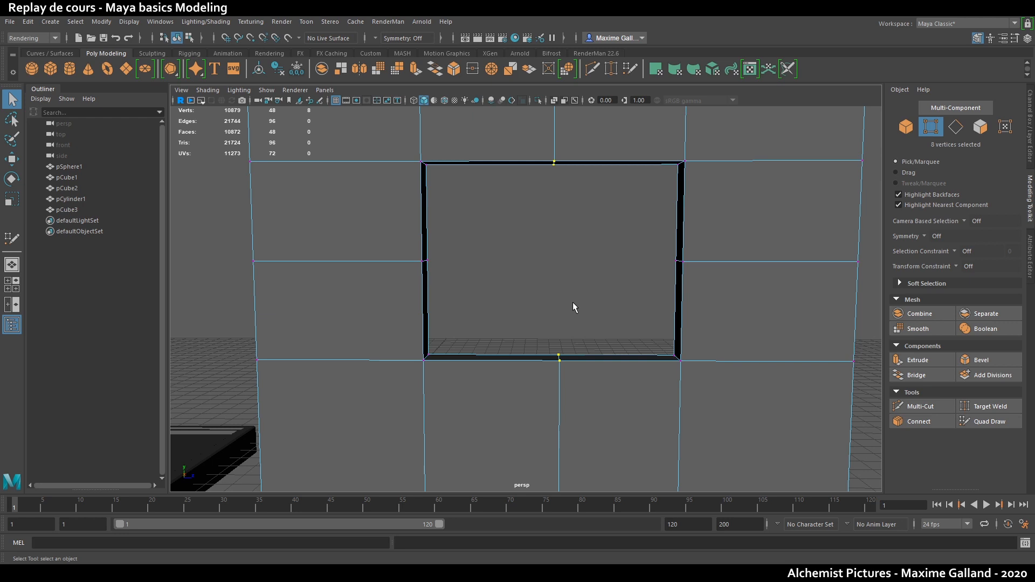
key("r")
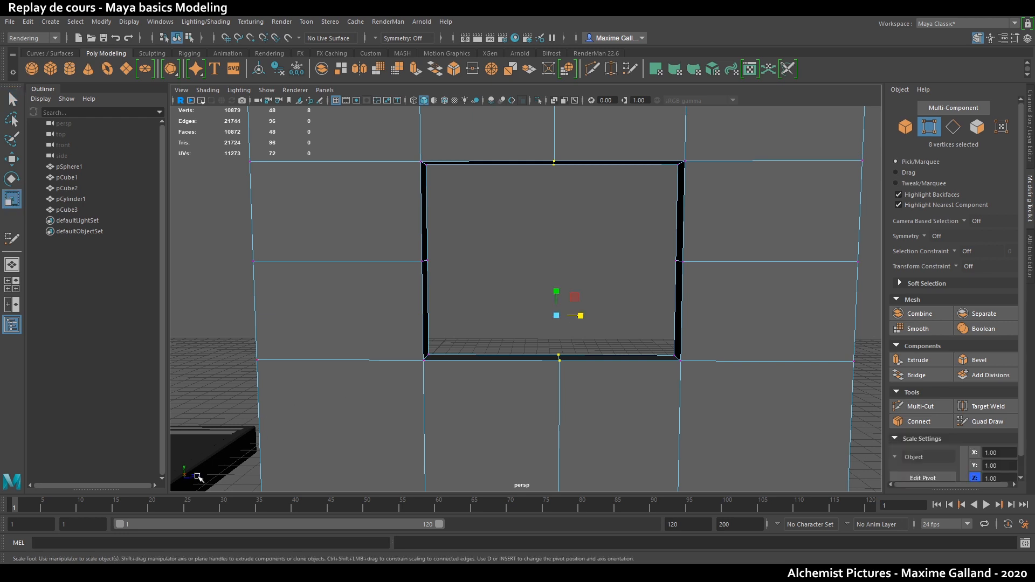
left_click_drag(582, 318, 431, 315)
- Select the mid-edge vertices on both sides of the window opening and try to level them by scaling vertically
left_click_drag(285, 314, 836, 238)
scroll(323, 305, "down", 3)
scroll(602, 302, "up", 2)
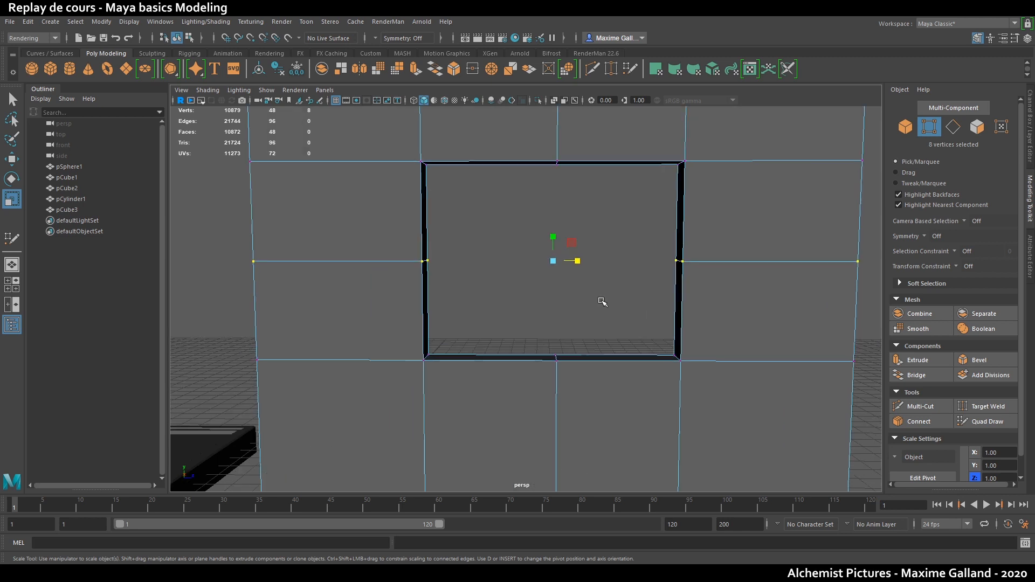
left_click(552, 237)
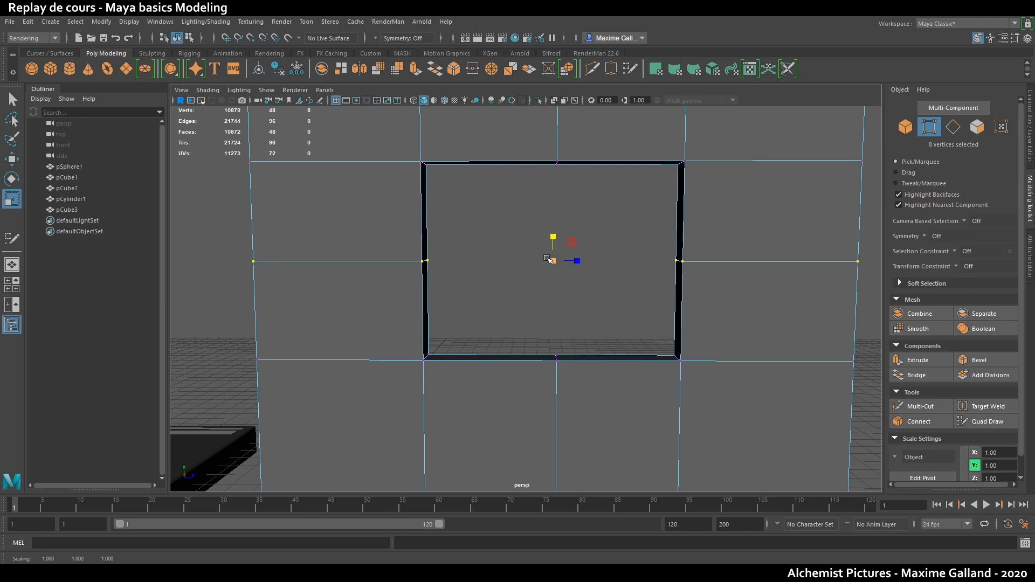
- Reselect the vertical middle line of vertices and try to shift it horizontally to the centre of the opening
scroll(542, 302, "down", 3)
left_click_drag(504, 242, 569, 137)
left_click_drag(505, 136, 568, 505)
scroll(566, 333, "up", 3)
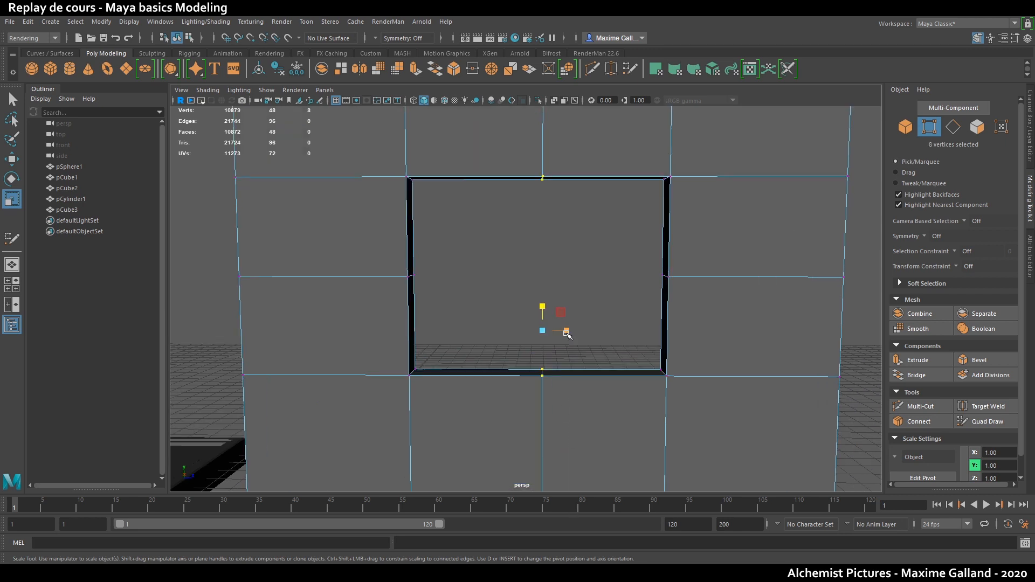
key("w")
left_click_drag(564, 331, 563, 333)
- Undo the vertex alignment and the mid-edge loops inserted around the window opening
key("ctrl+z")
key("ctrl+z")
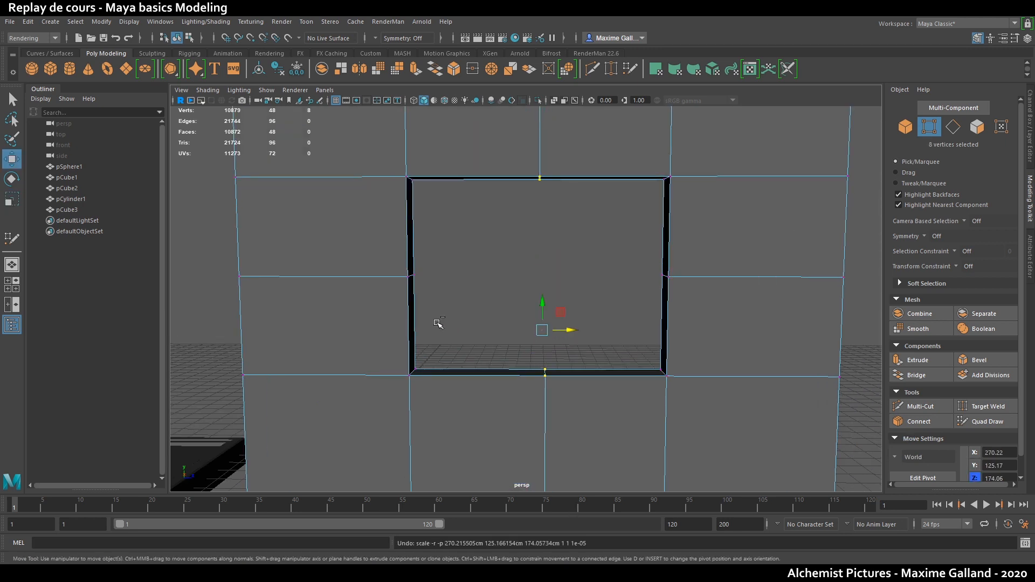
key("ctrl+z")
key("ctrl+z")
key("ctrl+z")
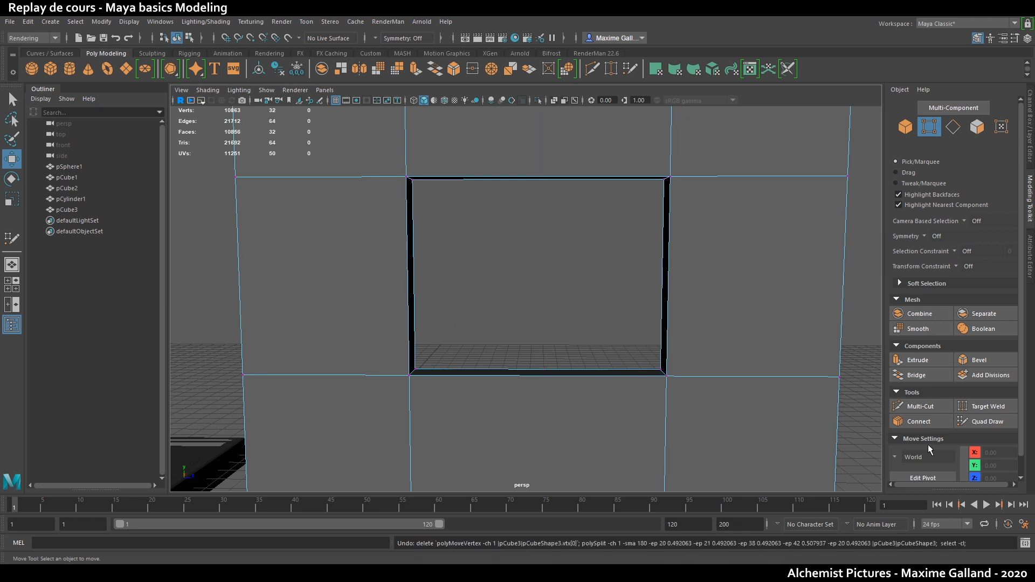
- Insert exactly centred edge loops with Quad Draw above, below and on both sides of the window opening, and leave Quad Draw
left_click(986, 421)
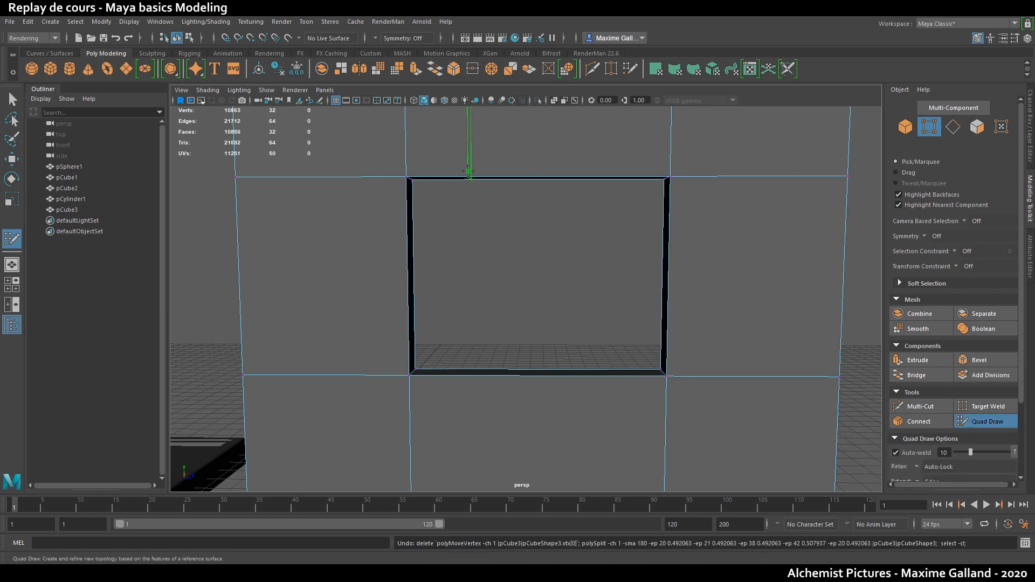
middle_click(479, 383, "ctrl")
middle_click(412, 302, "ctrl")
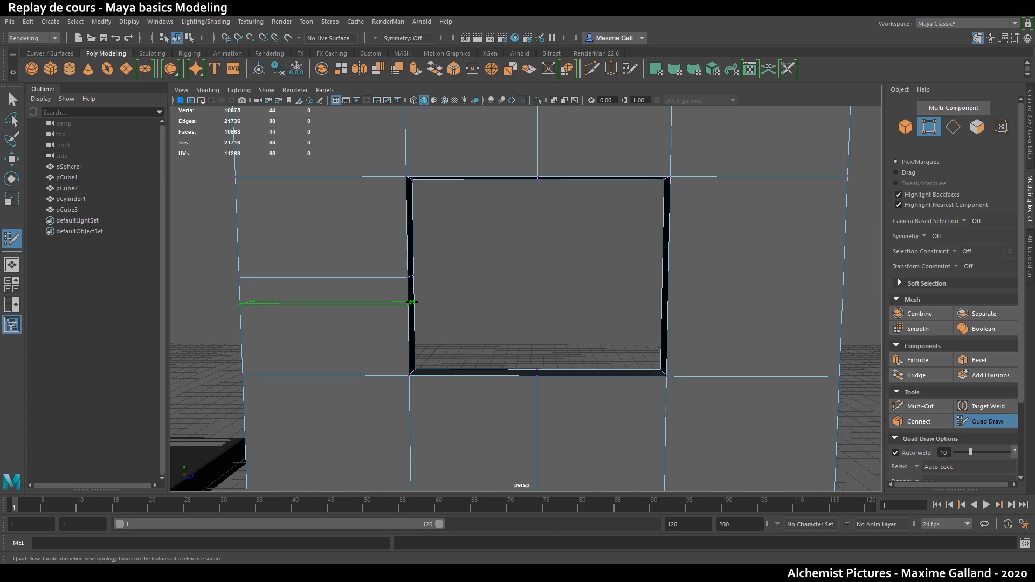
middle_click(671, 316, "ctrl")
key("q")
- Select the middle vertices on the upper and lower borders of the opening and scale them vertically outward by about 1.5
scroll(544, 299, "down", 5)
mouse_move(526, 293)
left_mouse_down("alt")
mouse_move(554, 296)
mouse_move(545, 299)
left_mouse_up("alt")
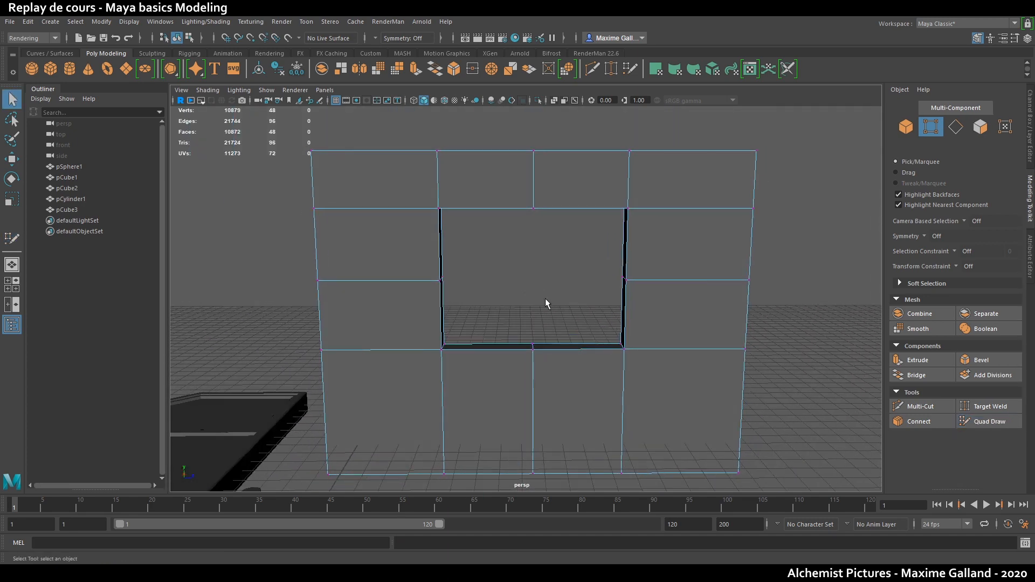
mouse_move(535, 298)
left_mouse_down("alt")
mouse_move(587, 303)
mouse_move(538, 307)
left_mouse_up("alt")
scroll(539, 308, "up", 5)
scroll(529, 269, "down", 5)
scroll(523, 247, "up", 4)
mouse_move(528, 269)
left_mouse_down("alt")
mouse_move(523, 247)
mouse_move(511, 264)
left_mouse_up("alt")
scroll(518, 265, "down", 3)
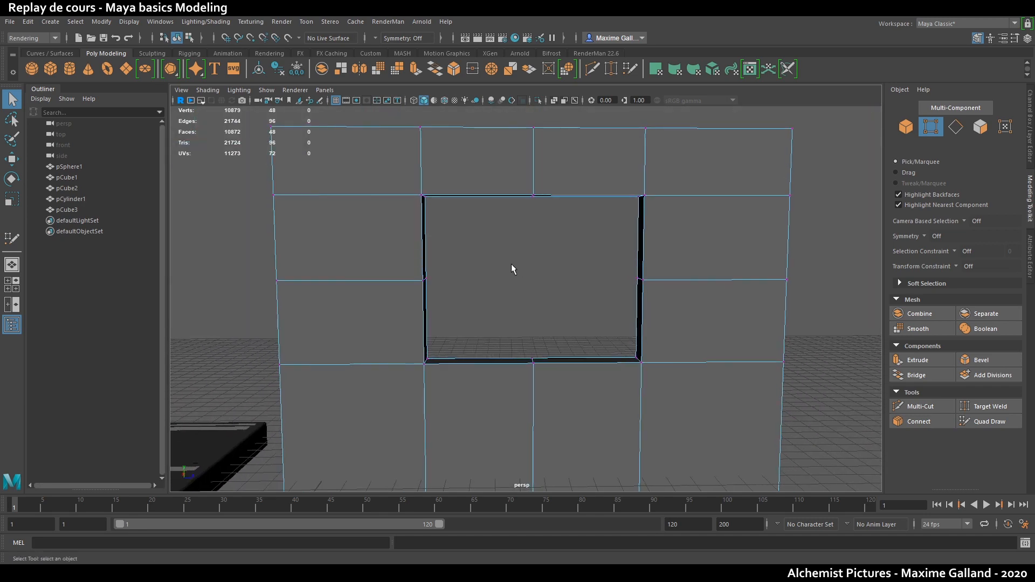
left_click_drag(542, 208, 547, 192)
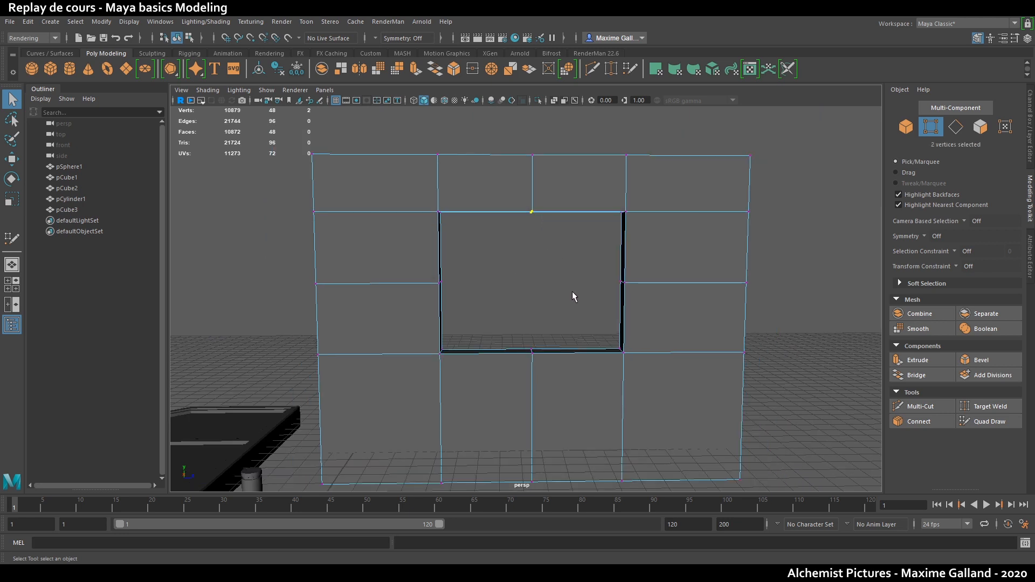
left_click_drag(498, 297, 551, 363, "shift")
key("r")
left_click_drag(532, 263, 533, 248)
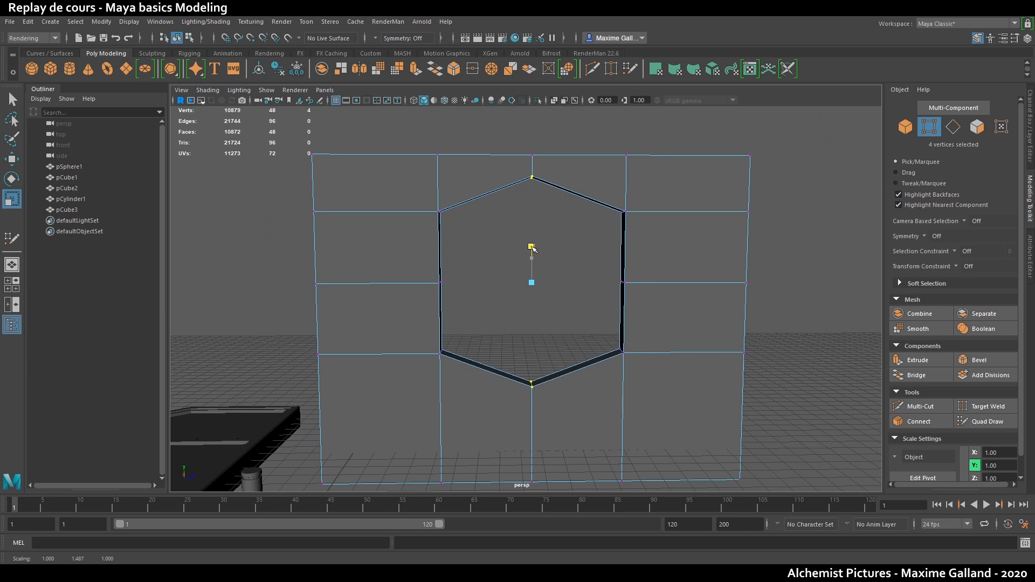
- Scale the middle vertices on the opening's two side borders outward to form an octagon, and return to object mode
left_click_drag(418, 307, 642, 270)
left_click_drag(552, 284, 582, 302)
key("q")
right_click_drag(629, 239, 651, 217)
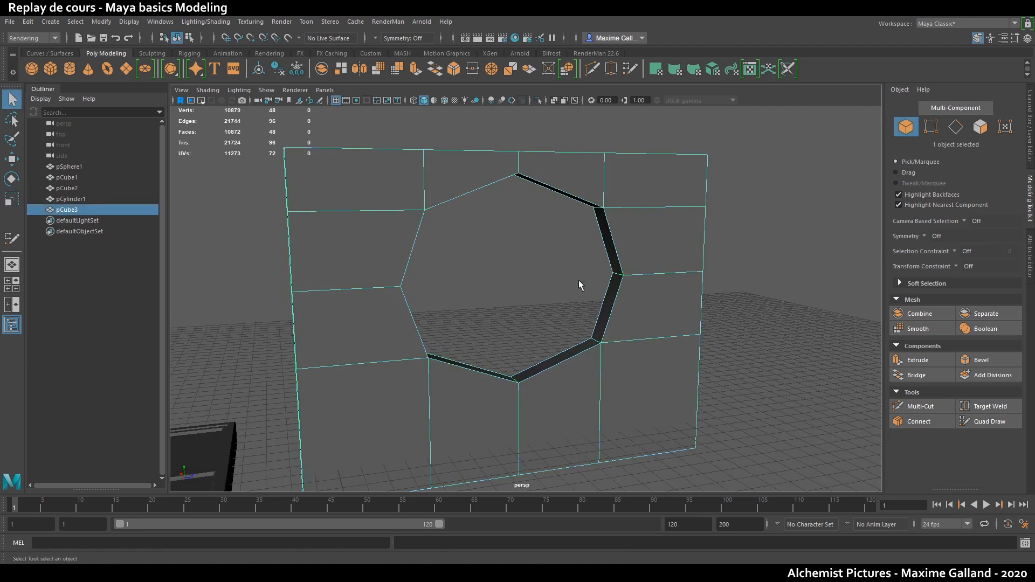
- Select all 16 vertices of the octagonal opening and move them horizontally along Z toward one side of the wall
left_click_drag(587, 276, 508, 282, "alt")
right_click_drag(509, 282, 542, 302, "alt")
mouse_move(541, 302)
left_mouse_down("alt")
mouse_move(559, 303)
mouse_move(532, 292)
left_mouse_up("alt")
scroll(550, 297, "down", 5)
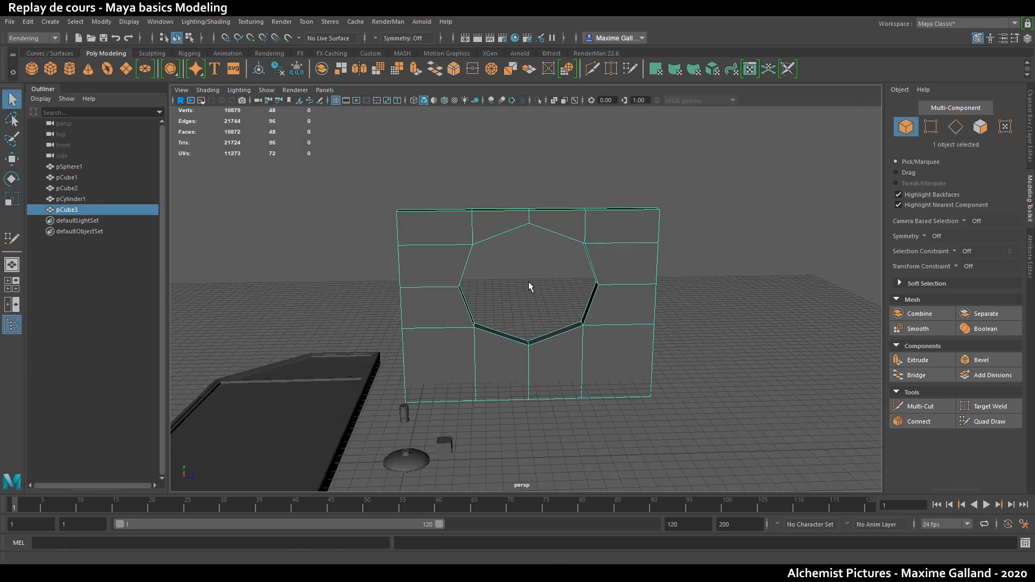
left_click_drag(539, 258, 490, 238, "alt")
key("F9")
left_click_drag(452, 365, 609, 226)
key("w")
left_click_drag(545, 265, 493, 276)
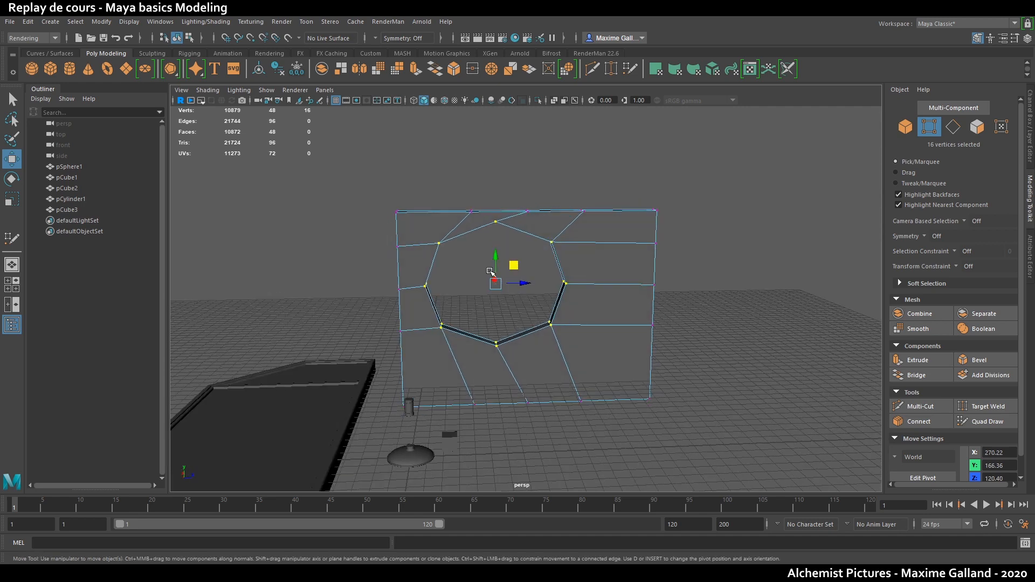
- Vertex-snap the first upper and the first two lower border vertices of the wall into vertical line with the opening's corners
scroll(488, 270, "up", 4)
middle_click_drag(463, 246, 487, 277, "alt")
left_click_drag(486, 277, 446, 261, "alt")
key("v")
right_click_drag(453, 302, 426, 345, "alt")
middle_click_drag(458, 431, 486, 366, "alt")
left_click_drag(483, 462, 490, 357)
key("v")
left_click_drag(561, 464, 573, 393)
key("v")
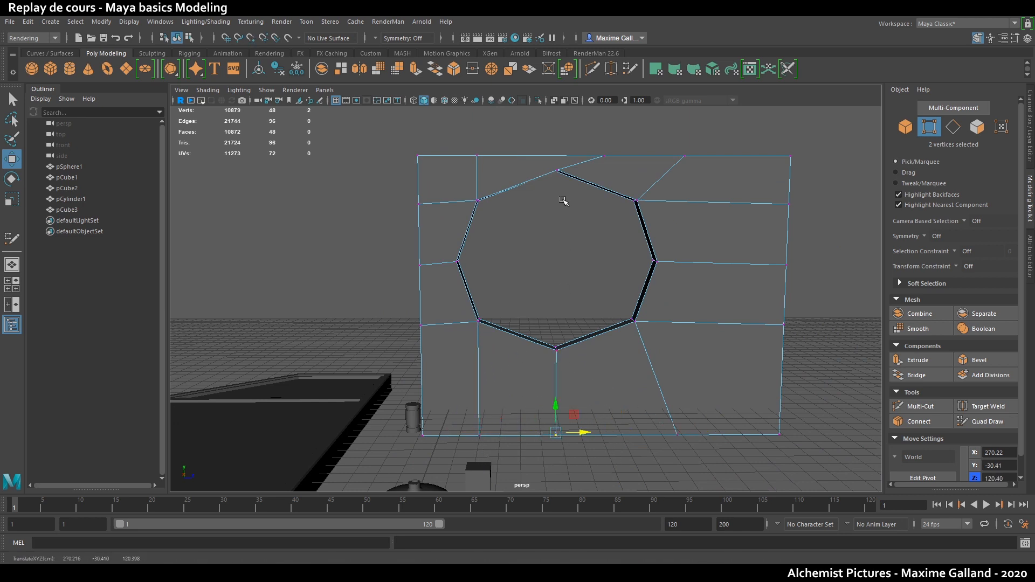
- Vertex-snap the remaining upper and lower border vertices of the wall into vertical line with the opening's corners
key("v")
left_click_drag(580, 138, 570, 167)
key("v")
left_click_drag(644, 130, 644, 193)
left_click_drag(707, 459, 645, 338)
key("v")
- Vertex-snap the wall's near side-border vertices level with the opening's corners, and return to object mode
left_click_drag(396, 277, 454, 262)
key("v")
left_click_drag(385, 226, 653, 249)
key("v")
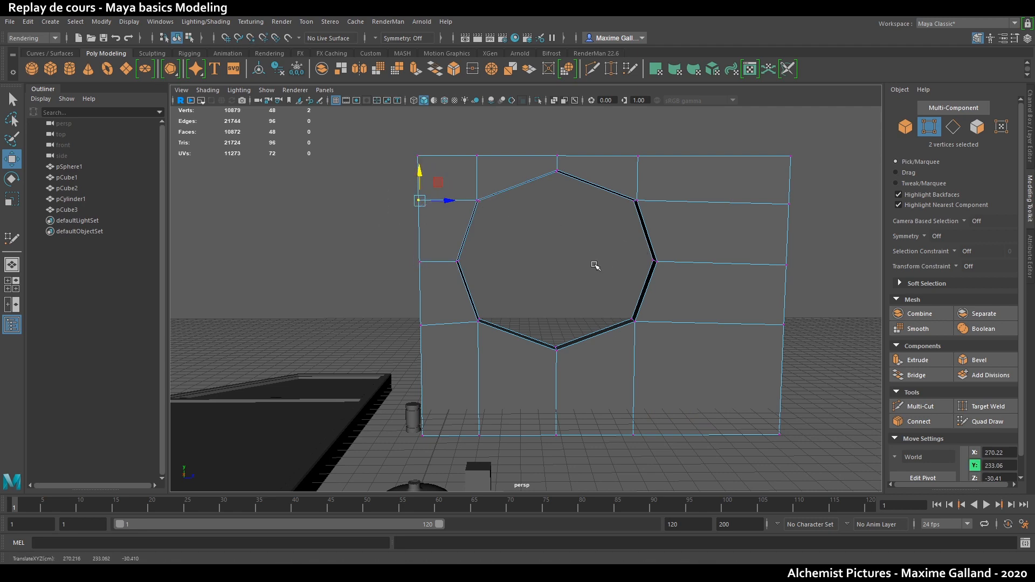
mouse_move(539, 311)
left_mouse_down("alt")
mouse_move(552, 300)
mouse_move(529, 308)
left_mouse_up("alt")
left_click_drag(386, 344, 444, 306)
key("v")
middle_click_drag(443, 322, 477, 322)
left_click_drag(568, 302, 590, 299, "alt")
key("q")
right_click_drag(669, 252, 696, 238)
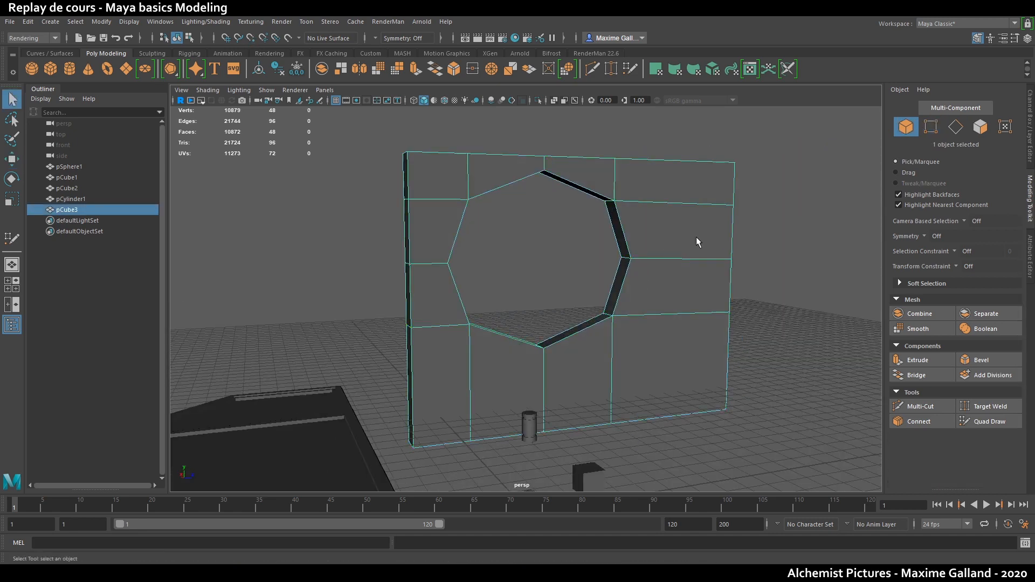
- Select all five modeled objects, move them together away from the grid centre, and clear the selection
left_click_drag(700, 237, 616, 280, "alt")
scroll(646, 264, "down", 5)
middle_click_drag(617, 285, 515, 261, "alt")
left_click_drag(388, 215, 517, 345, "alt")
left_click_drag(603, 381, 261, 177)
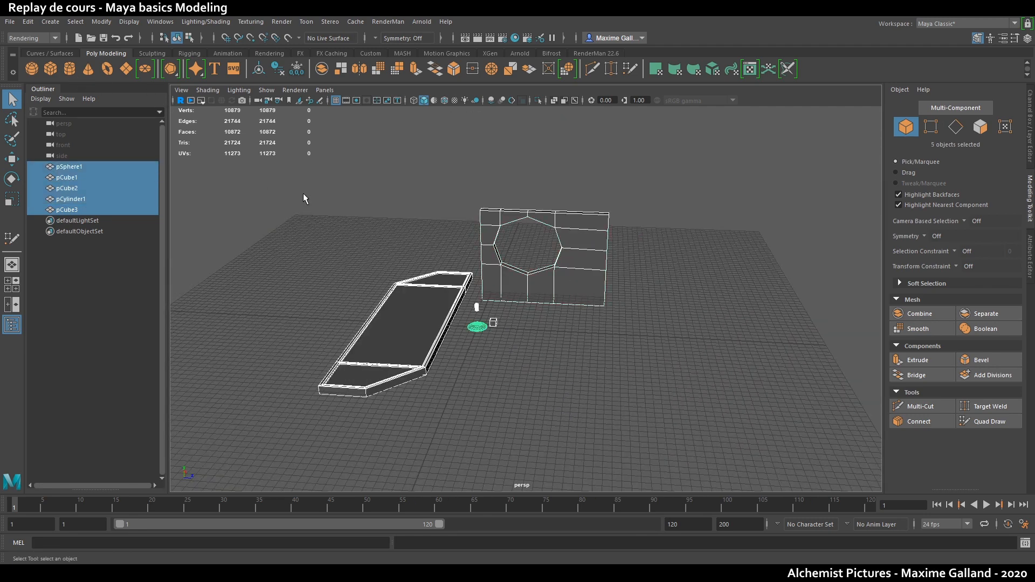
key("w")
left_click_drag(503, 328, 259, 316)
left_click(366, 306)
- Create a polygon cylinder at the origin and scale it into a flat disc of about 169 × 5 × 169
scroll(340, 322, "up", 5)
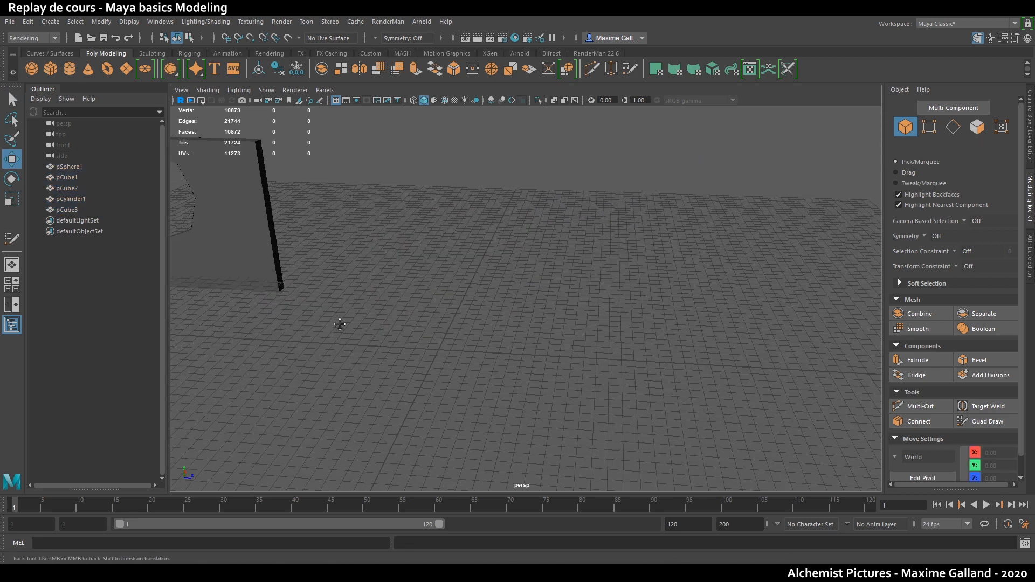
middle_click_drag(340, 323, 487, 291, "alt")
left_click(69, 68)
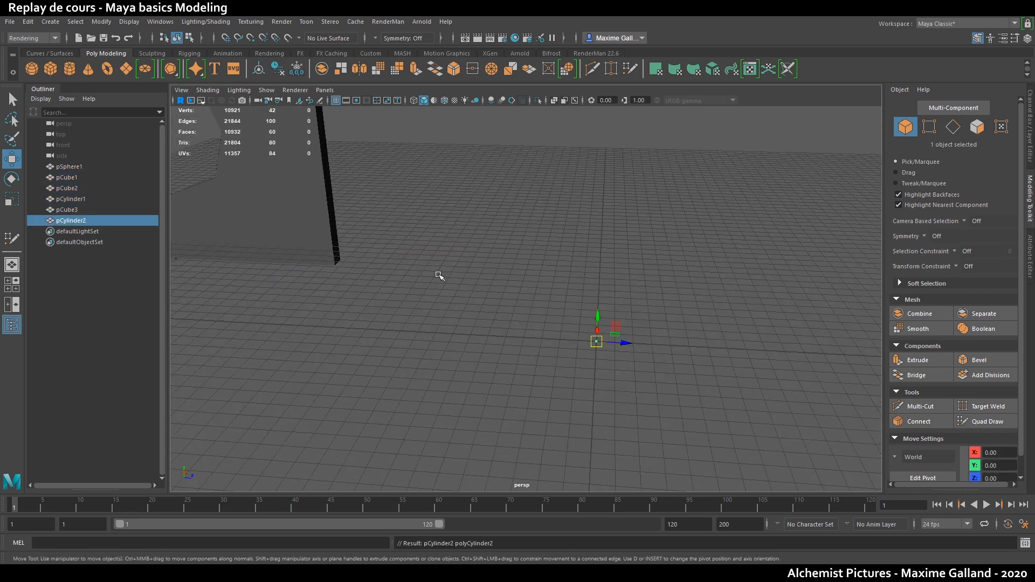
left_click_drag(439, 275, 485, 287, "alt")
key("r")
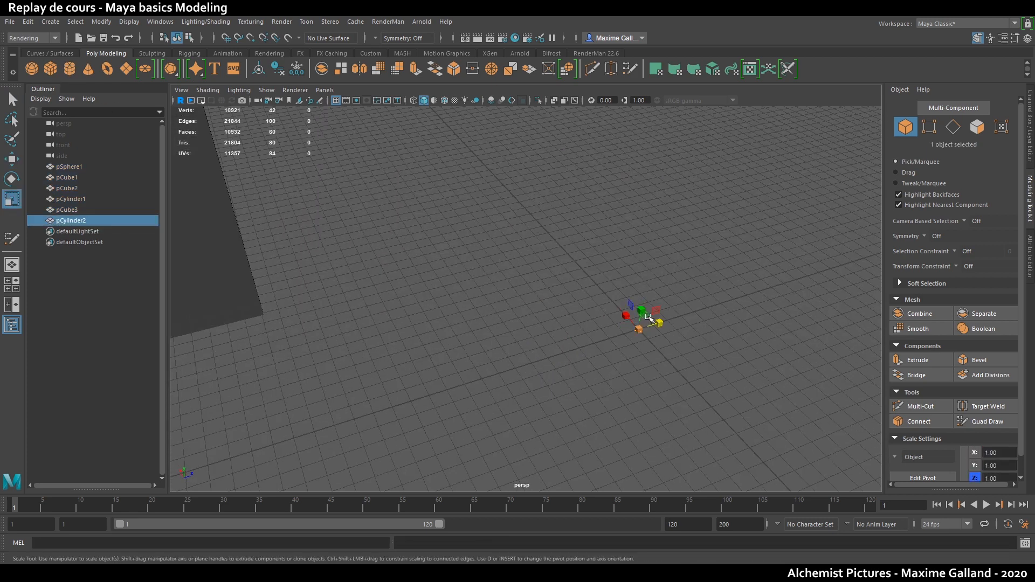
left_click_drag(648, 316, 830, 162)
scroll(717, 281, "up", 10)
key("w")
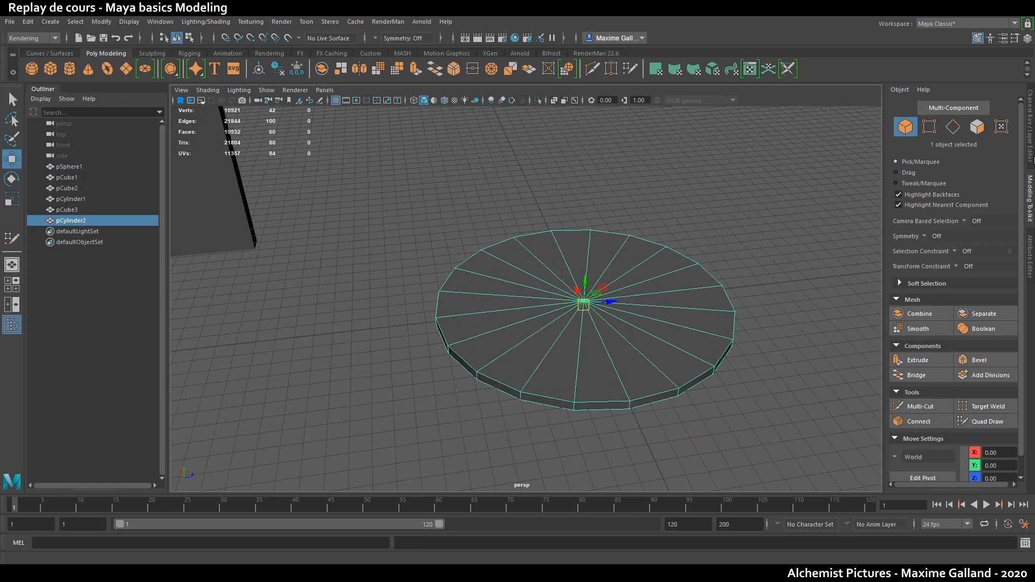
- Open the Attribute Editor, examine the new cylinder's transform and shape nodes, and toggle the Outliner off and on
left_click(1030, 148)
left_click(1030, 253)
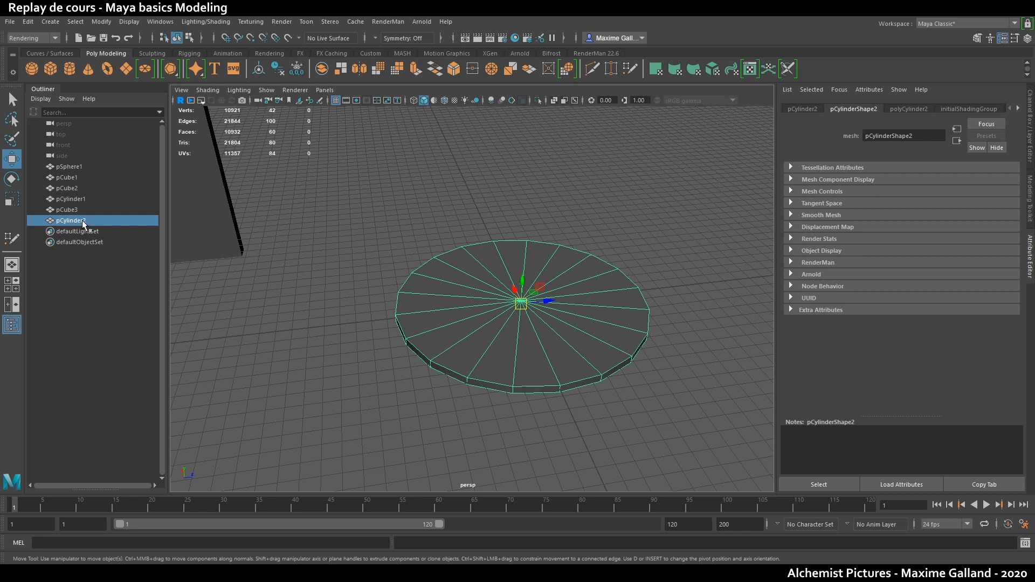
left_click(805, 110)
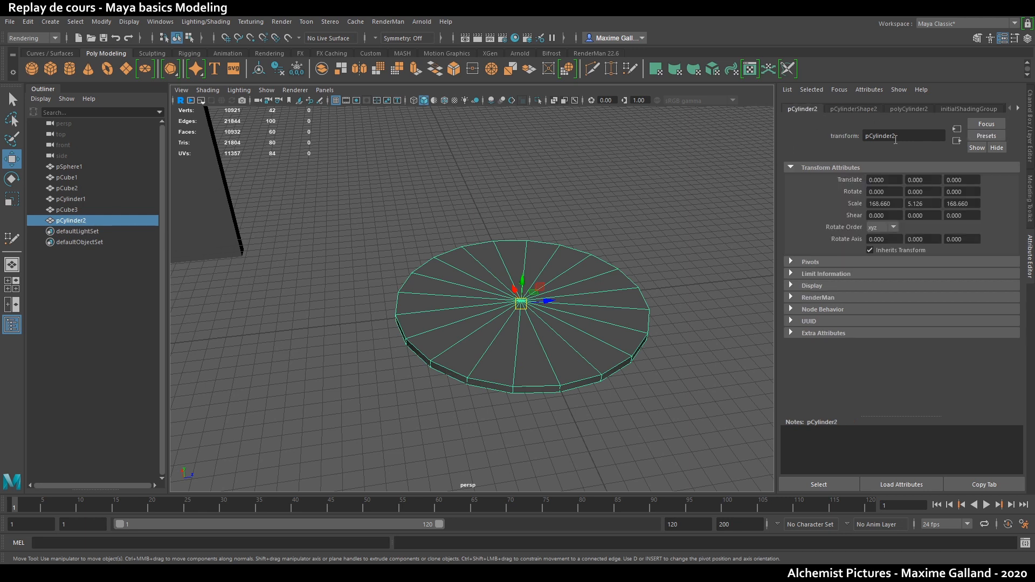
left_click(841, 110)
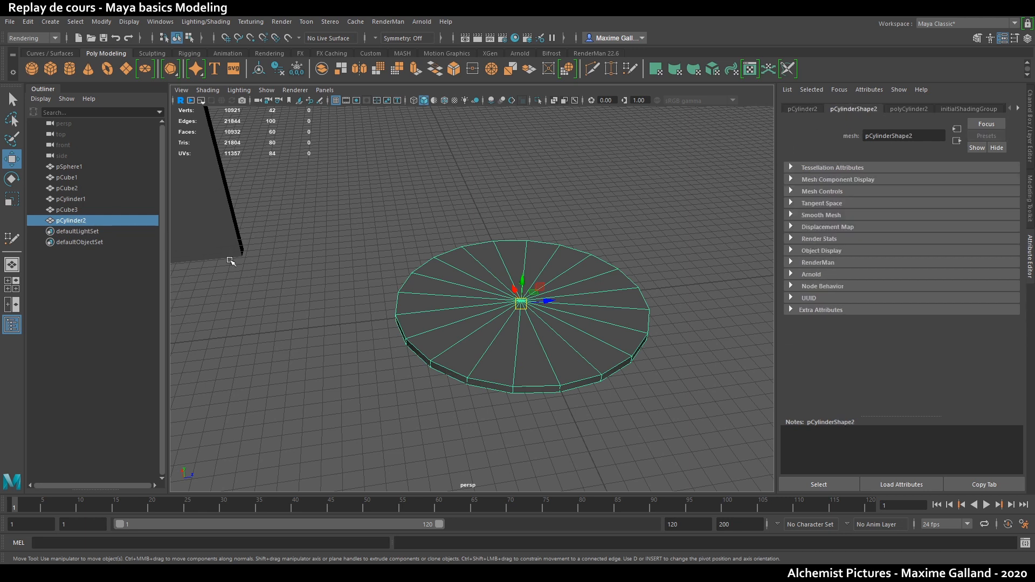
left_click(11, 326)
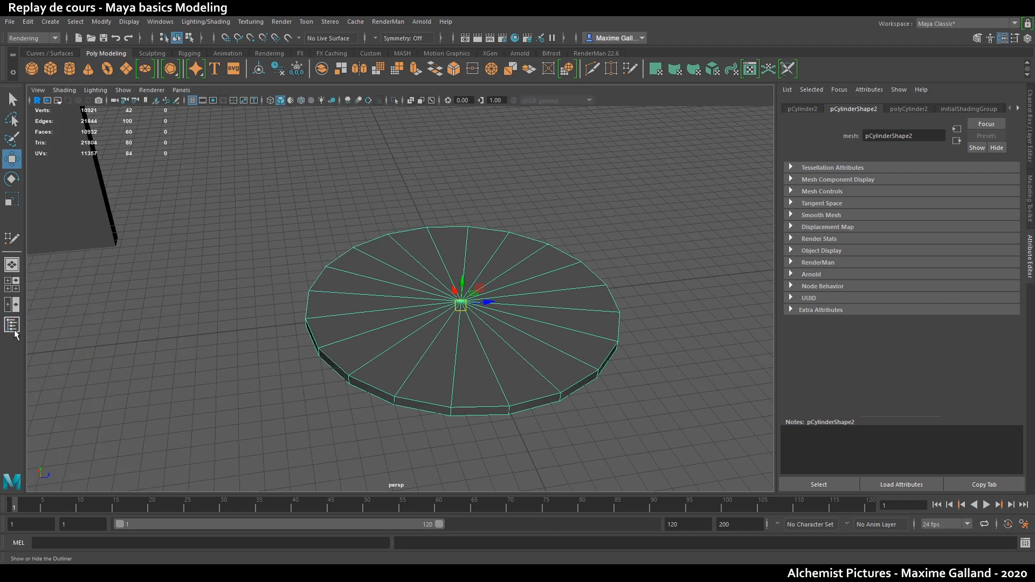
left_click(12, 325)
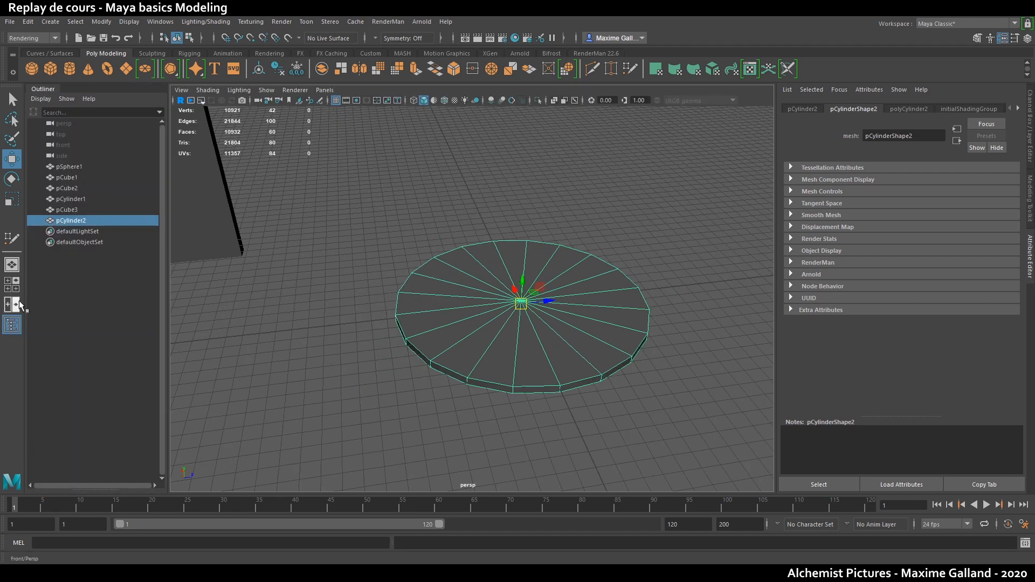
- Rename the new cylinder as Base_mur and keep it selected
double_click(75, 221)
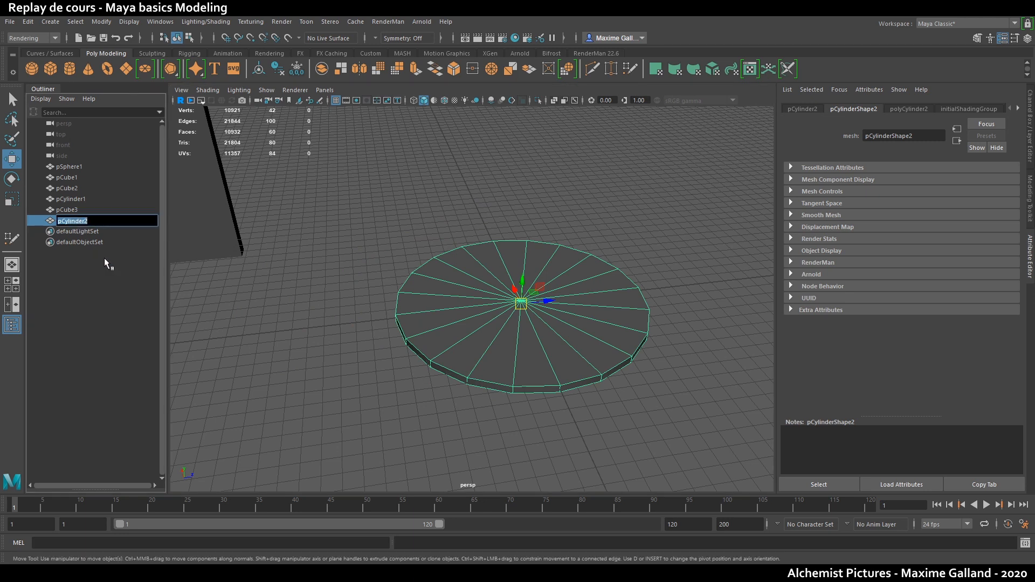
type("Base_mur")
left_click(121, 263)
double_click(75, 211)
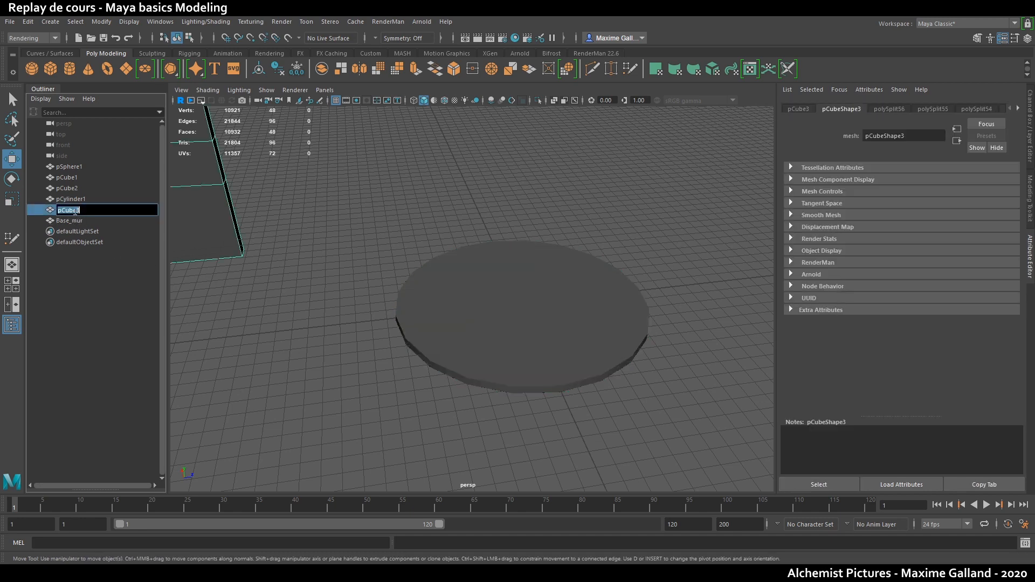
left_click(83, 223)
- Examine the Base_mur disc and its radial cap topology from several angles
scroll(423, 345, "up", 4)
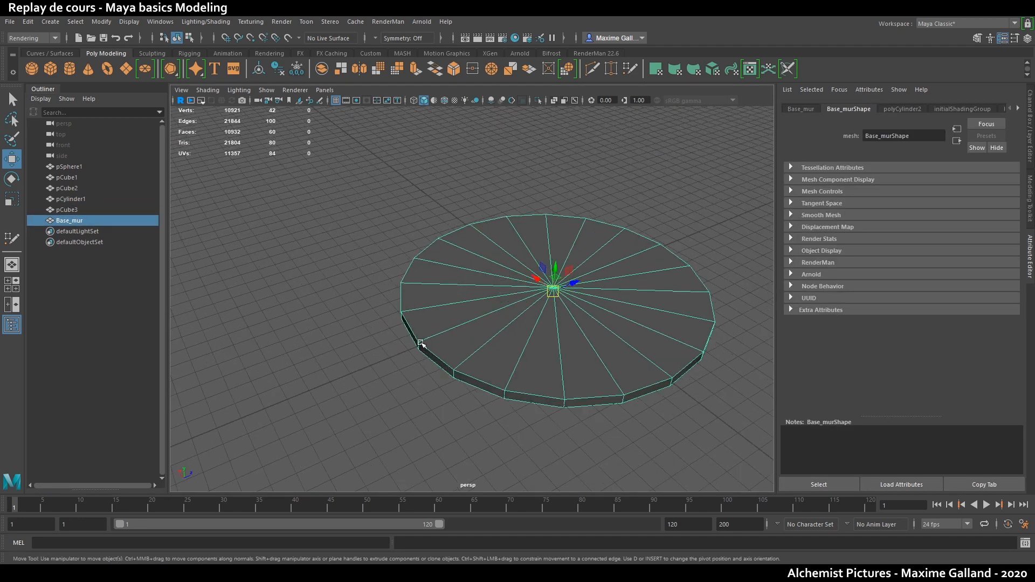
middle_click_drag(421, 349, 370, 303, "alt")
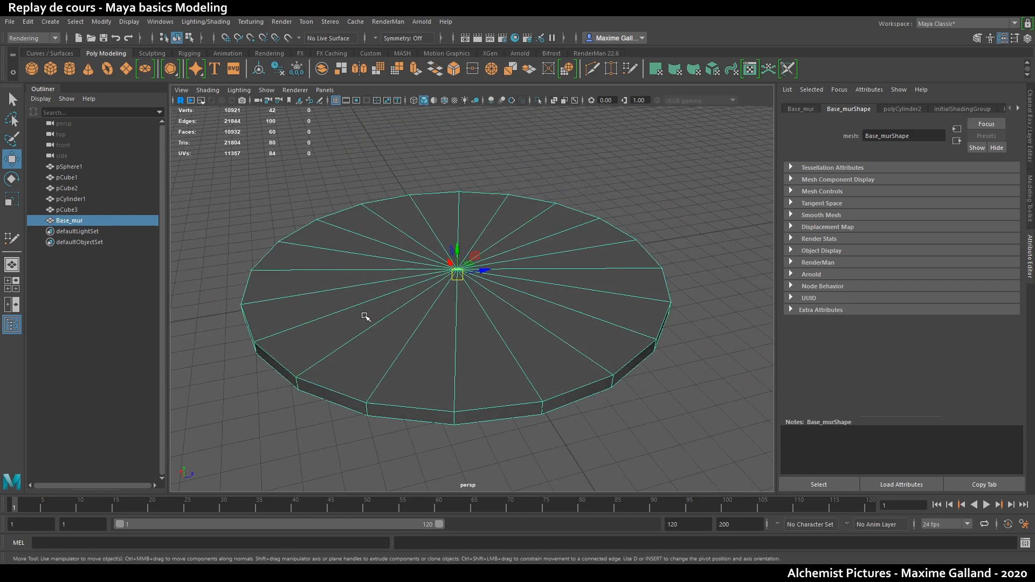
left_click_drag(419, 308, 418, 316, "alt")
left_click_drag(452, 251, 454, 289, "alt")
scroll(480, 272, "down", 5)
scroll(455, 289, "up", 4)
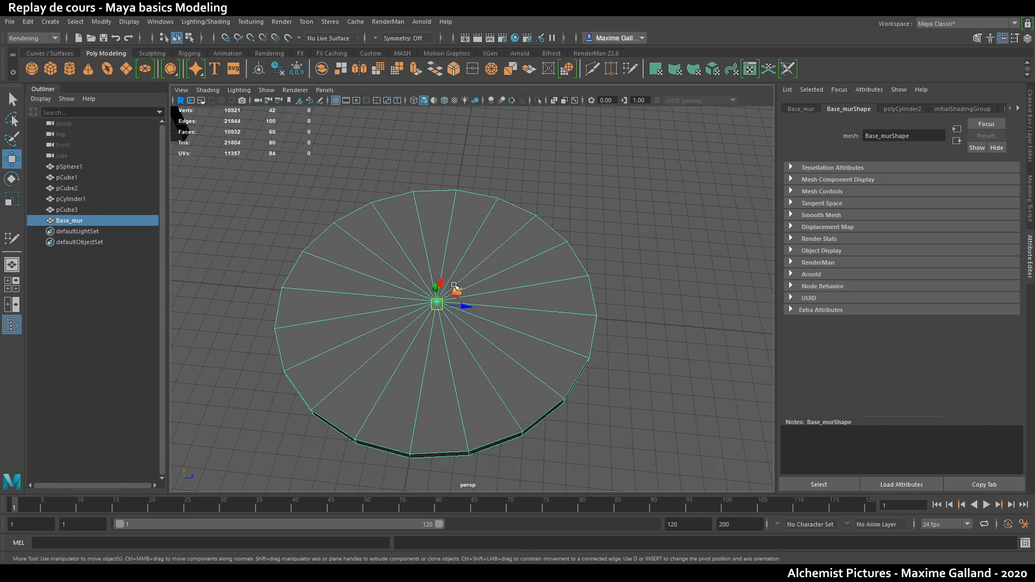
middle_click_drag(455, 289, 530, 309, "alt")
left_click_drag(577, 310, 545, 278, "alt")
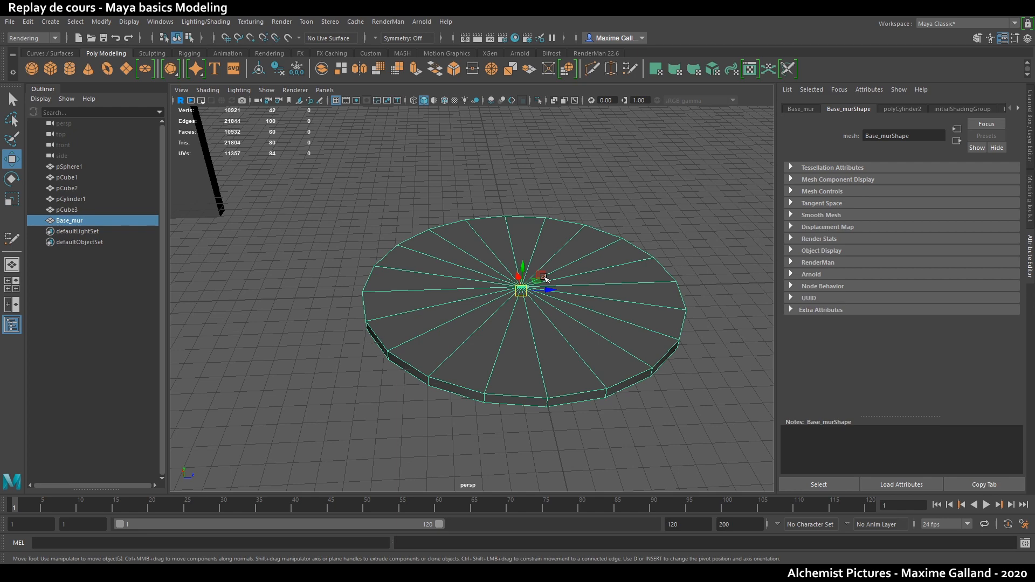
- Examine Base_mur's transform, shape and polyCylinder nodes in the Attribute Editor, ending on the cylinder's creation parameters
left_click_drag(545, 277, 491, 285, "alt")
scroll(485, 319, "up", 3)
scroll(480, 325, "down", 3)
left_click(809, 109)
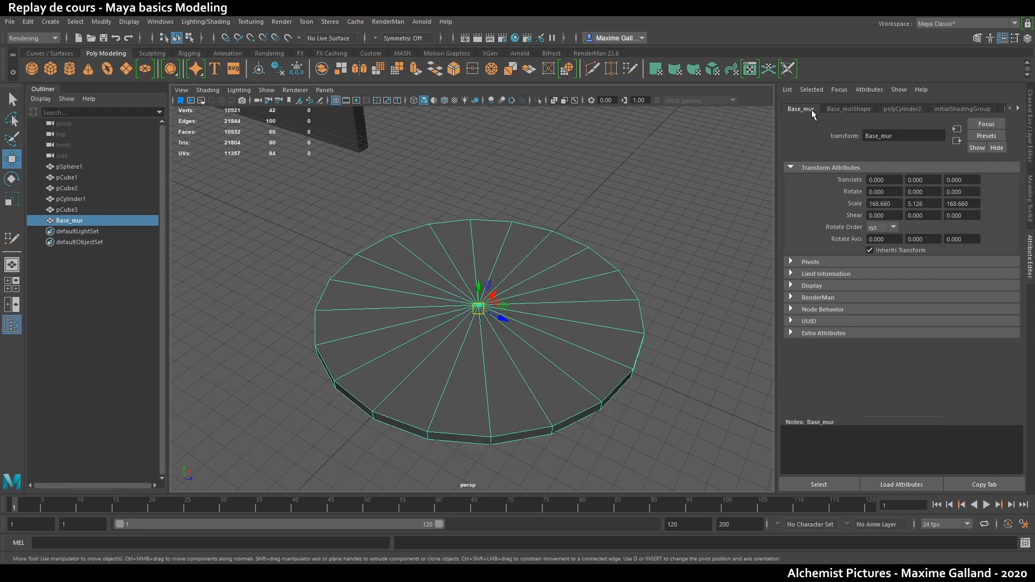
left_click(843, 110)
left_click(643, 220)
left_click(540, 292)
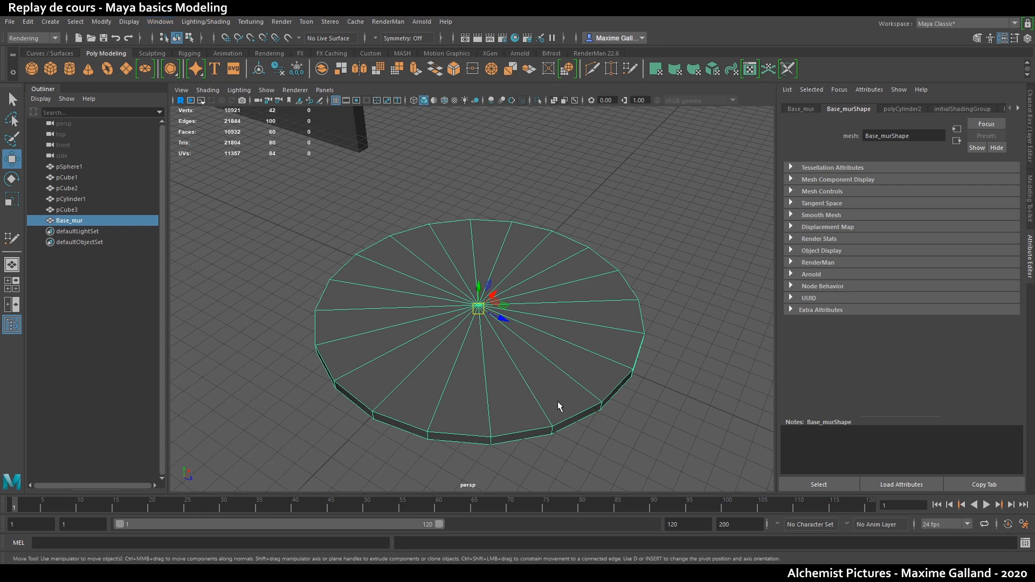
left_click(225, 282)
left_click(397, 293)
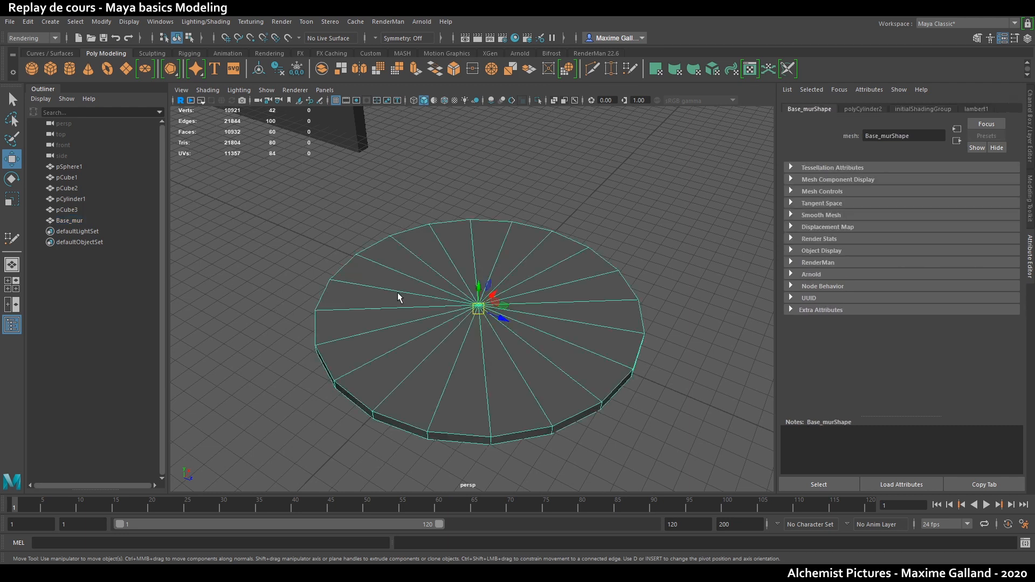
left_click(587, 384)
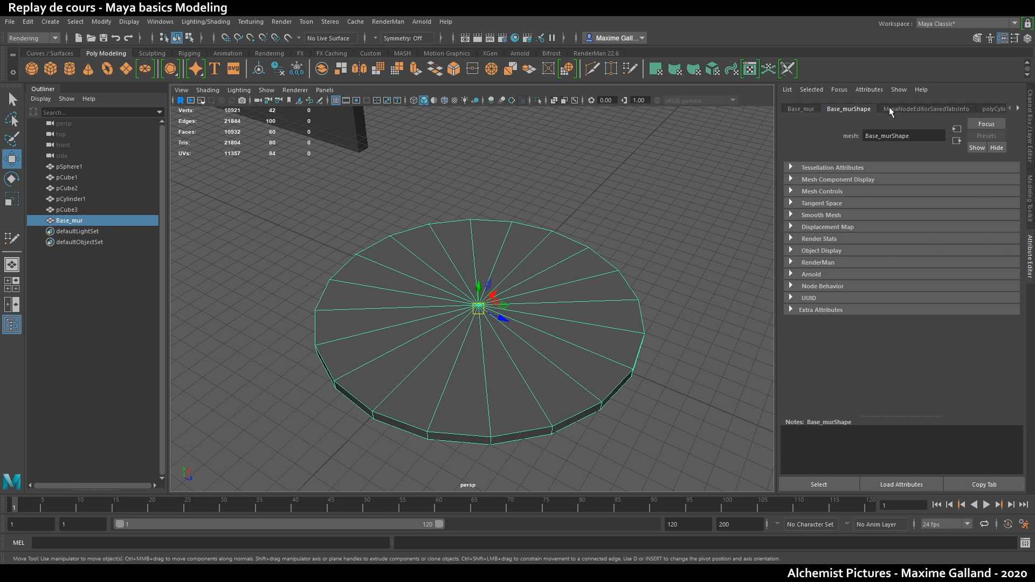
left_click(803, 108)
left_click(848, 109)
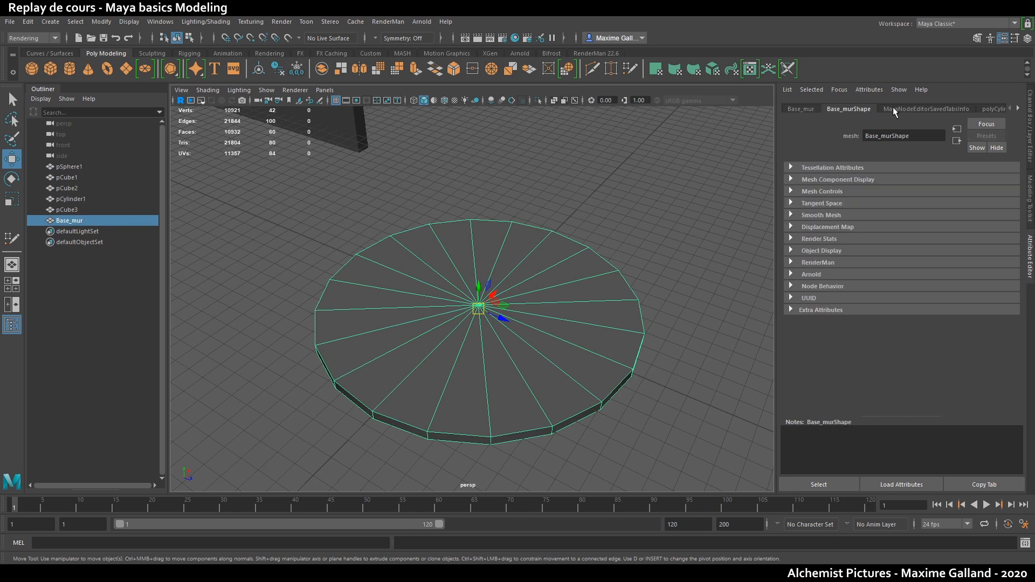
left_click(986, 108)
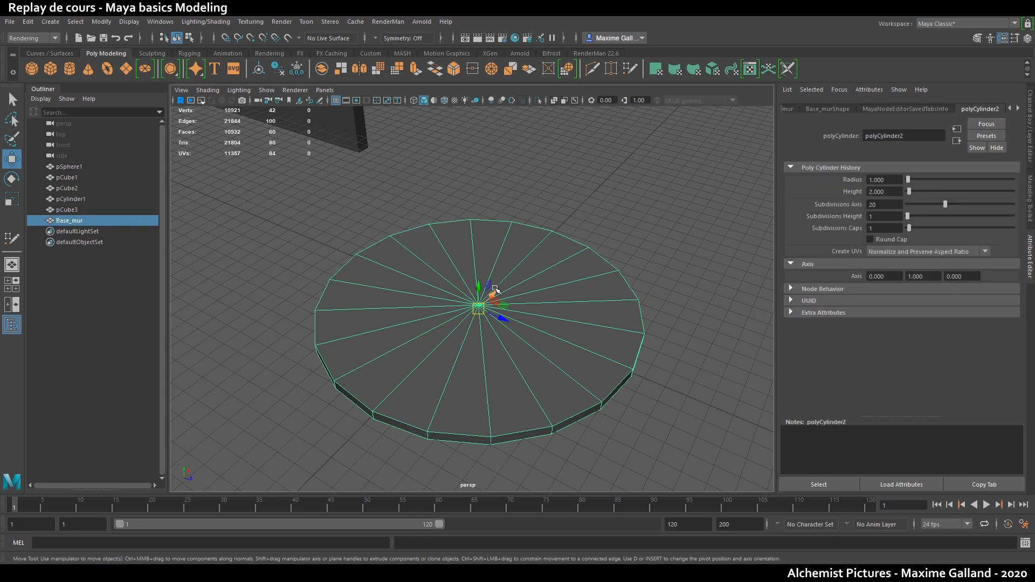
left_click_drag(489, 290, 519, 283, "alt")
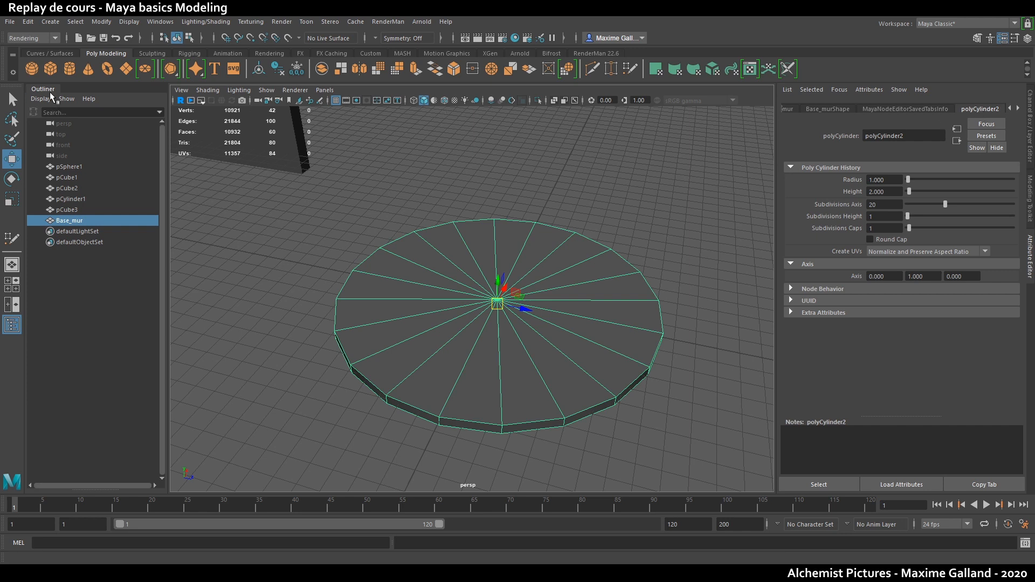
- Try adding a second polygon cylinder and raising it above the disc, and undo its creation
left_click(69, 68)
left_click_drag(498, 280, 532, 211)
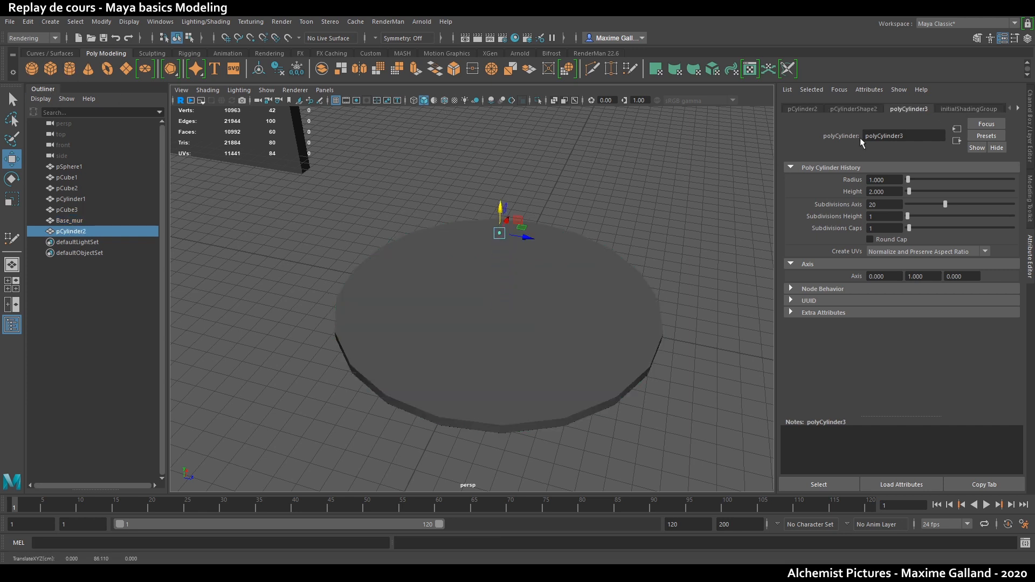
key("ctrl+z")
key("ctrl+z")
key("ctrl+z")
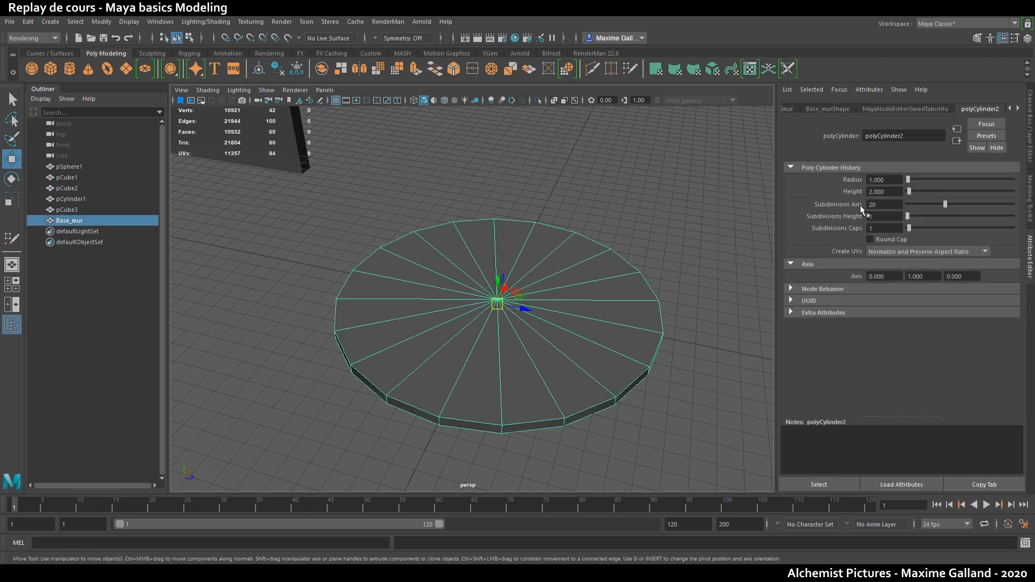
- Set the axis subdivisions of the Base_mur cylinder to 8 to make the disc octagonal
left_click(884, 205)
type("8")
key("Return")
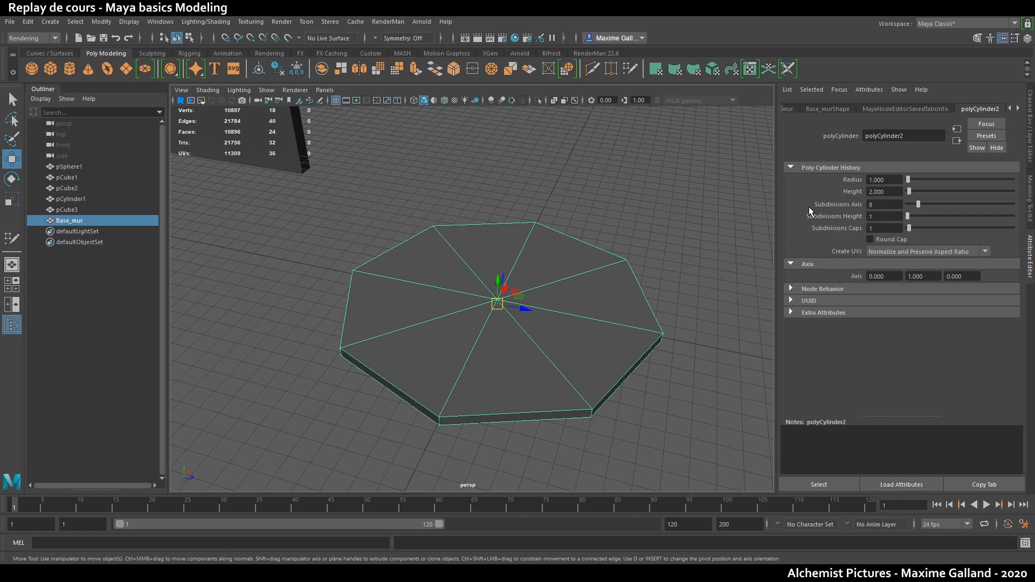
- Select the whole ring of side faces on the octagonal disc and extrude it outward with a thickness of about 57.44
left_click_drag(504, 339, 516, 260, "alt")
right_click_drag(515, 261, 511, 284)
left_click_drag(510, 285, 515, 267, "alt")
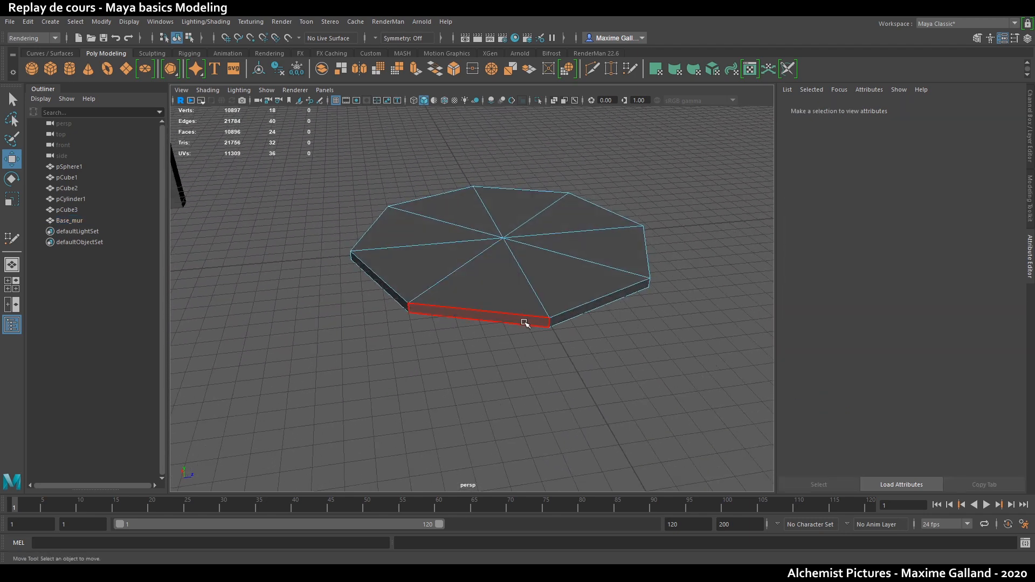
left_click(524, 321)
double_click(563, 318, "shift")
left_click_drag(600, 339, 602, 393, "alt")
key("ctrl+e")
mouse_move(636, 411)
middle_mouse_down()
mouse_move(824, 386)
mouse_move(496, 441)
mouse_move(661, 425)
mouse_move(276, 399)
mouse_move(334, 389)
mouse_move(306, 379)
mouse_move(341, 380)
mouse_move(248, 417)
mouse_move(646, 409)
middle_mouse_up()
scroll(438, 408, "down", 4)
scroll(485, 411, "up", 5)
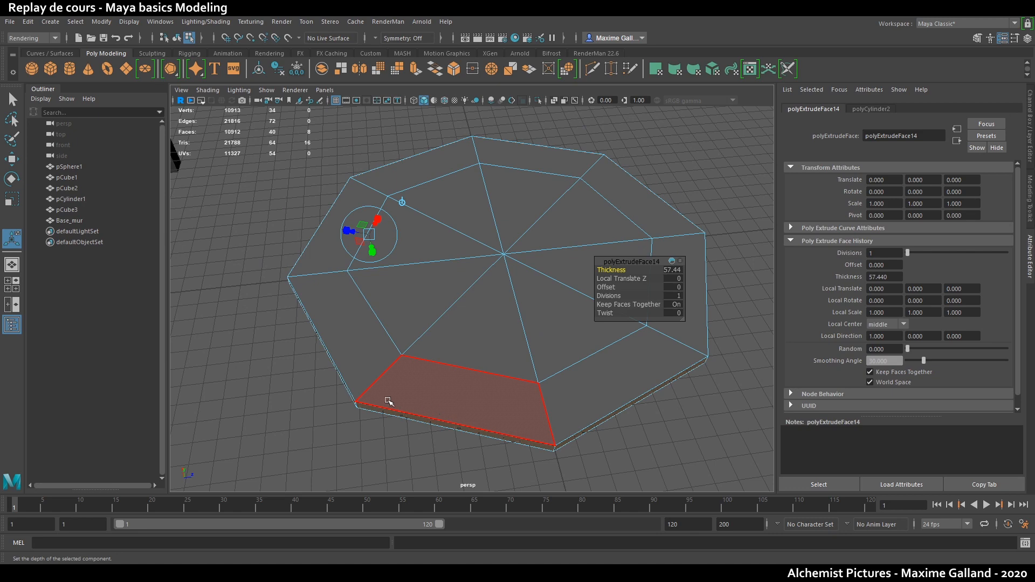
- Square off one outer corner of the extruded octagon by snapping its vertex pair into line with the neighbouring outer points
key("q")
left_click_drag(340, 345, 330, 327, "alt")
middle_click_drag(330, 327, 364, 354, "alt")
right_click_drag(394, 285, 361, 258)
left_click_drag(360, 259, 492, 265, "alt")
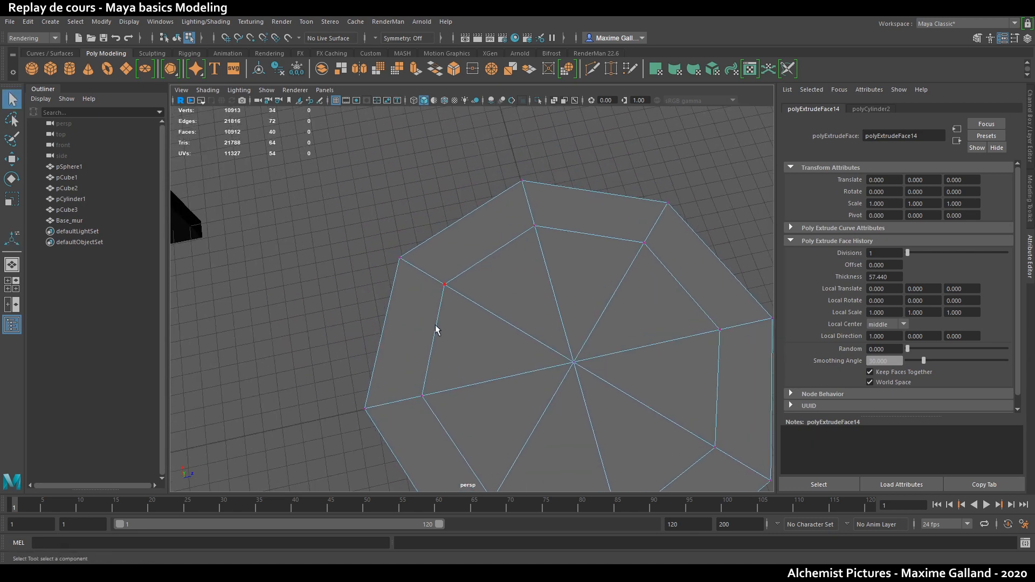
scroll(448, 322, "down", 3)
scroll(431, 338, "up", 2)
left_click(487, 286)
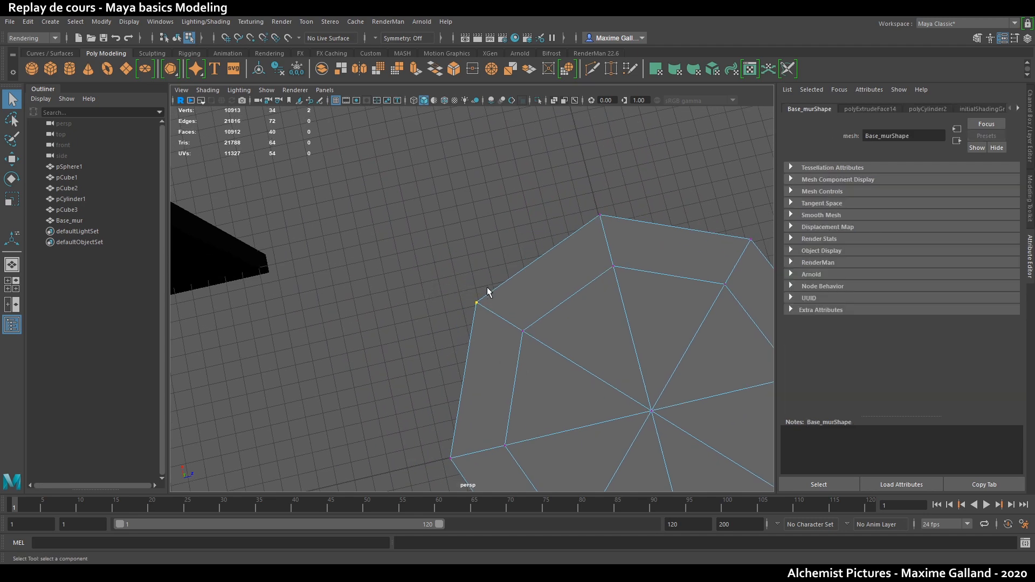
left_click_drag(486, 287, 314, 305, "alt")
scroll(438, 376, "up", 3)
scroll(459, 371, "down", 2)
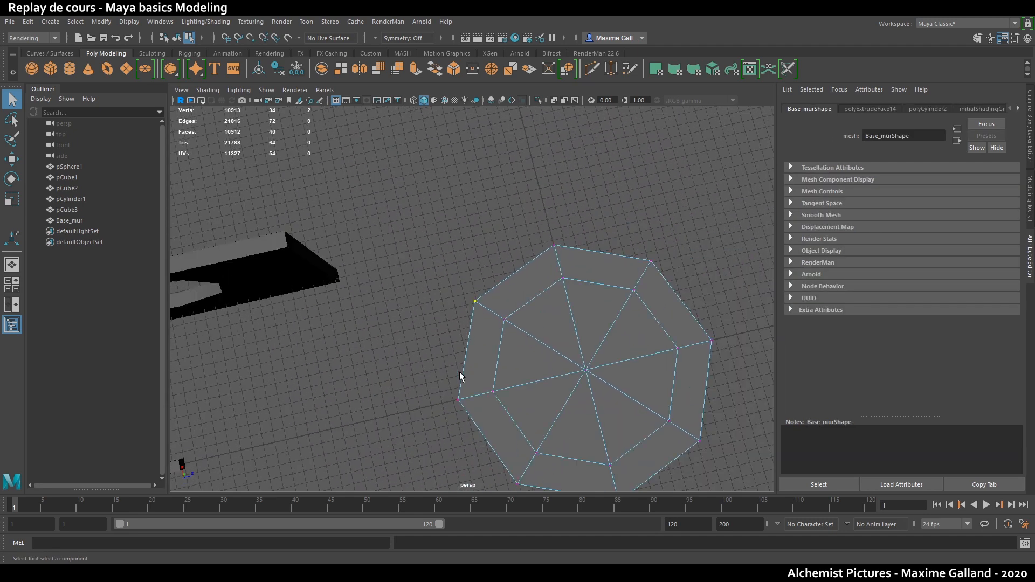
key("w")
left_click_drag(424, 353, 552, 249)
key("v")
key("v")
left_click_drag(492, 262, 460, 399)
- Snap two more diagonal outer vertex pairs into line with their neighbours to form the next square corners
middle_click_drag(557, 400, 446, 270, "alt")
left_click_drag(366, 357, 486, 344)
key("v")
key("v")
left_click_drag(605, 322, 526, 347)
key("v")
key("v")
left_click_drag(619, 316, 605, 187)
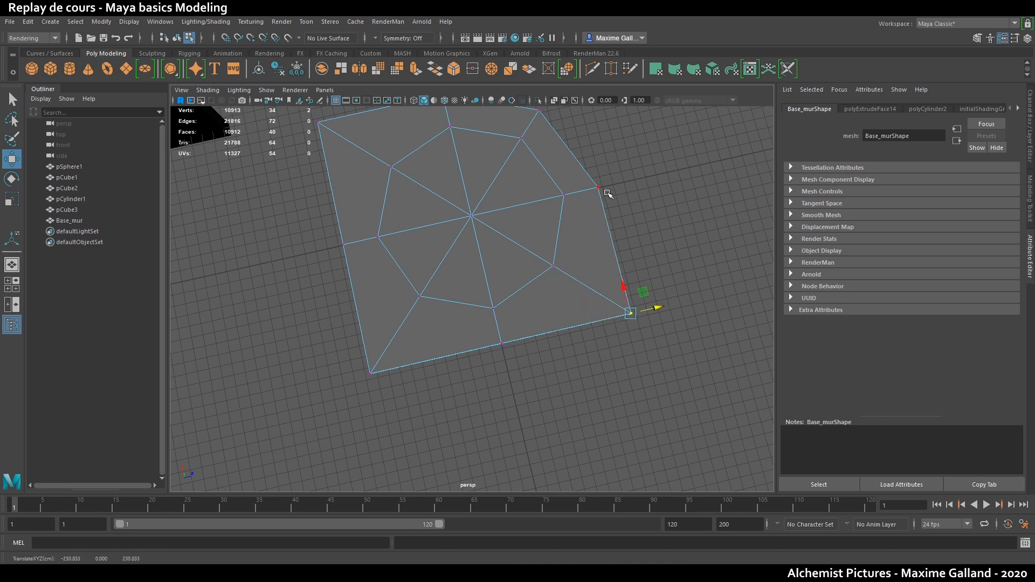
- Snap the last diagonal outer vertex pair into line with its neighbours to complete the square outline around the octagon
middle_click_drag(600, 157, 621, 307, "alt")
left_click_drag(589, 211, 535, 273)
left_click_drag(575, 255, 623, 331)
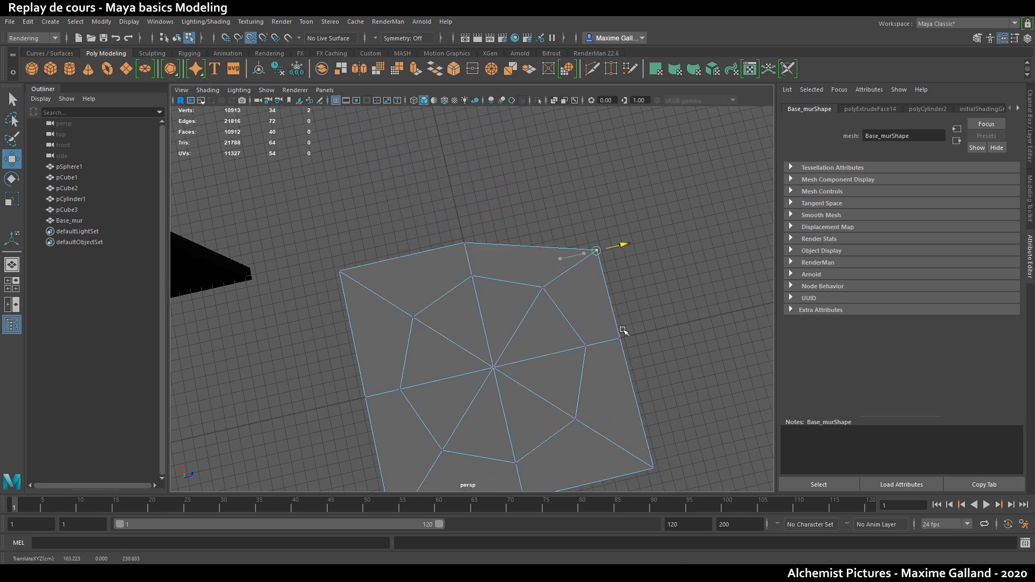
left_click_drag(588, 227, 485, 242)
scroll(540, 320, "down", 5)
scroll(541, 320, "up", 5)
left_click_drag(540, 322, 502, 353, "alt")
middle_click_drag(503, 353, 488, 276, "alt")
left_click_drag(488, 276, 524, 236, "alt")
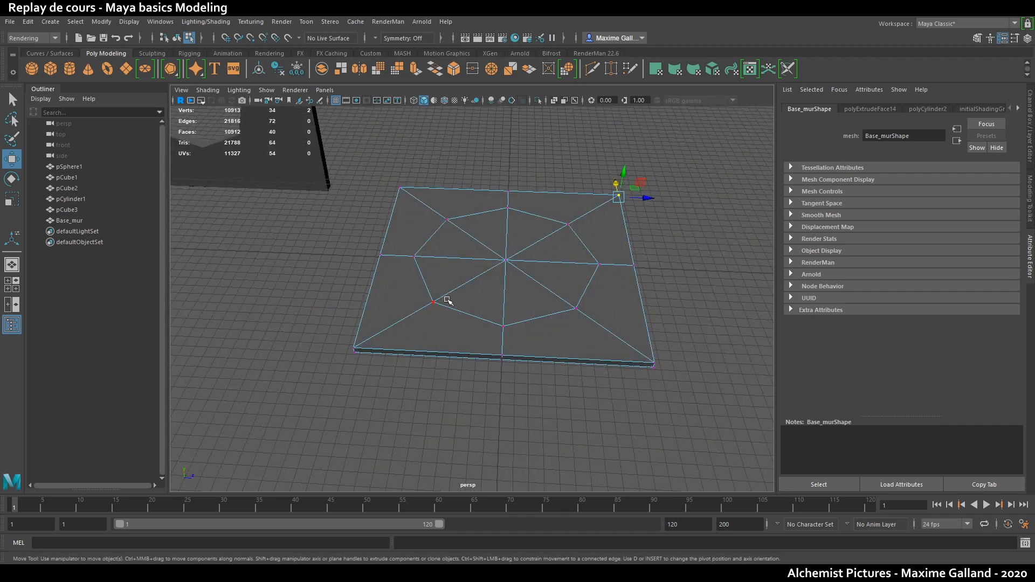
scroll(492, 289, "up", 4)
scroll(513, 298, "down", 4)
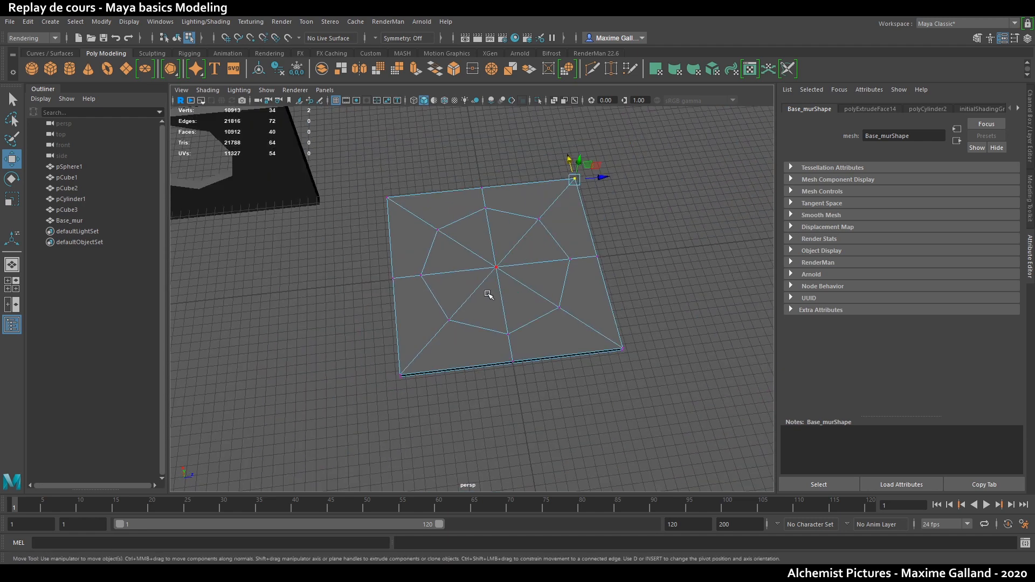
- Delete the triangular faces inside the octagon on both sides of Base_mur to open a hole
scroll(495, 296, "up", 3)
key("F11")
left_click_drag(521, 271, 486, 305, "alt")
left_click_drag(483, 299, 568, 159)
key("Delete")
- Select both octagonal border edge loops, 16 edges in all, and bridge them to close the hole's inner walls
left_click(558, 143)
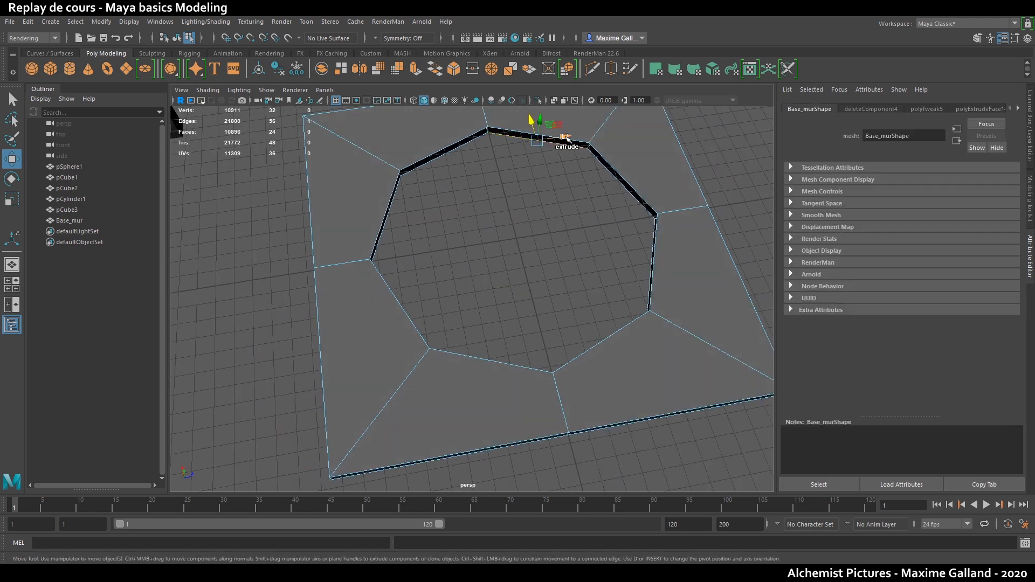
double_click(581, 140)
left_click(978, 38)
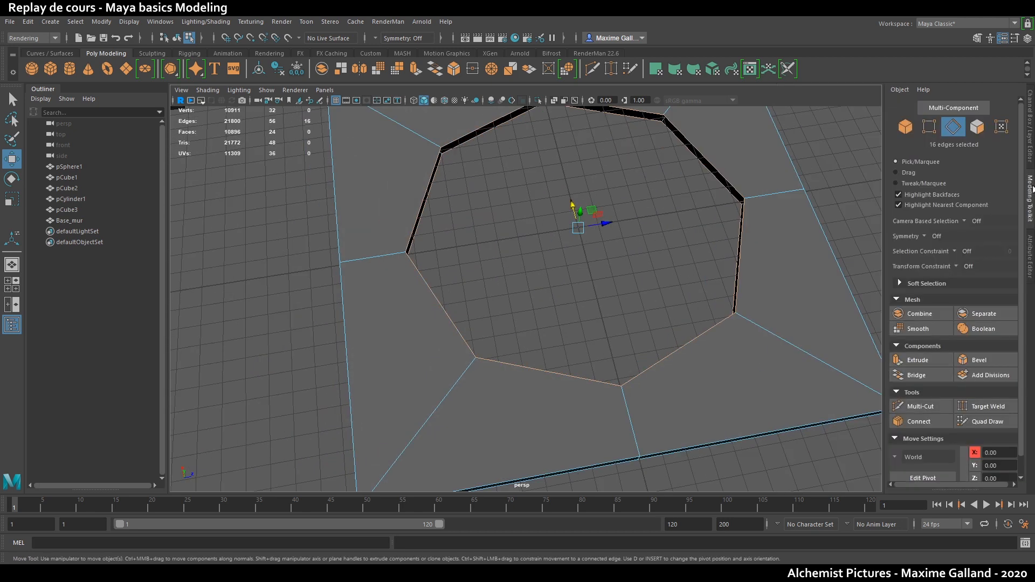
left_click(921, 373)
key("q")
left_click_drag(808, 310, 701, 209, "alt")
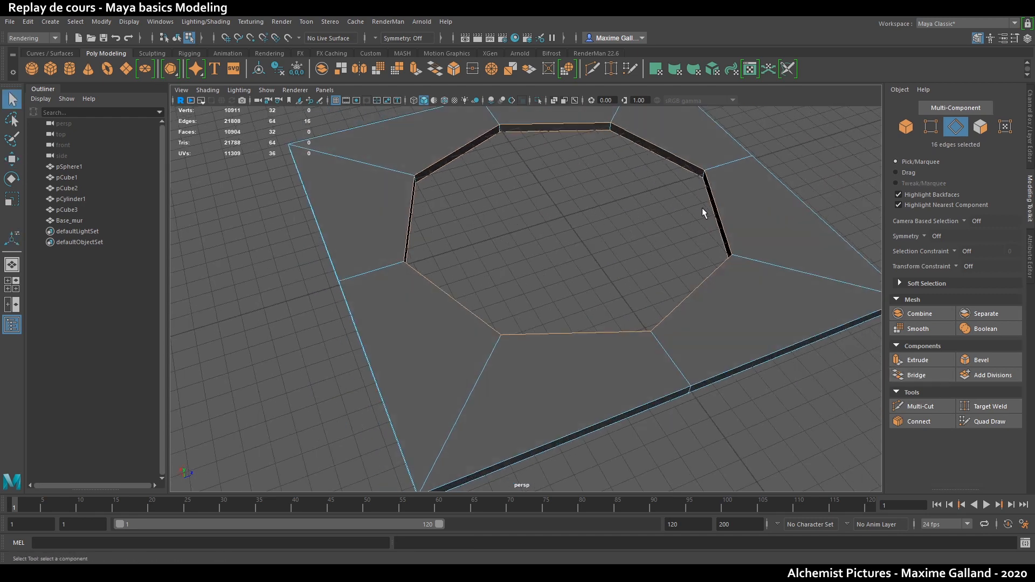
- Return to object mode and rotate Base_mur 90 degrees about the Z axis so the wall stands upright
right_click_drag(730, 163, 749, 140)
key("w")
right_click_drag(730, 163, 647, 252, "alt")
left_click_drag(647, 251, 683, 235, "alt")
key("e")
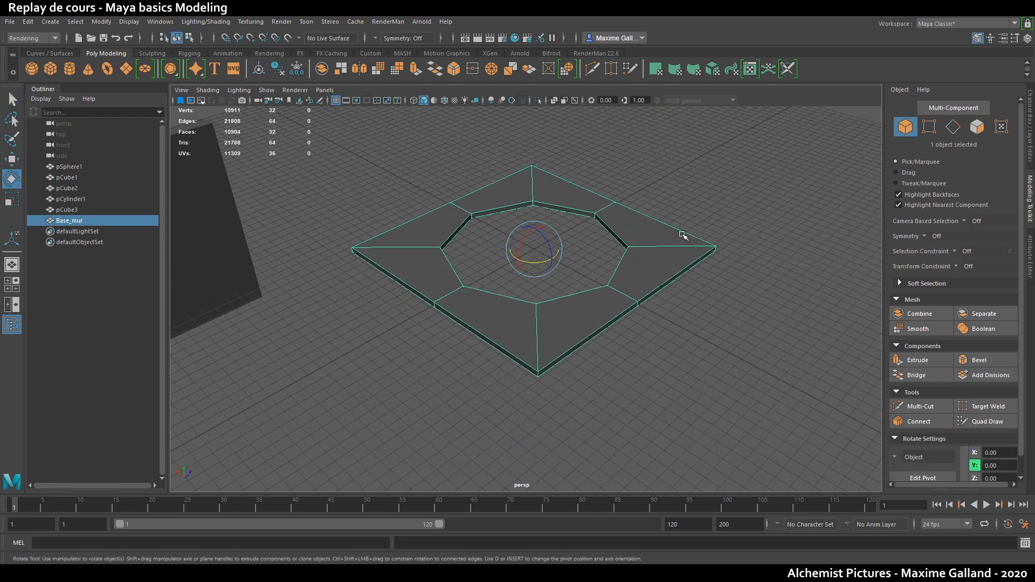
left_click_drag(551, 242, 527, 300)
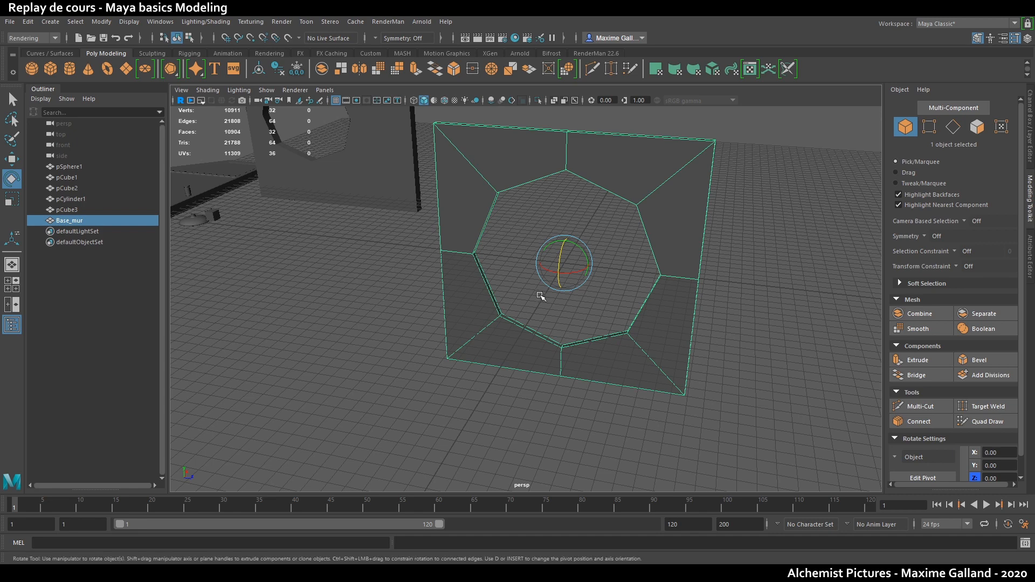
left_click_drag(541, 294, 513, 291, "alt")
mouse_move(556, 260)
left_mouse_down()
mouse_move(546, 276)
mouse_move(560, 258)
left_mouse_up()
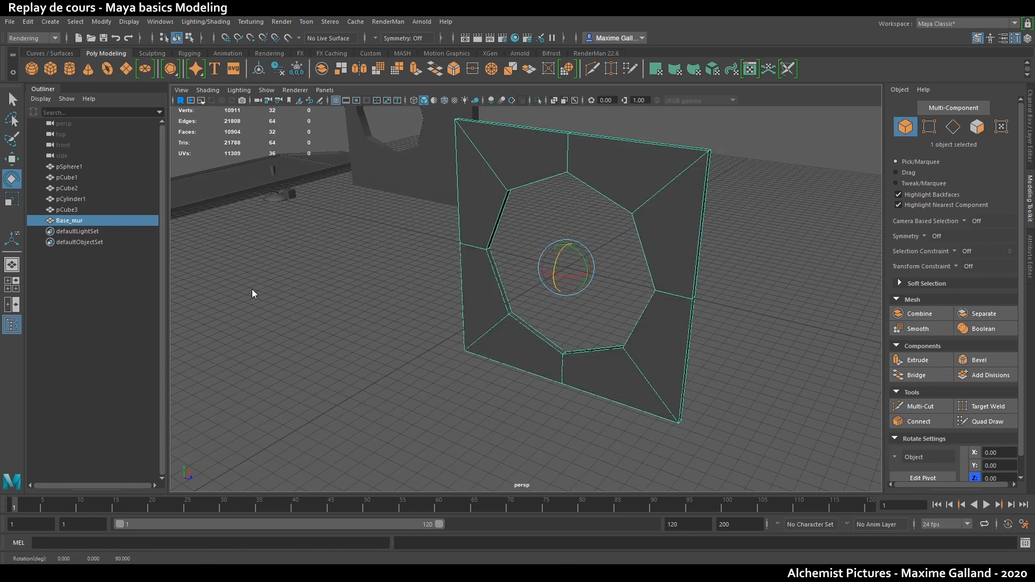
left_click_drag(559, 265, 541, 286)
- Move the upright Base_mur wall to about X 318, Y 282, Z 43, clear of the other objects
scroll(602, 302, "down", 5)
left_click_drag(605, 305, 603, 236, "alt")
key("w")
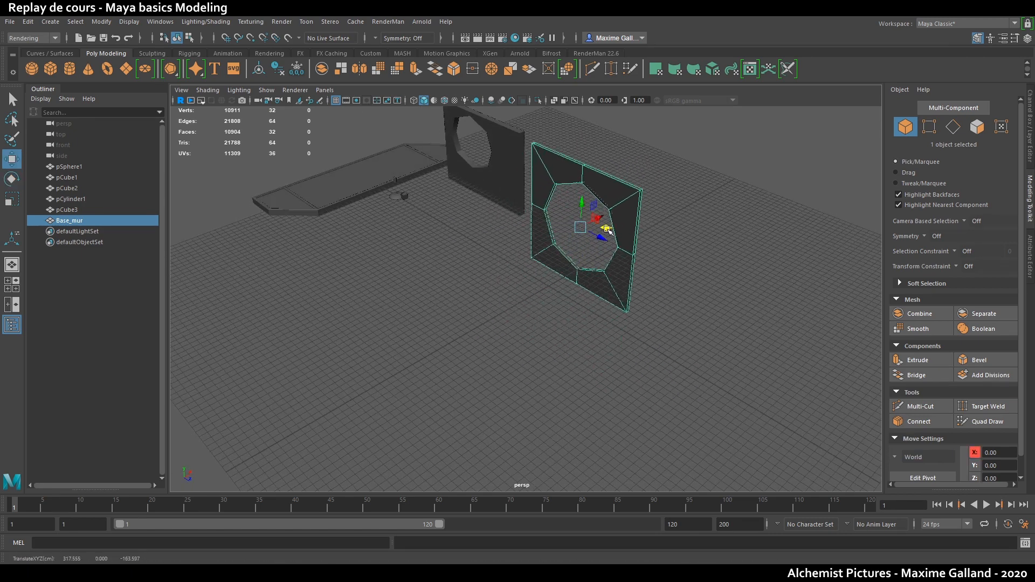
left_click_drag(566, 277, 598, 253, "alt")
left_click_drag(538, 225, 573, 198)
left_click_drag(523, 156, 567, 280)
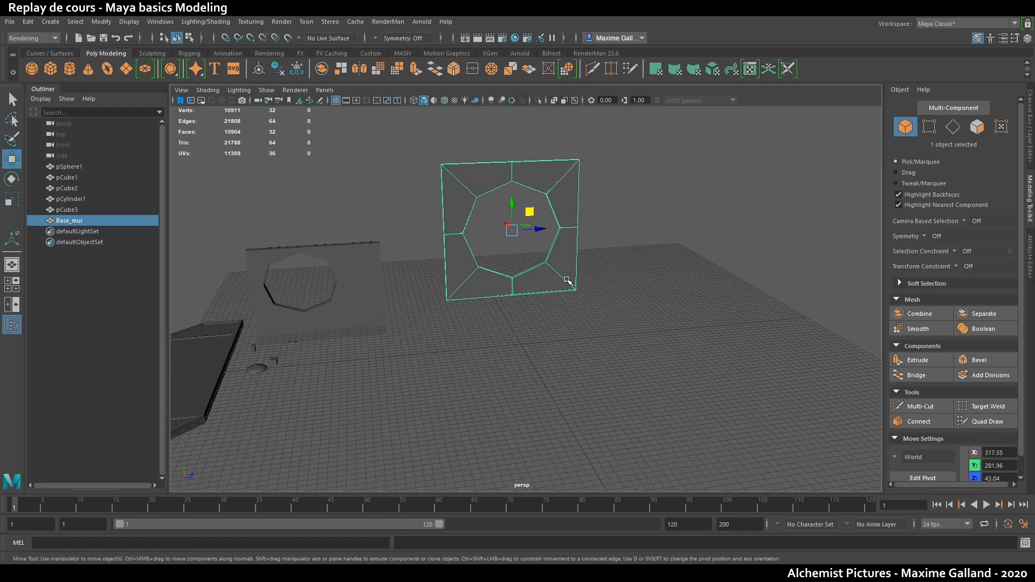
- Extrude the two narrow faces on the wall's end nearest the first wall and pull them outward to widen it
scroll(563, 283, "up", 3)
left_click_drag(531, 286, 519, 308, "alt")
scroll(502, 281, "up", 3)
scroll(517, 306, "down", 2)
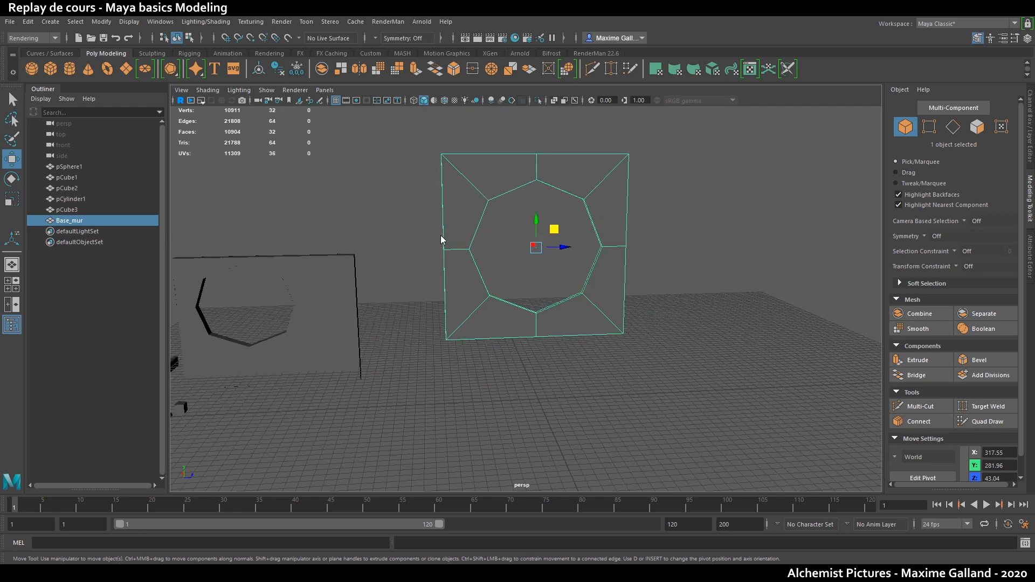
key("F11")
left_click_drag(459, 258, 494, 262, "alt")
left_click(503, 265)
left_click(507, 323, "shift")
key("ctrl+e")
left_click_drag(523, 284, 488, 300)
- Extrude the three narrow faces along the wall's upper edge and raise them to a height of about Y 575
left_click_drag(511, 264, 484, 238, "alt")
left_click(480, 223)
left_click(513, 197, "shift")
left_click(587, 140, "shift")
key("ctrl+e")
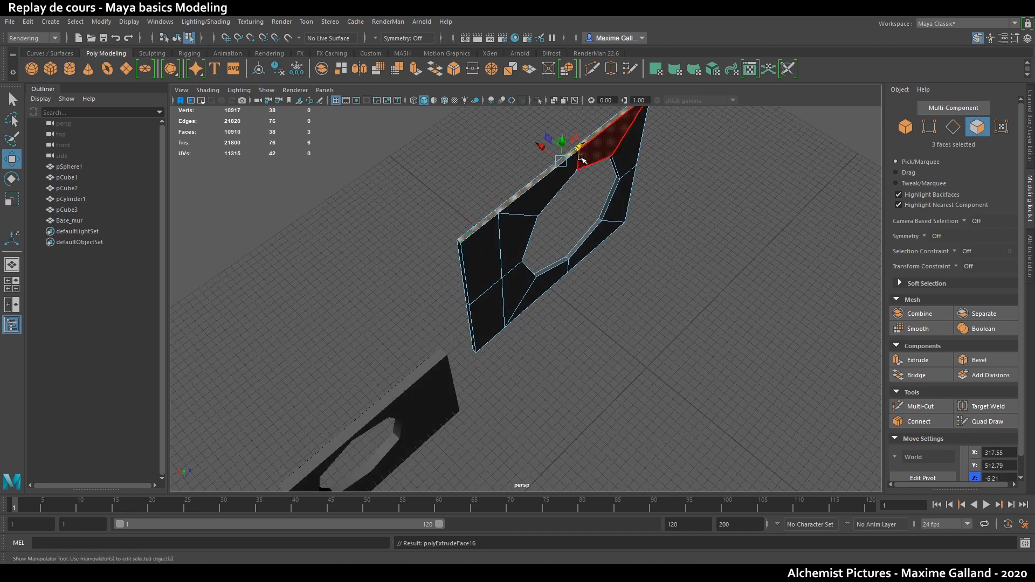
key("w")
left_click_drag(586, 149, 557, 115, "alt")
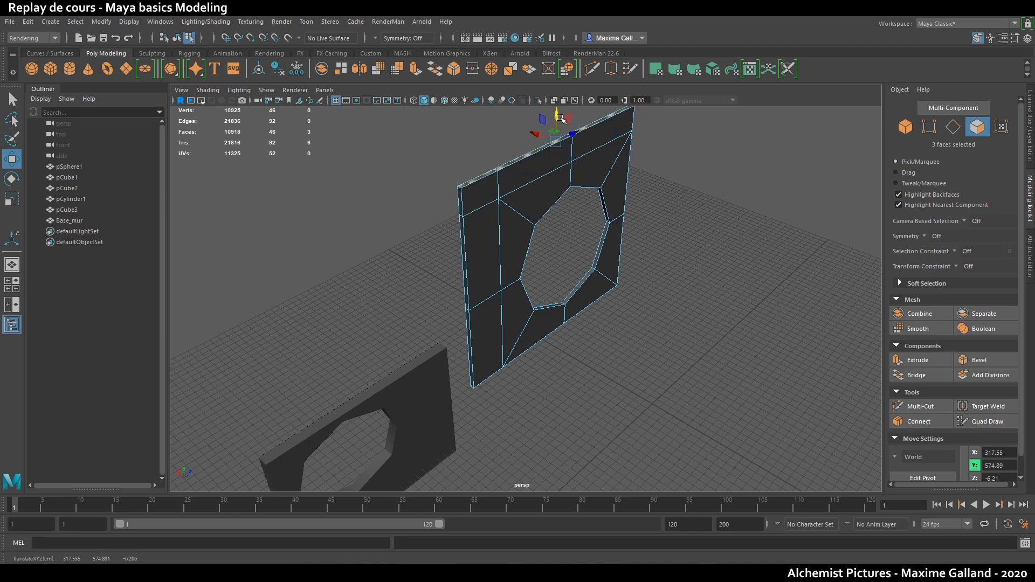
- Extrude the three narrow faces on the wall's opposite end, pull them outward, and return to object mode with nothing selected
left_click_drag(798, 243, 739, 208, "alt")
middle_click_drag(738, 208, 595, 171, "alt")
left_click_drag(595, 170, 563, 159, "alt")
left_click(564, 158)
left_click(565, 189, "shift")
left_click(563, 304, "shift")
key("ctrl+e")
key("w")
left_click_drag(581, 281, 634, 294)
left_click_drag(564, 297, 613, 241, "alt")
key("q")
key("F8")
left_click(691, 247)
right_click_drag(691, 247, 610, 294, "alt")
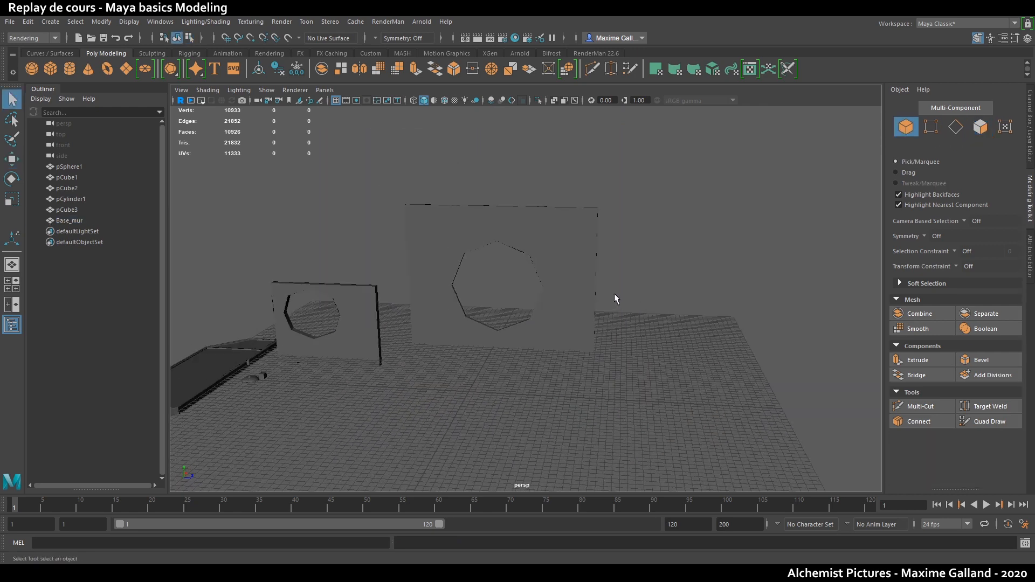
- Select Base_mur and compare its octagonal opening with the smooth mesh preview on and off
left_click_drag(611, 294, 580, 296, "alt")
left_click(579, 271)
right_click_drag(532, 284, 542, 326, "alt")
middle_click_drag(541, 326, 548, 293, "alt")
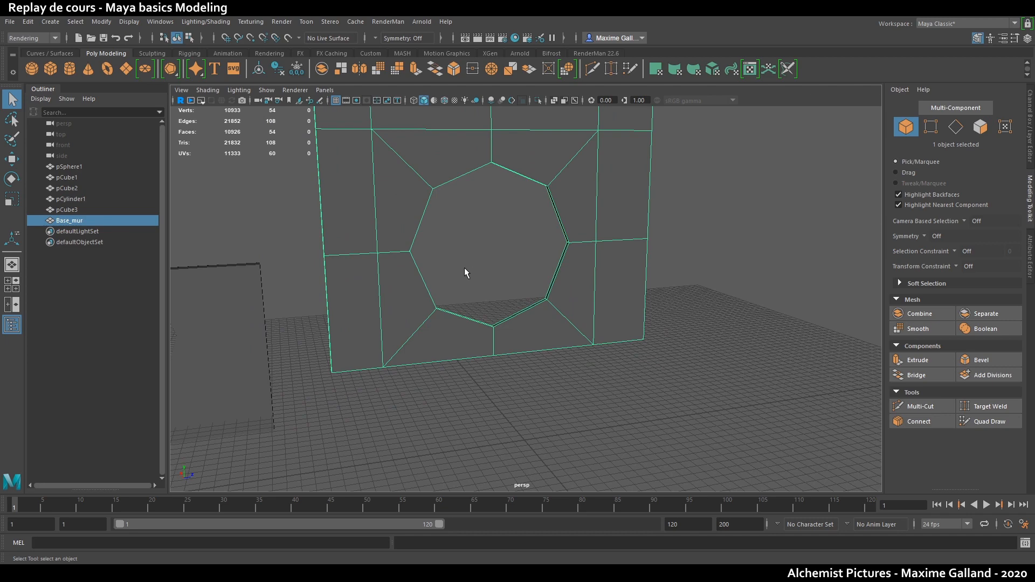
right_click_drag(429, 273, 430, 281, "alt")
left_click_drag(558, 254, 415, 291, "alt")
middle_click_drag(422, 271, 466, 316, "alt")
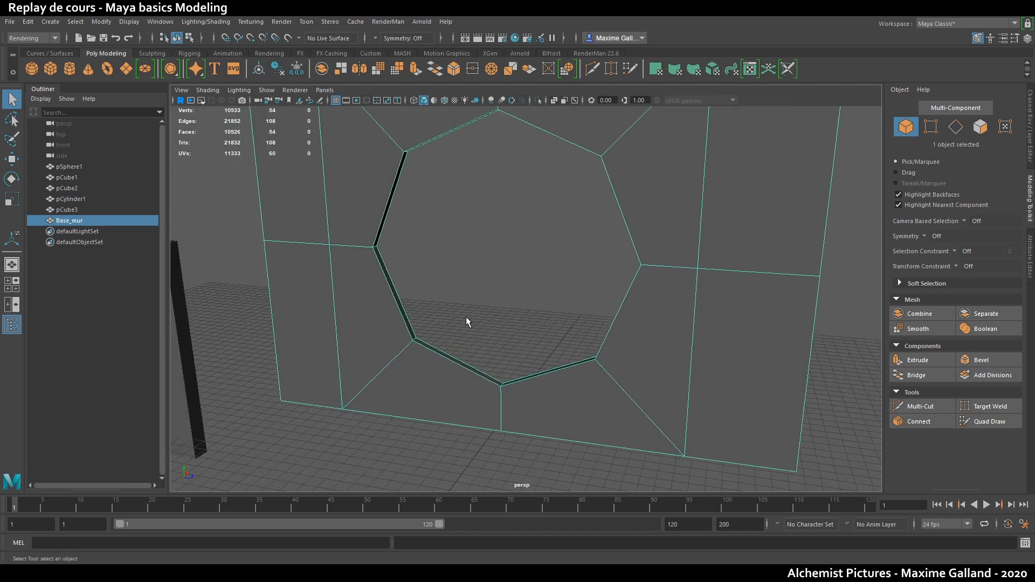
key("3")
left_click(466, 322)
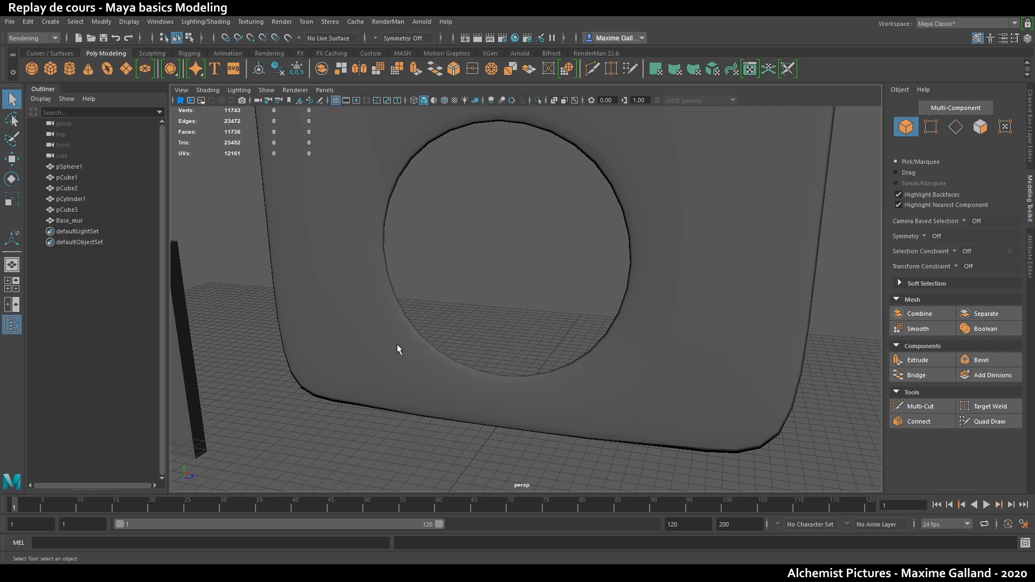
left_click(397, 344)
key("1")
scroll(396, 344, "down", 3)
left_click_drag(397, 344, 471, 358, "alt")
scroll(471, 358, "up", 3)
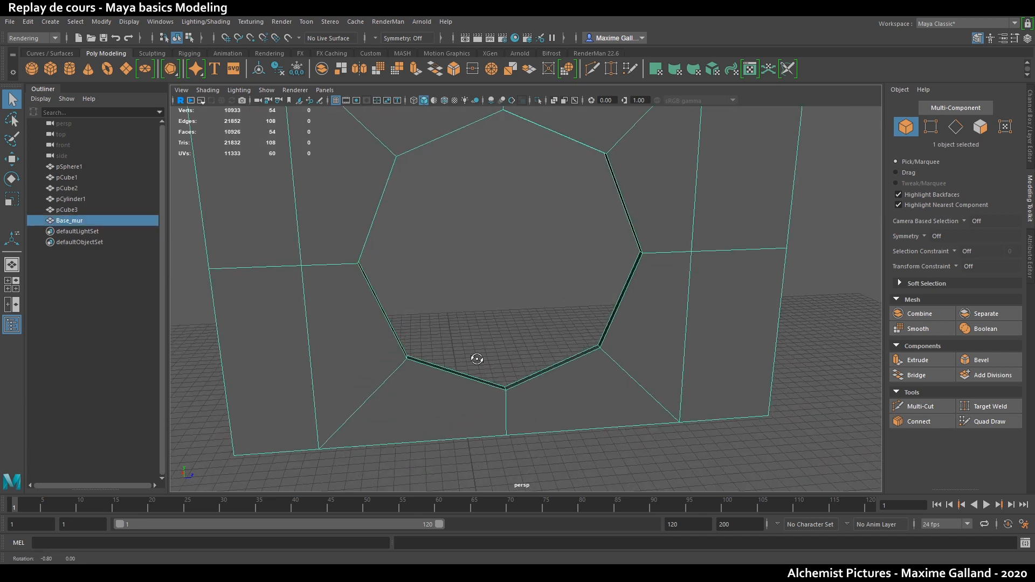
- Insert supporting edge loops with Quad Draw around the octagonal opening and along the vertical edges on both faces of Base_mur
left_click(988, 421)
scroll(641, 361, "up", 4)
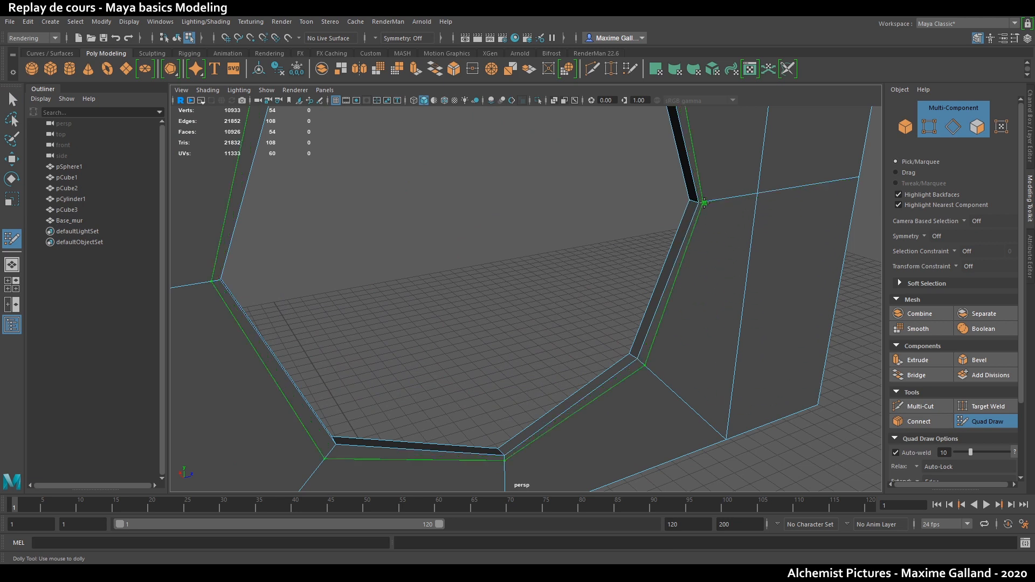
left_click(755, 193, "ctrl")
left_click(701, 203, "ctrl")
scroll(710, 210, "up", 3)
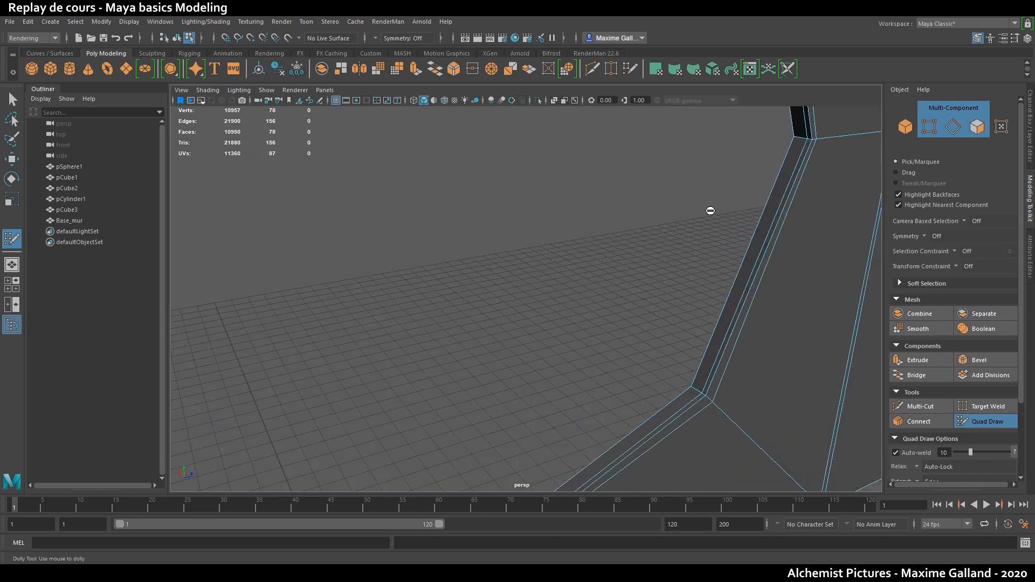
left_click(767, 148, "ctrl")
left_click_drag(725, 204, 626, 243, "alt")
middle_click_drag(626, 242, 411, 238, "alt")
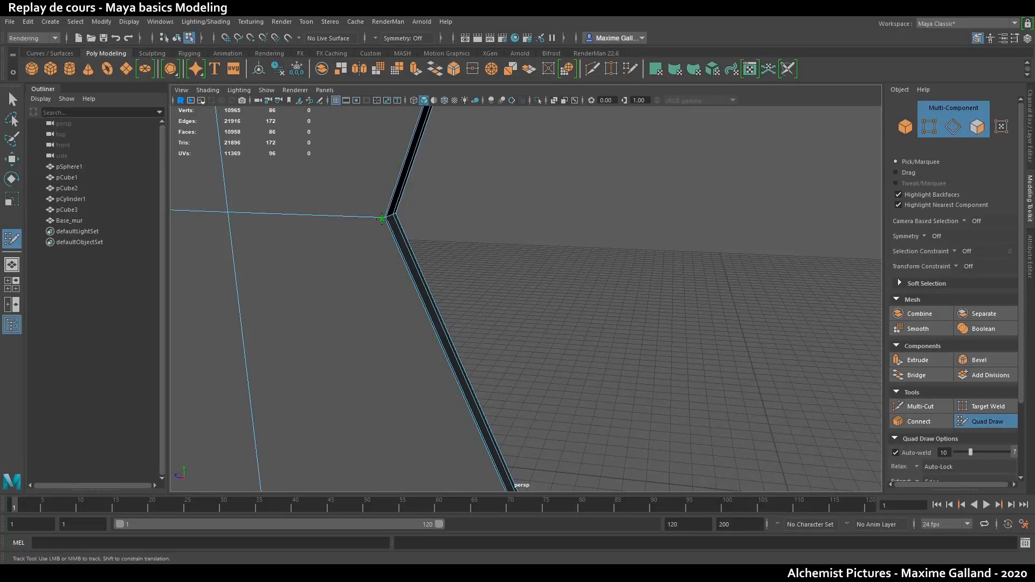
left_click(382, 219, "ctrl")
left_click(233, 213, "ctrl")
- Return to object mode and compare Base_mur with the smooth mesh preview on and off
key("q")
scroll(486, 253, "down", 3)
mouse_move(575, 262)
left_mouse_down("alt")
mouse_move(508, 284)
mouse_move(441, 269)
left_mouse_up("alt")
key("F8")
key("3")
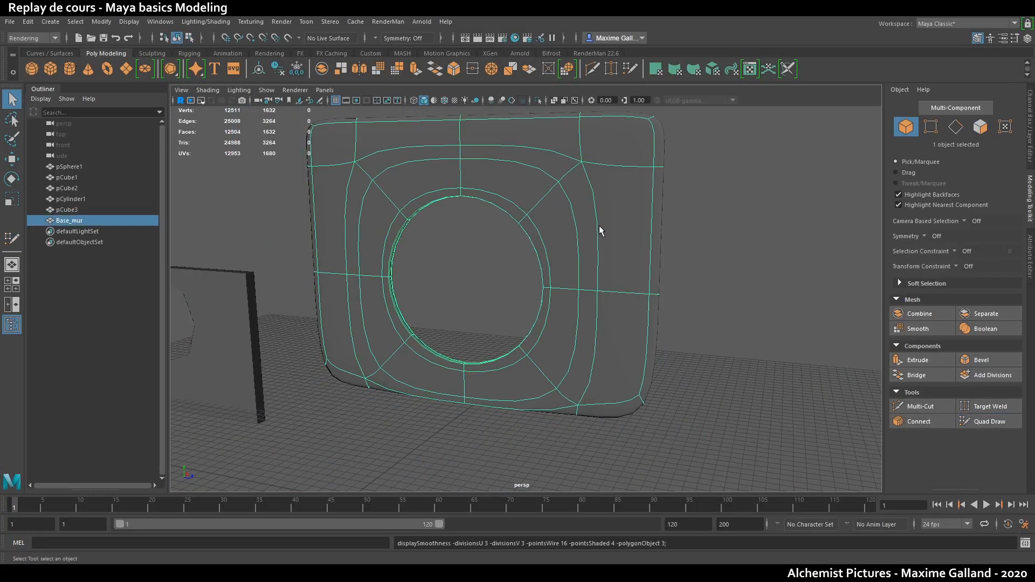
key("1")
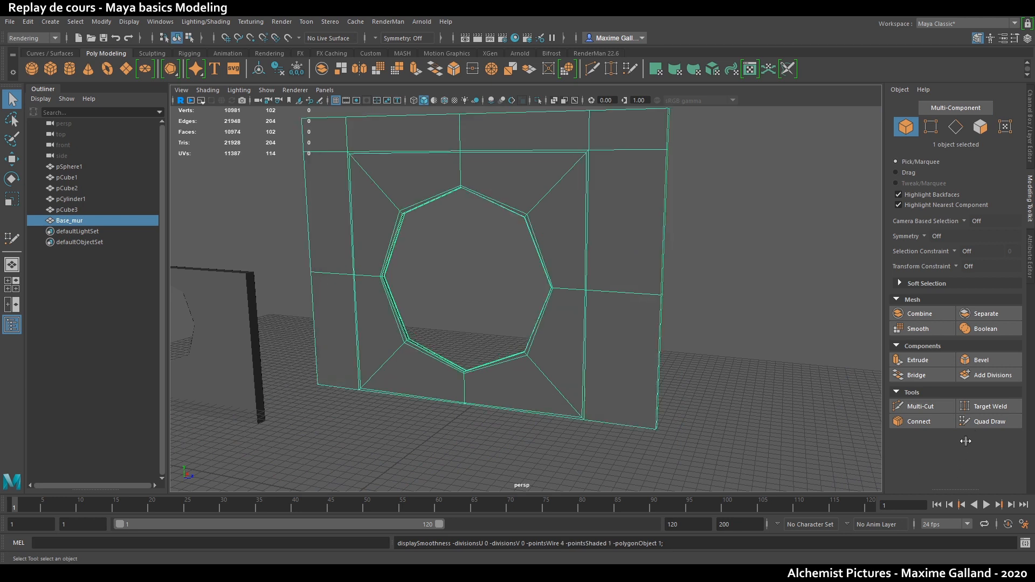
- Insert more Quad Draw edge loops near the wall's outer ends, along its upper division and through its thickness
left_click(982, 421)
middle_click_drag(684, 127, 685, 175, "alt")
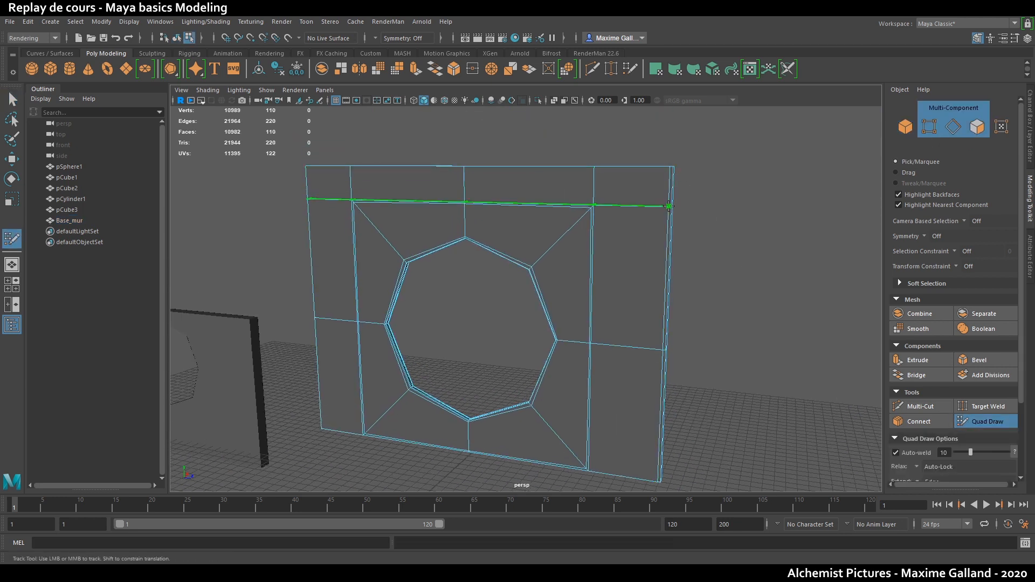
left_click(311, 206, "ctrl")
left_click_drag(311, 206, 445, 307, "alt")
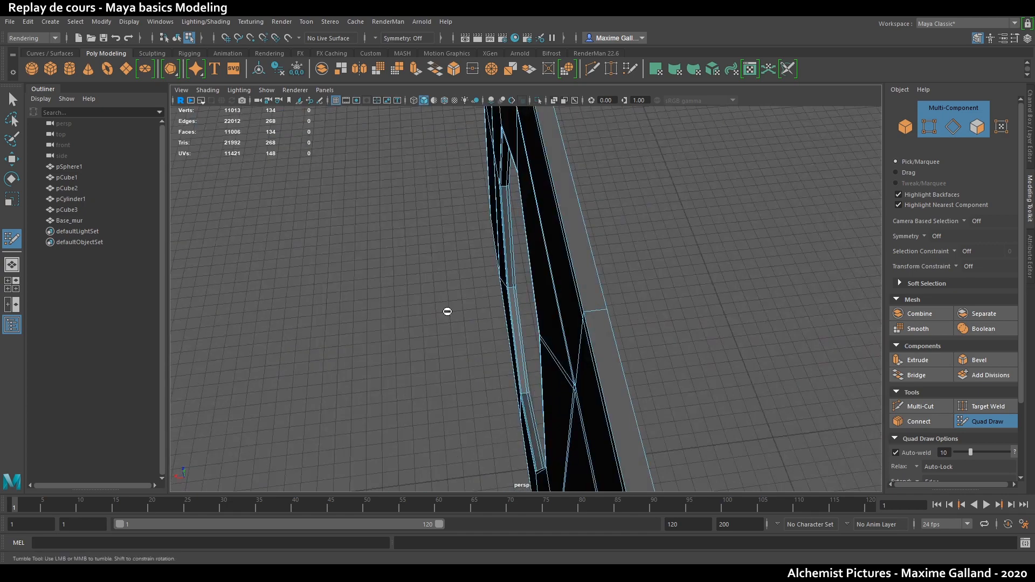
left_click(586, 312, "ctrl")
left_click(586, 312, "ctrl")
- Examine the opening's roundness and the wall's corners in the smooth preview, and restore the unsmoothed display of Base_mur
key("q")
left_click_drag(589, 312, 551, 297, "alt")
scroll(555, 294, "down", 5)
right_click_drag(602, 262, 613, 247)
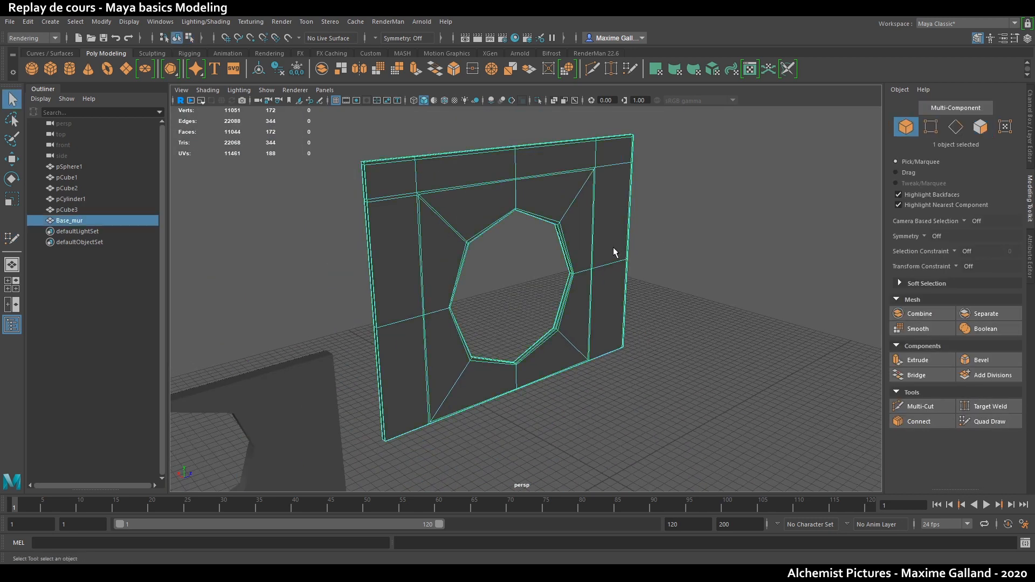
key("3")
left_click_drag(582, 413, 541, 427, "alt")
left_click(569, 433)
scroll(541, 428, "up", 3)
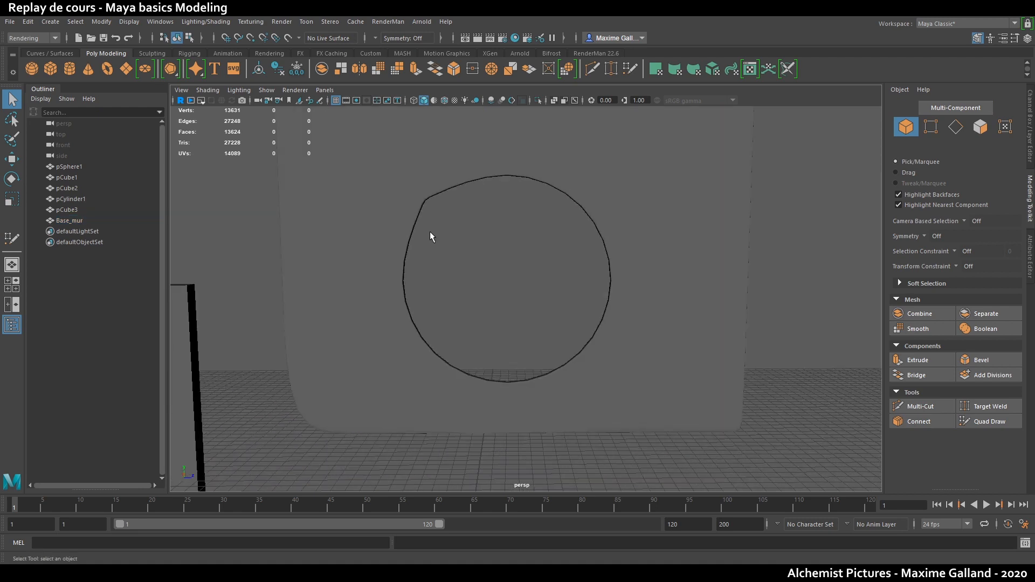
left_click(434, 193)
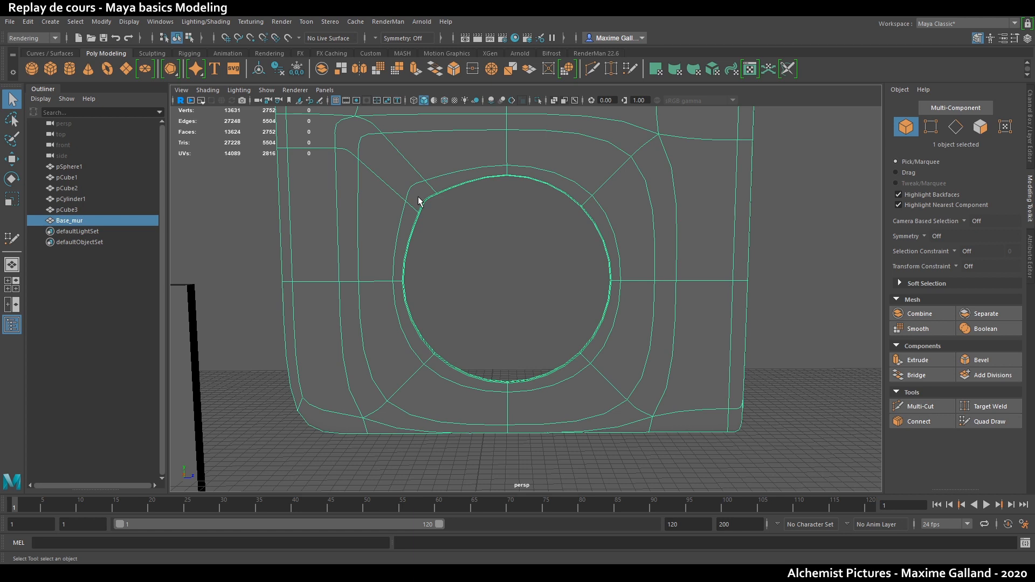
left_click(461, 235)
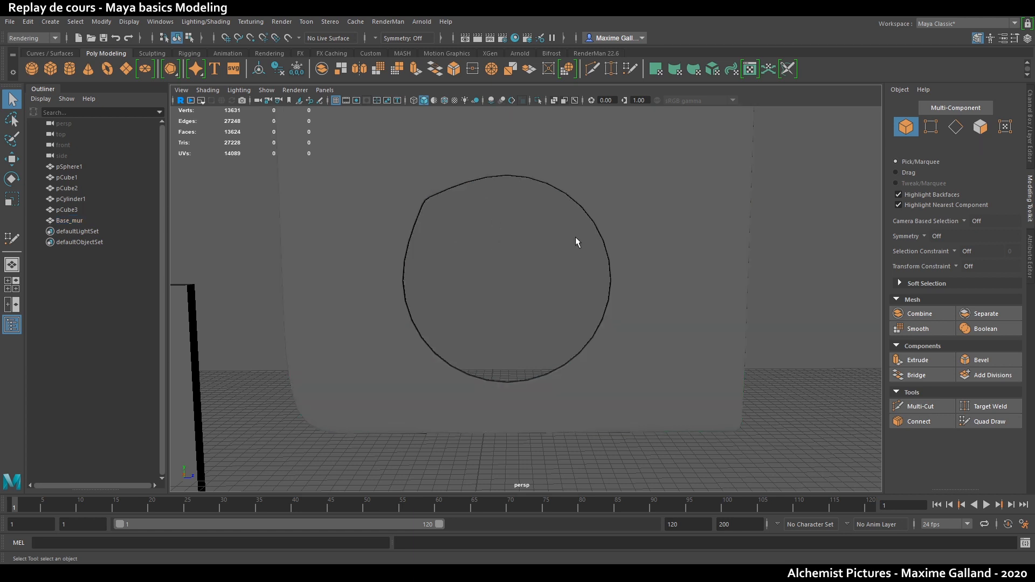
left_click(442, 164)
key("1")
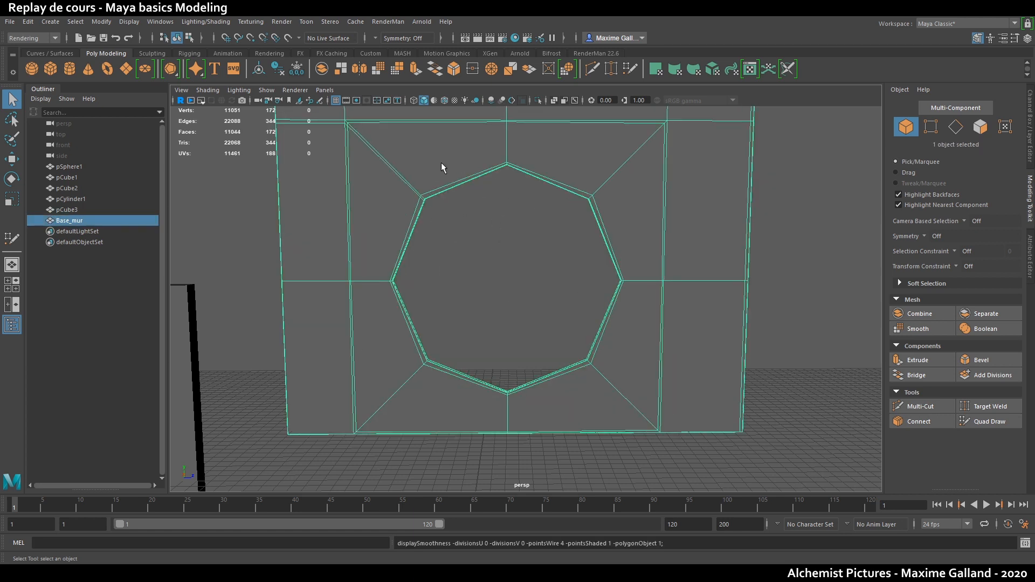
- Undo all the edge loops added to Base_mur with Quad Draw
scroll(451, 237, "down", 3)
scroll(419, 244, "down", 2)
key("ctrl+z")
key("ctrl+z")
key("ctrl+z")
key("ctrl+z")
key("ctrl+z")
key("ctrl+z")
key("ctrl+z")
key("ctrl+z")
key("ctrl+z")
key("ctrl+z")
key("ctrl+z")
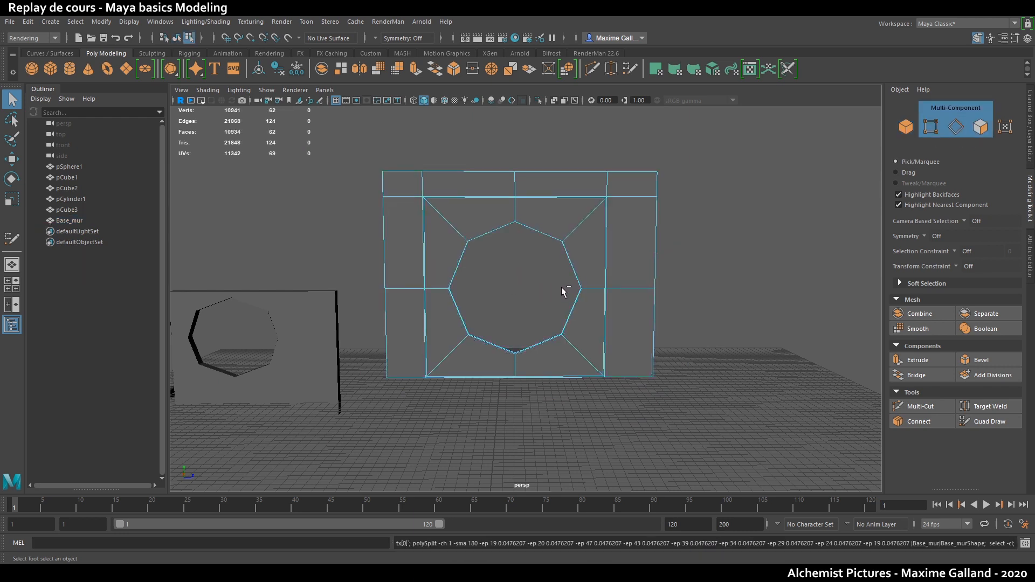
key("ctrl+z")
- Try bevelling the outer edges along the wall's upper border and both ends with a fraction of 0.21
left_click_drag(579, 294, 561, 299, "alt")
scroll(613, 322, "up", 4)
left_click_drag(614, 322, 550, 356, "alt")
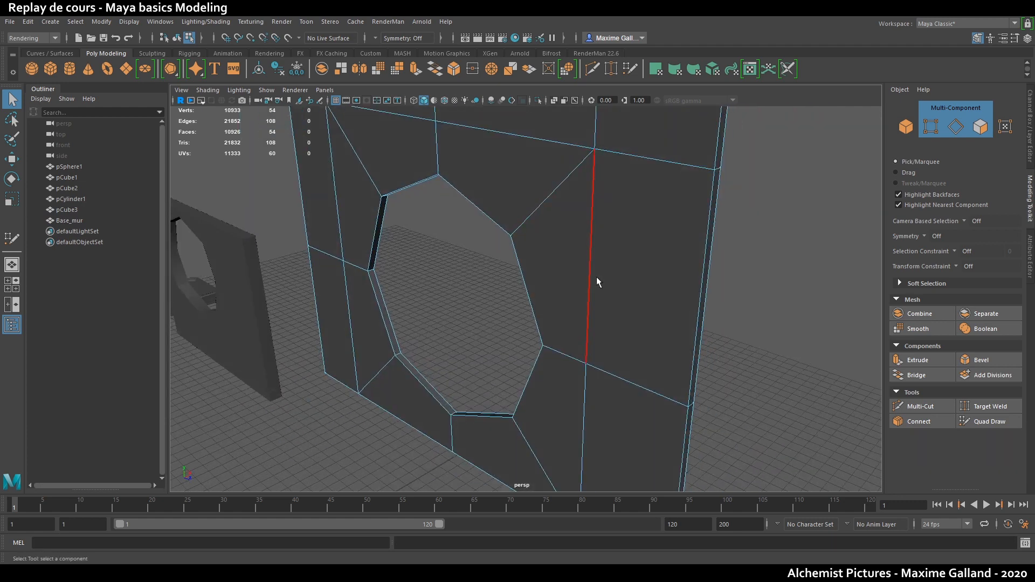
middle_click_drag(614, 234, 593, 293, "alt")
right_click_drag(595, 294, 603, 263)
double_click(620, 192)
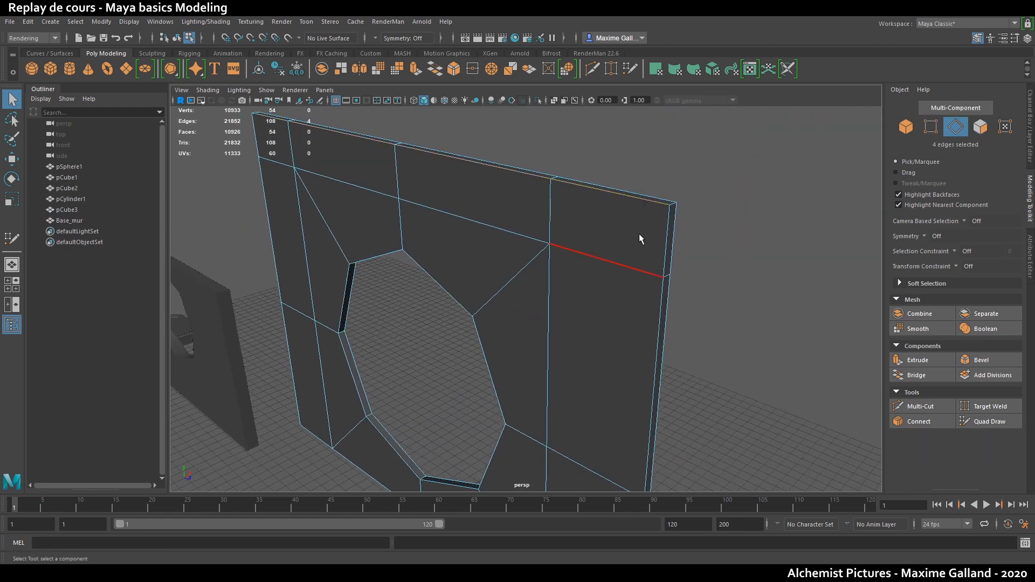
left_click_drag(618, 241, 544, 248, "alt")
left_click(528, 282, "shift")
scroll(528, 323, "down", 3)
left_click_drag(528, 352, 442, 258, "alt")
left_click(567, 389, "shift")
left_click(414, 203, "shift")
left_click(422, 241, "shift")
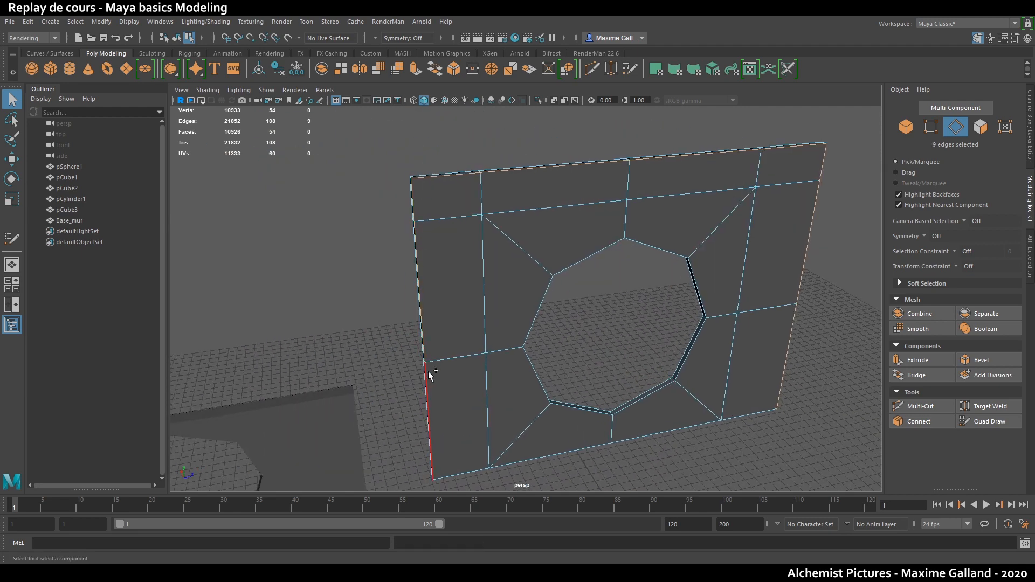
left_click(428, 370, "shift")
left_click_drag(428, 370, 460, 361, "alt")
middle_click_drag(460, 360, 469, 303, "alt")
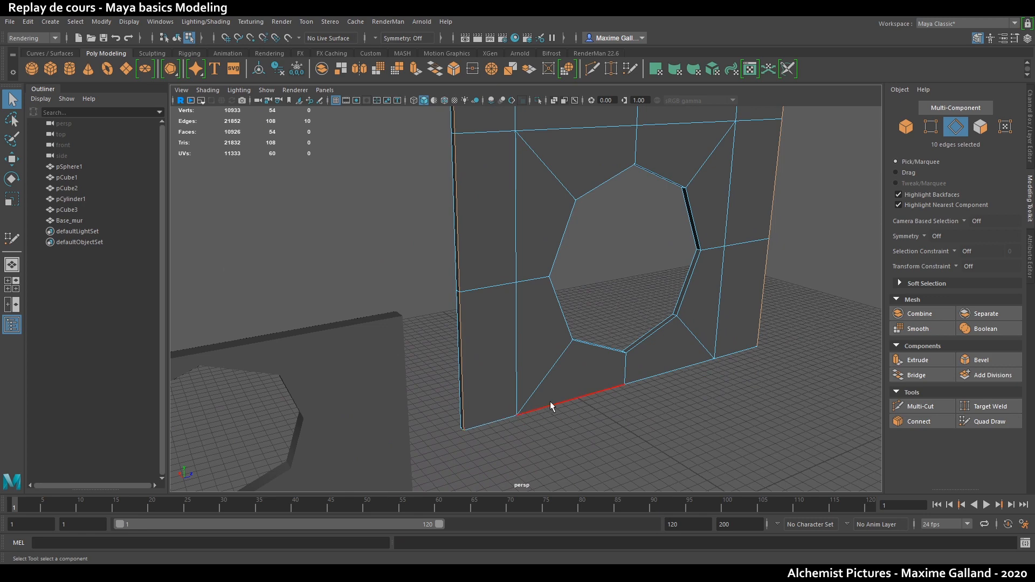
left_click_drag(546, 403, 696, 422, "alt")
key("ctrl+b")
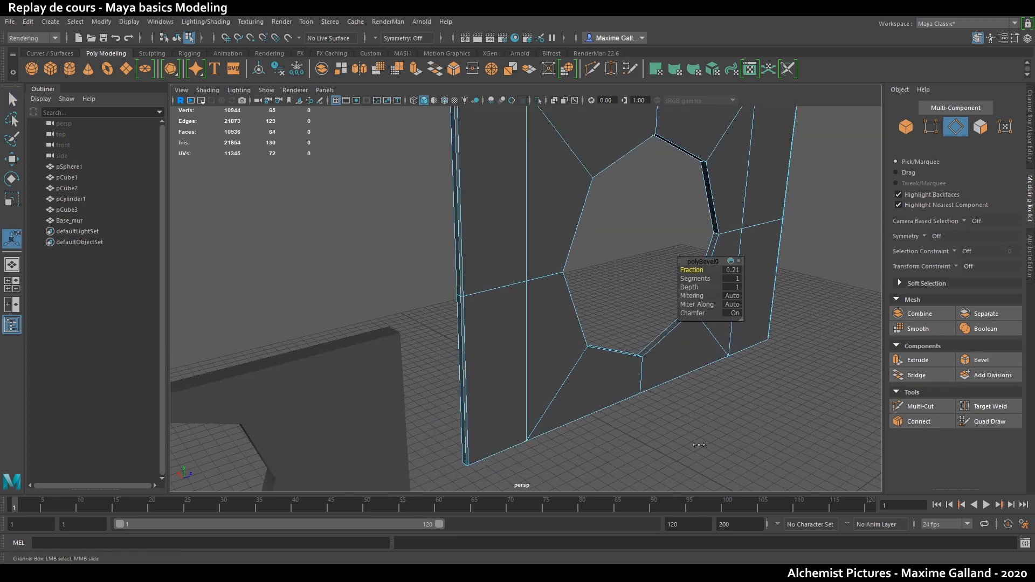
scroll(679, 437, "down", 5)
key("q")
- Inspect the bevelled wall in object mode, undo the bevel, and return Base_mur to object mode
right_click_drag(522, 258, 544, 238)
left_click(478, 250)
left_click_drag(477, 250, 493, 280, "alt")
left_click_drag(544, 217, 529, 275, "alt")
key("ctrl+z")
key("ctrl+z")
key("ctrl+z")
key("ctrl+z")
scroll(530, 274, "up", 3)
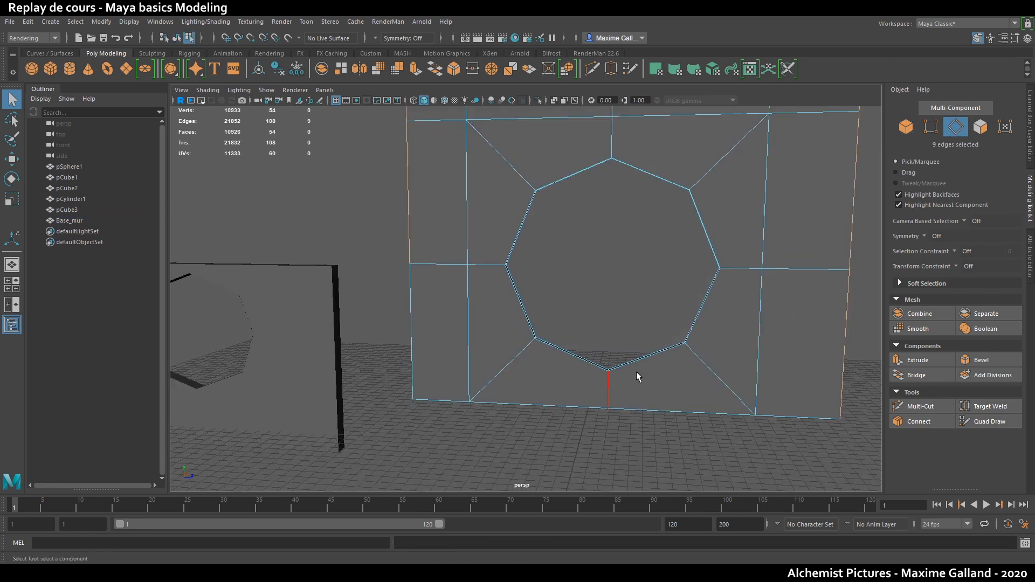
scroll(558, 305, "down", 3)
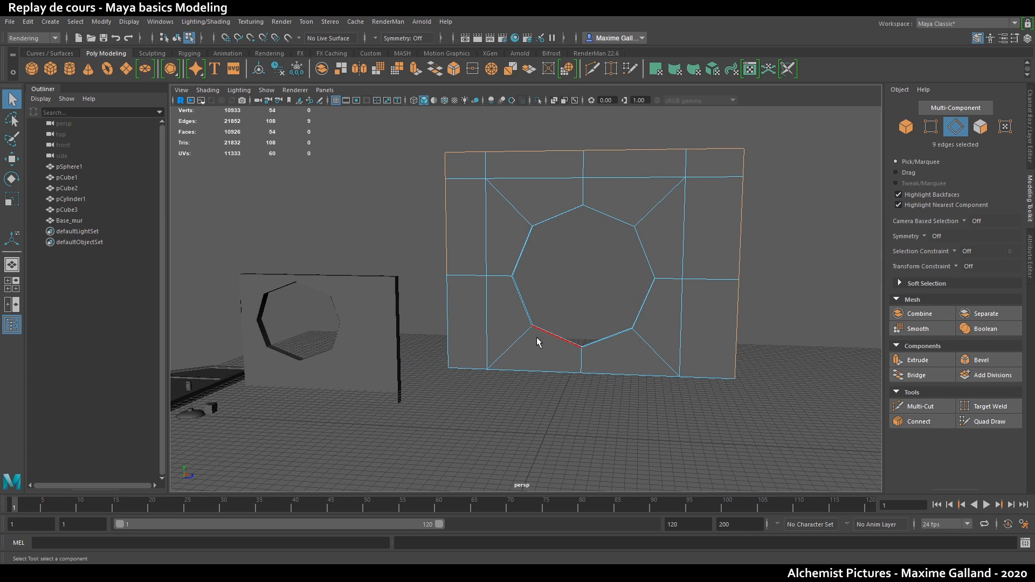
key("F8")
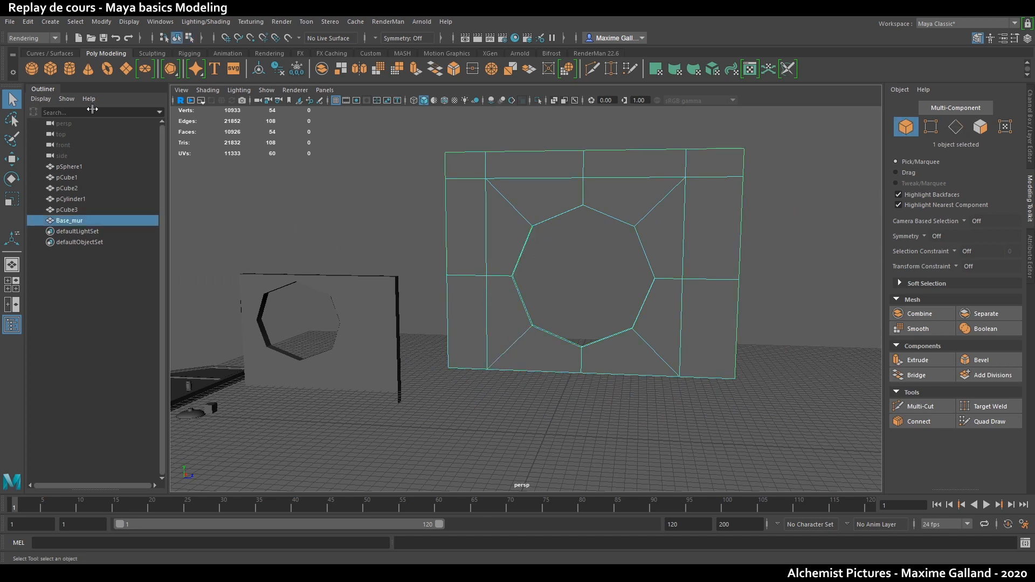
- Create a polygon cylinder and scale it into a flat disc, about 162 on X and Z and 18 on Y
left_click(70, 70)
scroll(419, 318, "down", 4)
key("w")
left_click_drag(420, 319, 480, 381, "alt")
scroll(481, 381, "up", 4)
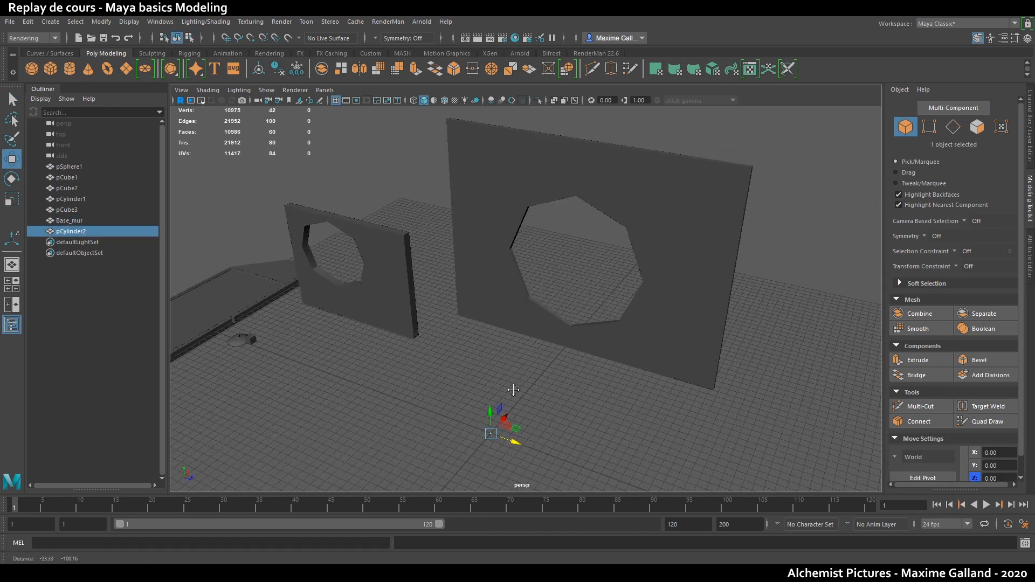
middle_click_drag(512, 390, 510, 361, "alt")
key("r")
left_click_drag(521, 403, 586, 420)
middle_click_drag(587, 421, 638, 374, "alt")
scroll(543, 393, "up", 5)
middle_click_drag(573, 423, 567, 410, "alt")
left_click_drag(567, 410, 596, 381, "alt")
left_click_drag(628, 277, 635, 111)
- Raise the disc to about Y 79.5 and rotate it upright, parallel to the wall
key("w")
left_click_drag(627, 276, 633, 209)
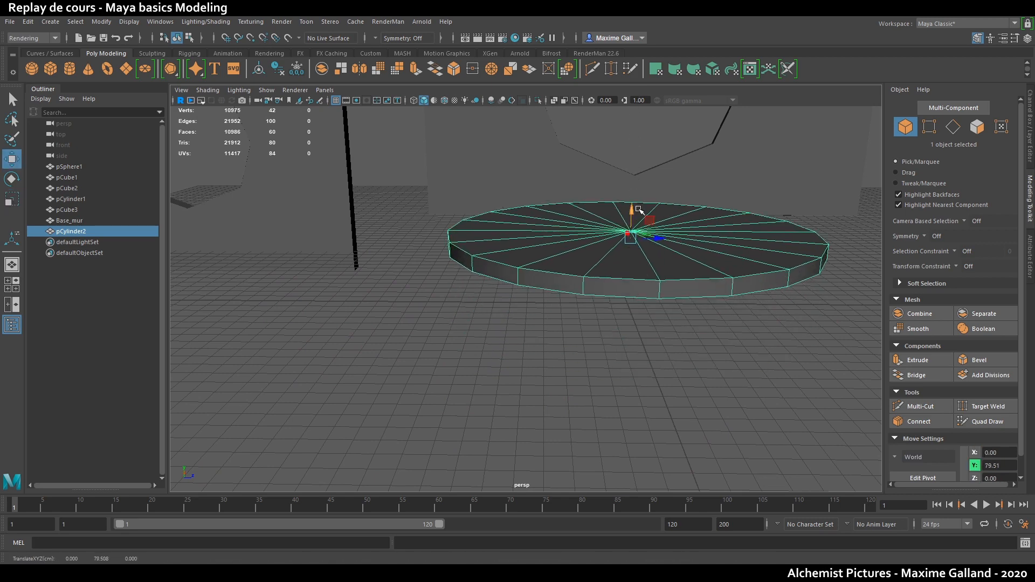
middle_click_drag(635, 207, 617, 313, "alt")
key("e")
left_click_drag(596, 362, 618, 358)
key("ctrl+z")
- Move the upright disc onto the wall's octagonal opening, at about X 318, Y 289 and Z 52
key("w")
scroll(597, 413, "down", 5)
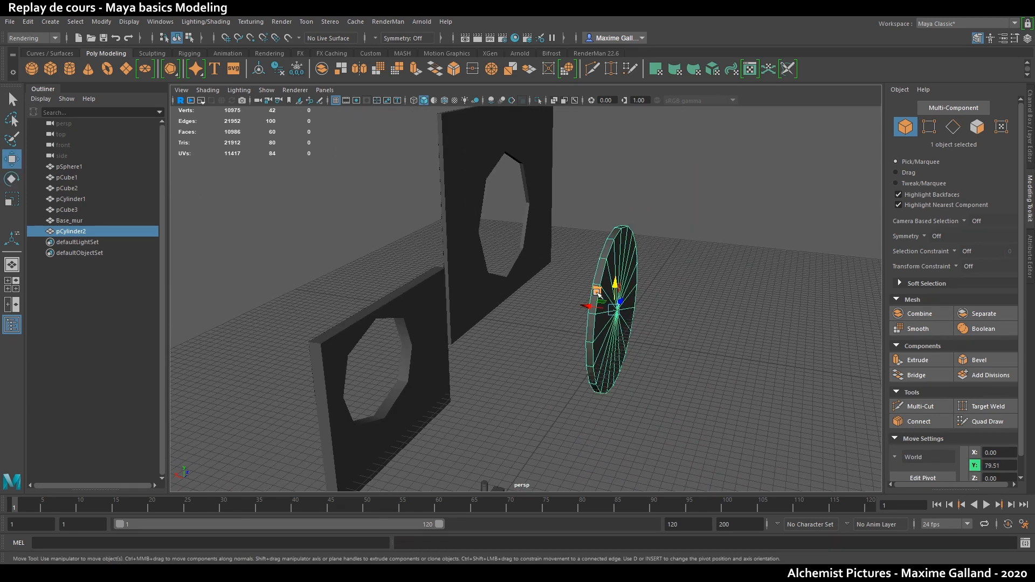
left_click_drag(597, 291, 472, 322)
left_click_drag(494, 232, 521, 236)
scroll(497, 292, "up", 2)
left_click_drag(493, 276, 531, 232, "alt")
- Compare the wall's and disc's edges by selecting each, and display wireframe on shaded for all objects
left_click(545, 198)
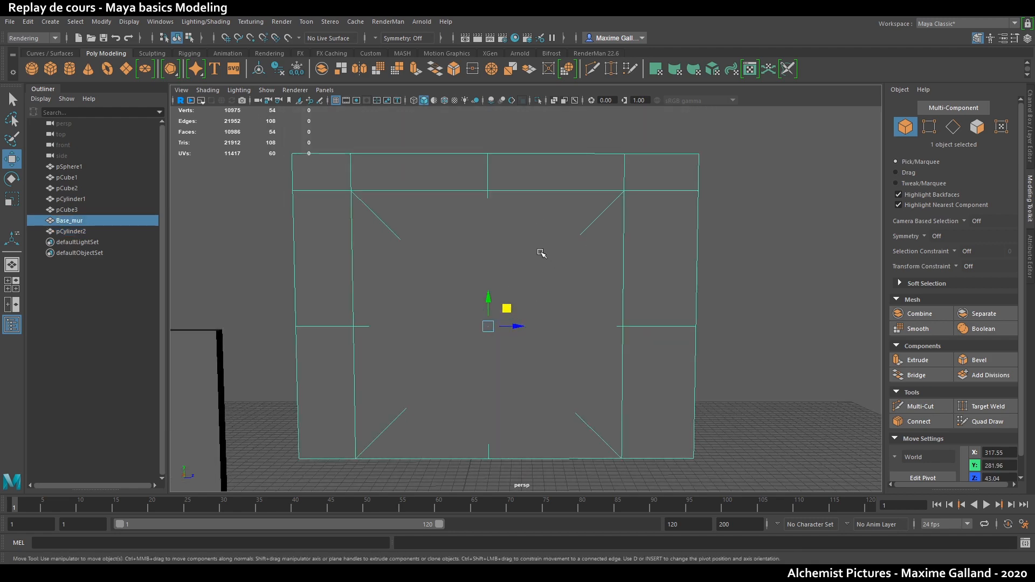
scroll(462, 272, "up", 2)
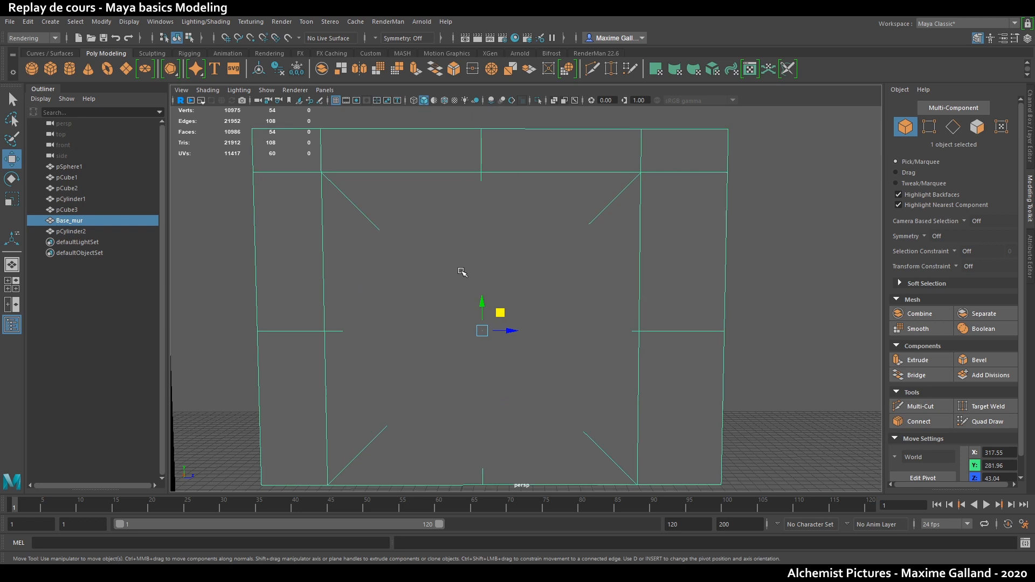
left_click_drag(461, 272, 438, 221, "alt")
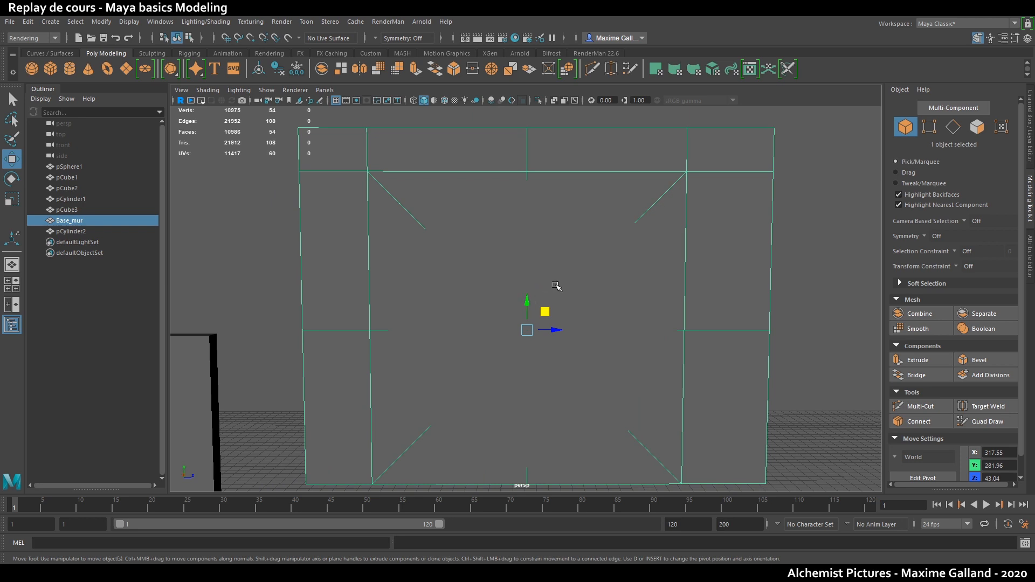
left_click(525, 270)
left_click(558, 219)
left_click(564, 200)
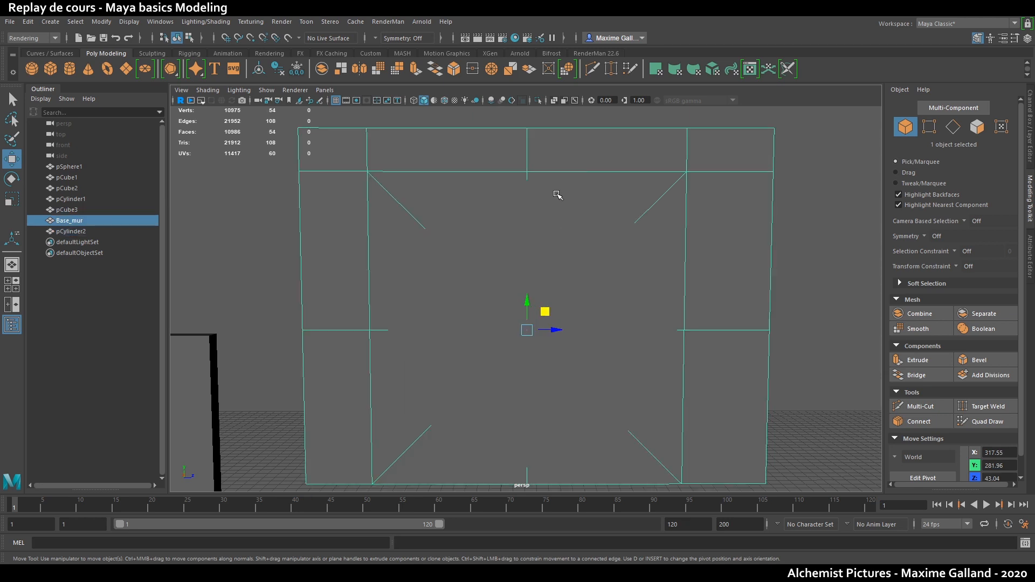
left_click(548, 220)
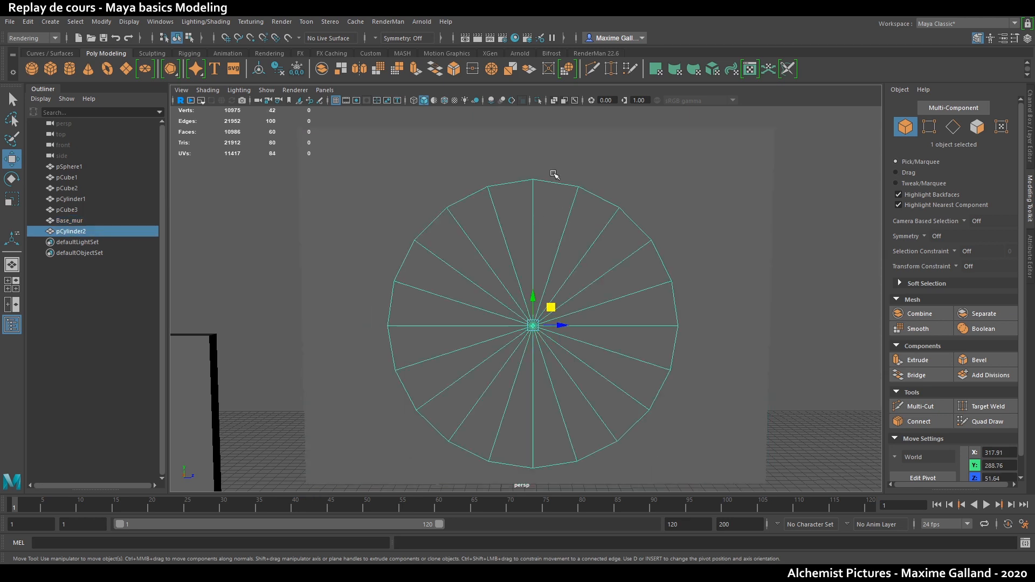
left_click(445, 100)
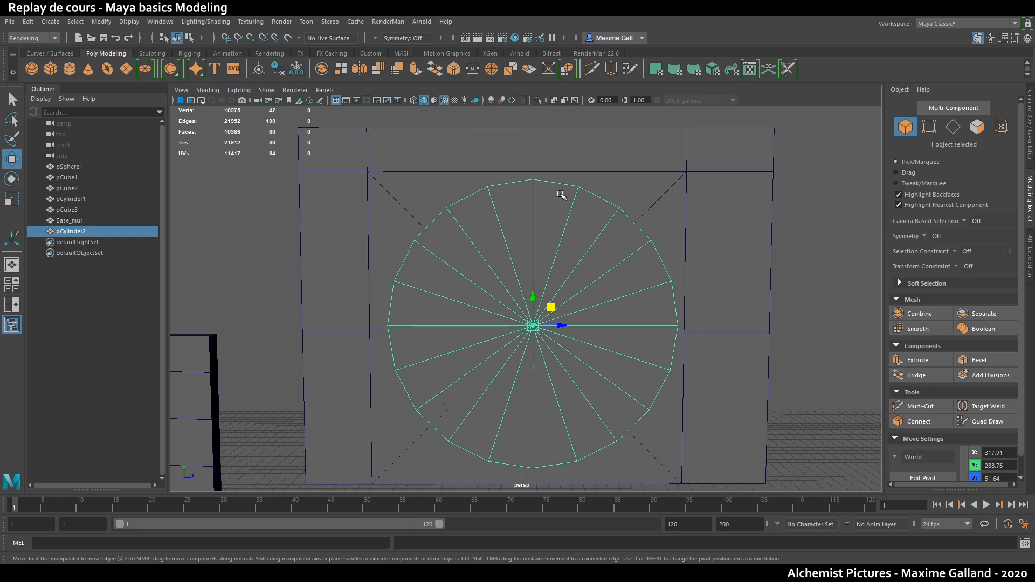
- Centre the disc on the wall's opening by snapping it to the wall's vertices at Y 281.96 and Z 43.04
left_click(732, 357)
left_click(555, 250)
left_click_drag(558, 328, 533, 187)
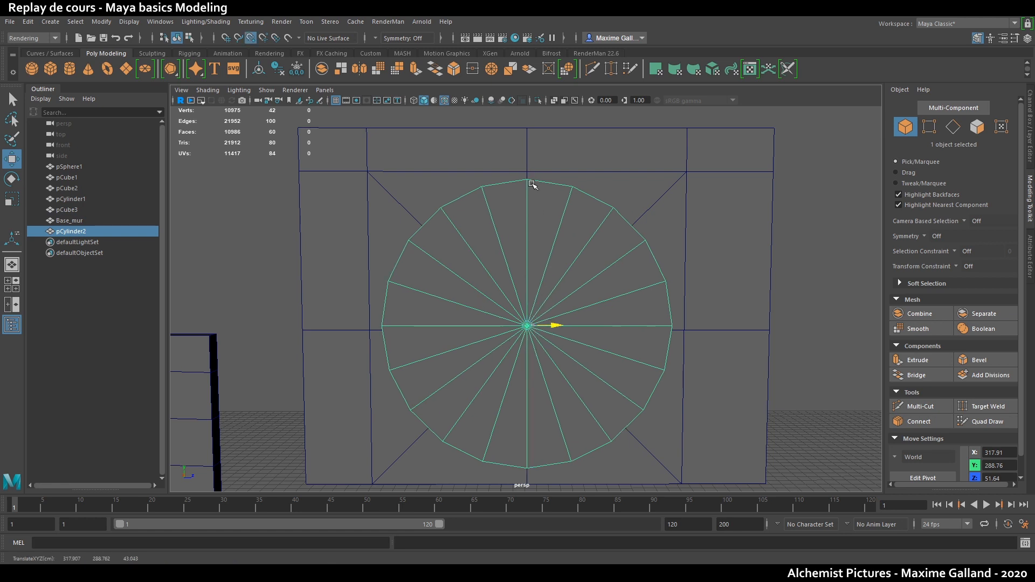
left_click_drag(528, 298, 359, 331)
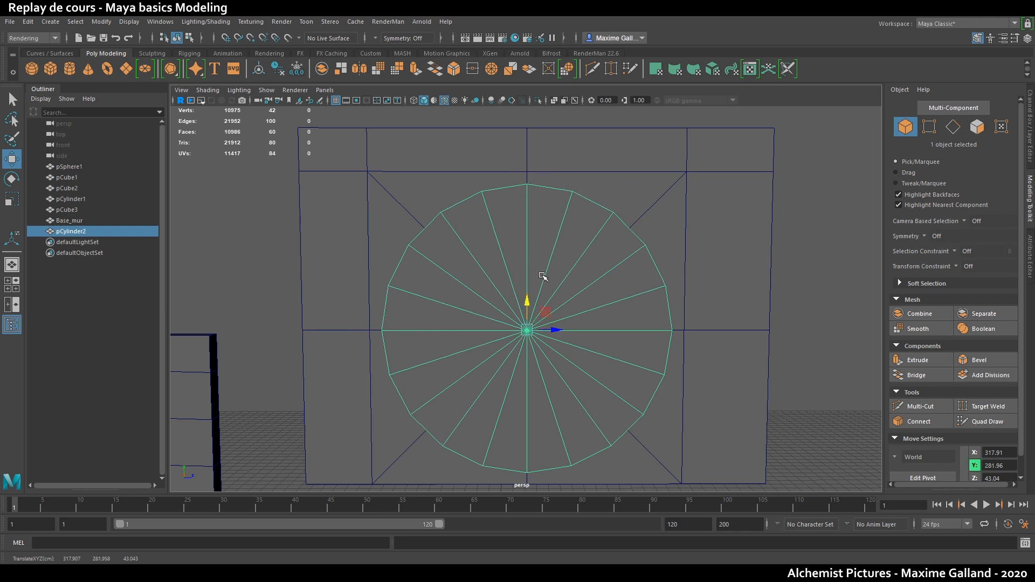
- Try moving the disc off centre to Y 308.78 and Z 71.79, and undo the moves
key("ctrl+h")
left_click_drag(574, 323, 553, 290, "alt")
key("h")
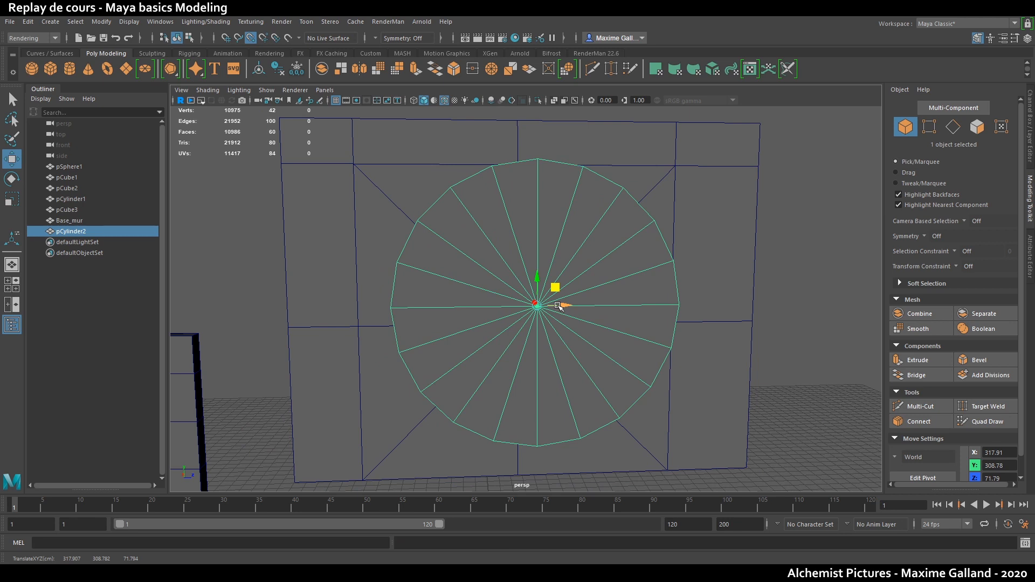
key("ctrl+z")
key("ctrl+z")
- Extrude the ring of faces around the disc's rim outward with a thickness of 14.27
left_click_drag(478, 341, 543, 312, "alt")
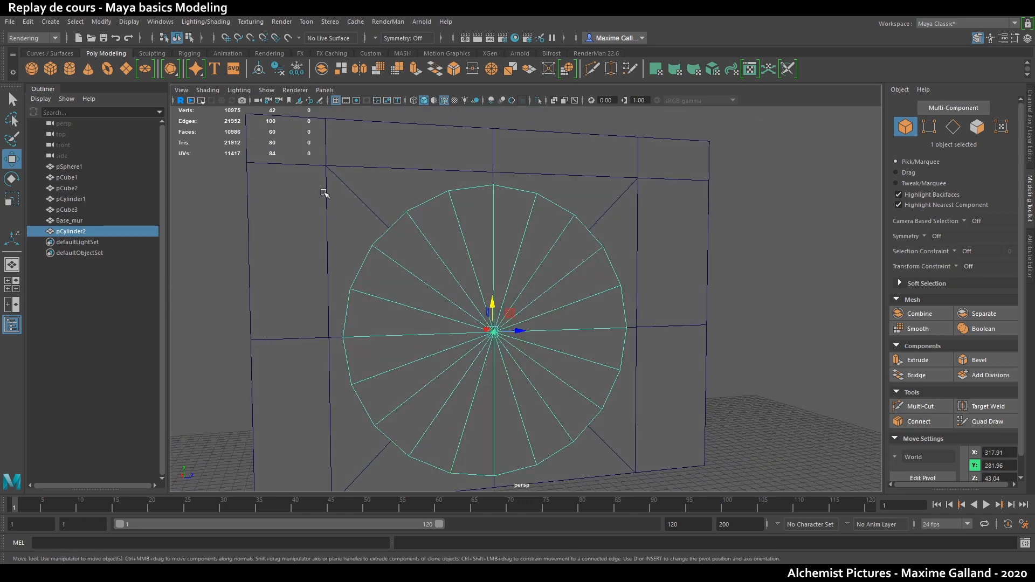
left_click_drag(379, 307, 516, 303, "alt")
key("r")
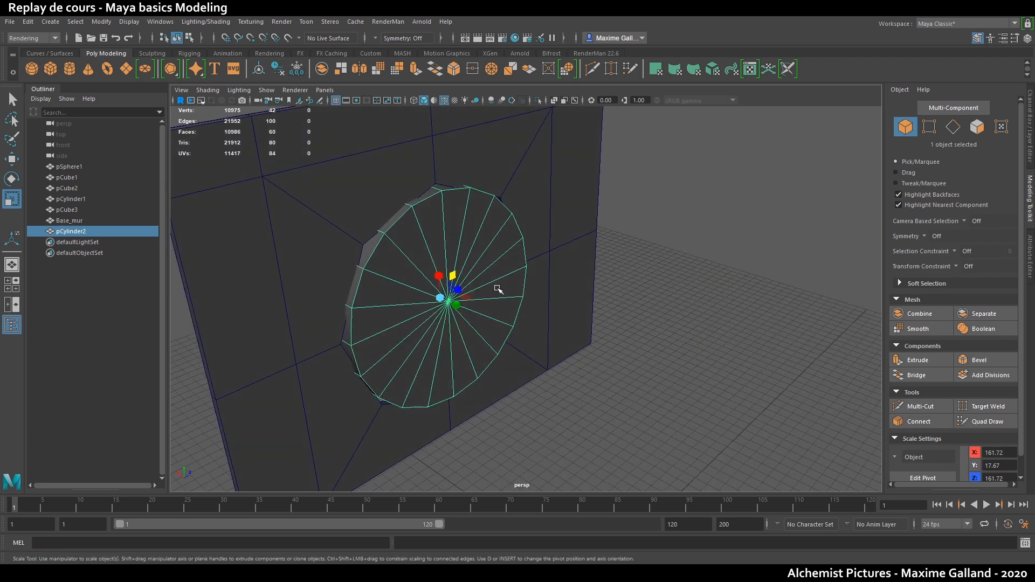
key("F11")
left_click(426, 195)
double_click(397, 217, "shift")
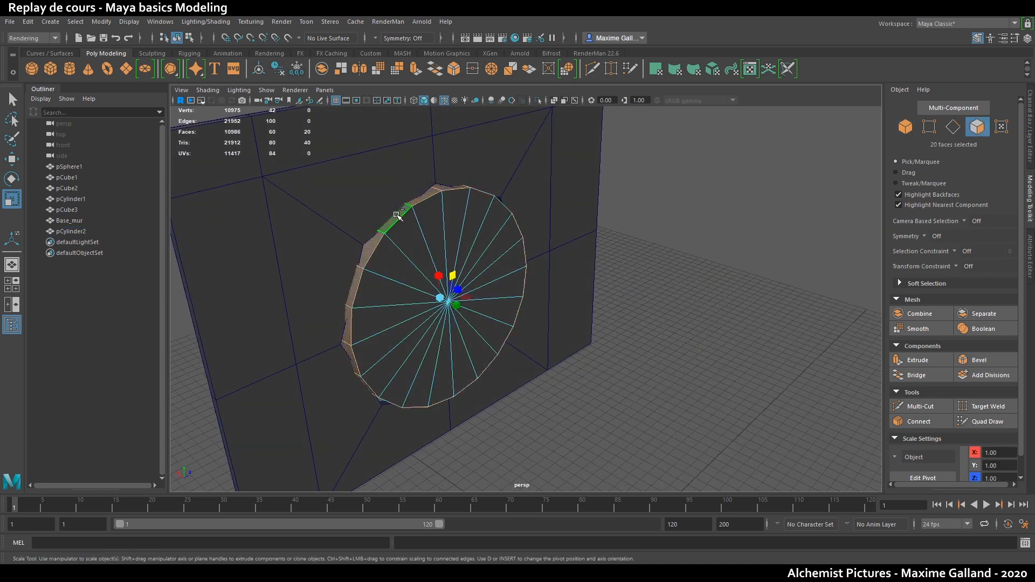
key("ctrl+e")
middle_click_drag(593, 356, 746, 346)
left_click_drag(746, 347, 685, 335, "alt")
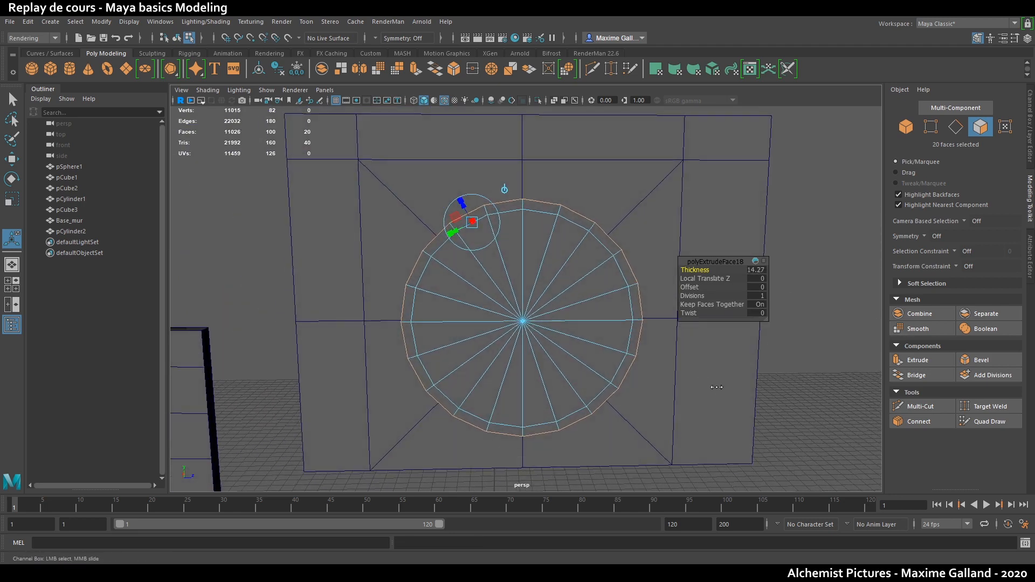
- Delete the disc's front and rear cap faces inside the extruded rim, leaving a ring
key("q")
left_click_drag(499, 349, 547, 303)
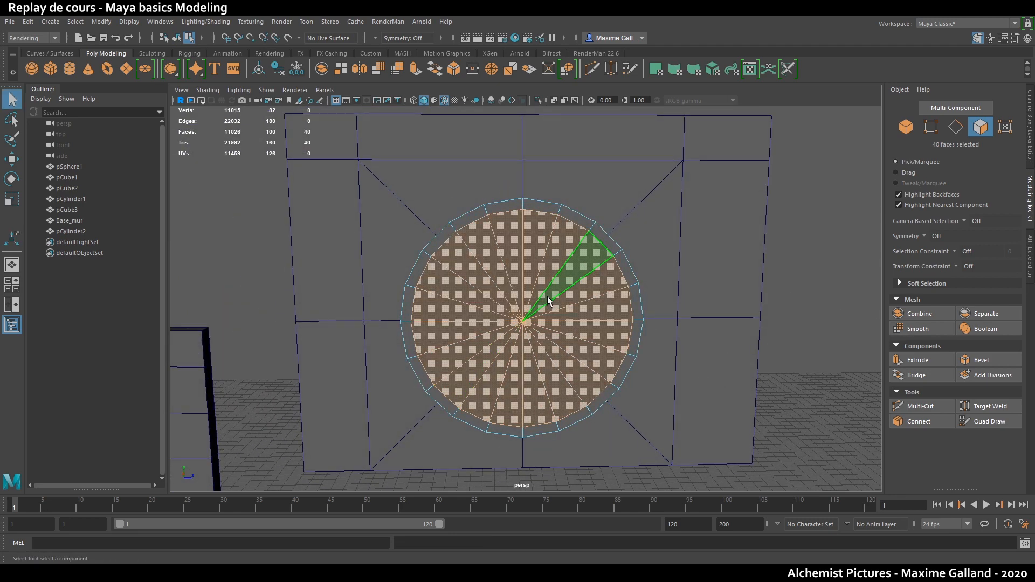
key("Delete")
- Bridge one pair of facing edges between the ring's front and rear inner borders
scroll(541, 277, "up", 5)
key("F10")
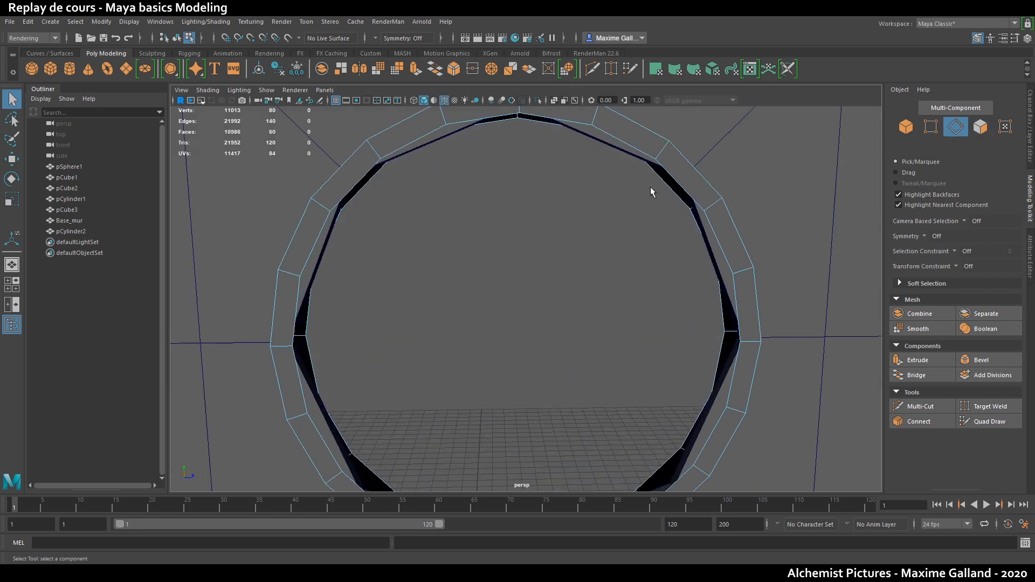
left_click(916, 376)
scroll(668, 302, "down", 3)
left_click_drag(668, 302, 516, 285, "alt")
key("ctrl+z")
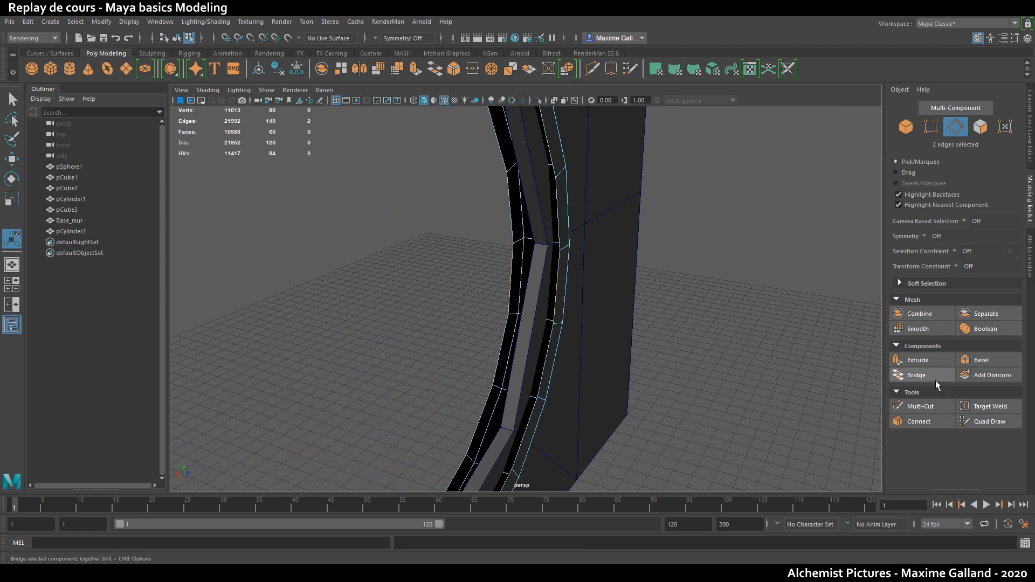
left_click(916, 375)
- Bridge the remaining edges of the front and rear inner borders to close the inside of the ring
double_click(551, 234)
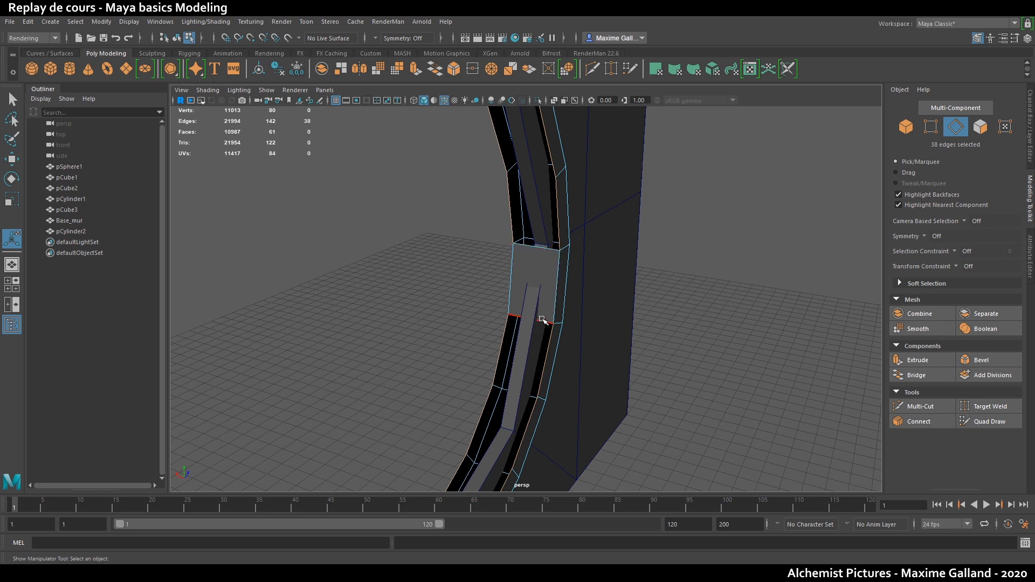
key("ctrl+z")
left_click(540, 249, "ctrl")
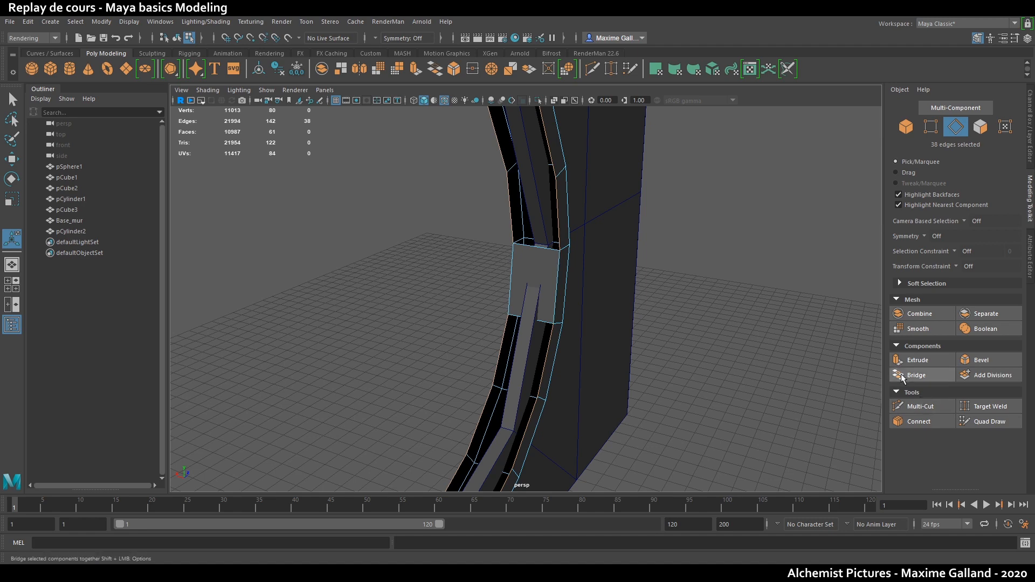
scroll(649, 350, "down", 3)
- Select the loop of faces inside the ring and scale it inward to make the ring's border wider
key("q")
mouse_move(637, 293)
left_mouse_down("alt")
mouse_move(628, 264)
mouse_move(646, 282)
left_mouse_up("alt")
key("F8")
key("F11")
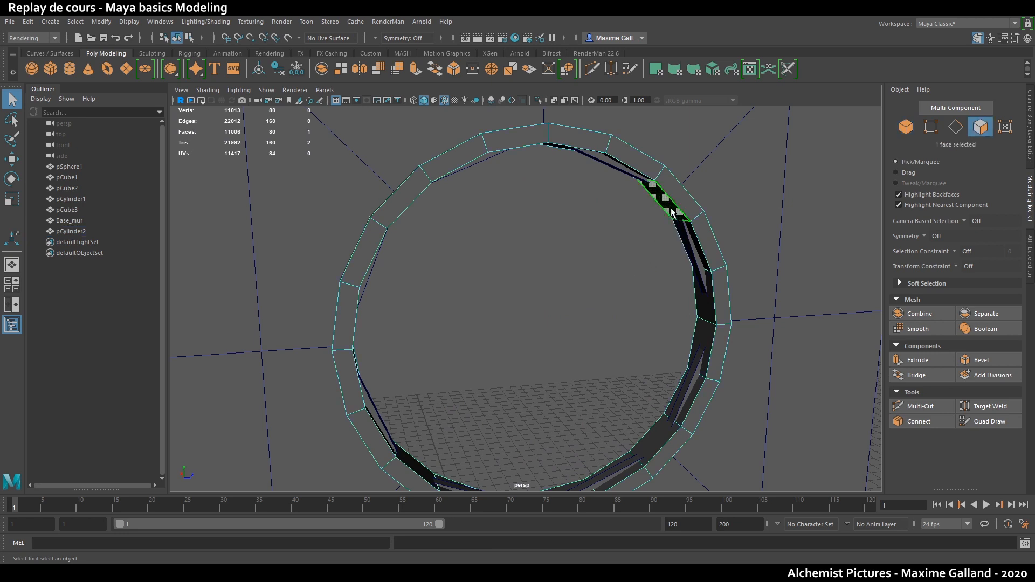
double_click(695, 242)
key("r")
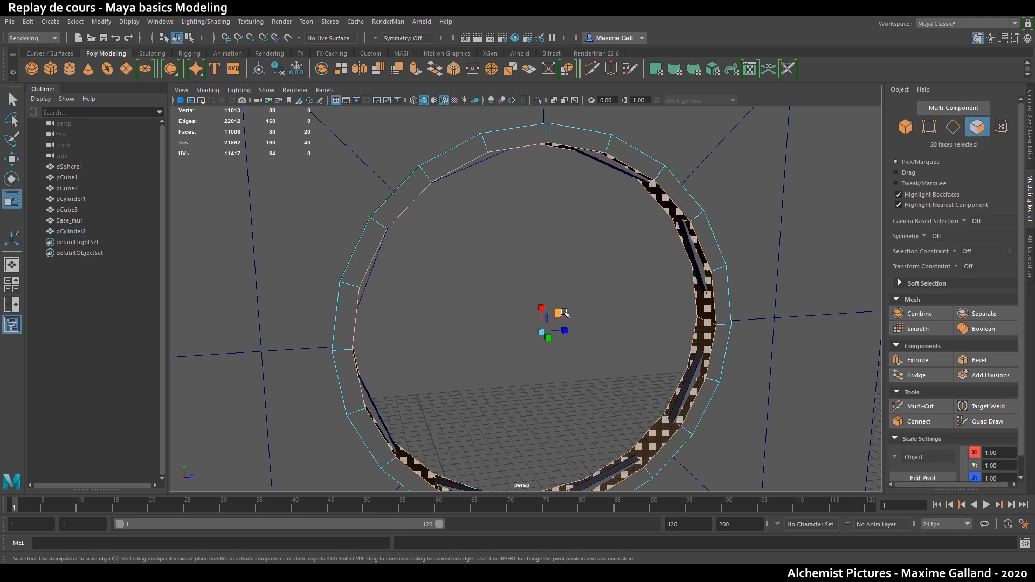
left_click(645, 229)
left_click(668, 207)
double_click(692, 236, "shift")
left_click_drag(565, 313, 560, 315)
left_click_drag(560, 315, 547, 313, "alt")
scroll(547, 312, "down", 5)
- Return to object mode and deselect the ring to view it in the wall's opening
key("q")
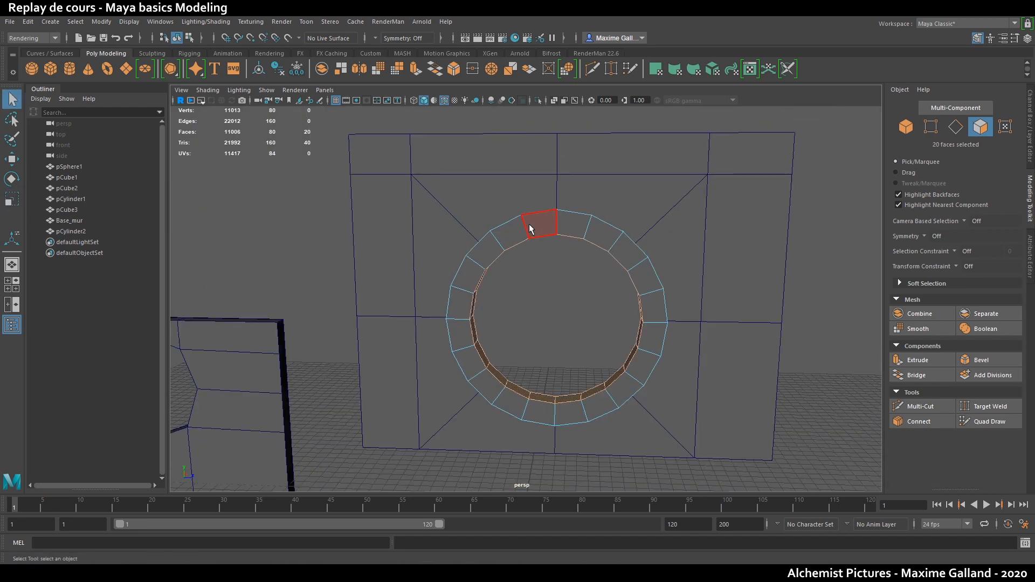
right_click_drag(529, 224, 561, 200)
left_click_drag(555, 289, 526, 314, "alt")
left_click(560, 310)
scroll(526, 314, "down", 4)
scroll(526, 313, "up", 4)
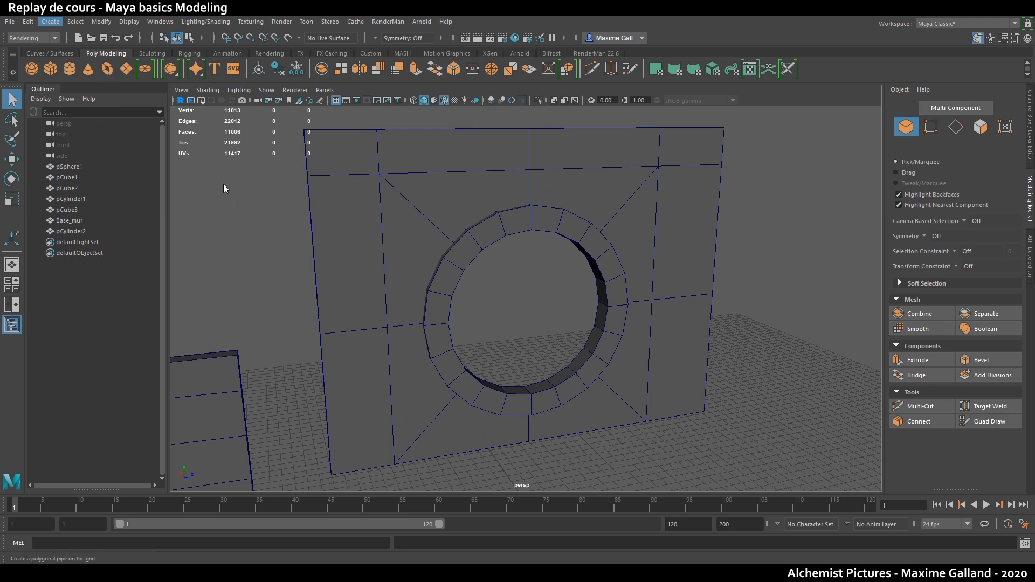
- Create a polygon pipe on the grid and scale it to 168.33 on X and Z and 36.26 on Y
scroll(544, 270, "down", 8)
key("w")
left_click_drag(578, 330, 591, 408, "alt")
scroll(592, 409, "up", 5)
key("r")
left_click_drag(575, 451, 681, 397)
middle_click_drag(682, 397, 622, 343, "alt")
left_click_drag(622, 343, 455, 421, "alt")
scroll(509, 385, "up", 4)
left_click_drag(367, 382, 473, 355, "alt")
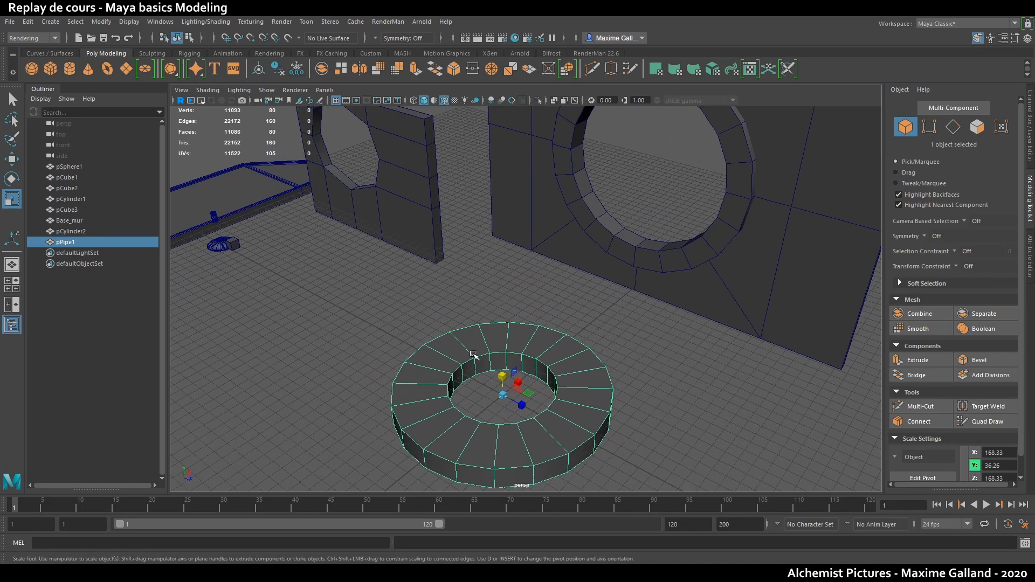
- Move the pipe in front of the smaller wall with the octagonal opening, to Z -557.18
key("w")
left_click_drag(520, 400, 204, 196)
left_click_drag(399, 328, 318, 286)
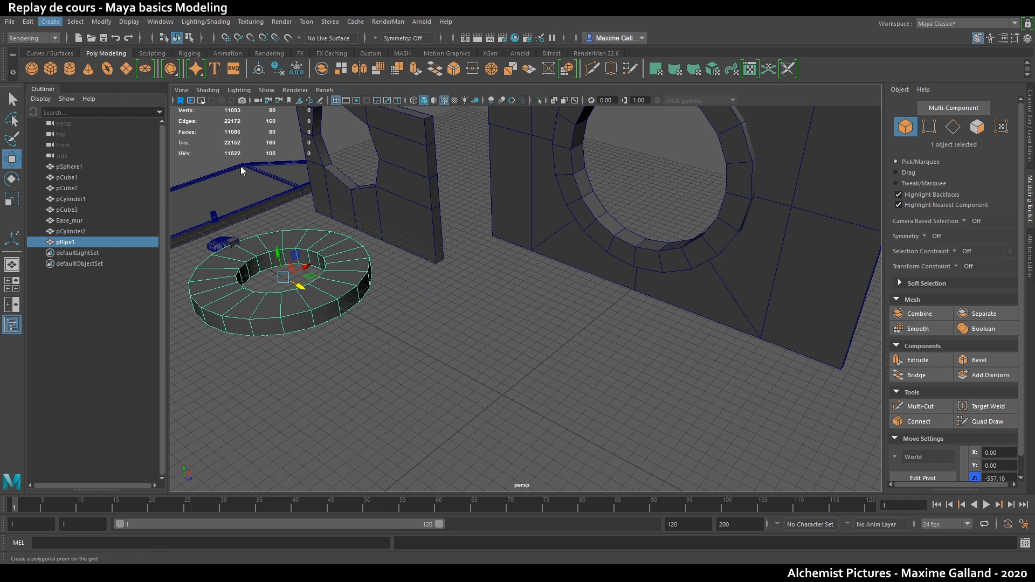
- Create a polygon gear on the grid, scale it up uniformly and frame it closely
key("r")
left_click_drag(502, 395, 617, 369)
key("w")
middle_click_drag(617, 370, 636, 329, "alt")
left_click_drag(561, 356, 590, 357, "alt")
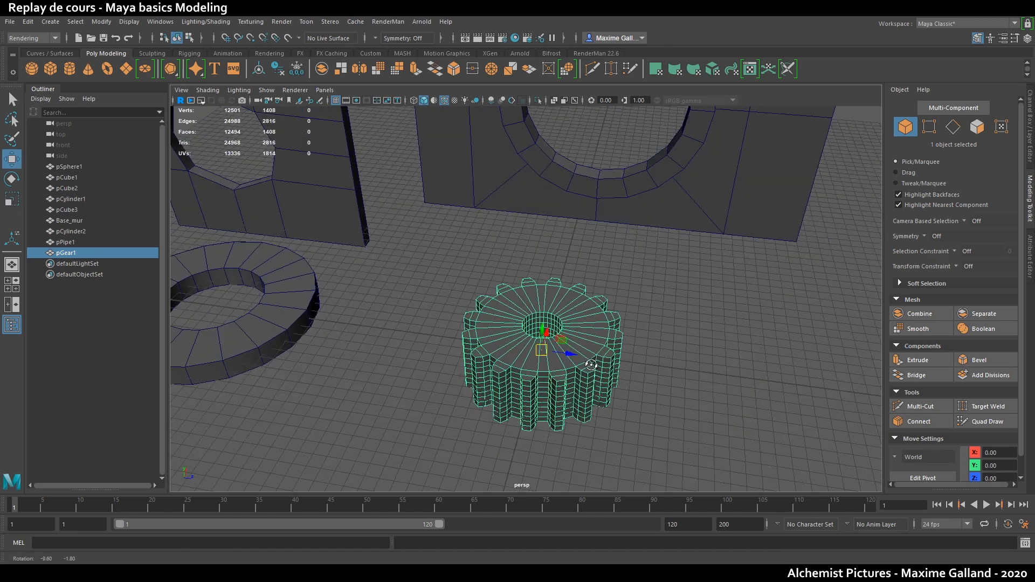
right_click_drag(566, 366, 594, 393, "alt")
middle_click_drag(594, 392, 562, 351, "alt")
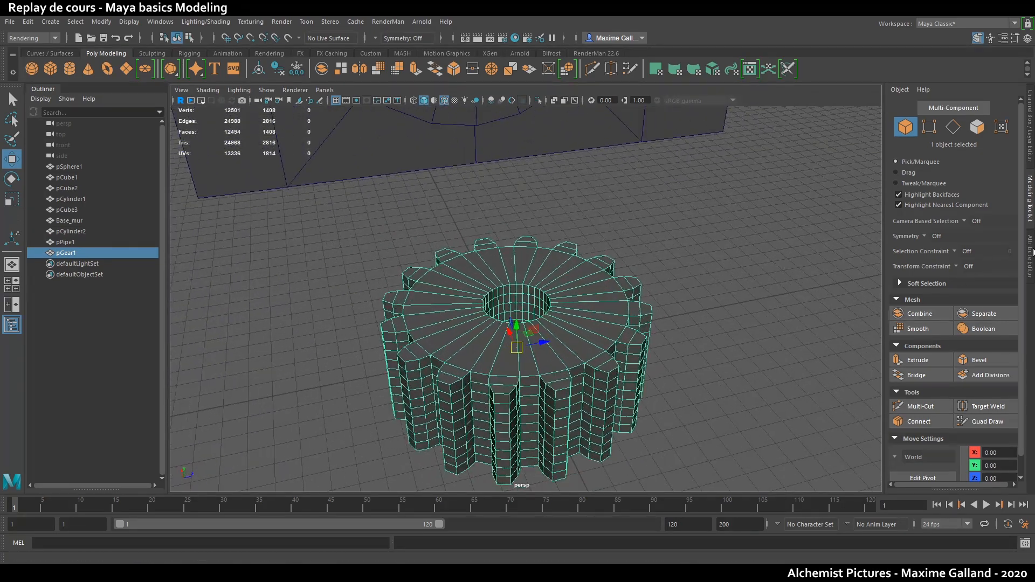
- Set the gear to 14 sides, radius 1.547, internal radius 0.773, height 1.547, 3 height divisions, spacing 0.459 and offset 1.031
left_click(1030, 256)
left_click(884, 109)
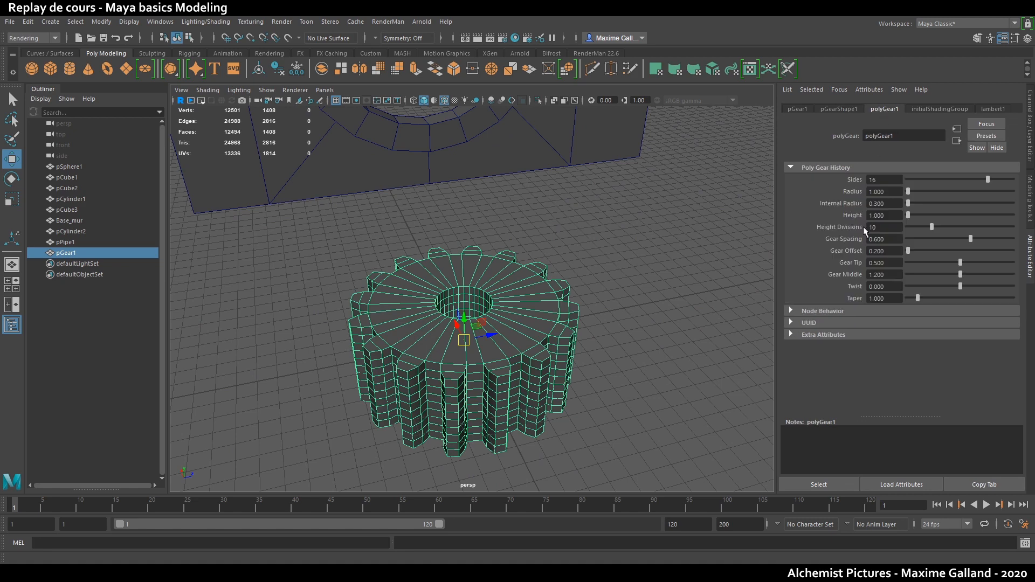
mouse_move(988, 178)
left_mouse_down()
mouse_move(946, 179)
mouse_move(975, 179)
left_mouse_up()
left_click_drag(910, 191, 910, 252)
left_click_drag(759, 270, 593, 254, "alt")
scroll(619, 283, "down", 5)
key("q")
mouse_move(524, 286)
left_mouse_down("alt")
mouse_move(580, 312)
mouse_move(522, 302)
mouse_move(516, 318)
mouse_move(521, 277)
left_mouse_up("alt")
scroll(517, 319, "up", 5)
key("w")
scroll(545, 269, "down", 4)
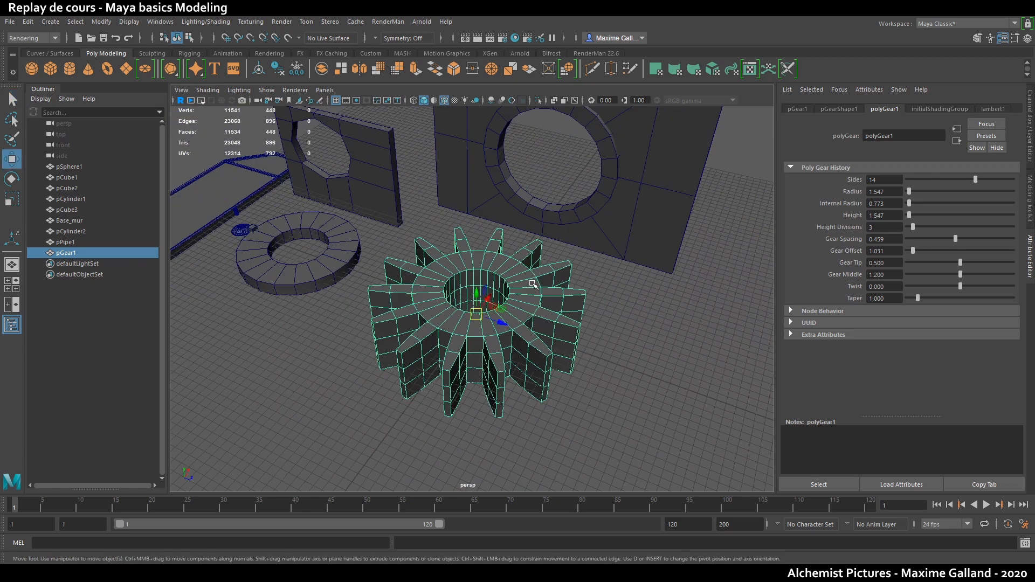
- Move the gear out of the way, beyond the pipe and the other models
left_click_drag(508, 308, 229, 167)
left_click_drag(335, 194, 486, 277, "alt")
scroll(457, 244, "up", 4)
- Frame the ring in the larger wall, check it in smooth preview, and return it to the unsmoothed display
left_click(459, 245)
key("f")
scroll(489, 276, "up", 4)
left_click(1029, 198)
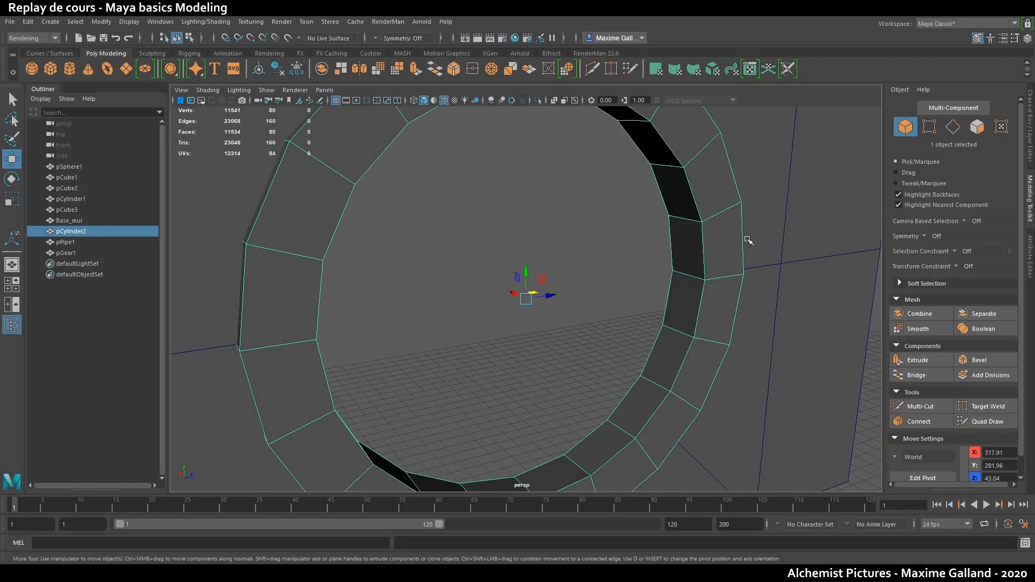
left_click_drag(574, 245, 600, 250, "alt")
middle_click_drag(601, 249, 529, 290, "alt")
scroll(513, 279, "down", 4)
scroll(513, 279, "up", 2)
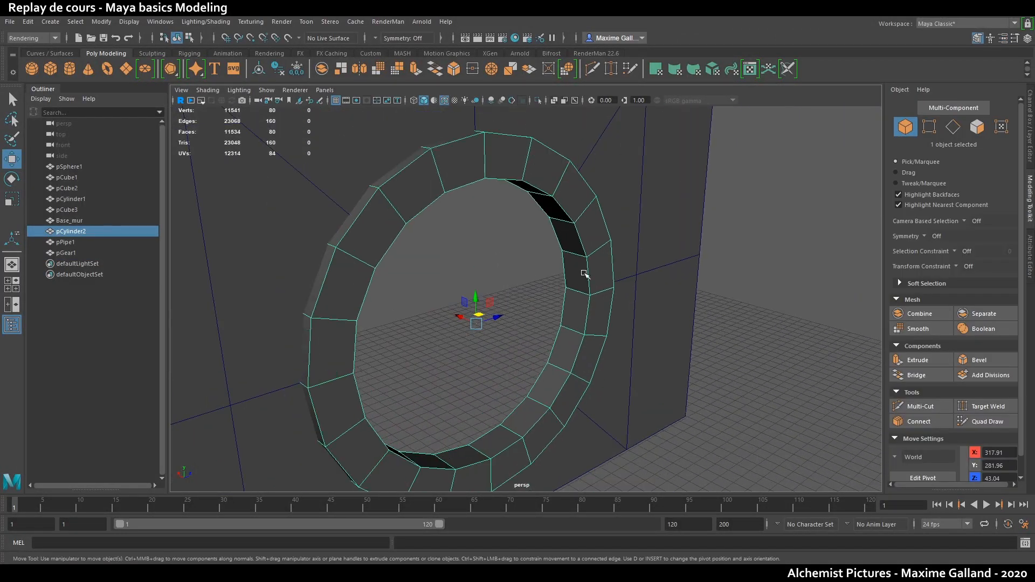
key("3")
left_click(504, 285)
left_click_drag(519, 300, 500, 312, "alt")
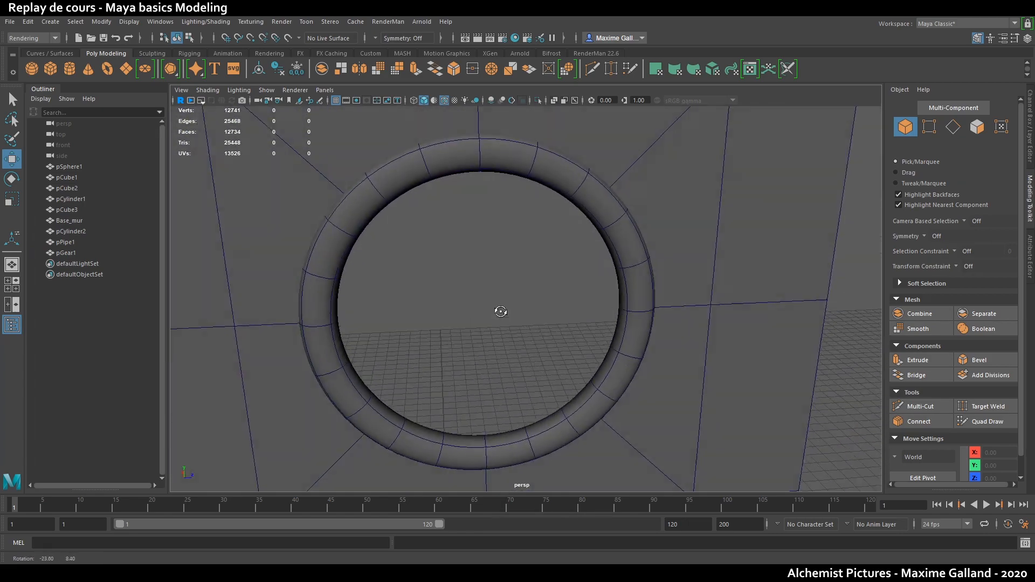
left_click(625, 259)
key("1")
left_click_drag(626, 258, 629, 291, "alt")
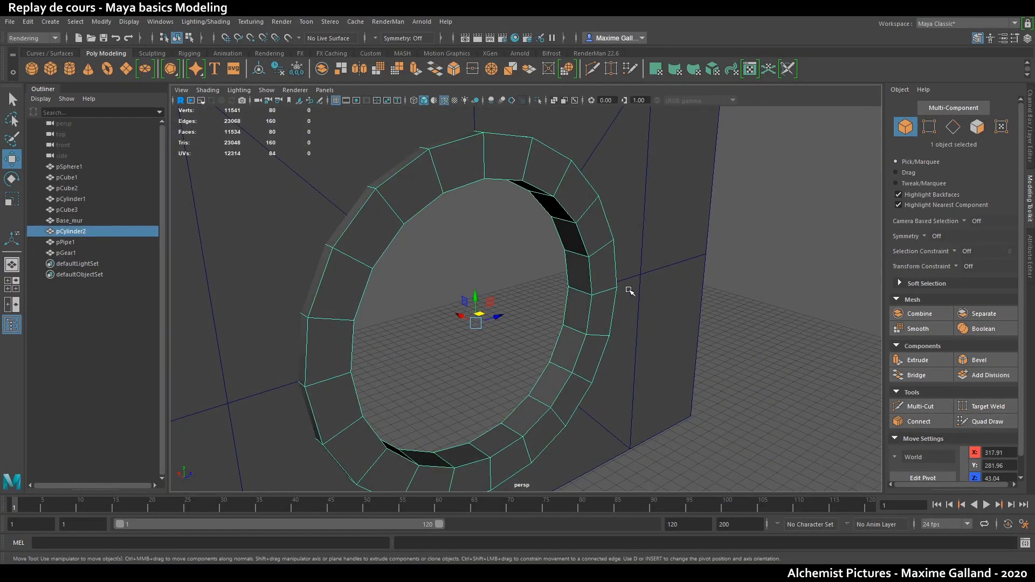
- Insert two edge loops on the ring's inner band, near its front and rear edges, with Quad Draw
scroll(629, 291, "up", 4)
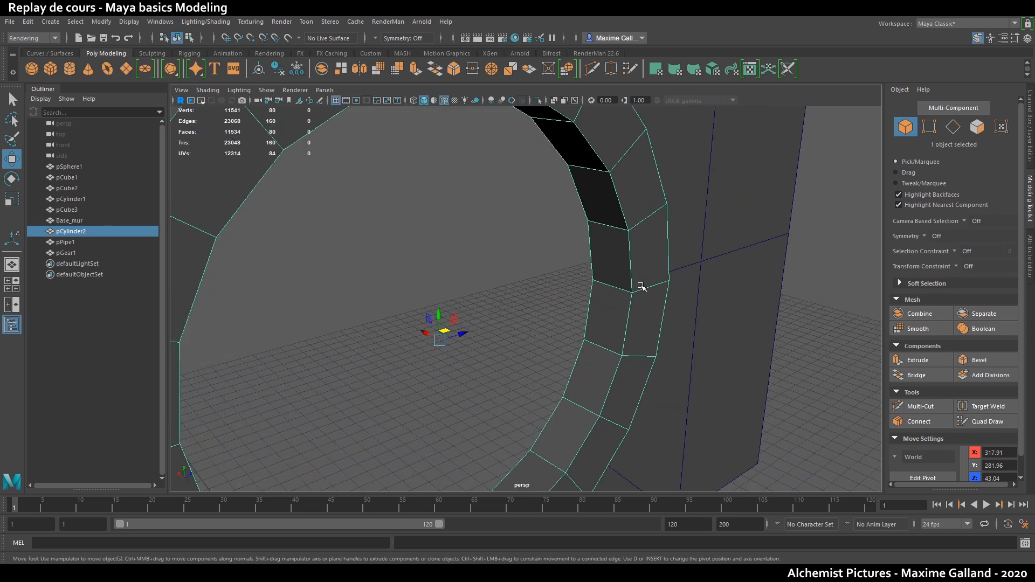
left_click(987, 421)
scroll(713, 327, "up", 2)
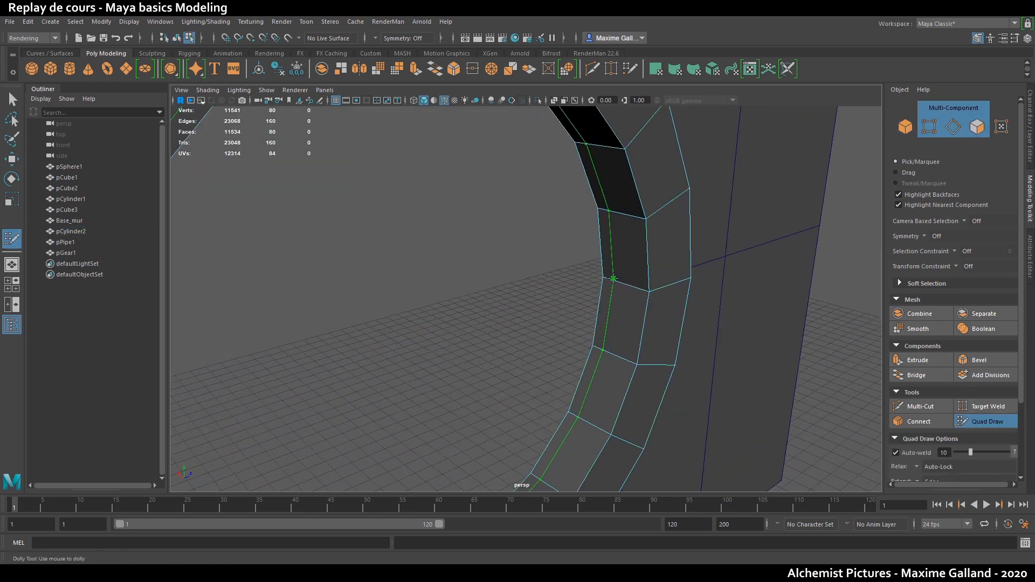
left_click(606, 278, "ctrl")
left_click(644, 292, "ctrl")
key("q")
key("F8")
key("f")
mouse_move(665, 264)
left_mouse_down("alt")
mouse_move(576, 275)
mouse_move(728, 272)
mouse_move(626, 275)
left_mouse_up("alt")
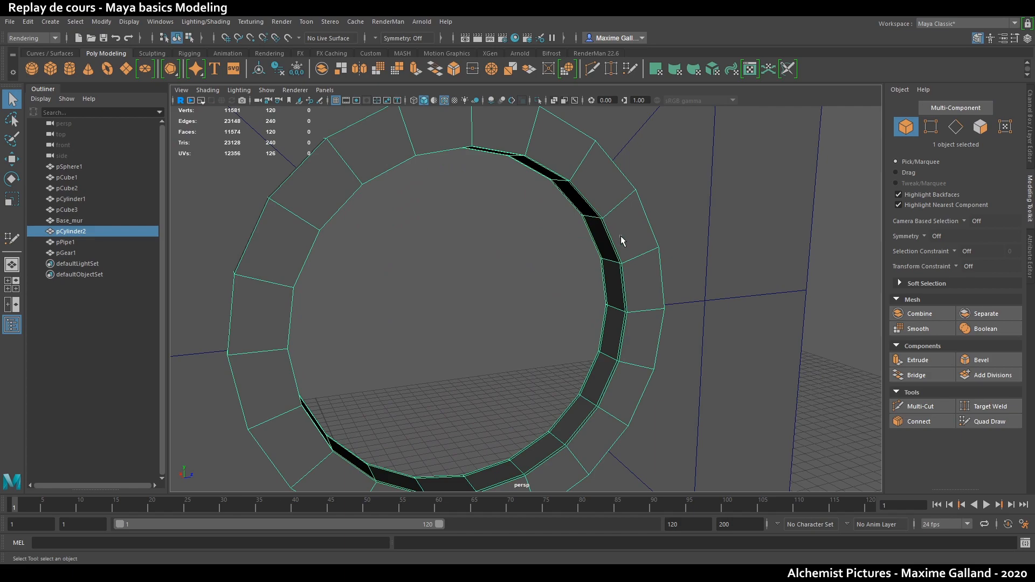
- Isolate the ring and insert supporting edge loops along its remaining borders with Quad Draw
key("ctrl+1")
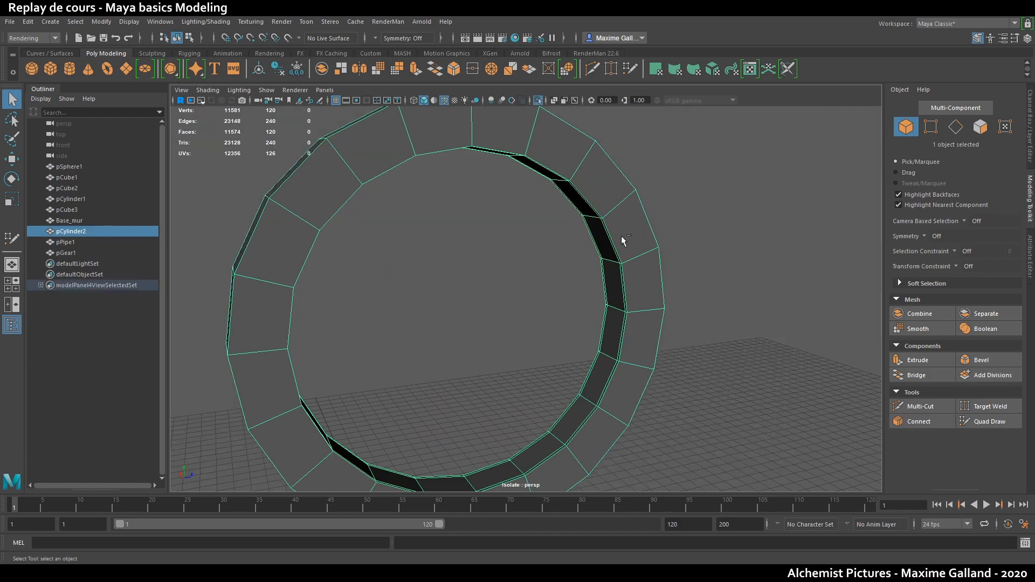
left_click_drag(630, 241, 595, 292, "alt")
left_click_drag(701, 296, 644, 289, "alt")
left_click(984, 421)
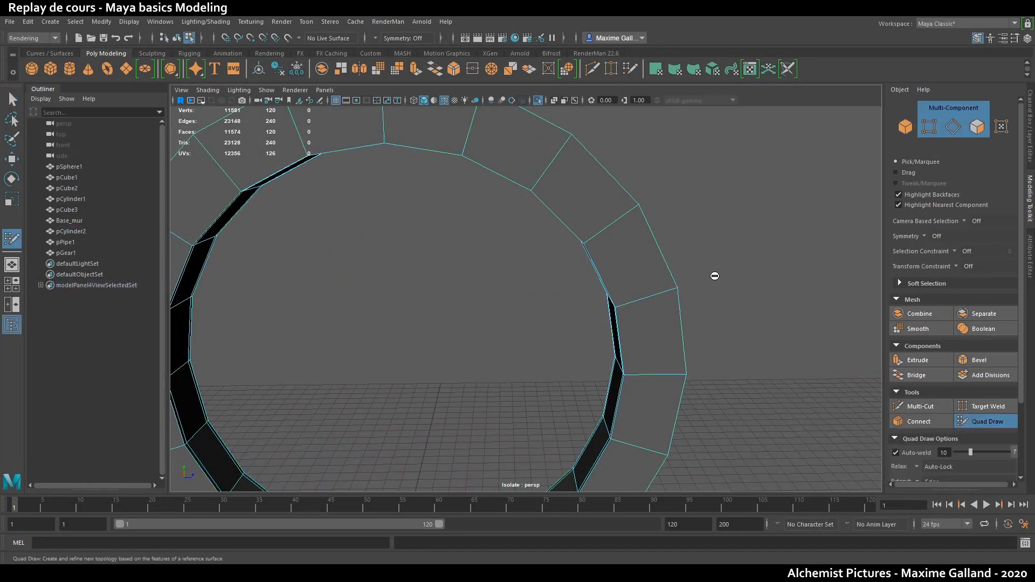
mouse_move(599, 231)
left_mouse_down("ctrl")
mouse_move(686, 217)
mouse_move(598, 233)
mouse_move(637, 269)
mouse_move(701, 267)
mouse_move(523, 254)
mouse_move(545, 286)
mouse_move(503, 268)
mouse_move(667, 289)
mouse_move(628, 225)
mouse_move(770, 223)
mouse_move(726, 273)
mouse_move(605, 277)
left_mouse_up("ctrl")
left_click(554, 295, "ctrl")
- Turn on smooth preview for the ring, leave isolation and deselect it to view the whole scene
key("q")
key("3")
left_click(711, 222)
left_click(606, 276)
key("ctrl+1")
key("f")
left_click(727, 303)
mouse_move(728, 303)
left_mouse_down("alt")
mouse_move(593, 340)
mouse_move(654, 305)
mouse_move(708, 307)
left_mouse_up("alt")
scroll(707, 307, "down", 8)
scroll(540, 321, "up", 10)
- Duplicate the ring and move the copy behind the smaller wall, at Y 131.10 and Z -566.40
left_click_drag(540, 321, 650, 268, "alt")
scroll(667, 284, "up", 3)
left_click(602, 225)
key("w")
middle_click_drag(305, 348, 537, 315, "alt")
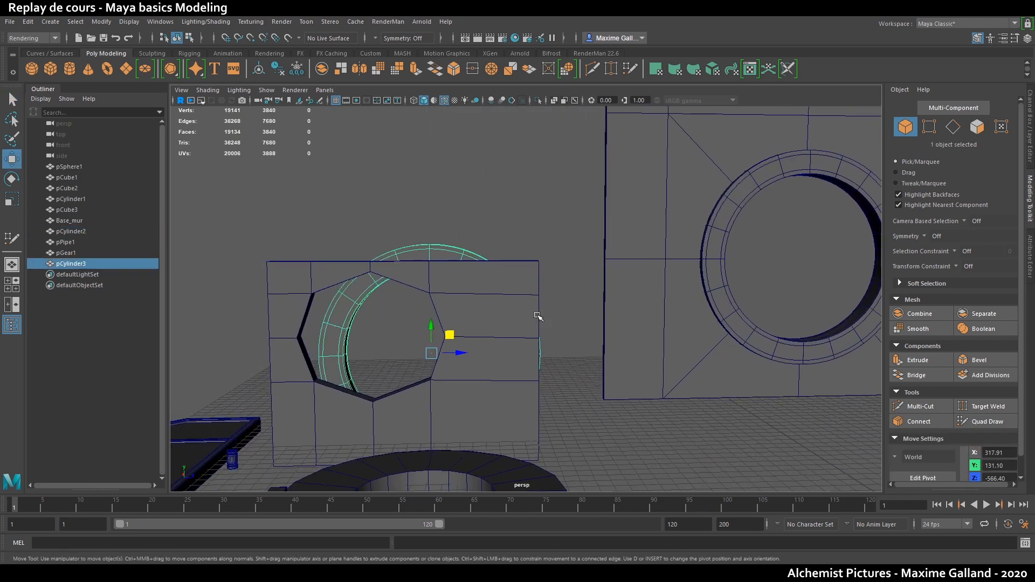
left_click_drag(537, 316, 491, 337, "alt")
- Scale the copied ring down and position it over the smaller wall's octagonal opening at Y 166.29 and Z -647.64
left_click_drag(513, 284, 421, 327)
key("r")
key("w")
left_click_drag(421, 326, 492, 312, "alt")
scroll(492, 312, "up", 3)
middle_click_drag(492, 312, 573, 305, "alt")
left_click_drag(533, 310, 493, 237)
- Turn off the copied ring's smooth preview and move the corner vertices on one side of the wall's opening under the ring
key("1")
scroll(555, 287, "up", 4)
left_click(409, 242)
right_click_drag(393, 246, 353, 247)
left_click_drag(467, 280, 484, 183)
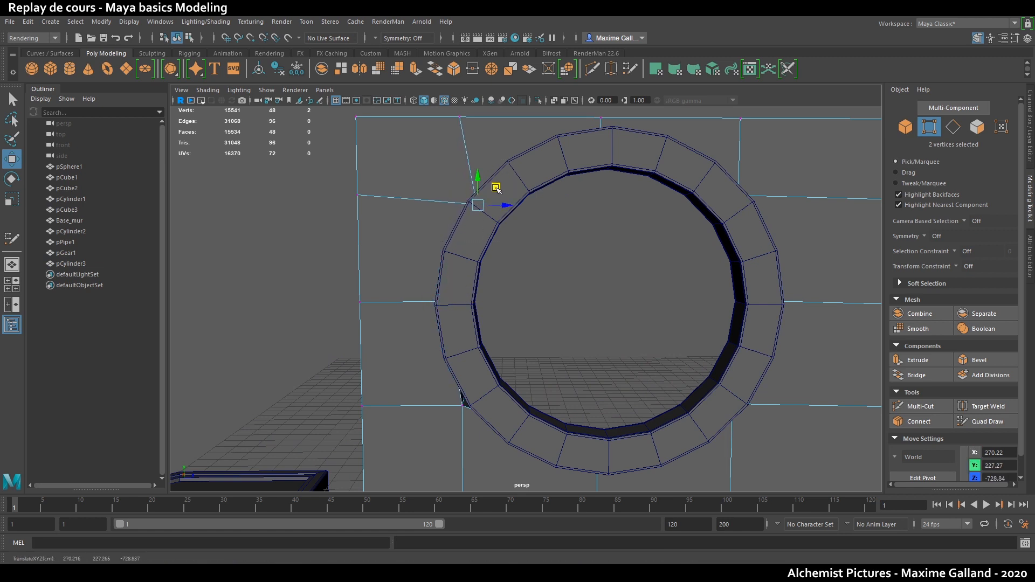
middle_click_drag(487, 358, 492, 335, "alt")
left_click_drag(487, 360, 503, 345)
- Align the wall's top-edge vertices with the opening's corner at Z -728.84 and return to object mode
left_click_drag(585, 407, 564, 314, "alt")
left_click_drag(420, 144, 465, 178)
key("v")
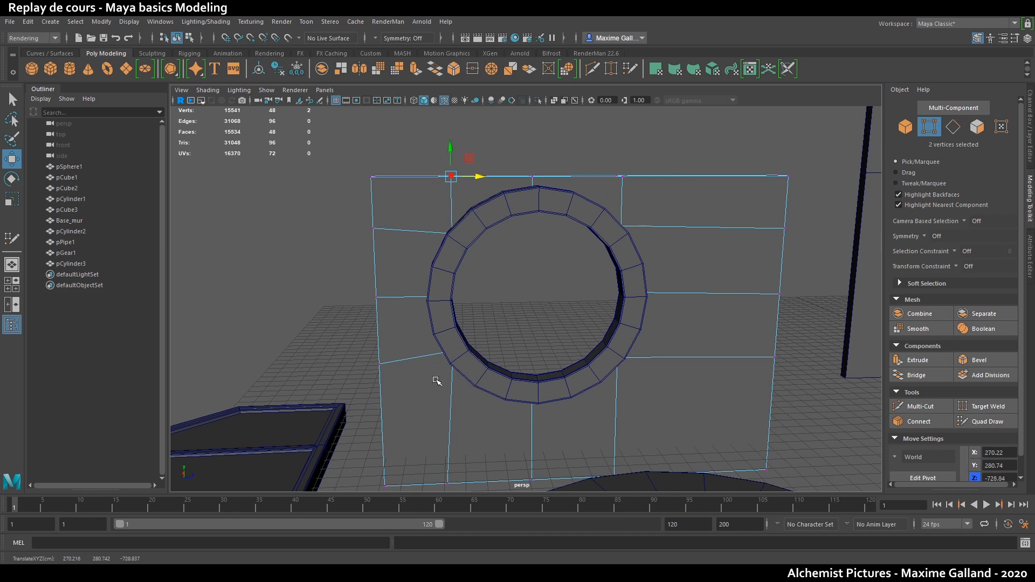
left_click_drag(456, 452, 483, 346, "alt")
key("q")
key("F8")
- Shift the copied ring through the smaller wall along X to 263.17 and deselect it
left_click(812, 341)
right_click_drag(808, 341, 636, 327, "alt")
left_click_drag(636, 326, 685, 343, "alt")
left_click(525, 290)
key("w")
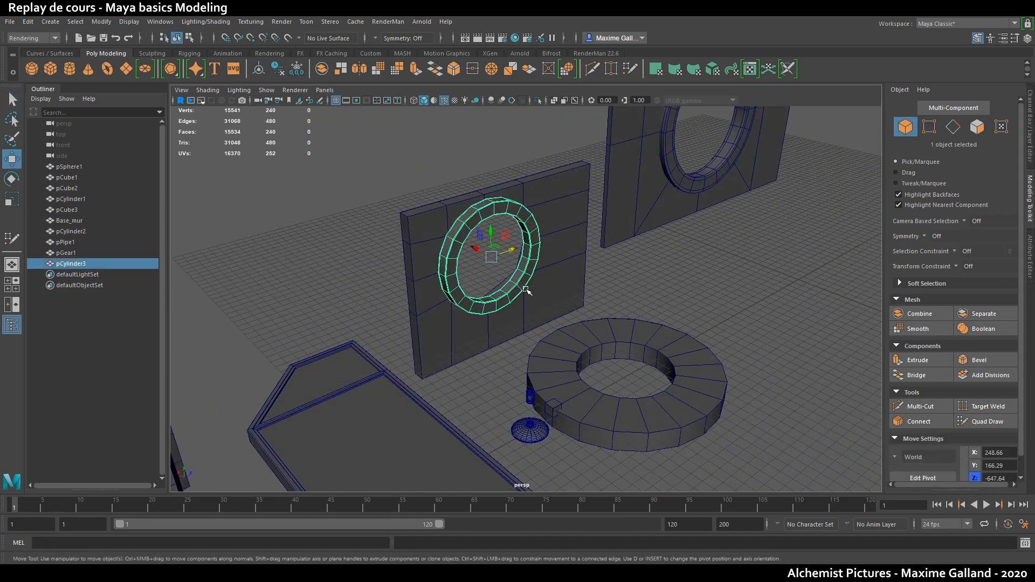
left_click_drag(477, 254, 473, 249)
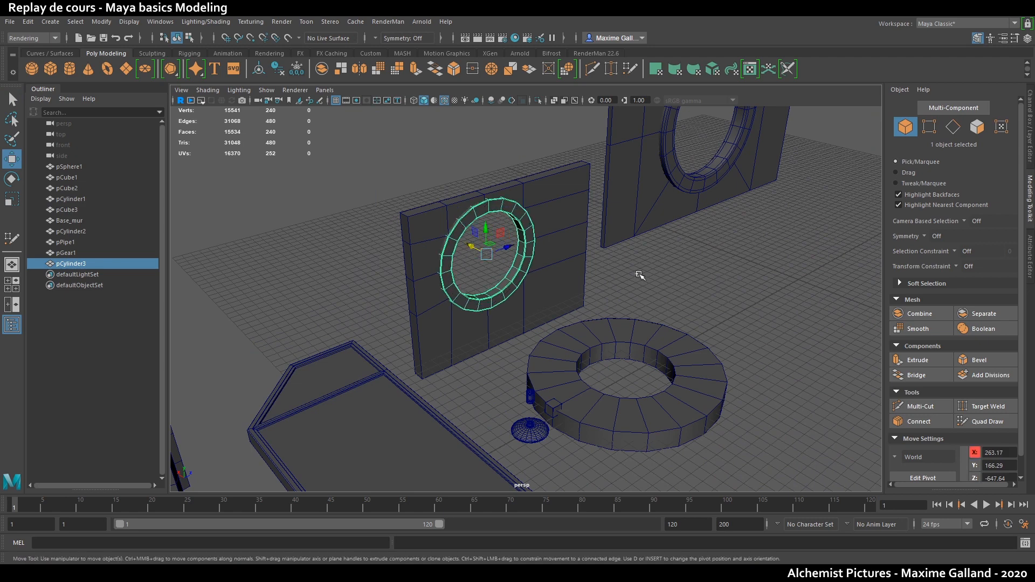
left_click(696, 301)
- Turn on smooth preview for the copied ring in the smaller wall and deselect it to view the scene
left_click_drag(708, 319, 653, 309, "alt")
middle_click_drag(653, 310, 415, 313, "alt")
left_click_drag(554, 323, 483, 309, "alt")
left_click(475, 276)
key("3")
left_click(607, 369)
right_click_drag(608, 369, 541, 376, "alt")
left_click_drag(540, 376, 503, 372, "alt")
right_click_drag(503, 372, 526, 369, "alt")
middle_click_drag(526, 370, 552, 363, "alt")
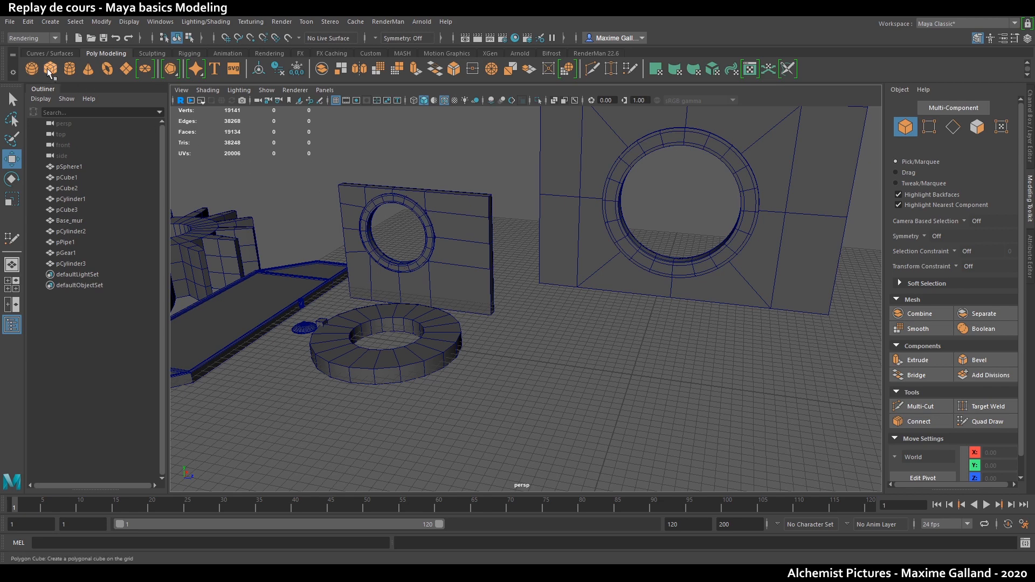
- Create a polygon sphere on the grid and scale it up
left_click_drag(528, 303, 690, 318, "alt")
key("r")
key("f")
right_click_drag(690, 318, 578, 335, "alt")
left_click_drag(578, 334, 567, 343, "alt")
left_click_drag(539, 307, 542, 298, "alt")
- Delete all faces in the sphere's lower half, including the remaining ring at the equator, to leave an open dome
key("F11")
right_click_drag(543, 298, 508, 354, "alt")
left_click_drag(508, 353, 441, 391, "alt")
left_click_drag(440, 393, 521, 297)
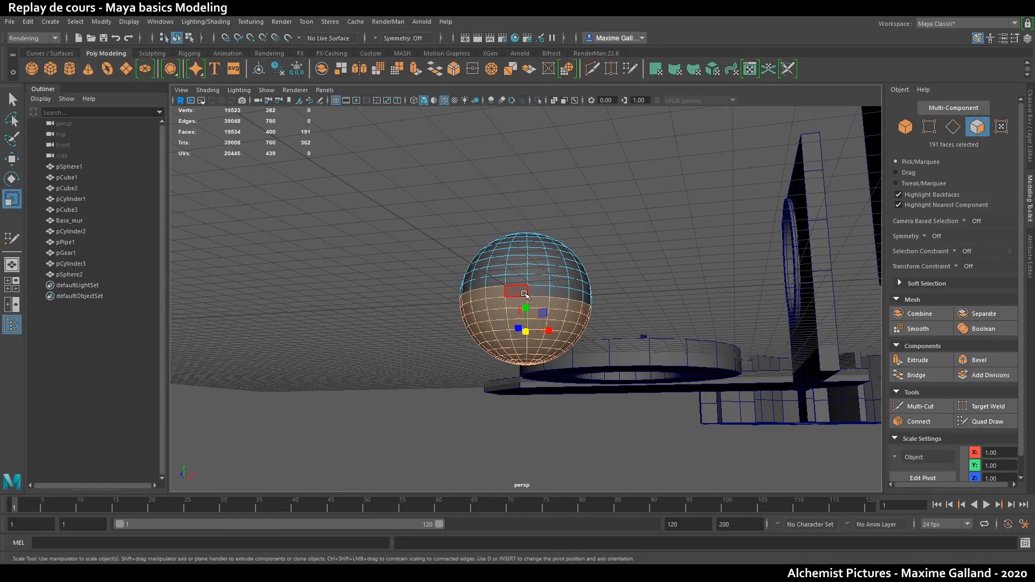
key("Delete")
left_click(529, 292)
double_click(557, 294, "shift")
left_click_drag(592, 327, 551, 341, "alt")
key("q")
key("Delete")
left_click_drag(581, 350, 693, 374, "alt")
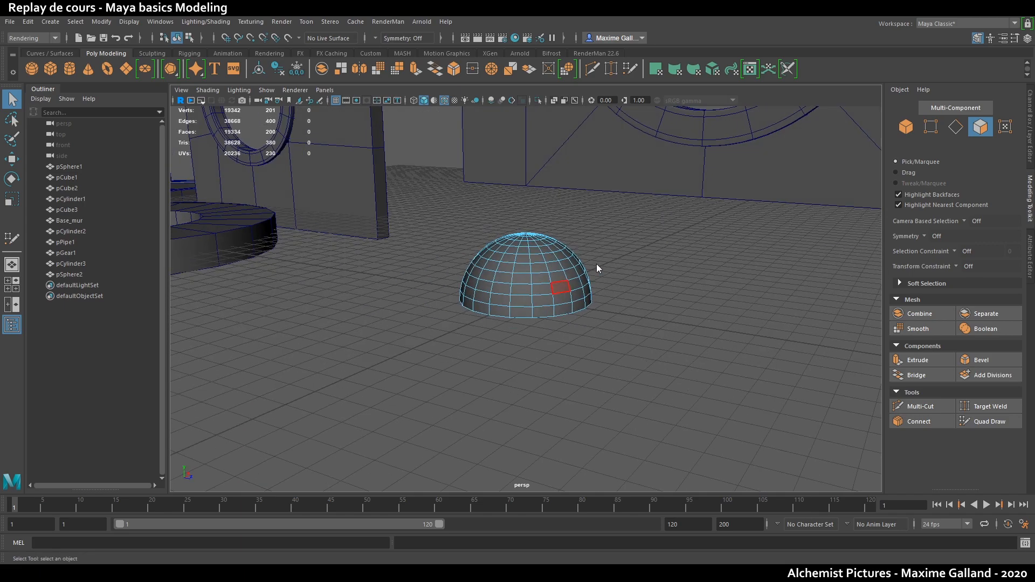
- Delete the faces around the dome's pole to cut a round opening in its top
key("F8")
key("w")
left_click_drag(572, 304, 555, 325, "alt")
scroll(566, 302, "up", 5)
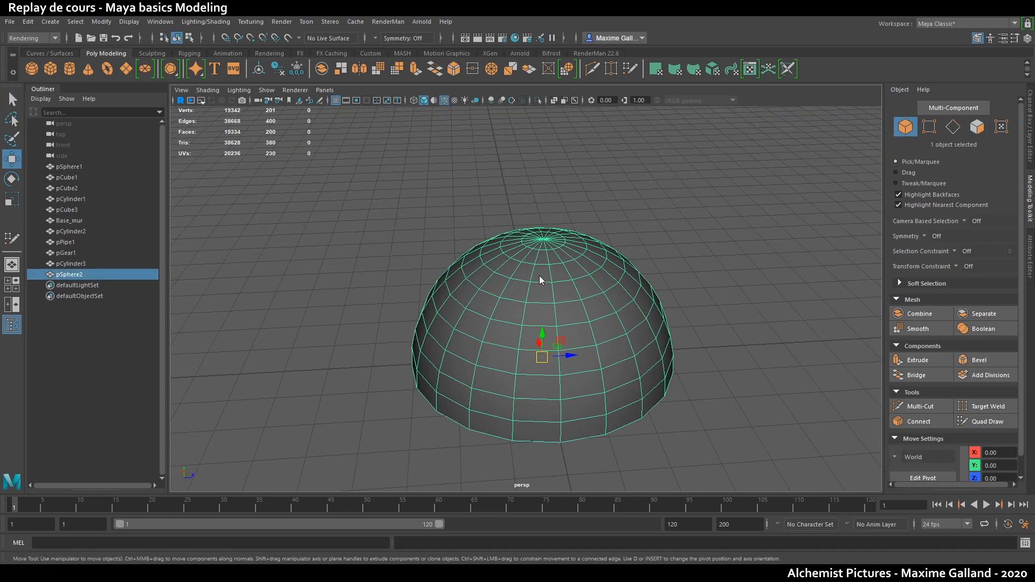
key("F11")
left_click_drag(541, 282, 539, 303, "alt")
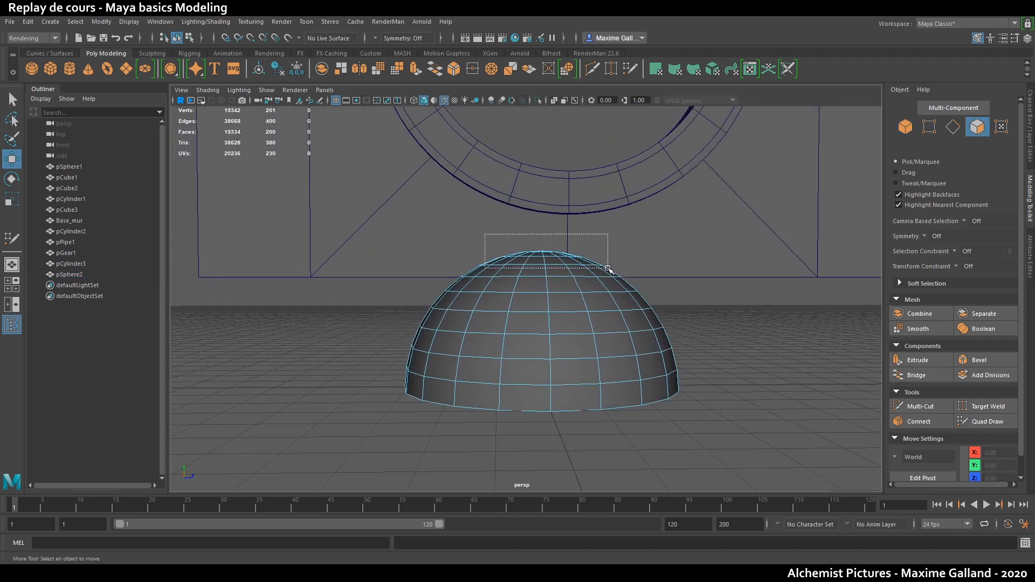
left_click_drag(608, 268, 608, 269)
key("Delete")
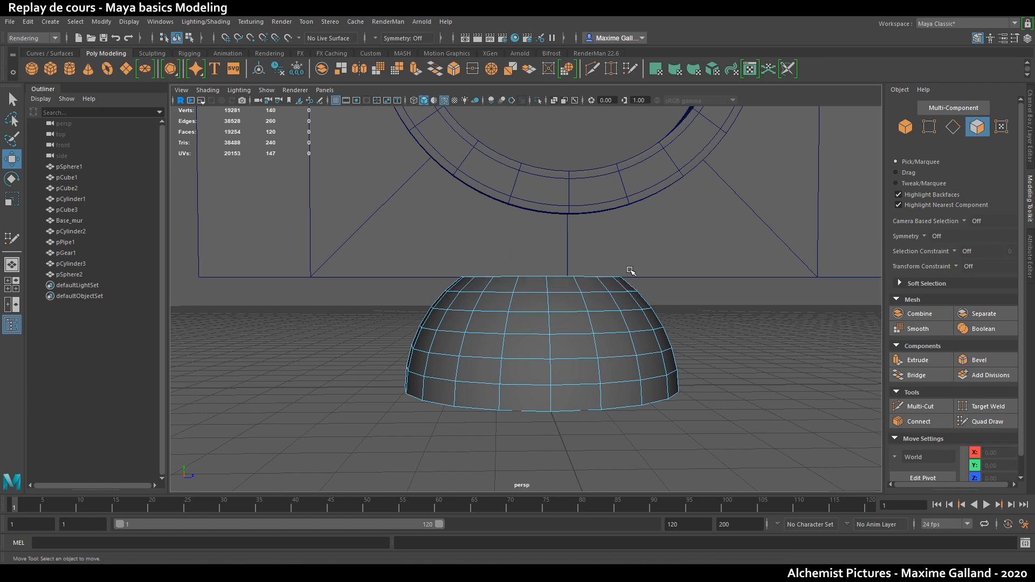
- Extrude the border edge loop of the dome's top opening
left_click_drag(604, 295, 621, 345, "alt")
double_click(603, 306)
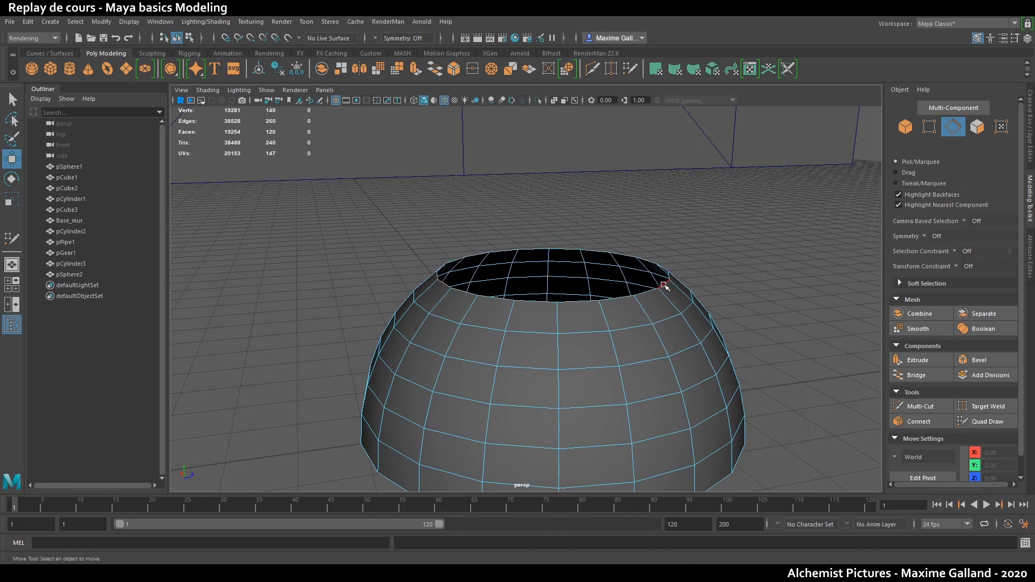
left_click(918, 360)
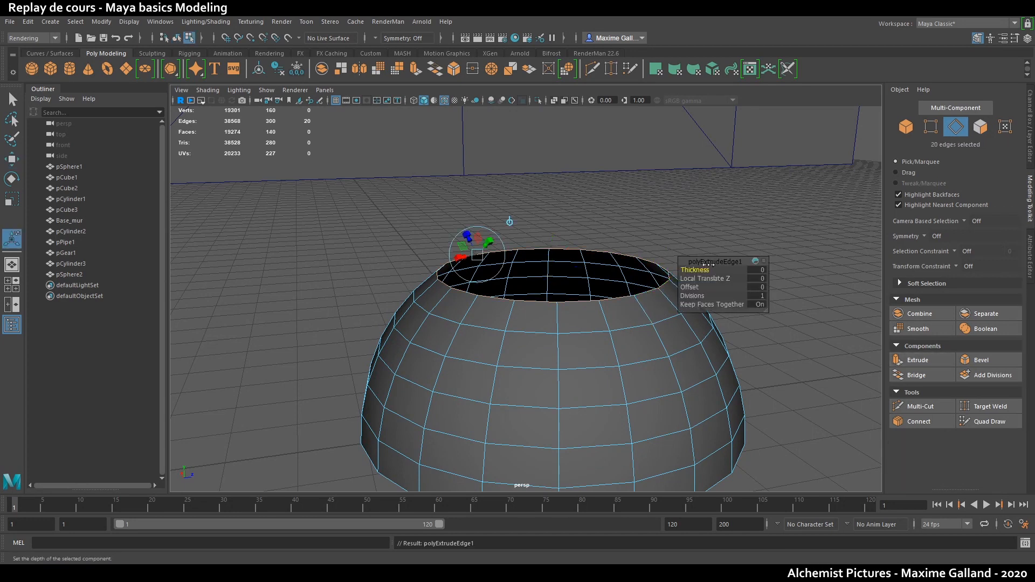
- Try pulling the extruded border edges out by adjusting their thickness, and undo it
middle_click_drag(677, 241, 785, 224)
left_click_drag(717, 221, 685, 213, "alt")
key("ctrl+z")
key("ctrl+z")
key("t")
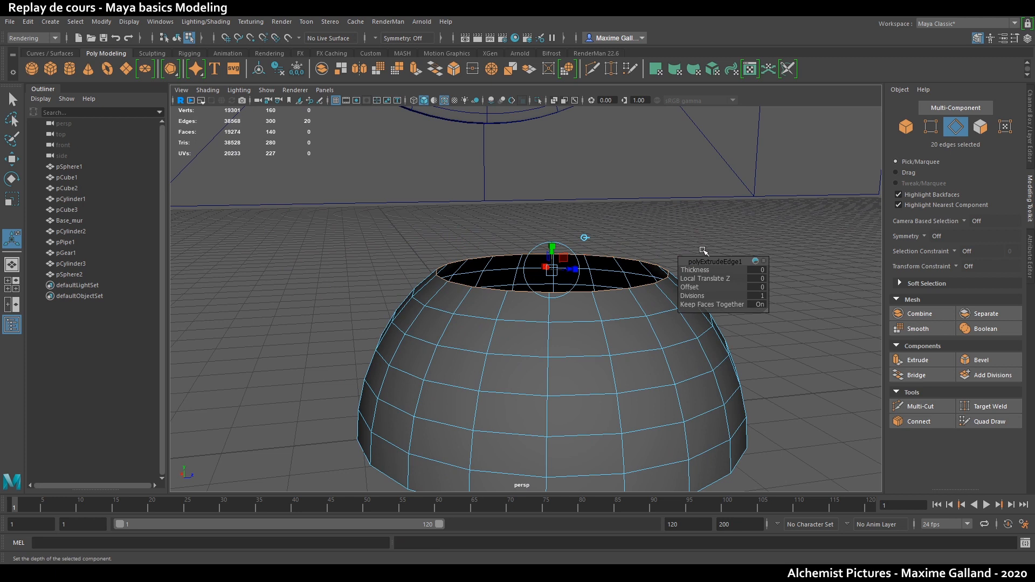
key("ctrl+z")
- Raise the extruded border edges vertically to about Y 87.95 to form a cylindrical neck on the dome
left_click(11, 160)
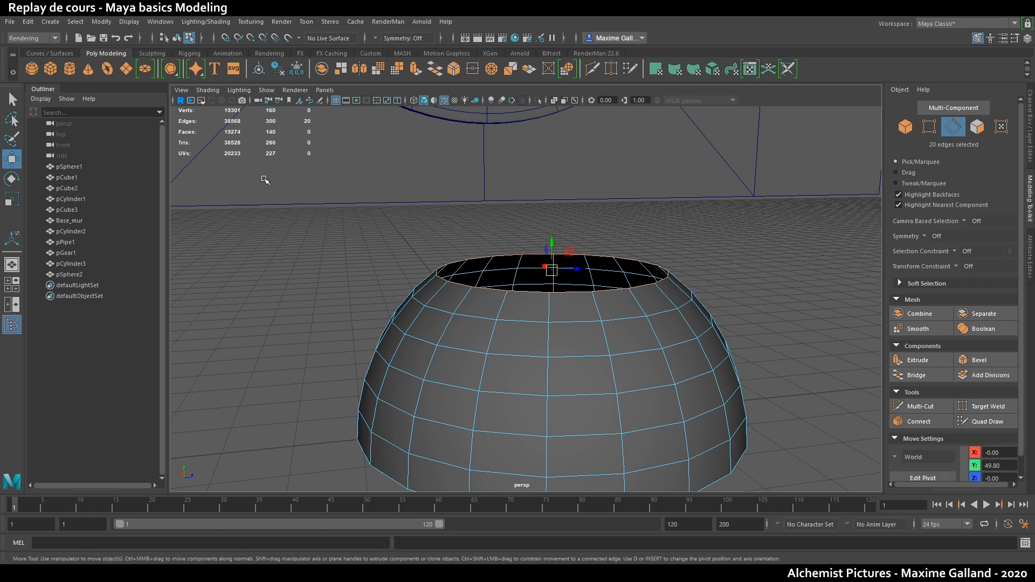
left_click_drag(441, 213, 445, 213, "alt")
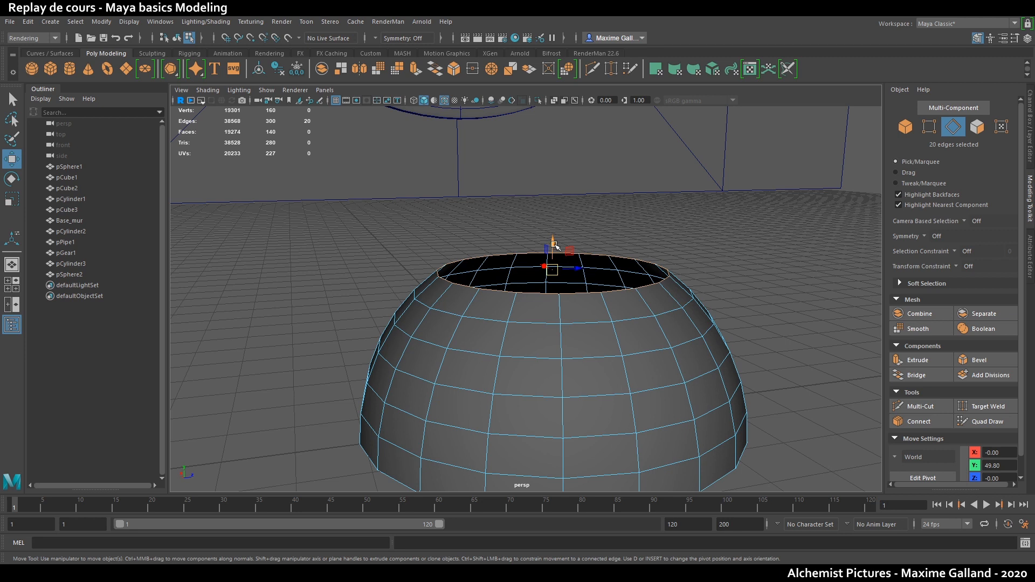
left_click_drag(554, 250, 545, 150)
middle_click_drag(541, 181, 539, 203, "alt")
left_click_drag(551, 168, 551, 146)
scroll(552, 226, "down", 6)
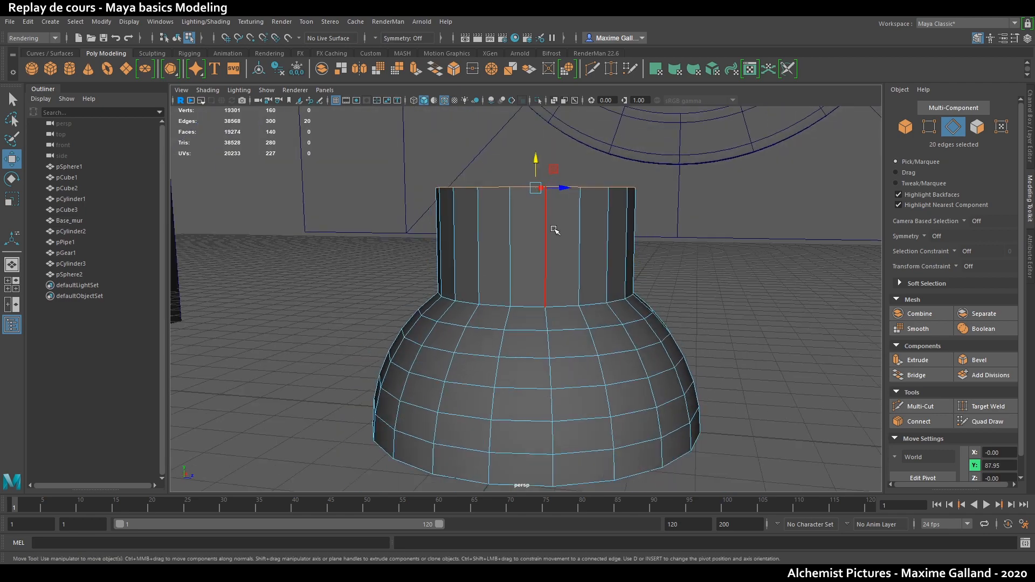
scroll(543, 247, "up", 2)
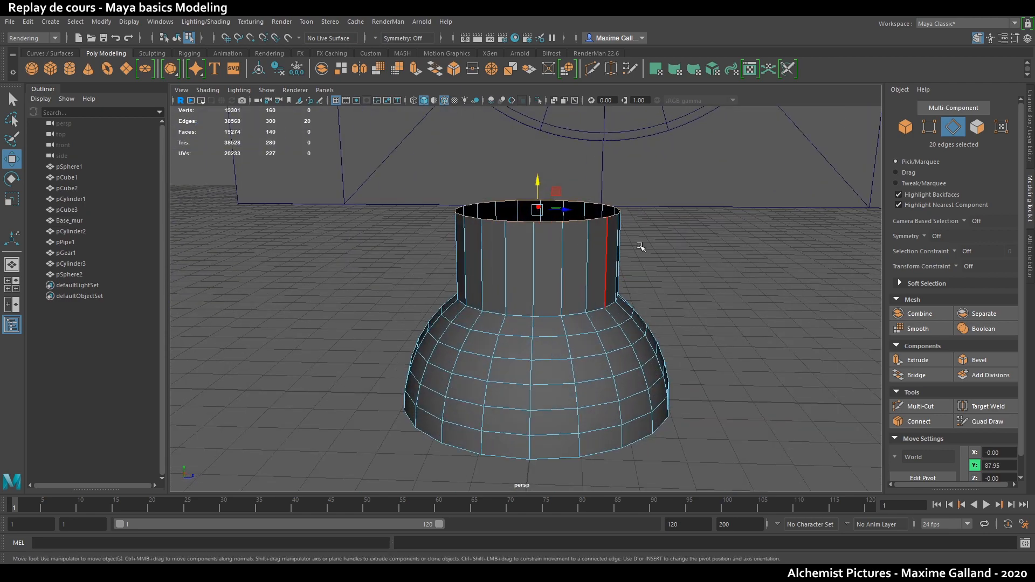
- Try extruding the neck's top rim outward with a thickness, and undo it
left_click(921, 360)
middle_click_drag(925, 358, 968, 358)
left_click_drag(782, 368, 750, 374, "alt")
key("ctrl+z")
key("ctrl+z")
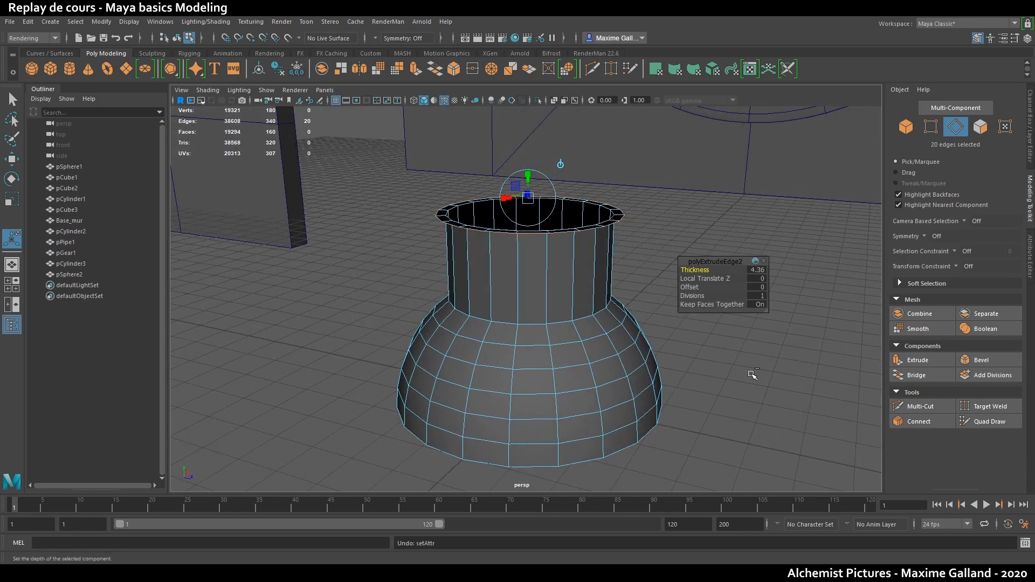
- Lower the neck's top rim slightly along Y
key("w")
left_click_drag(546, 280, 573, 266, "alt")
left_click_drag(538, 198, 537, 205)
left_click_drag(553, 246, 704, 254, "alt")
scroll(571, 302, "up", 5)
- Insert two edge loops around the neck with Quad Draw, one near its base and one near its rim
key("q")
left_click_drag(593, 304, 468, 283, "alt")
right_click_drag(561, 249, 551, 266)
left_click(512, 252)
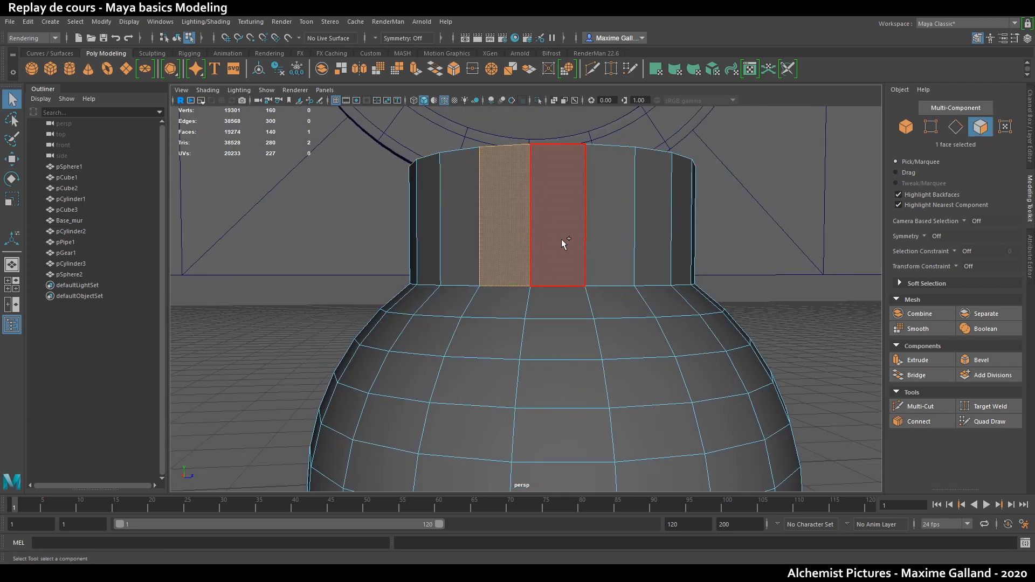
left_click(561, 239, "shift")
left_click(573, 233)
double_click(619, 233, "shift")
mouse_move(619, 232)
left_mouse_down("alt")
mouse_move(507, 302)
mouse_move(598, 274)
left_mouse_up("alt")
left_click(977, 419)
left_click(636, 327, "ctrl")
left_click(638, 232, "ctrl")
key("q")
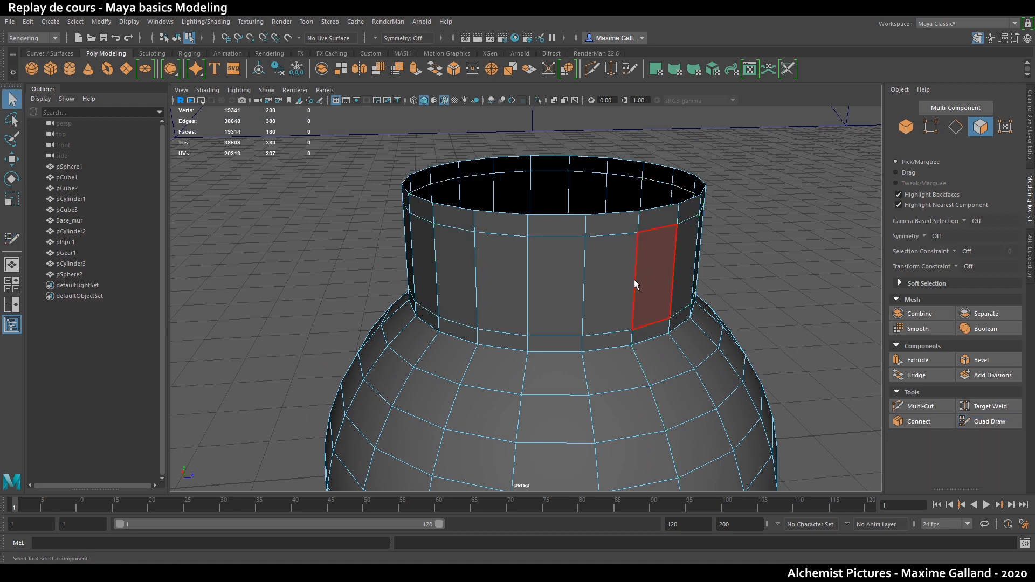
- Extrude the neck's central face ring with an offset of about 1.3 and Keep Faces Together off, insetting each face separately
left_click(570, 276)
double_click(610, 277, "shift")
left_click_drag(640, 300, 664, 289, "alt")
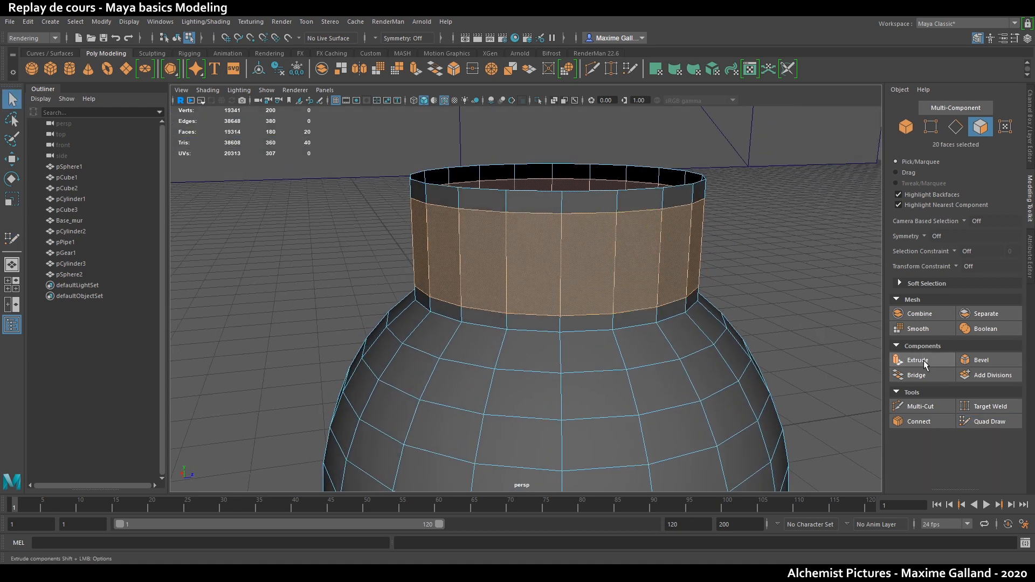
left_click(925, 363)
middle_click_drag(738, 268, 849, 251)
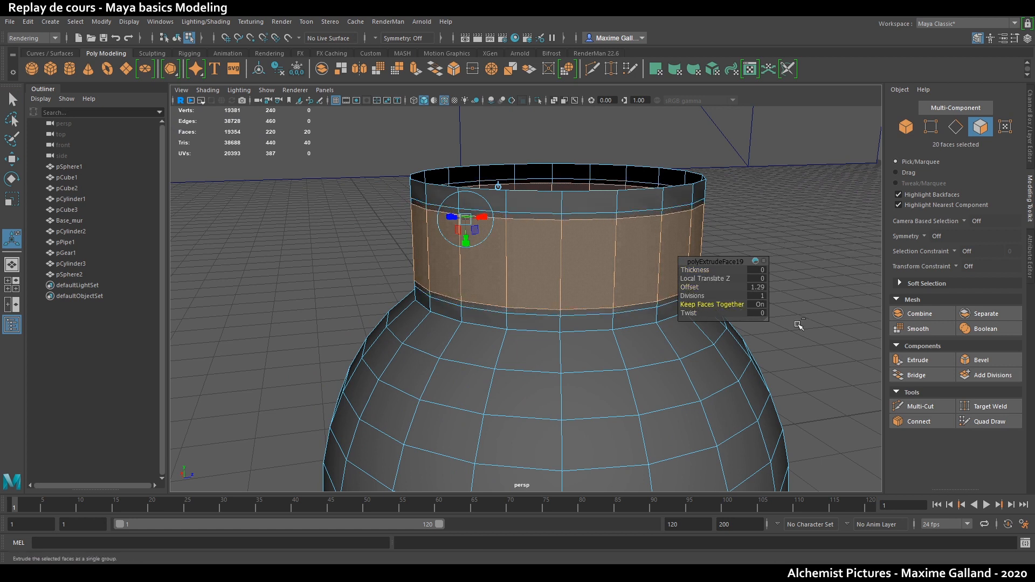
middle_click_drag(921, 328, 511, 294)
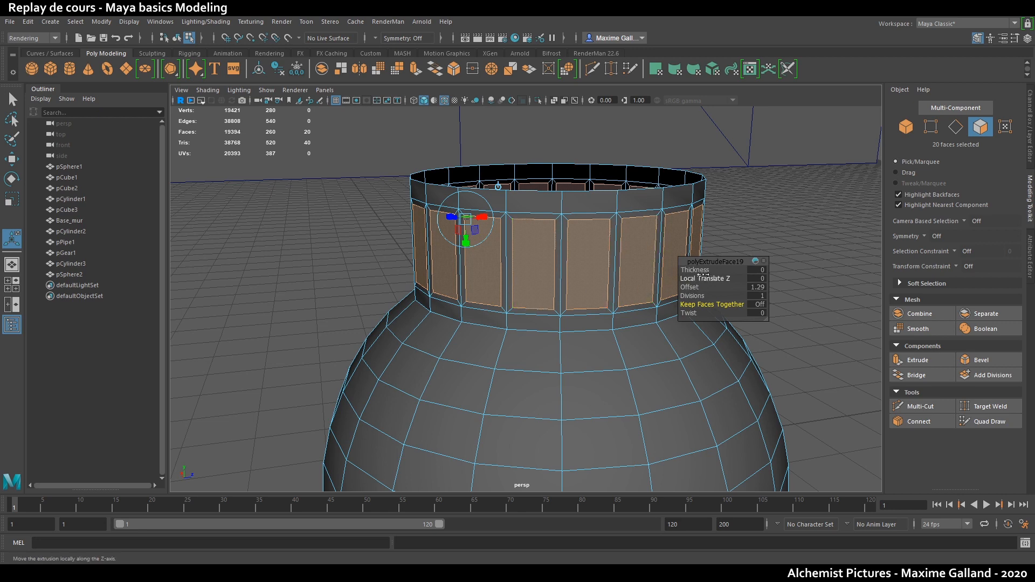
middle_click_drag(698, 287, 772, 248)
- Delete the inset faces to open windows around the neck, and reselect the whole dome in object mode
left_click_drag(770, 240, 720, 258, "alt")
left_click_drag(546, 284, 586, 260, "alt")
key("Delete")
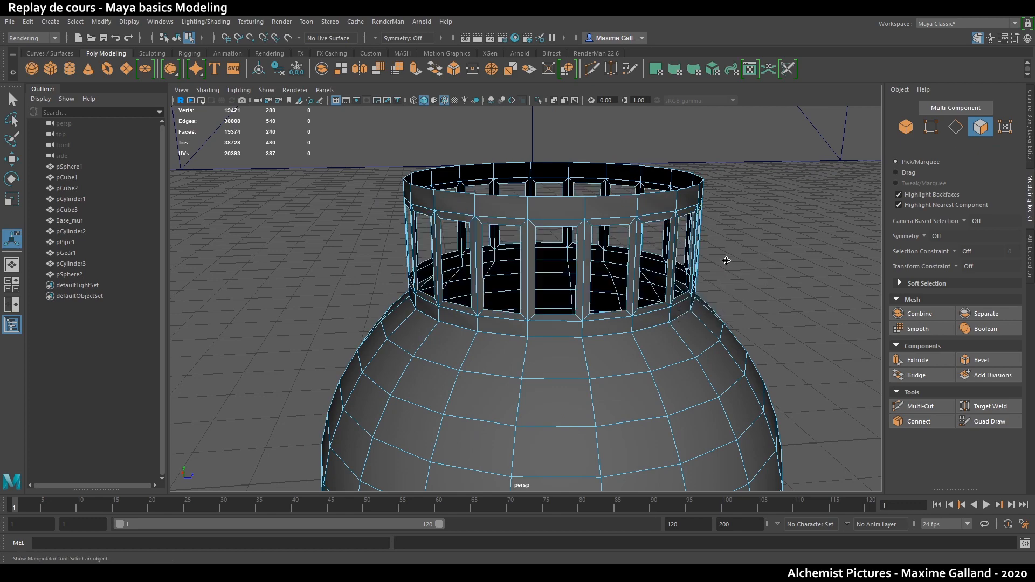
key("q")
right_click_drag(639, 204, 684, 188)
right_click_drag(706, 267, 642, 277, "alt")
left_click_drag(642, 279, 571, 295, "alt")
left_click(719, 305)
left_click(600, 303)
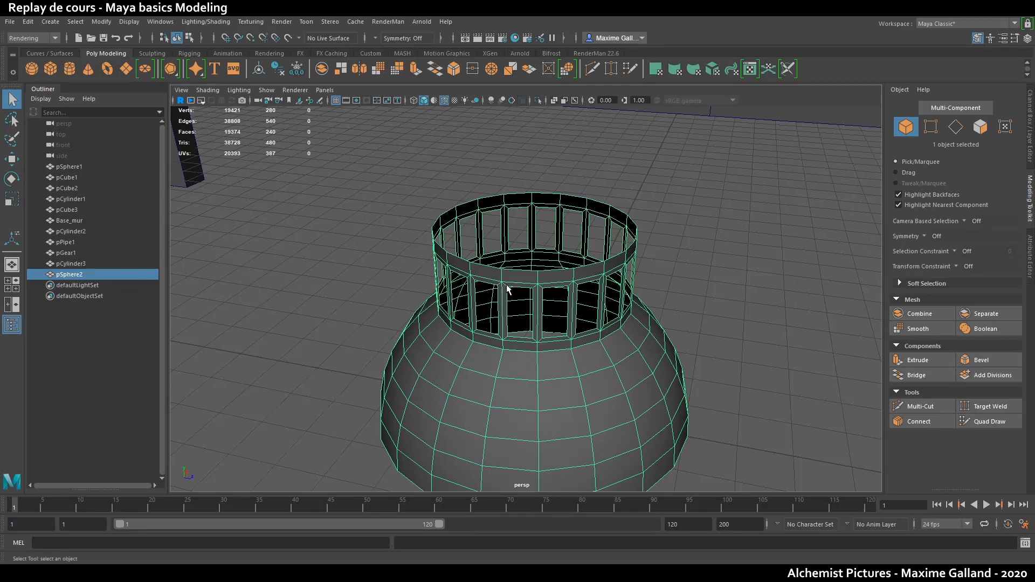
- Extrude the whole dome with a thickness to give its walls depth, and deselect it
left_click_drag(507, 290, 476, 313, "alt")
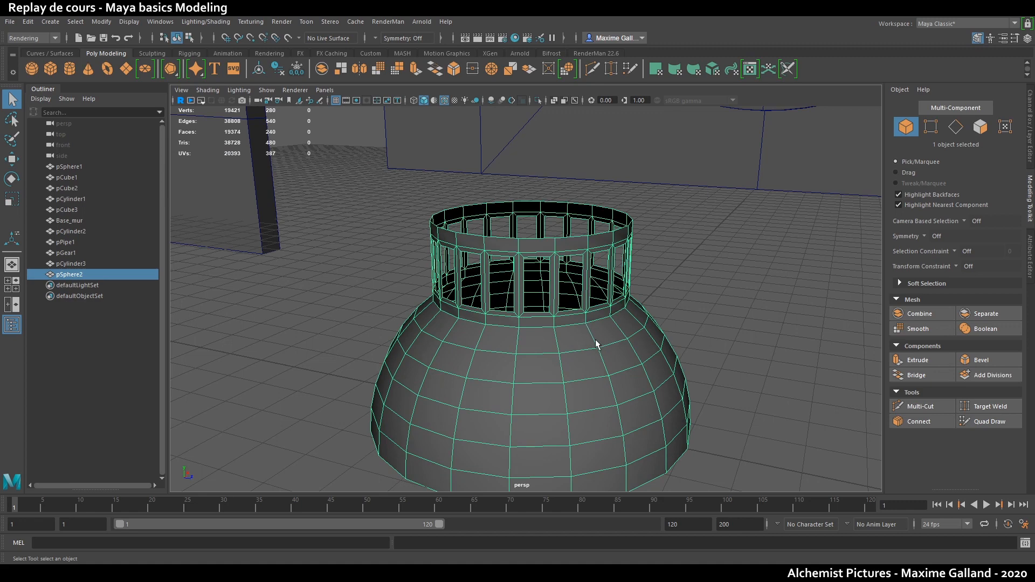
middle_click_drag(684, 381, 696, 349, "alt")
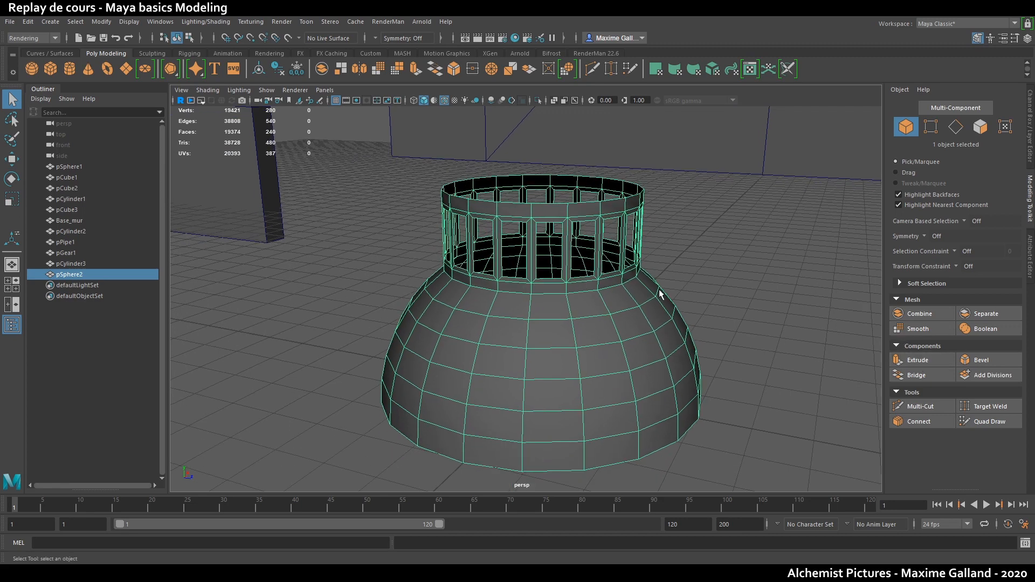
left_click(917, 360)
middle_click_drag(780, 365, 925, 369)
left_click_drag(840, 368, 803, 376, "alt")
middle_click_drag(804, 376, 762, 375)
left_click_drag(762, 375, 698, 348, "alt")
key("q")
right_click_drag(613, 309, 728, 255)
left_click(730, 255)
- Try rotating the hollow dome, and undo the rotation
left_click_drag(749, 264, 571, 273, "alt")
scroll(752, 345, "up", 4)
scroll(593, 283, "down", 5)
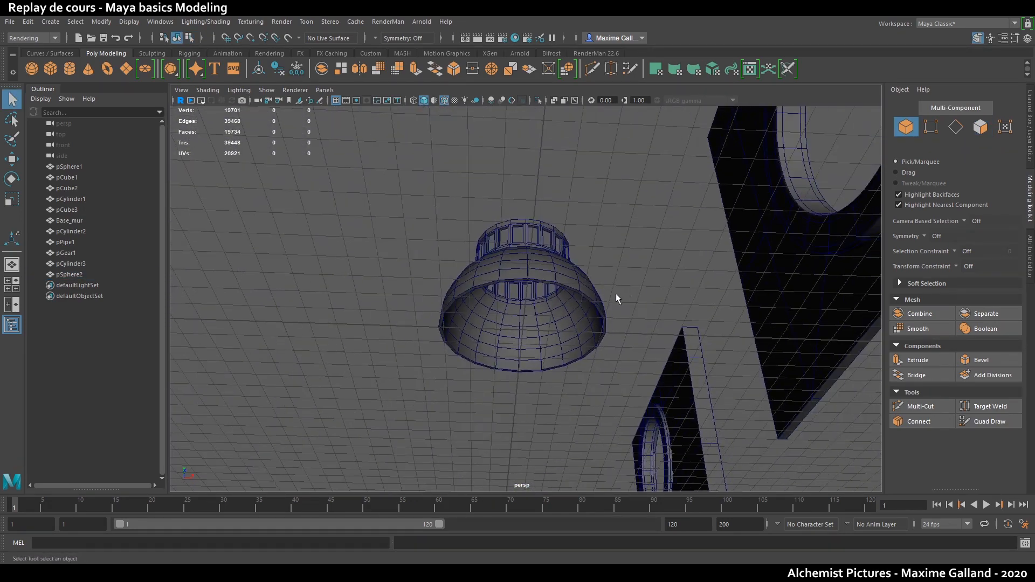
left_click(558, 298)
key("e")
left_click_drag(504, 349, 552, 321)
key("ctrl+z")
- Move the dome along X to 232.78
key("f")
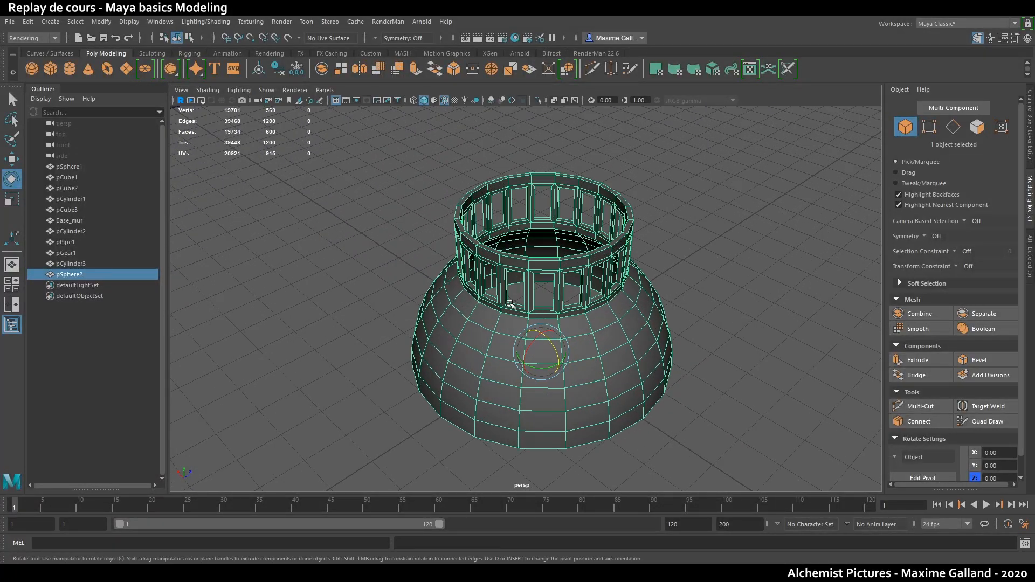
key("w")
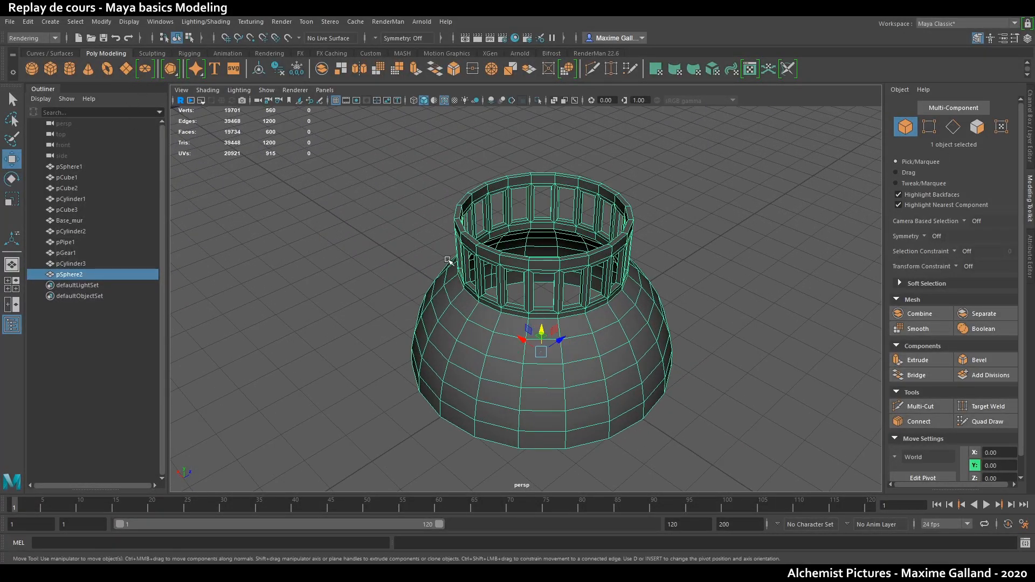
scroll(451, 259, "down", 5)
left_click_drag(509, 318, 380, 229)
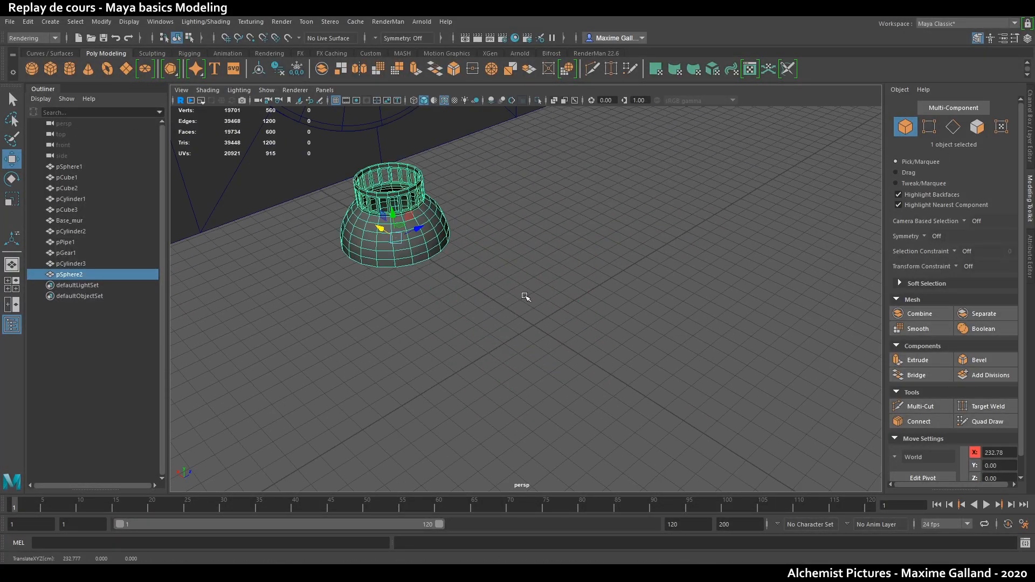
- Create a polygon plane at the grid's centre and scale it up evenly
left_click(125, 68)
key("r")
left_click_drag(534, 325, 679, 288)
left_click_drag(598, 324, 625, 356, "alt")
middle_click_drag(625, 356, 606, 318, "alt")
- Set the plane's width and height subdivisions to 1
left_click(1030, 253)
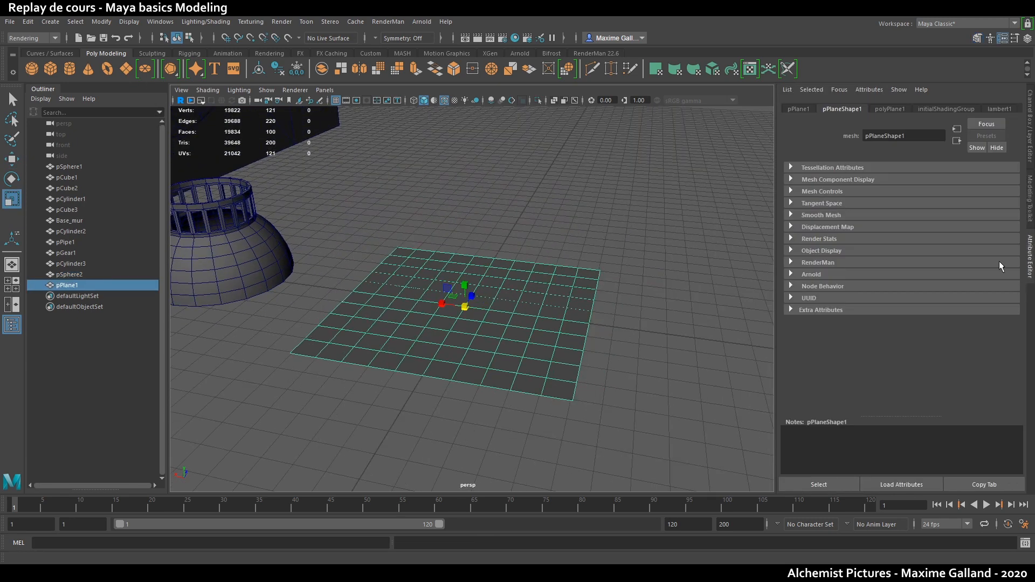
left_click(886, 110)
left_click_drag(884, 205, 845, 215)
type("11")
key("Return")
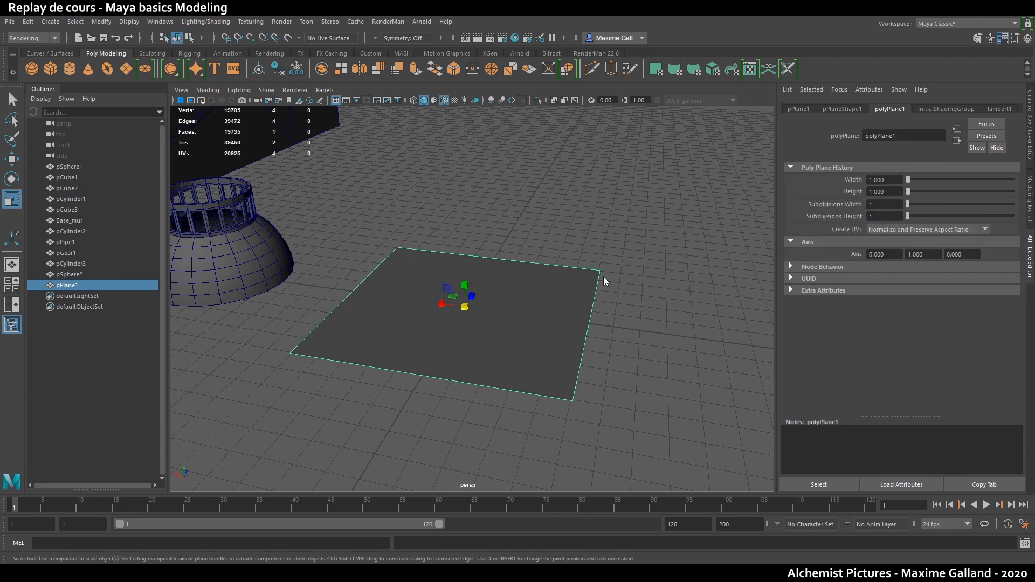
- Extrude one side edge of the plane outward to X -194.39, and extrude it again upward into an upright face
right_click_drag(604, 278, 602, 245)
left_click(593, 301)
key("w")
left_click_drag(572, 320, 743, 210, "shift")
- Bevel the edge where the floor meets the upright face
left_click_drag(610, 311, 647, 302, "alt")
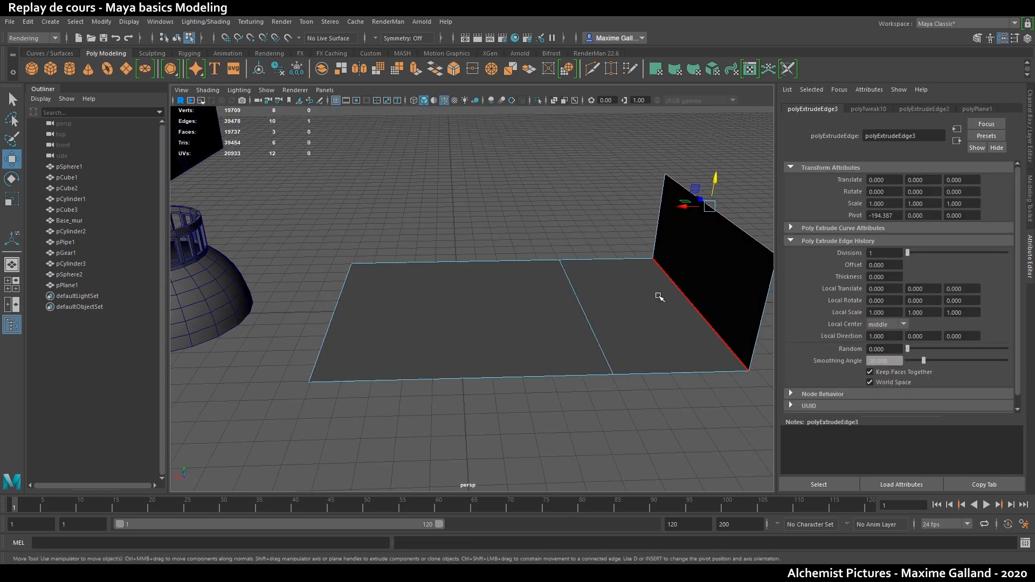
key("ctrl+b")
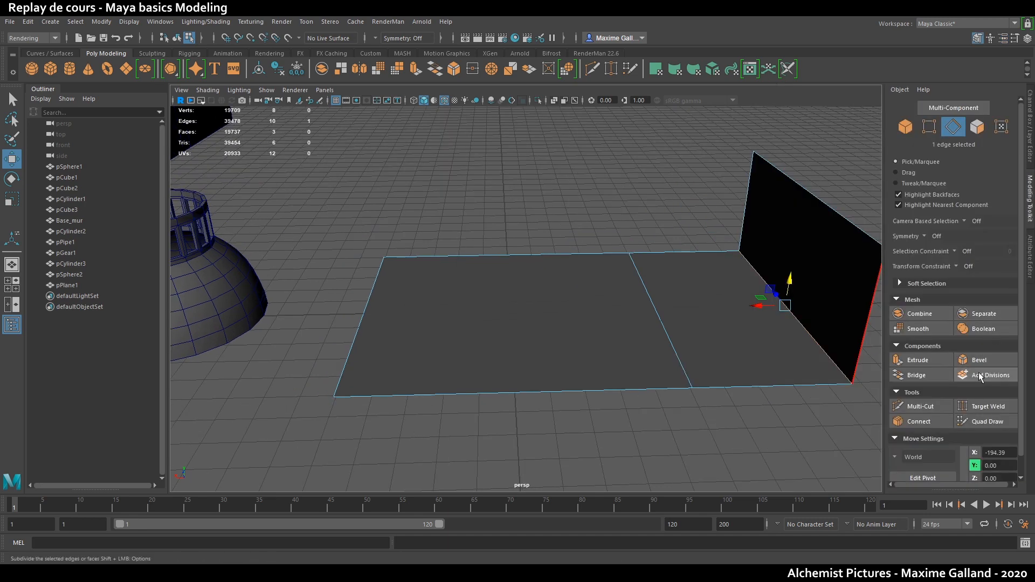
key("q")
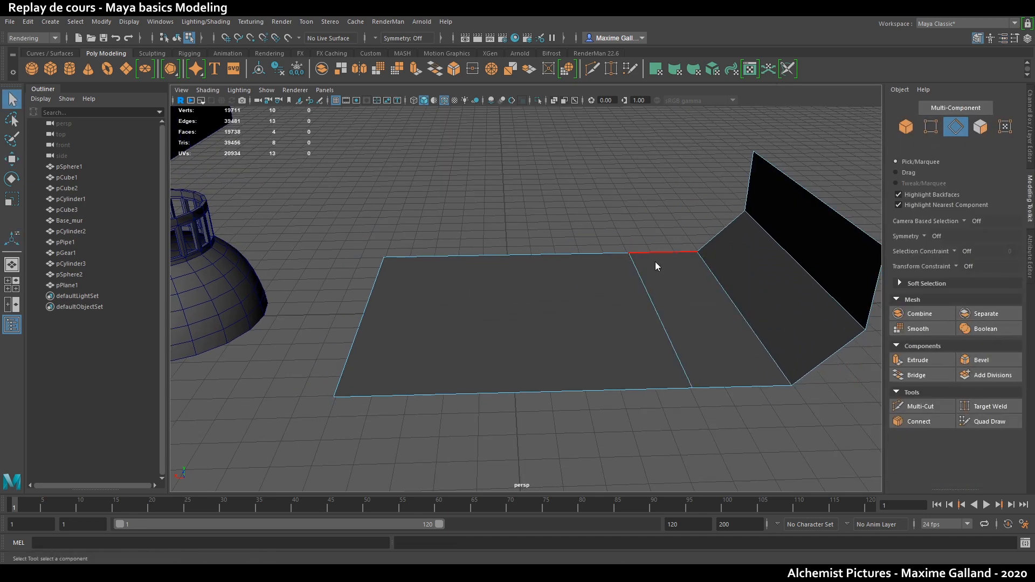
- Insert three lengthwise edge loops with Quad Draw, running from the floor up the upright face
left_click(987, 421)
left_click_drag(593, 280, 503, 229, "alt")
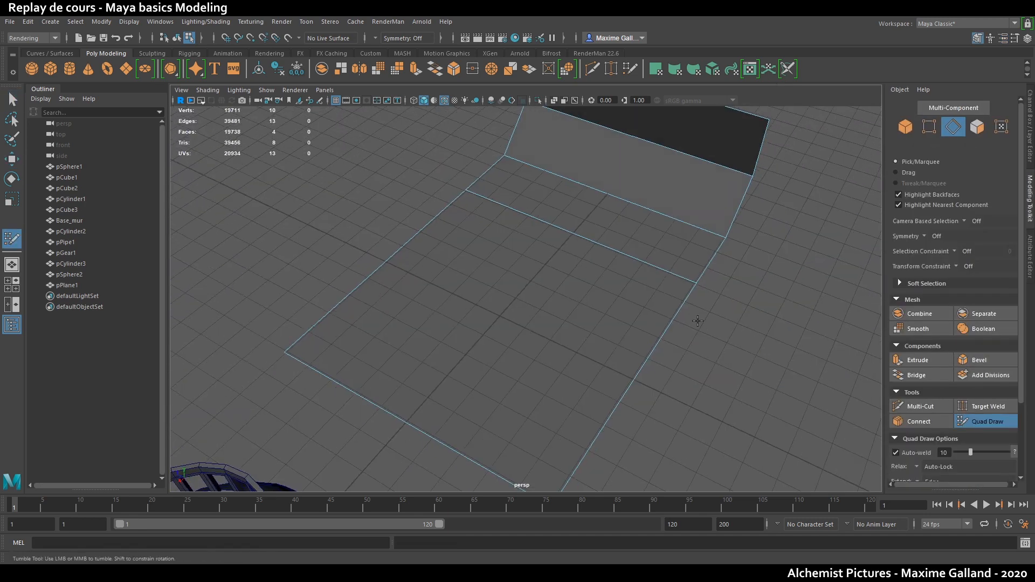
middle_click(560, 241, "ctrl")
middle_click(502, 216, "ctrl")
middle_click(630, 258, "ctrl")
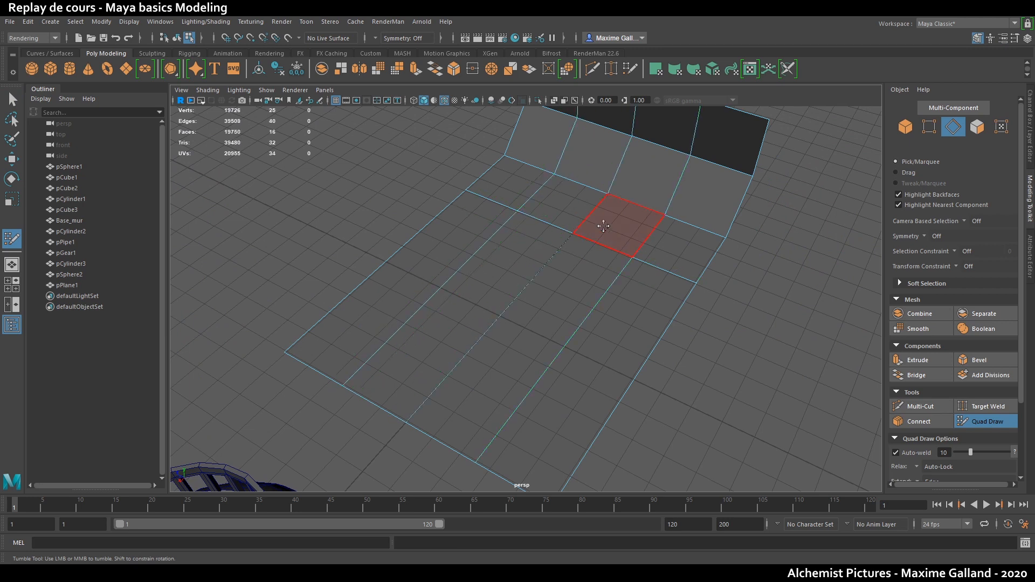
- Delete the middle lengthwise edge loop
key("q")
double_click(602, 209)
key("Delete")
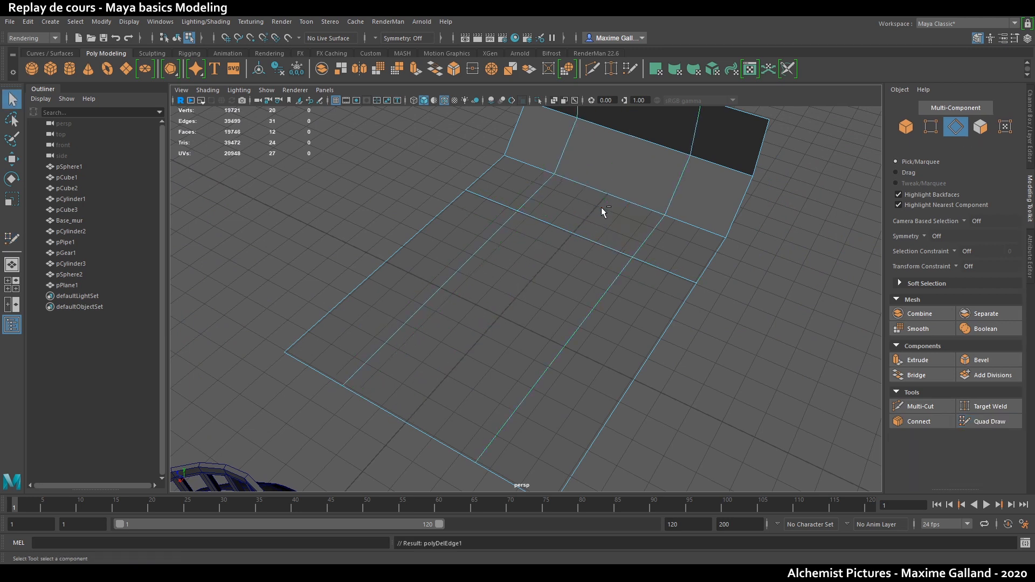
- Insert three crosswise edge loops across the plane's large floor section with Quad Draw
left_click(980, 422)
middle_click(615, 406, "ctrl")
middle_click(658, 341, "ctrl")
middle_click(620, 385, "ctrl")
- Delete the middle crosswise edge loop of the floor's large section together with its vertices
key("q")
double_click(503, 315)
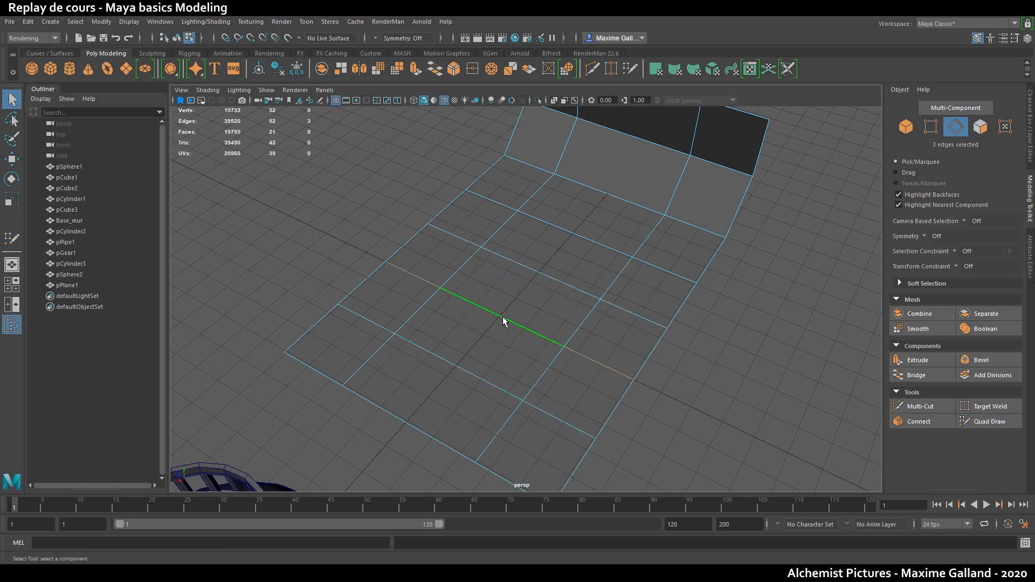
key("ctrl+Delete")
left_click_drag(509, 325, 477, 328, "alt")
right_click_drag(476, 329, 527, 315, "alt")
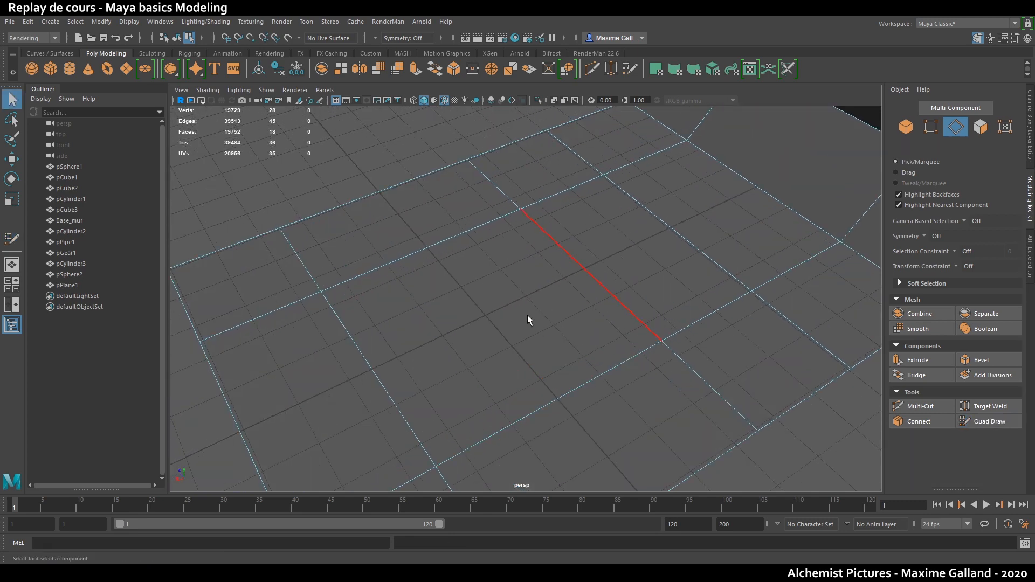
- Insert a crosswise edge loop in the floor with Quad Draw and delete only its edges, leaving the vertices
left_click(987, 422)
left_click(564, 368, "ctrl")
key("q")
double_click(514, 290)
key("Delete")
left_click(938, 129)
scroll(548, 261, "down", 5)
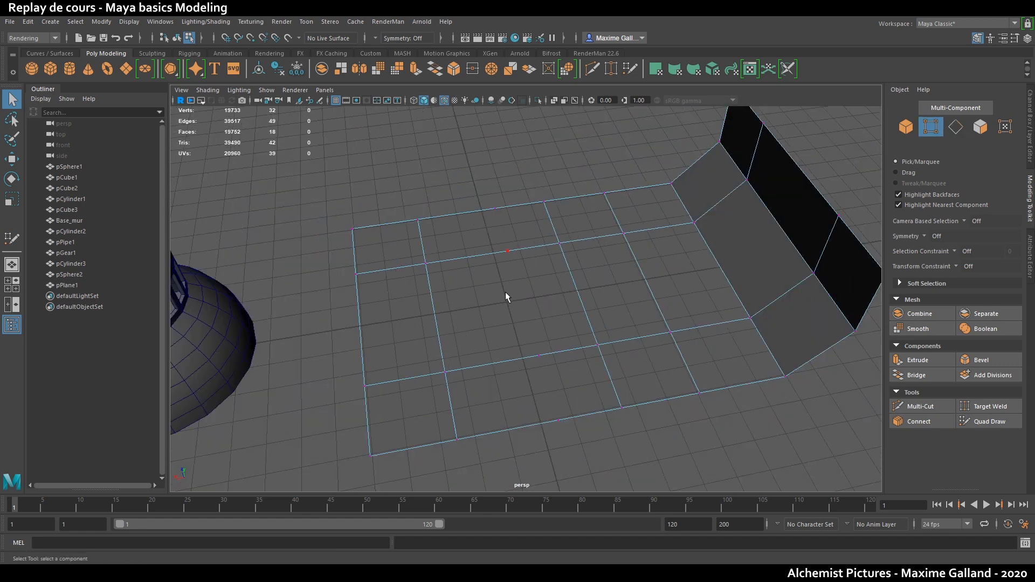
- Undo the edge-only deletion and delete the crosswise loop together with its vertices
scroll(515, 304, "up", 5)
key("ctrl+z")
left_click(519, 311)
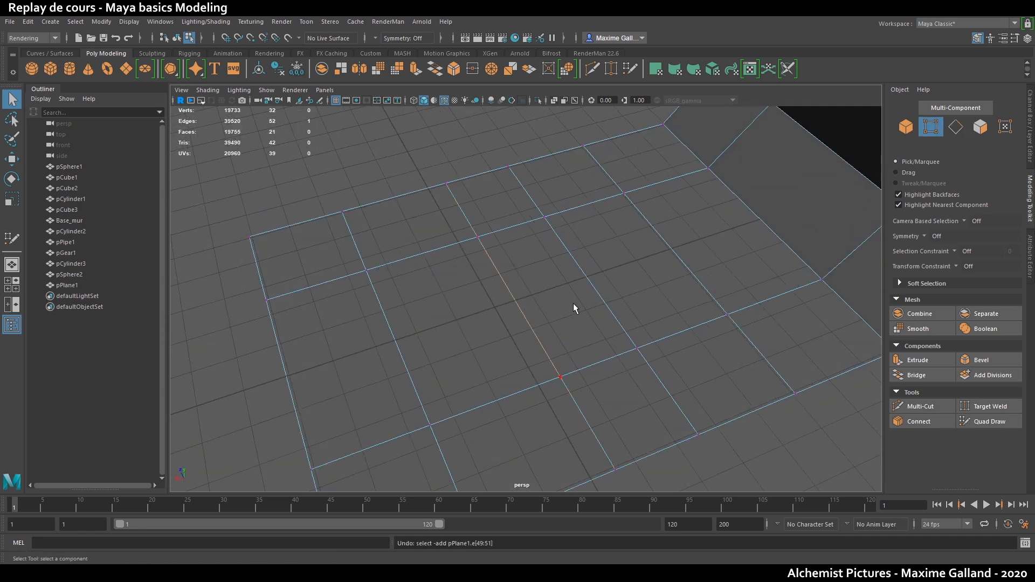
key("F10")
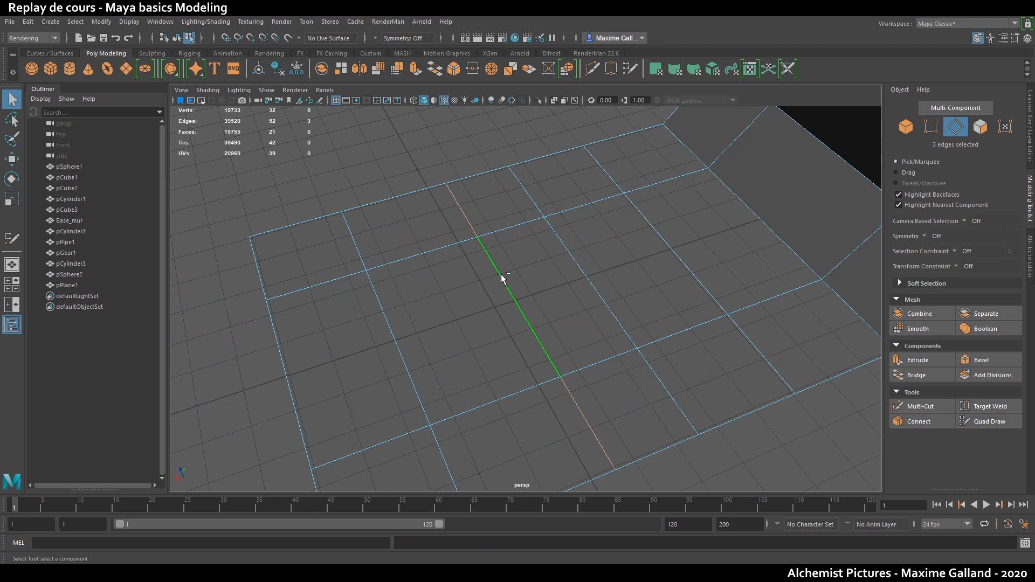
key("Delete")
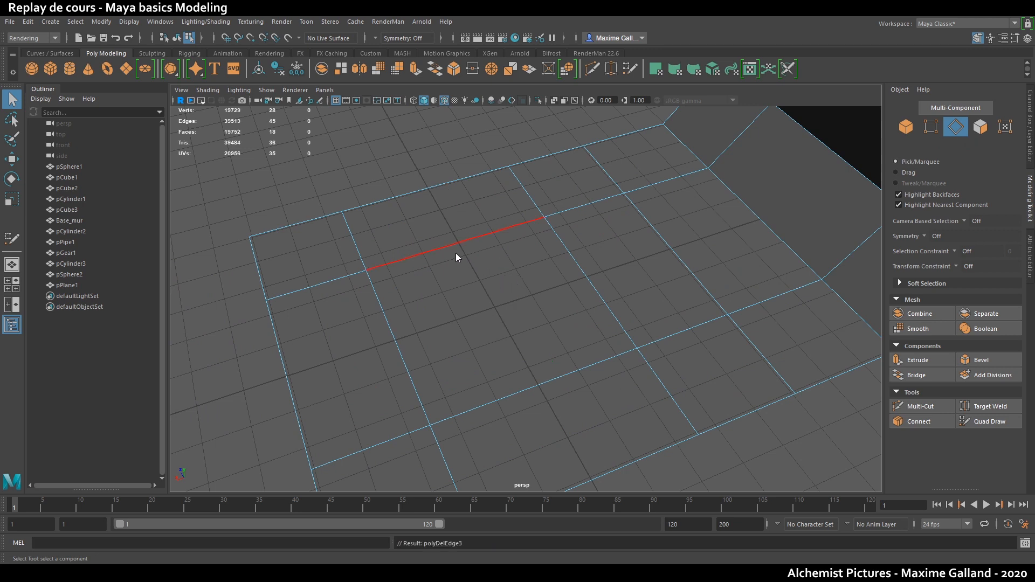
key("F9")
left_click_drag(605, 418, 546, 331, "alt")
left_click_drag(517, 388, 574, 283, "alt")
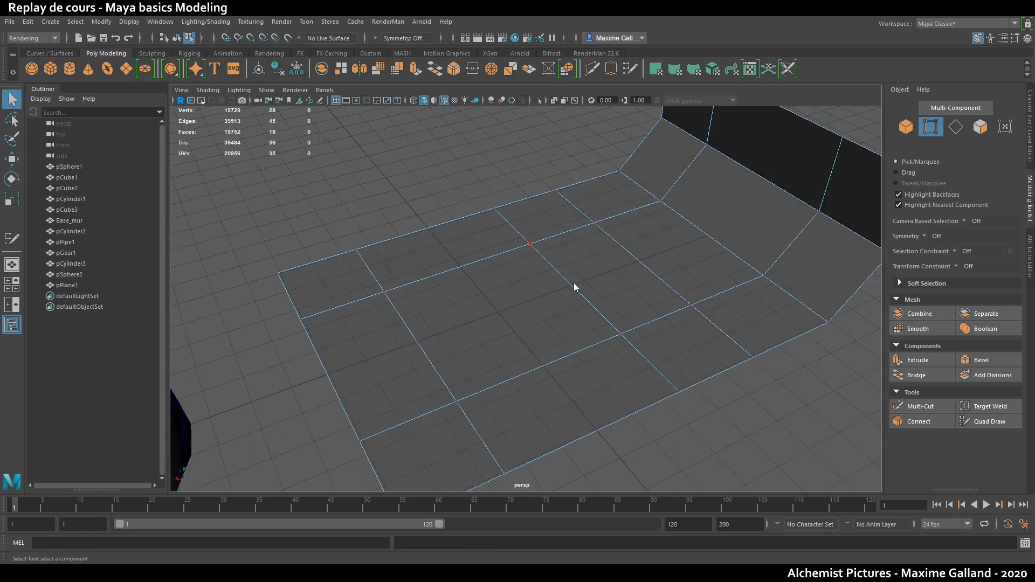
- Delete the large central face of the floor to cut a rectangular opening
key("F11")
left_click(541, 291)
key("Delete")
key("F8")
- Insert two lengthwise-crossing edge loops in the upright section with Quad Draw, one near its upper edge and one near its base
scroll(645, 231, "down", 5)
left_click_drag(644, 232, 557, 355, "alt")
scroll(663, 337, "up", 4)
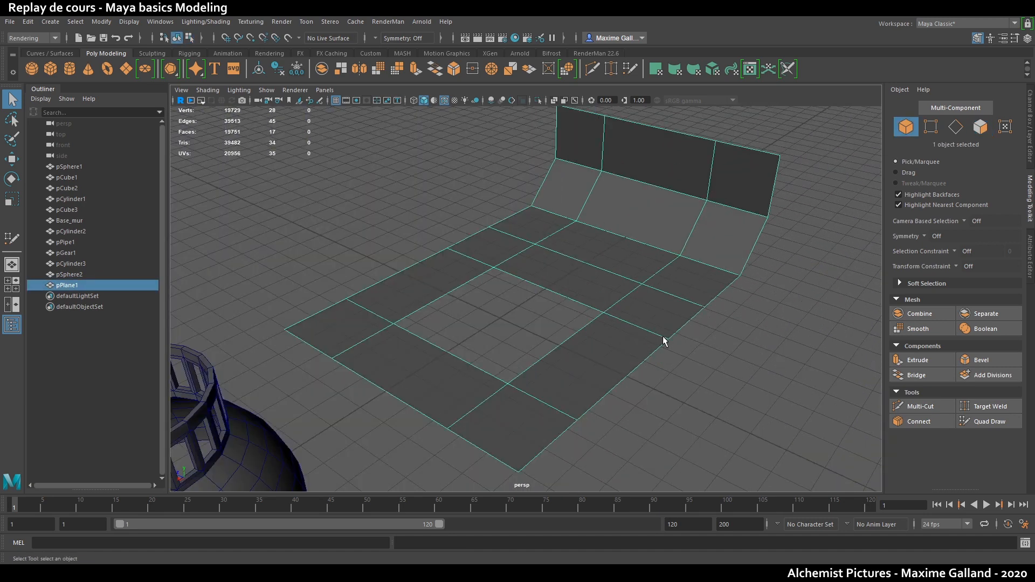
right_click_drag(557, 356, 841, 357, "alt")
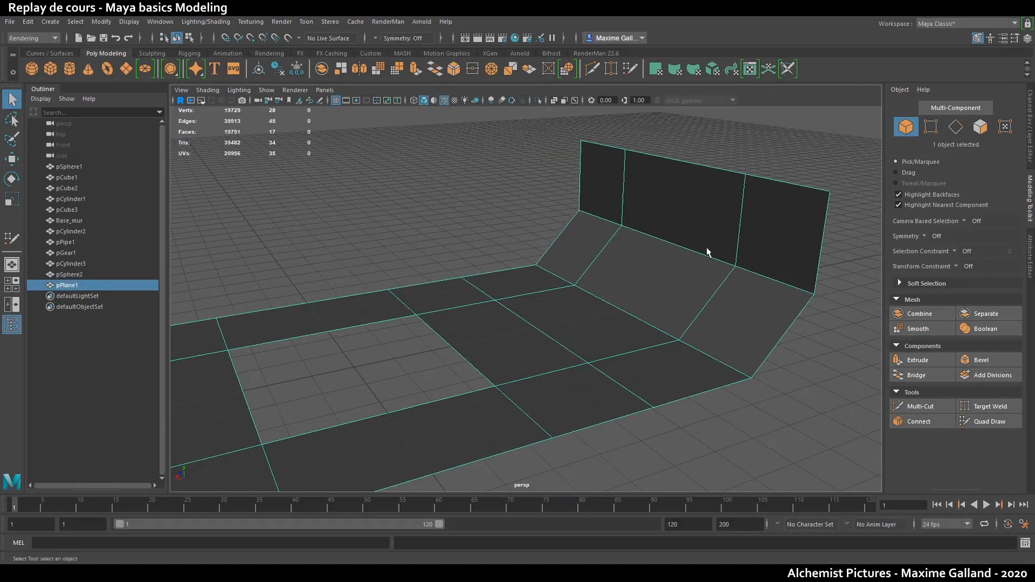
left_click(981, 421)
left_click(746, 193, "ctrl")
left_click(742, 255, "ctrl")
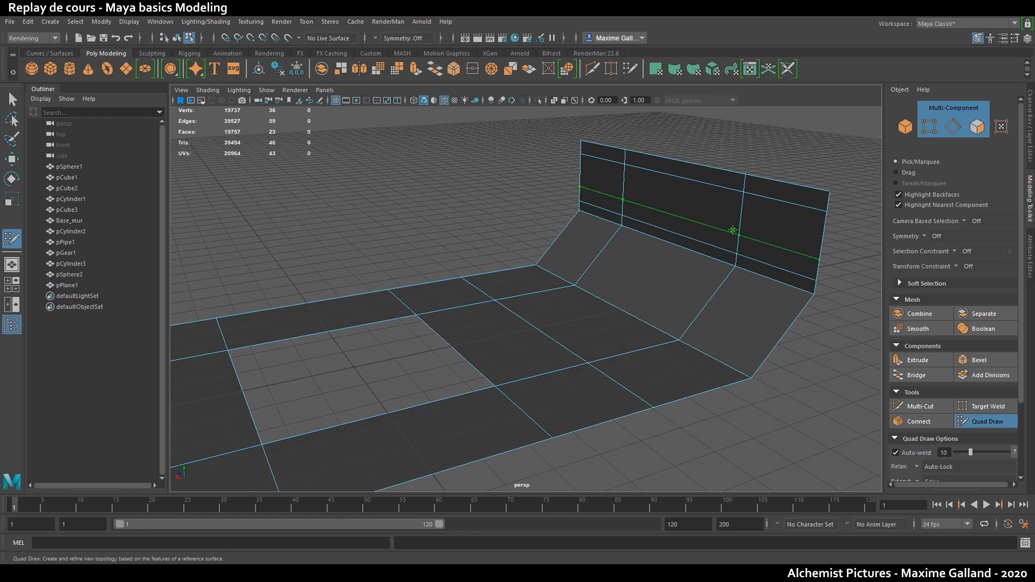
- Delete the upright section's large central face with Quad Draw
left_click(705, 226, "ctrl+shift")
key("q")
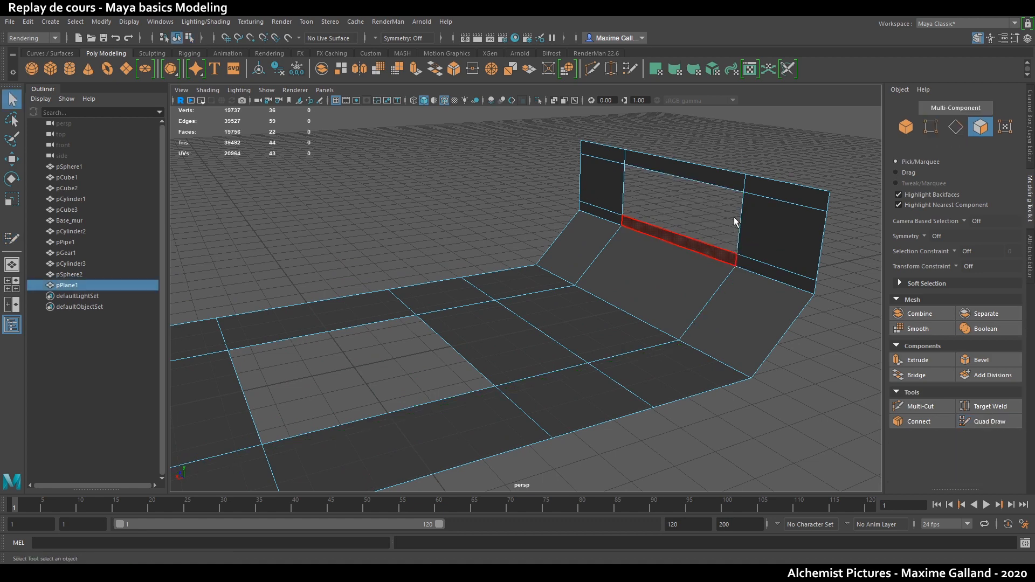
right_click_drag(696, 249, 733, 217)
key("f")
left_click_drag(605, 306, 573, 303, "alt")
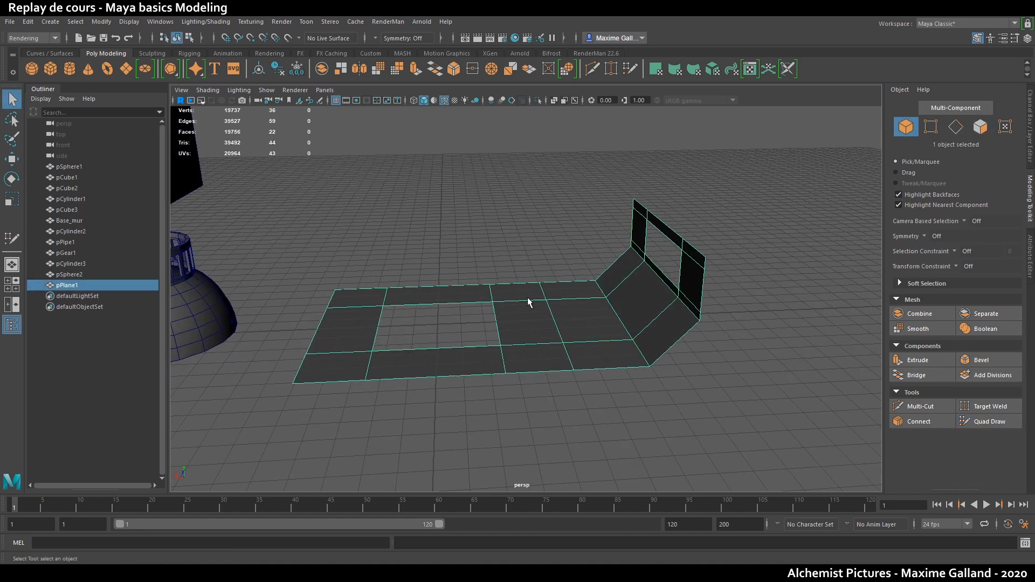
- Try to extrude the plane, and undo back to before the upright section's central face was deleted
key("ctrl+e")
key("w")
left_click_drag(492, 253, 447, 312)
key("ctrl+z")
key("r")
key("ctrl+z")
key("ctrl+z")
key("ctrl+z")
key("ctrl+z")
key("ctrl+z")
key("ctrl+z")
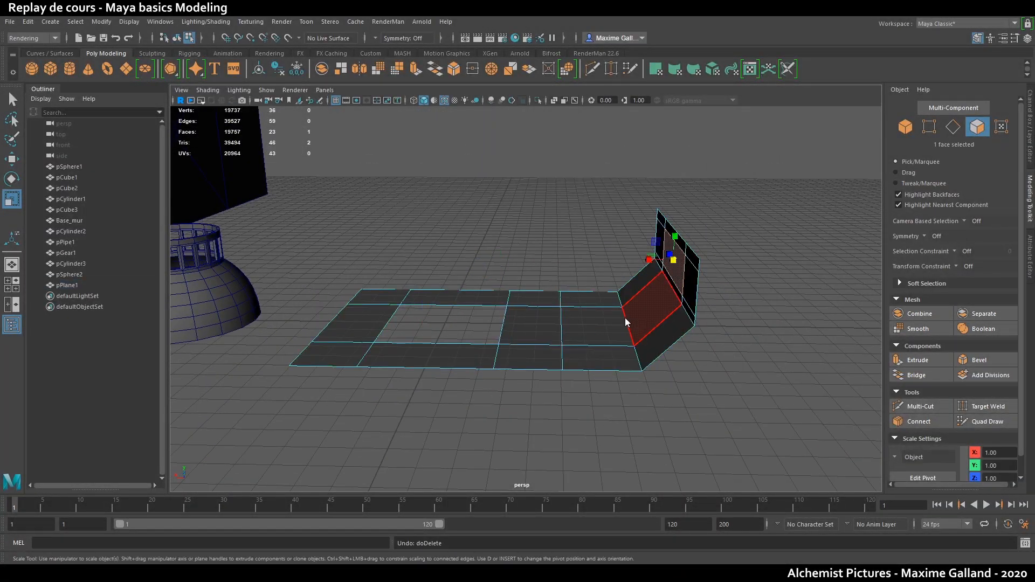
- Delete the central face of the upright section to open a window, and return to object selection
key("F8")
right_click_drag(628, 296, 651, 291, "alt")
left_click_drag(651, 291, 647, 293, "alt")
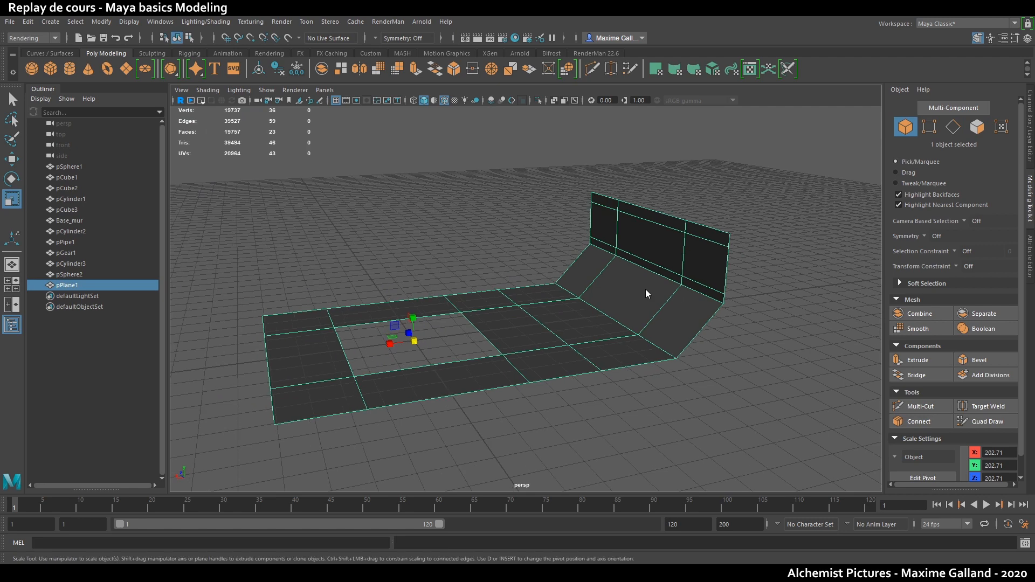
key("F8")
key("Delete")
key("F8")
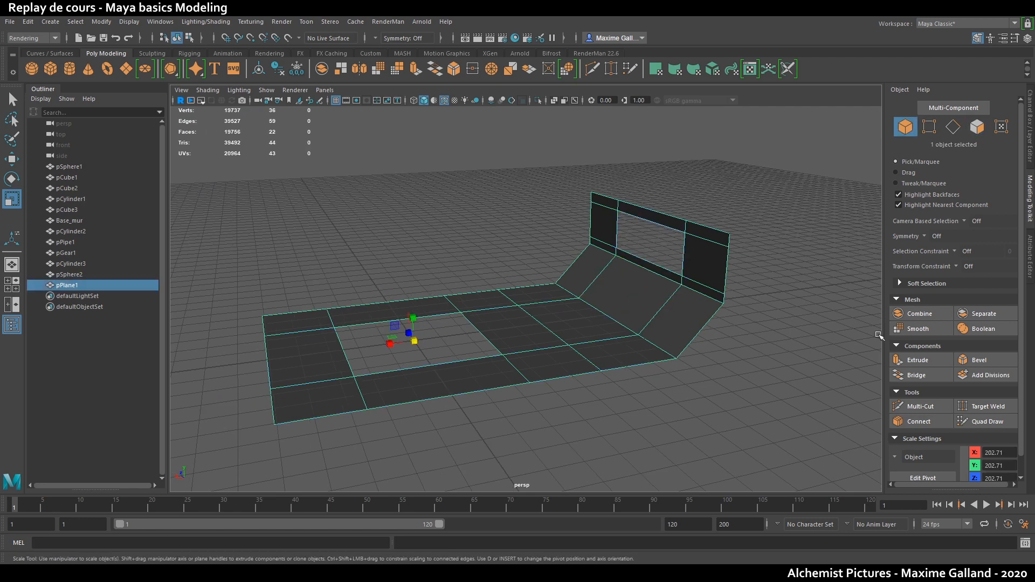
- Extrude the whole plane with a thickness of about 5.6, and deselect it in object mode
left_click(920, 360)
middle_click_drag(712, 361, 836, 400)
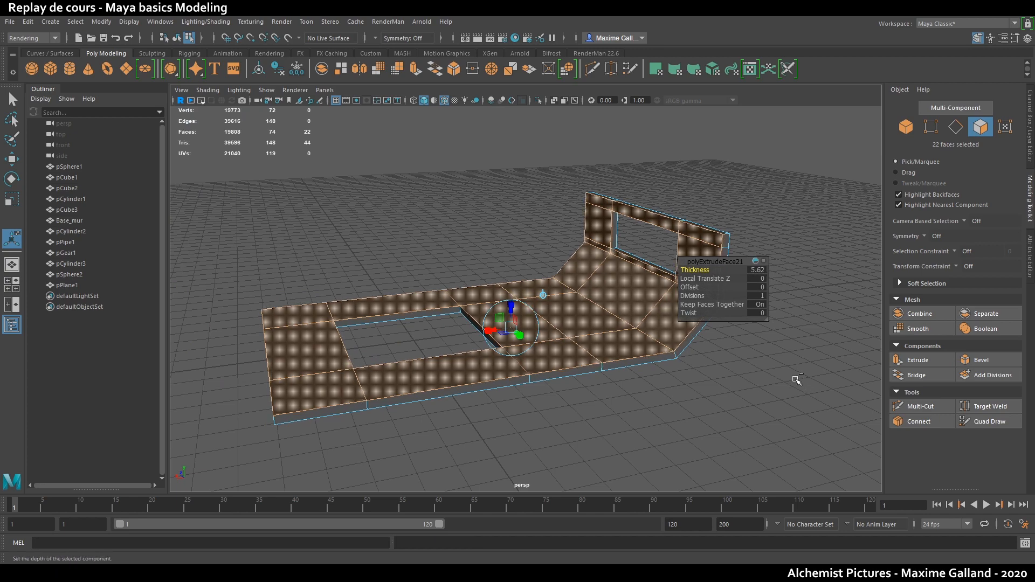
middle_click_drag(750, 373, 755, 373)
left_click_drag(755, 373, 723, 364, "alt")
key("q")
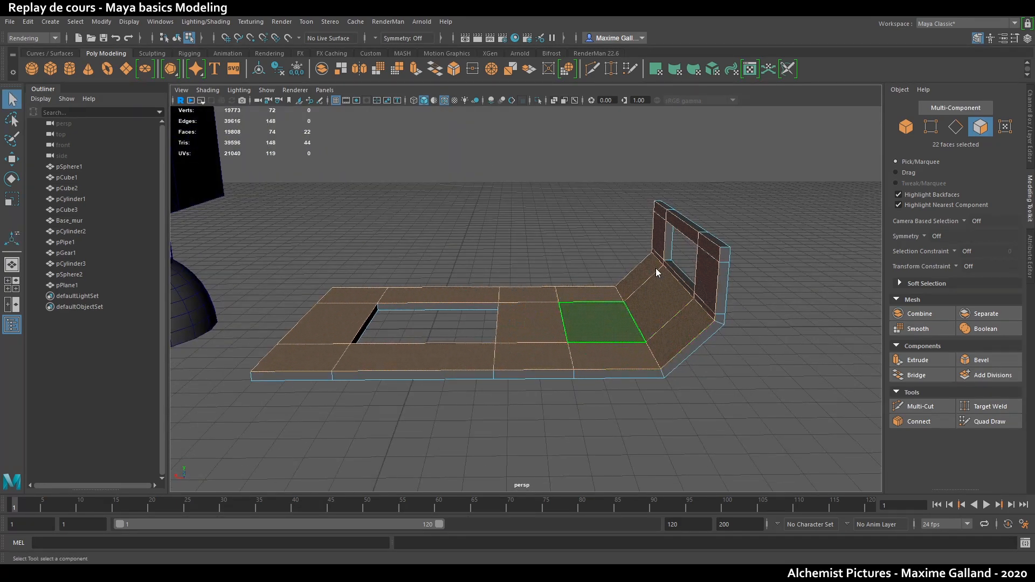
key("F8")
left_click(600, 238)
- Move the thickened plane away from the dome along the Z axis to about 368
left_click_drag(605, 333, 522, 319, "alt")
scroll(571, 346, "up", 5)
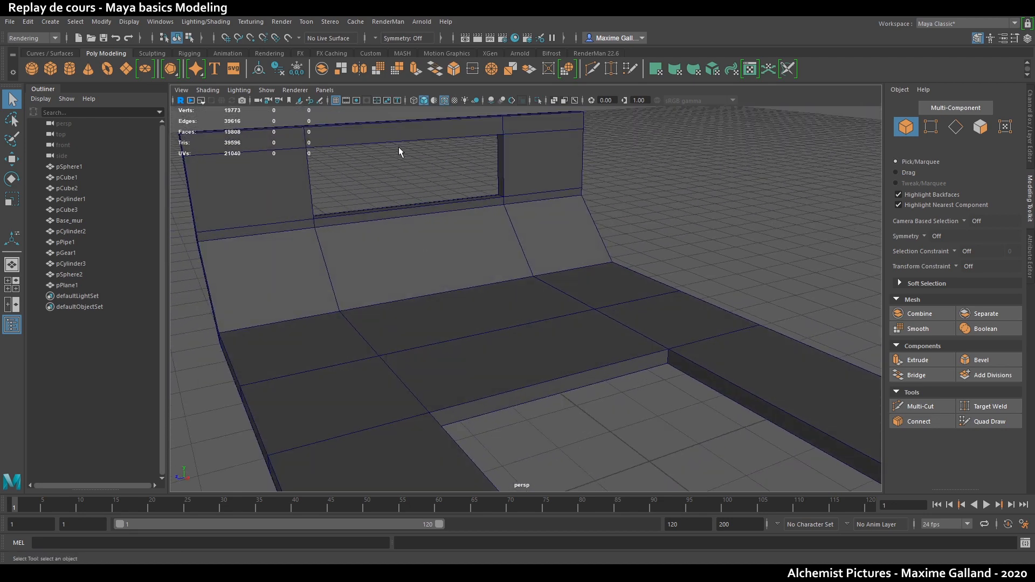
left_click_drag(373, 209, 478, 288, "alt")
left_click_drag(558, 186, 457, 228, "alt")
scroll(457, 228, "down", 5)
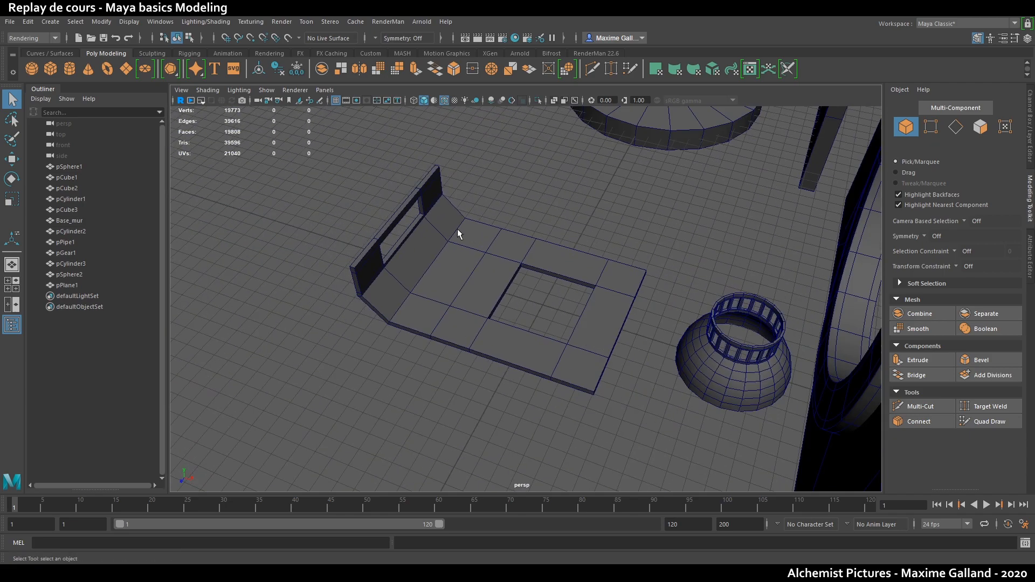
scroll(607, 342, "down", 5)
left_click_drag(607, 342, 689, 398, "alt")
left_click(513, 316)
key("w")
left_click_drag(689, 398, 369, 258, "alt")
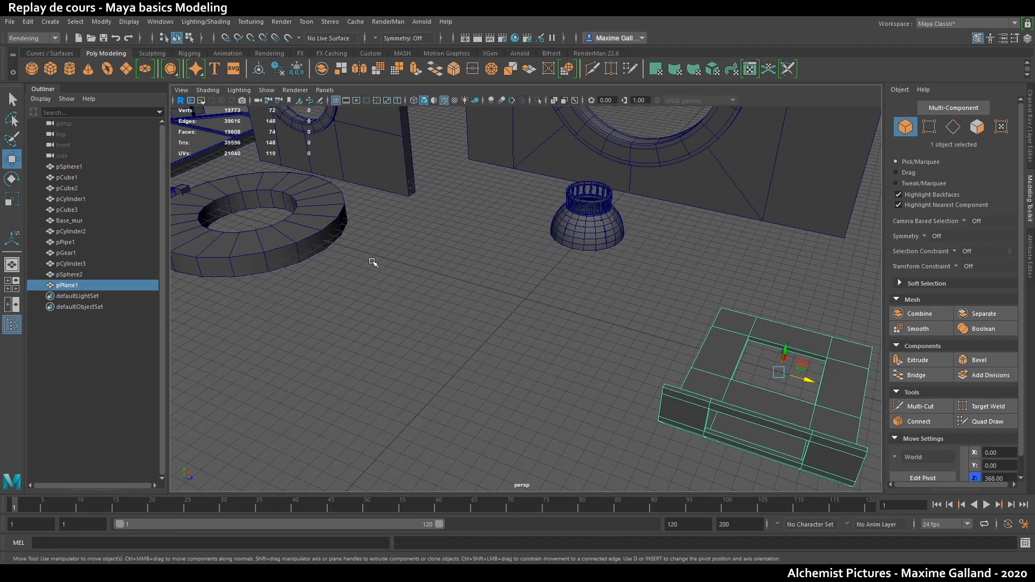
- Create a polygon sphere at the origin and scale it up uniformly to somewhat larger than the dome
left_click(31, 69)
key("r")
left_click_drag(525, 299, 612, 267)
key("w")
left_click_drag(611, 324, 550, 302, "alt")
scroll(550, 303, "up", 4)
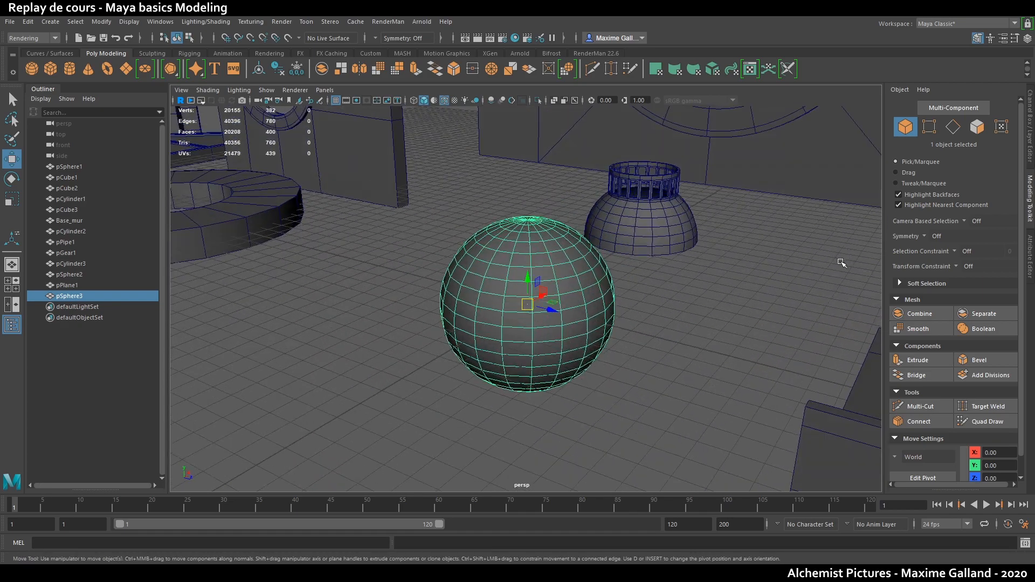
left_click_drag(673, 240, 571, 265, "alt")
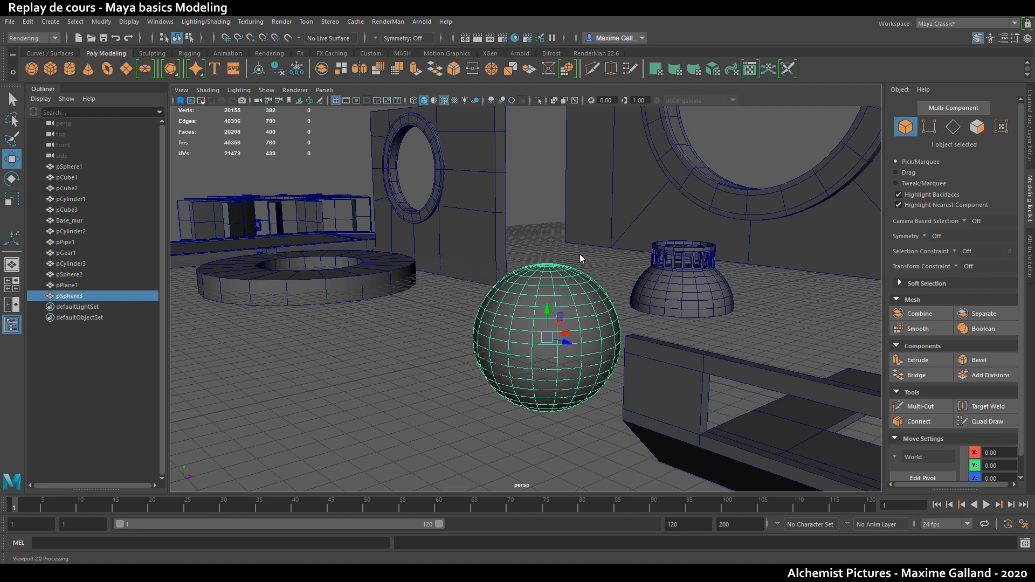
- Open the sphere's lambert1 material attributes and lighten its colour to a brighter grey
left_click(1030, 251)
left_click(1017, 108)
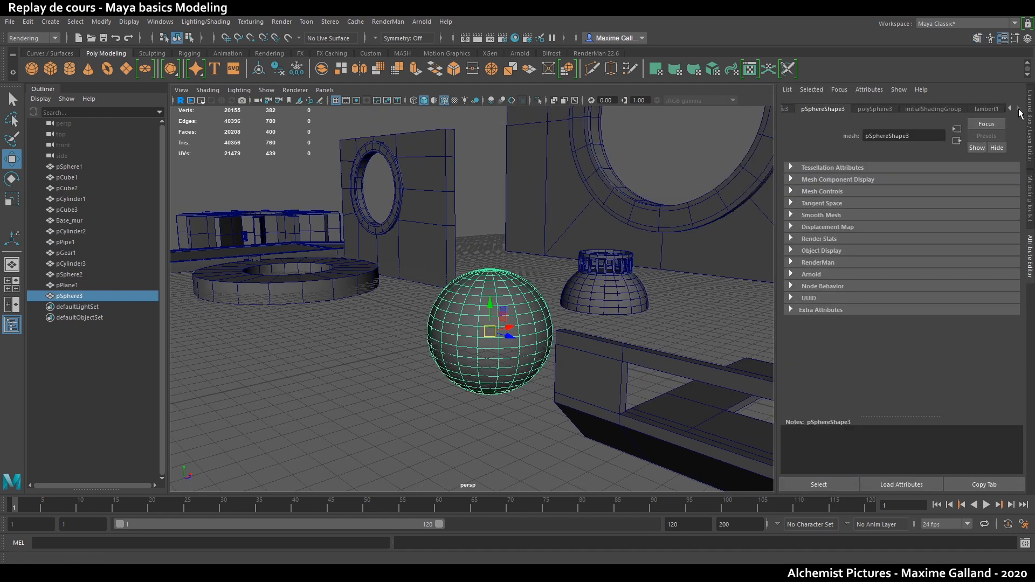
left_click(984, 109)
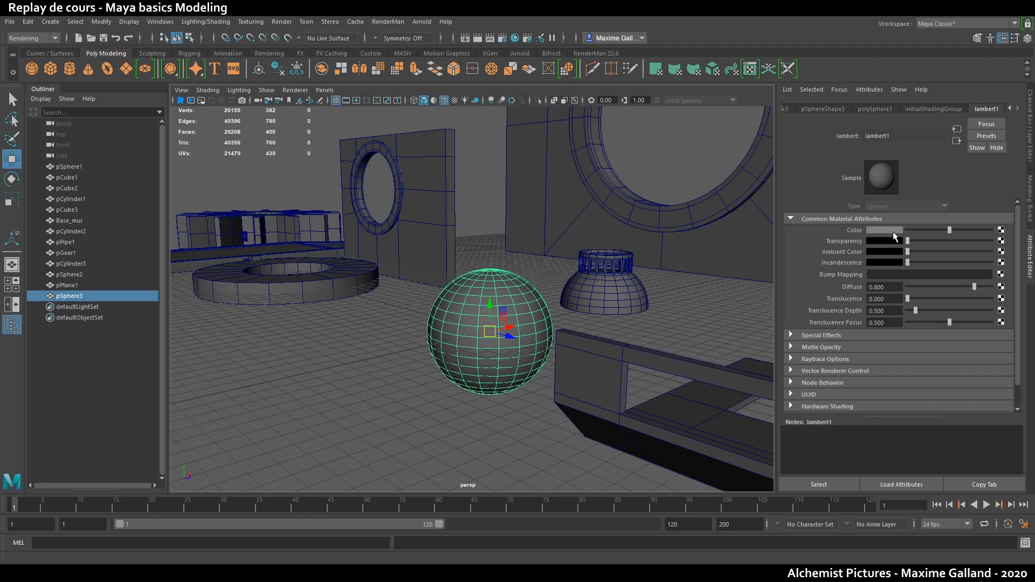
left_click_drag(962, 236, 940, 242)
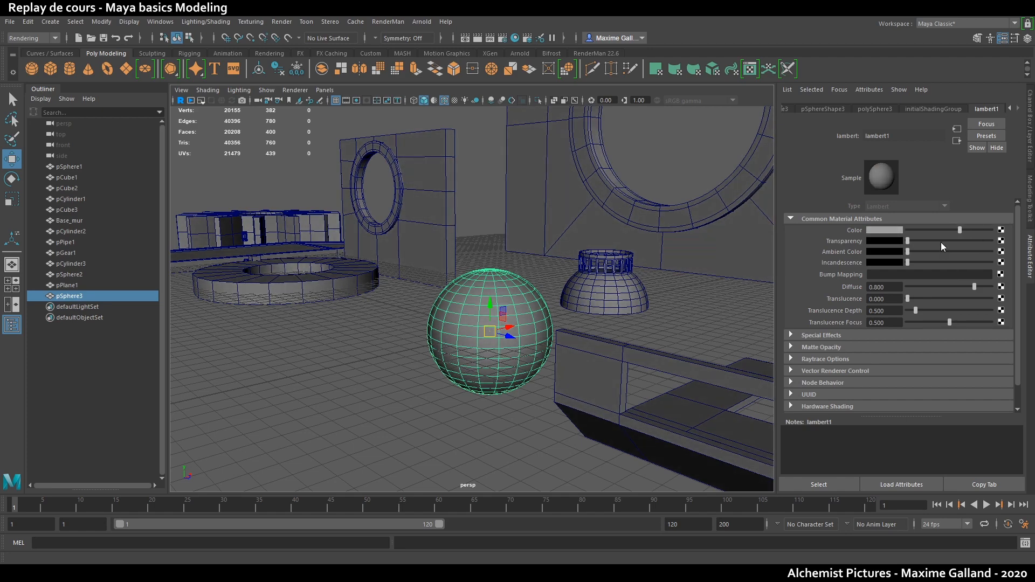
left_click_drag(582, 263, 597, 273, "alt")
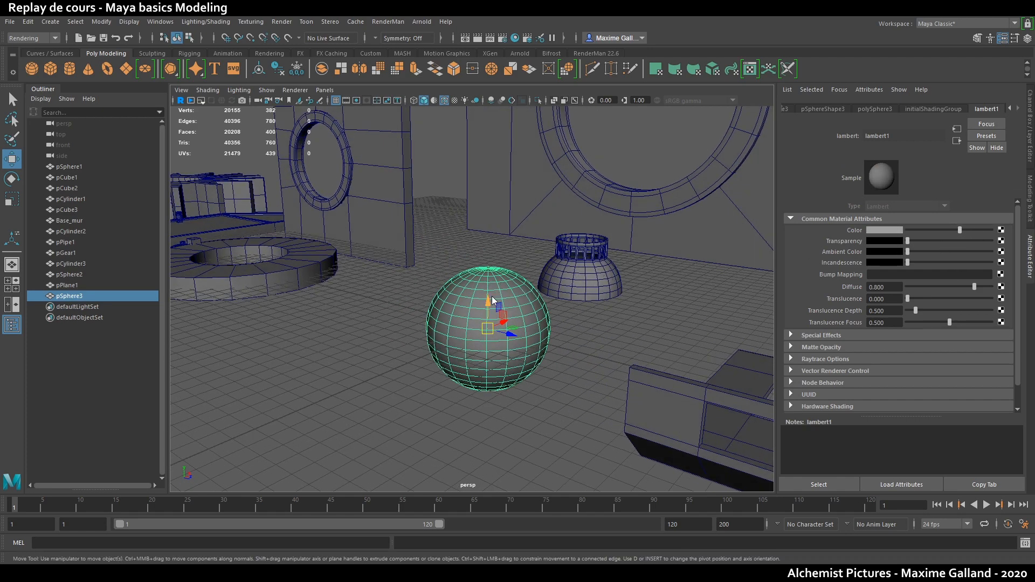
- Create a new Lambert material with nothing selected and set its colour to near white
left_click_drag(517, 281, 448, 285, "alt")
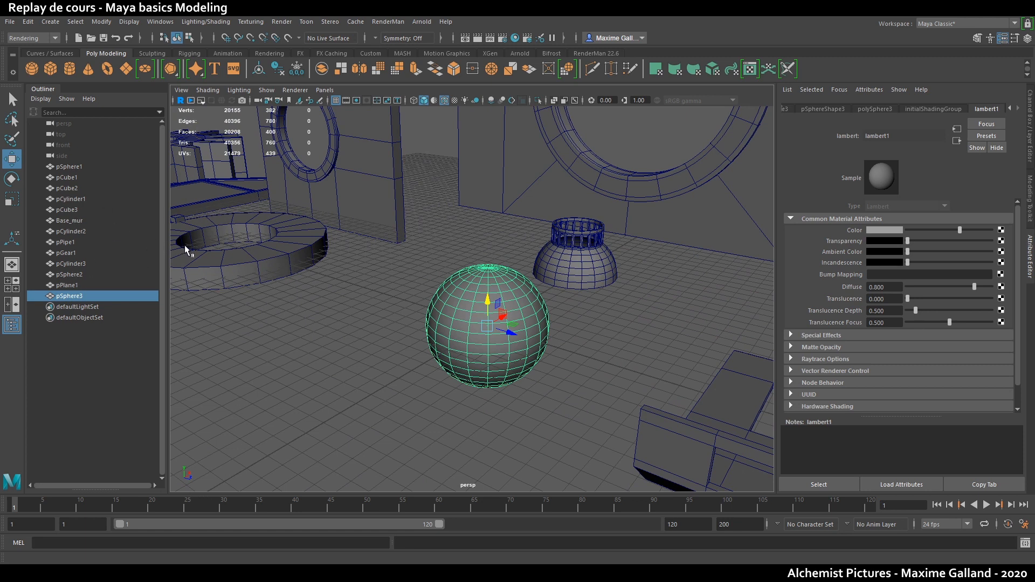
left_click(136, 355)
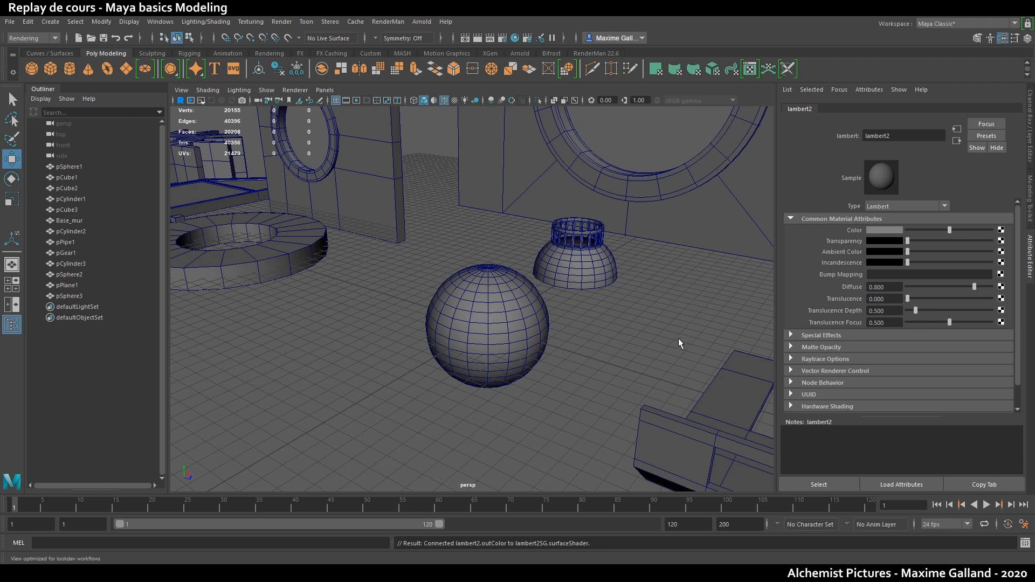
left_click_drag(726, 355, 739, 357)
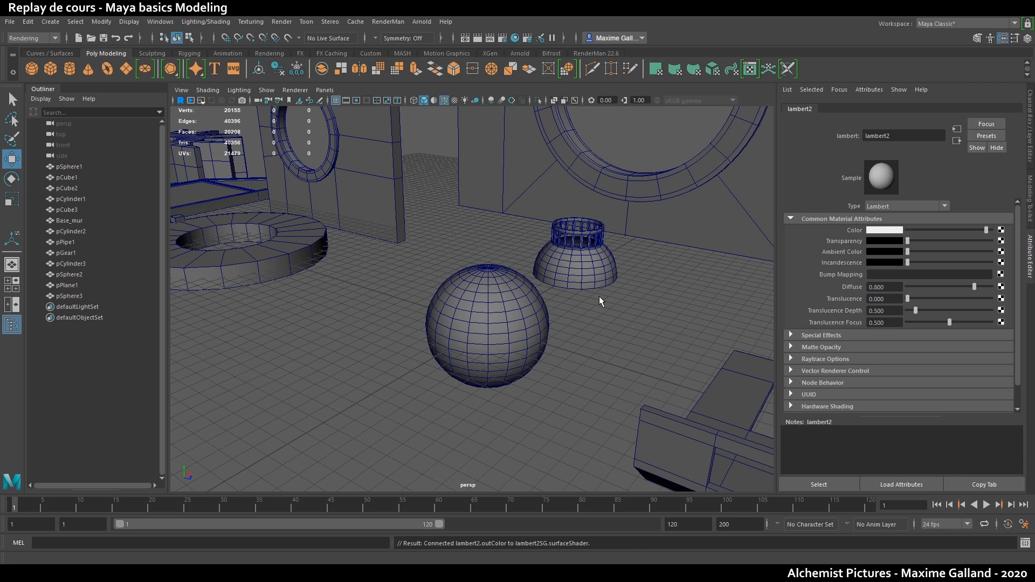
- Rename the new Lambert material to White_material
key("Return")
left_click(395, 302)
left_click(466, 290)
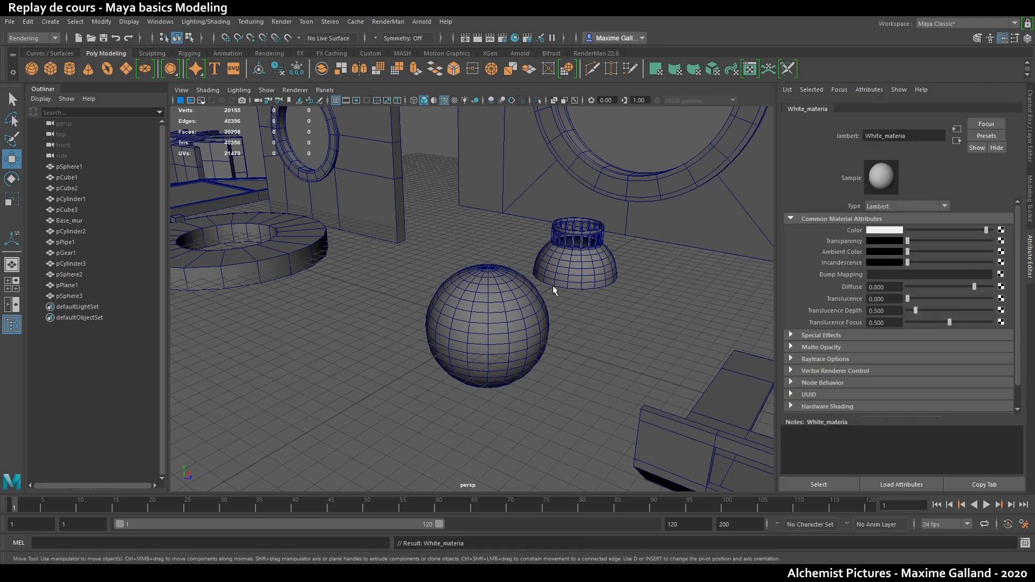
type("l")
key("Return")
- Assign White_material to the new sphere and keep the sphere selected
left_click(504, 313)
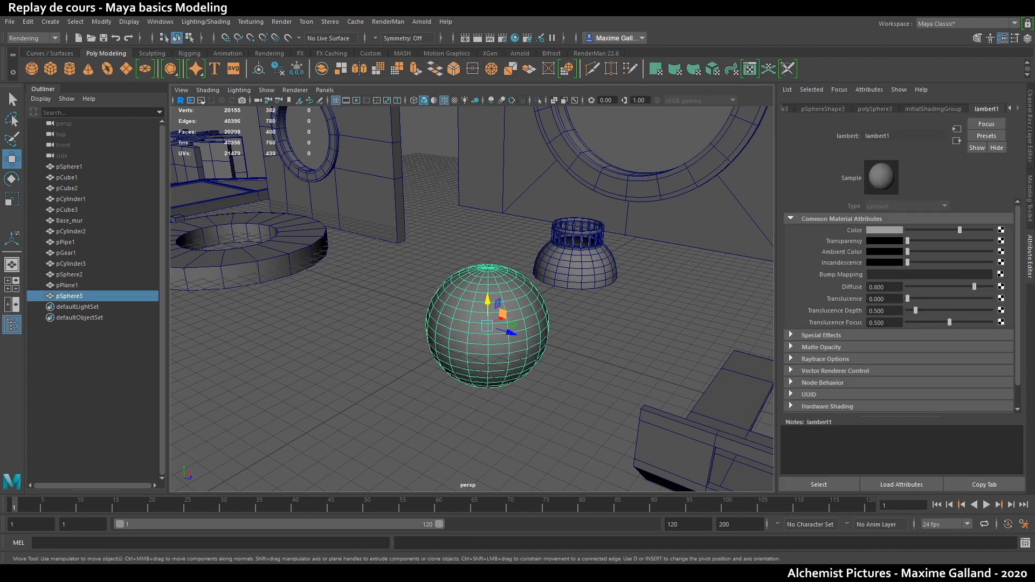
right_click_drag(590, 556, 589, 555)
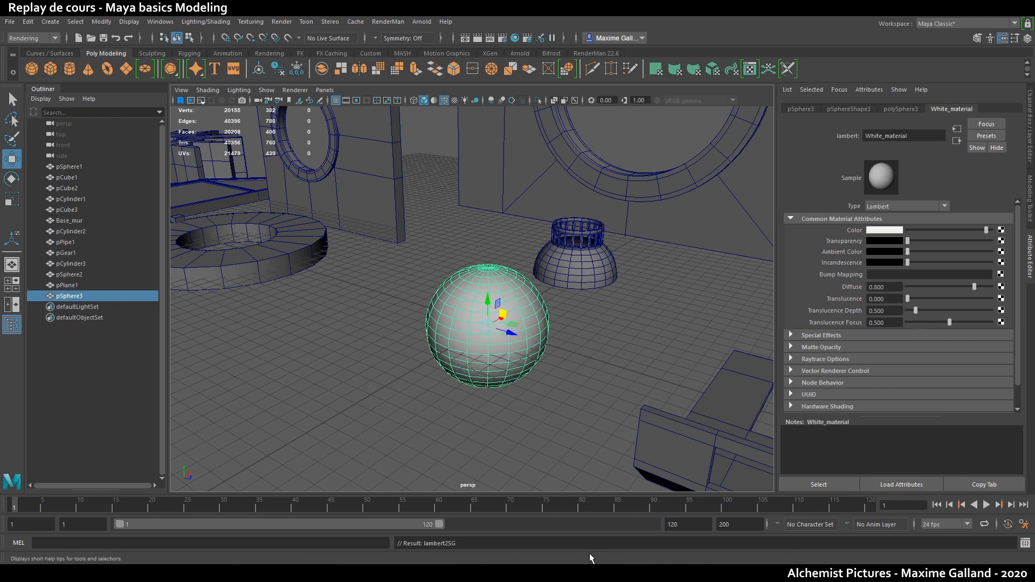
left_click_drag(516, 412, 546, 396, "alt")
left_click(599, 337)
left_click_drag(600, 345, 538, 370, "alt")
left_click(523, 339)
left_click(612, 386)
left_click(531, 361)
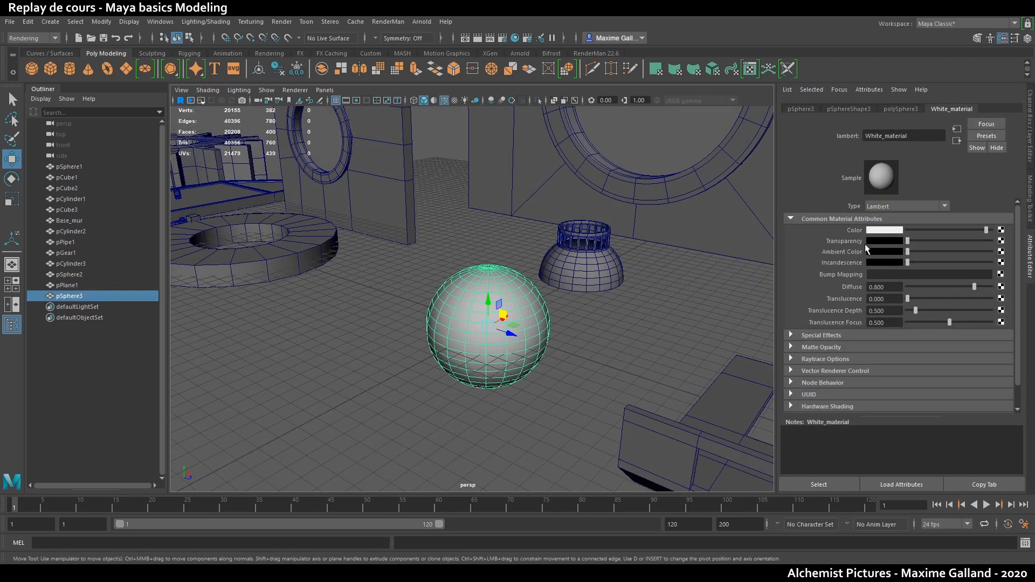
- Select the dome, lighten the colour of its lambert1 material, and undo the last colour change
left_click(601, 253)
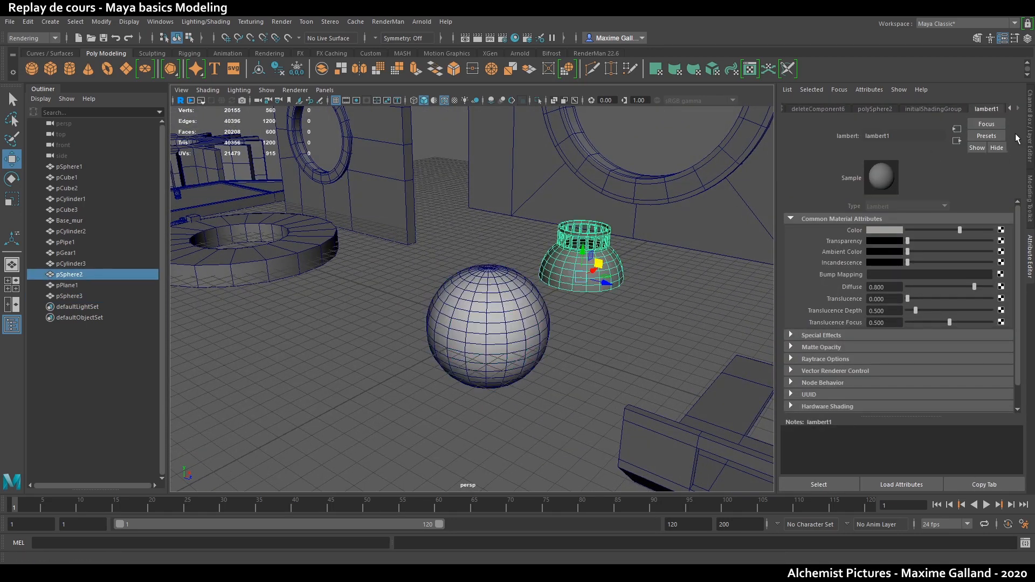
left_click(897, 229)
mouse_move(964, 246)
left_mouse_down()
mouse_move(985, 244)
mouse_move(964, 248)
left_mouse_up()
key("ctrl+z")
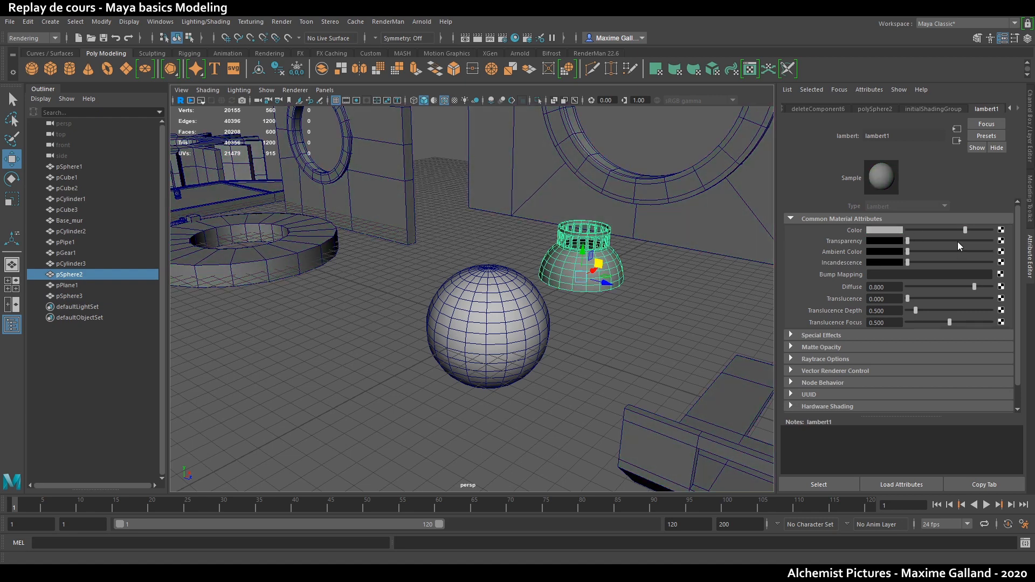
- Select the large white sphere and raise the transparency of White_material to a mid-grey level
left_click_drag(585, 317, 452, 301, "alt")
key("q")
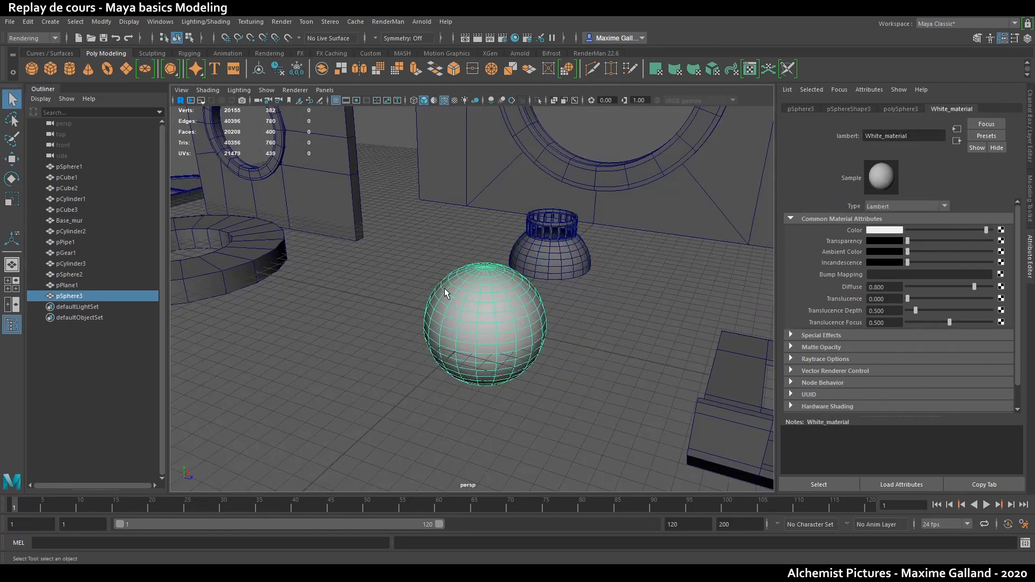
left_click(569, 330)
left_click(504, 316)
left_click_drag(906, 243, 964, 242)
left_click(651, 332)
left_click_drag(651, 332, 585, 333, "alt")
left_click(511, 334)
left_click_drag(706, 274, 764, 277, "alt")
left_click_drag(962, 241, 962, 241)
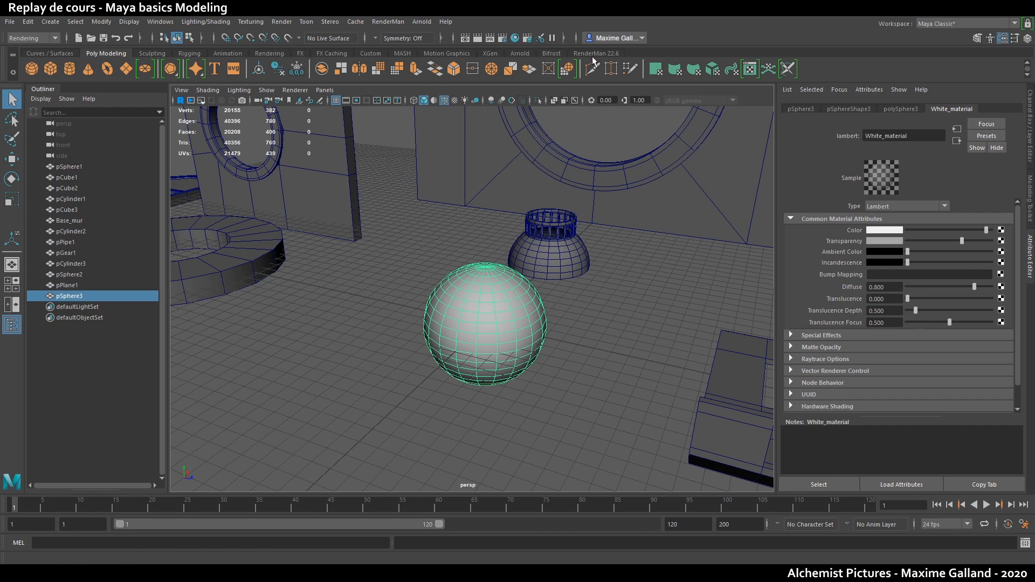
- Reselect the large sphere, reduce White_material's transparency slightly, and clear the selection
left_click(378, 284)
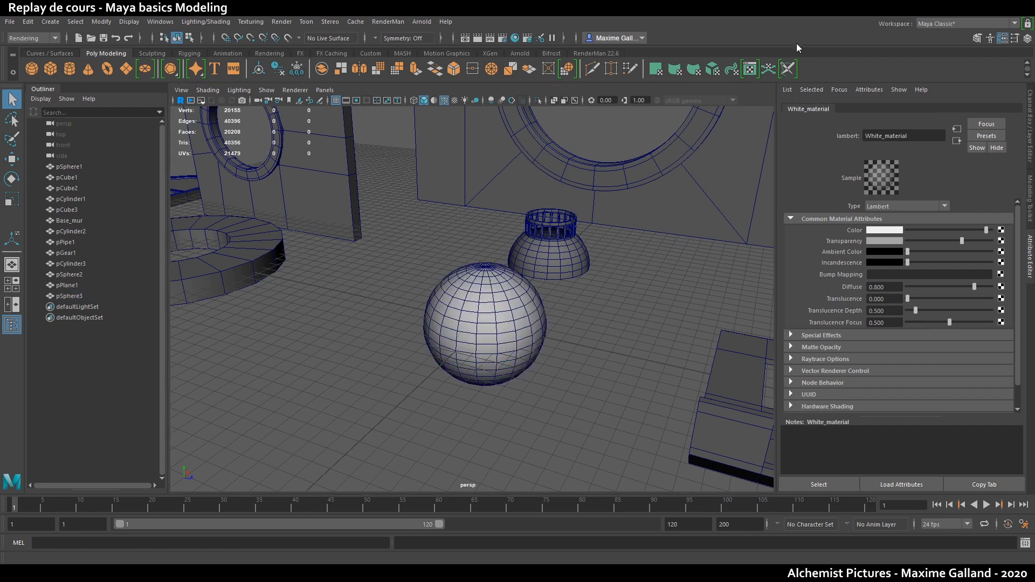
left_click_drag(613, 239, 575, 241, "alt")
left_click(506, 300)
mouse_move(488, 360)
left_mouse_down("alt")
mouse_move(521, 339)
mouse_move(480, 358)
left_mouse_up("alt")
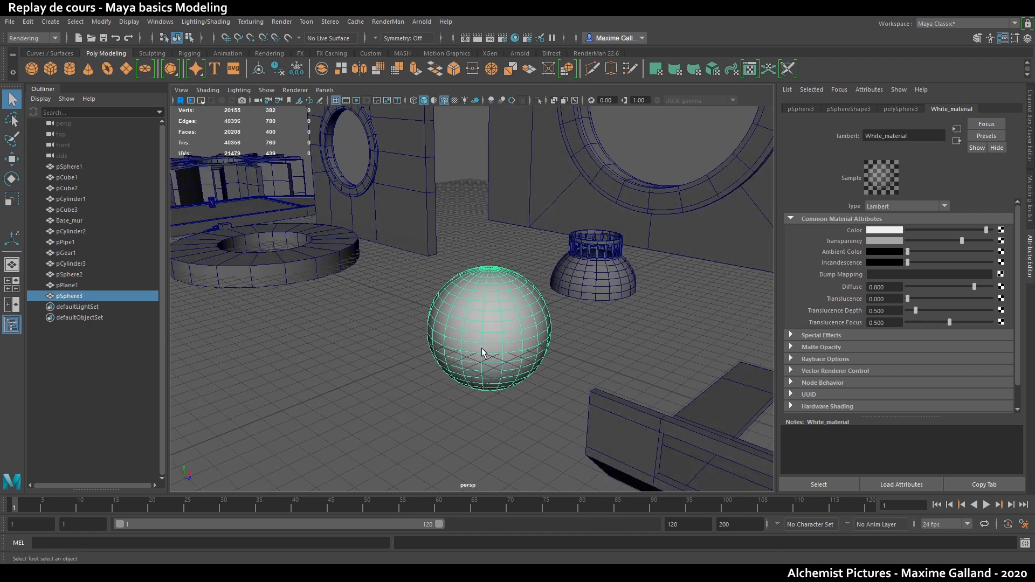
scroll(480, 357, "up", 5)
mouse_move(958, 241)
left_mouse_down()
mouse_move(929, 241)
mouse_move(968, 243)
mouse_move(955, 241)
left_mouse_up()
left_click(437, 222)
- Create a second polygon sphere and move it onto the open floor in front of the large sphere
left_click(31, 69)
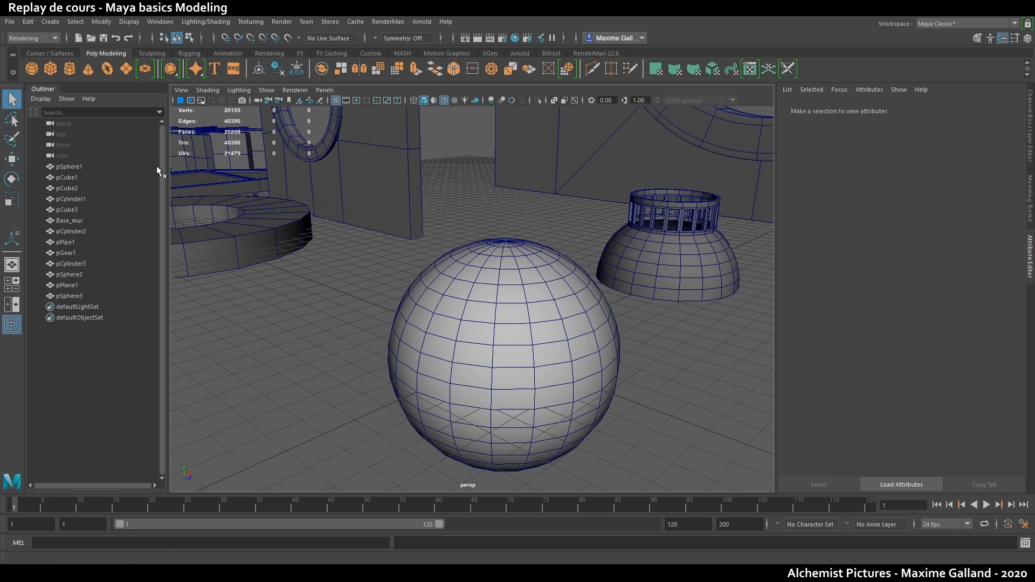
scroll(425, 258, "down", 5)
key("w")
left_click_drag(497, 307, 393, 349)
key("r")
key("w")
middle_click_drag(393, 349, 518, 285, "alt")
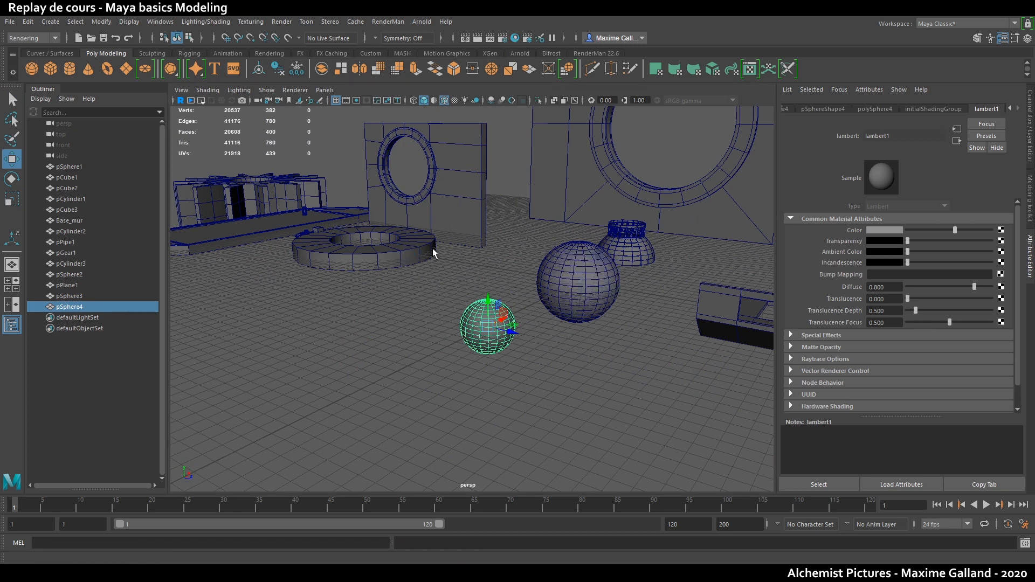
- Create a new Lambert material with a slight transparency and assign it to the new small sphere
left_click(148, 358)
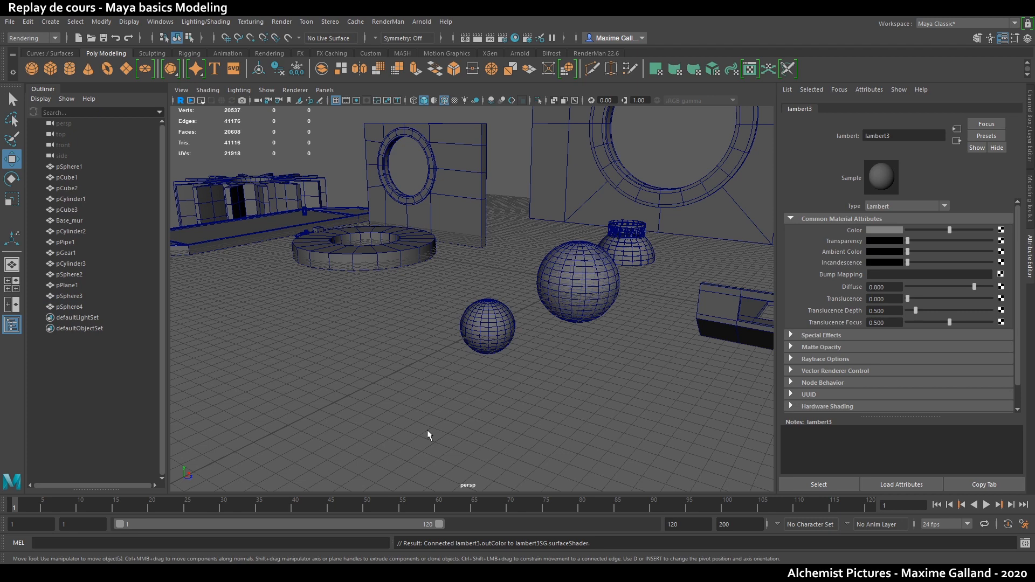
left_click_drag(710, 352, 726, 351)
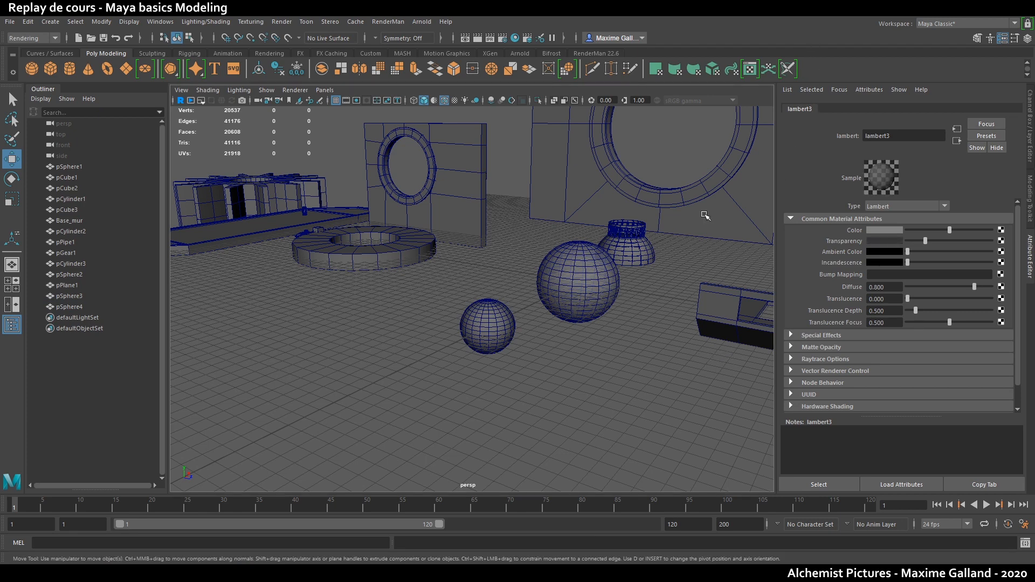
left_click(485, 330)
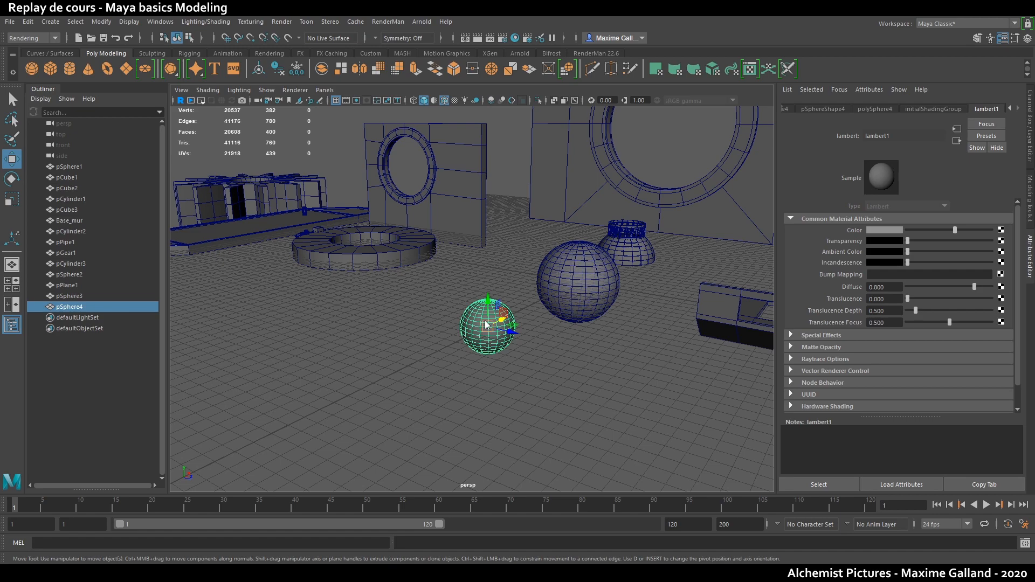
left_click_drag(503, 387, 491, 419, "alt")
left_click(557, 416)
- Select the small sphere and move it farther away from the large sphere
scroll(491, 418, "up", 10)
middle_click_drag(502, 422, 480, 365, "alt")
left_click_drag(475, 367, 517, 337, "alt")
scroll(490, 381, "down", 8)
left_click(514, 322)
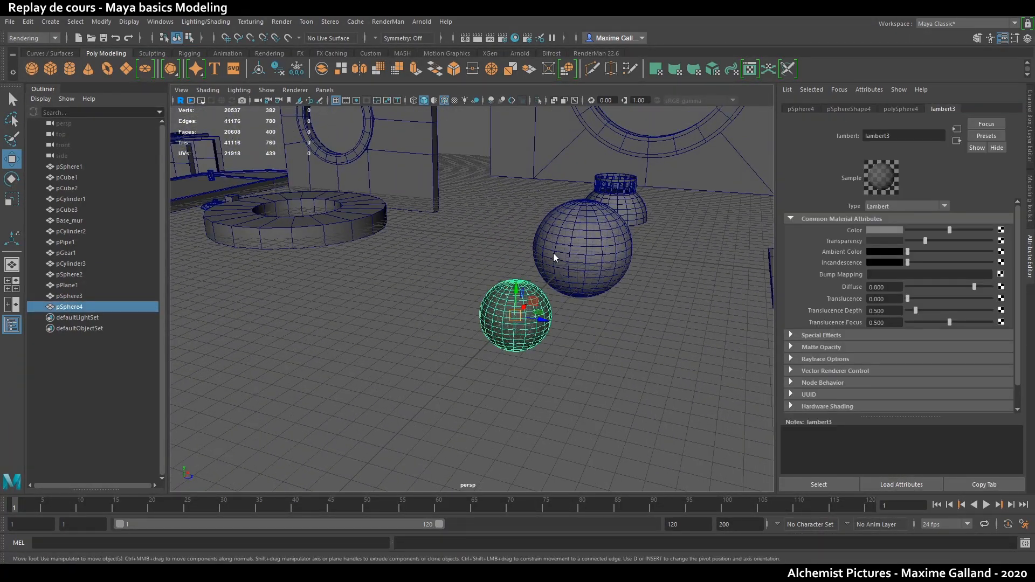
left_click_drag(533, 302, 457, 215)
- Examine the modeled objects and the two spheres from several angles and distances
left_click_drag(479, 282, 462, 319, "alt")
scroll(518, 296, "down", 7)
middle_click_drag(463, 319, 476, 368, "alt")
scroll(468, 369, "up", 4)
left_click_drag(457, 364, 434, 370, "alt")
scroll(470, 363, "down", 6)
scroll(453, 369, "up", 3)
scroll(487, 362, "up", 3)
middle_click_drag(434, 370, 430, 368, "alt")
left_click_drag(430, 368, 428, 393, "alt")
- Bevel the upper edge loop of the square opening in the thickened plane with a reduced fraction, and return to object mode
middle_click_drag(560, 413, 446, 367, "alt")
right_click_drag(446, 367, 514, 381, "alt")
middle_click_drag(564, 384, 484, 343, "alt")
left_click(484, 342)
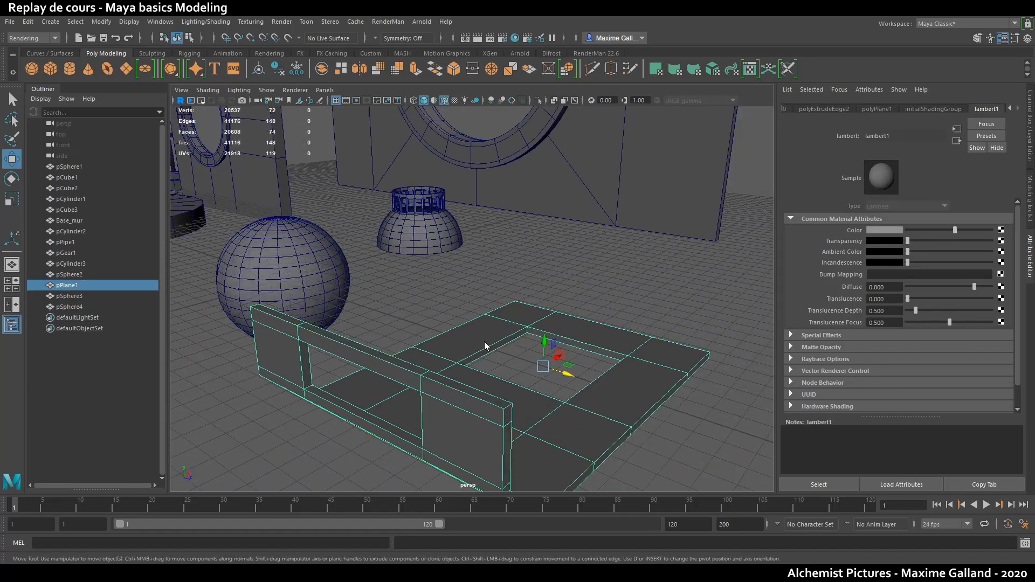
key("F10")
double_click(502, 341)
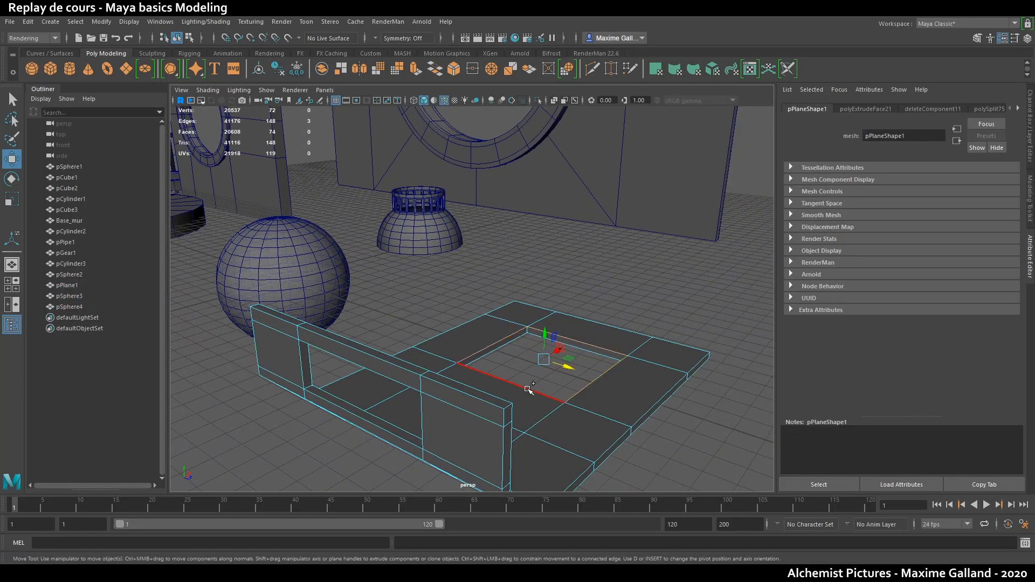
left_click(1030, 198)
left_click(977, 357)
left_click_drag(830, 303, 814, 304)
key("q")
key("F8")
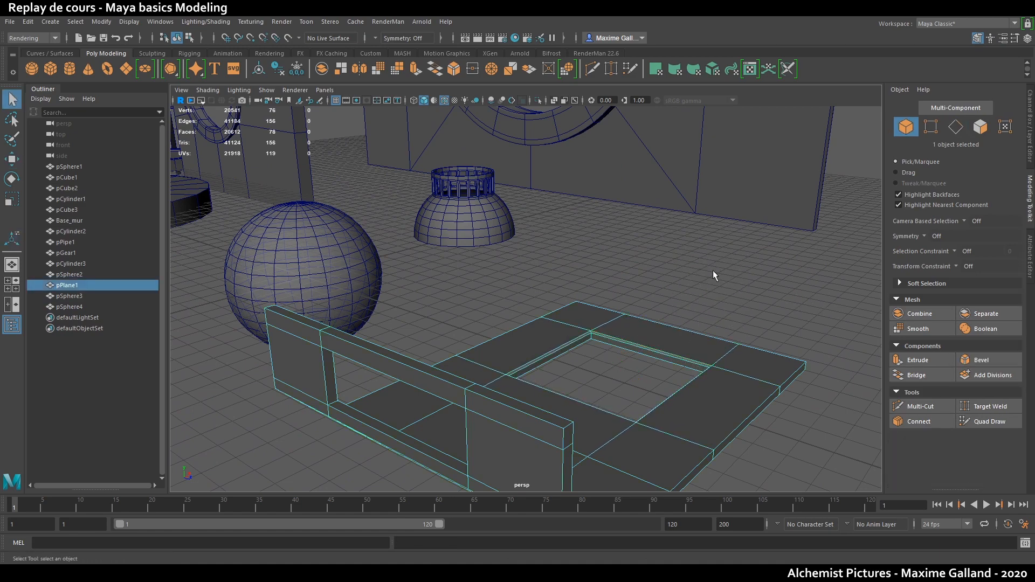
left_click(698, 258)
scroll(709, 316, "down", 5)
scroll(709, 316, "up", 4)
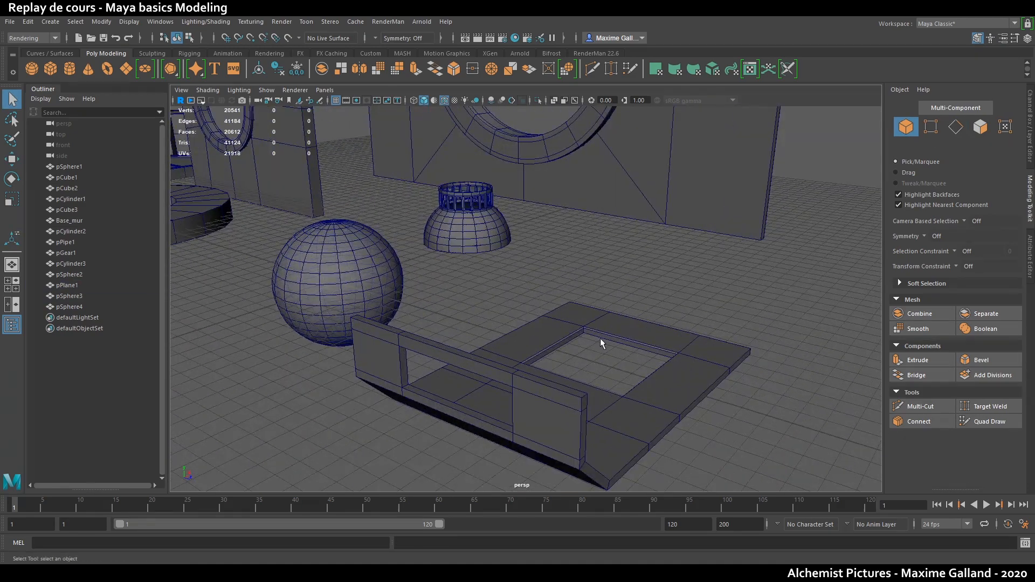
scroll(600, 338, "down", 3)
left_click_drag(497, 347, 656, 392, "alt")
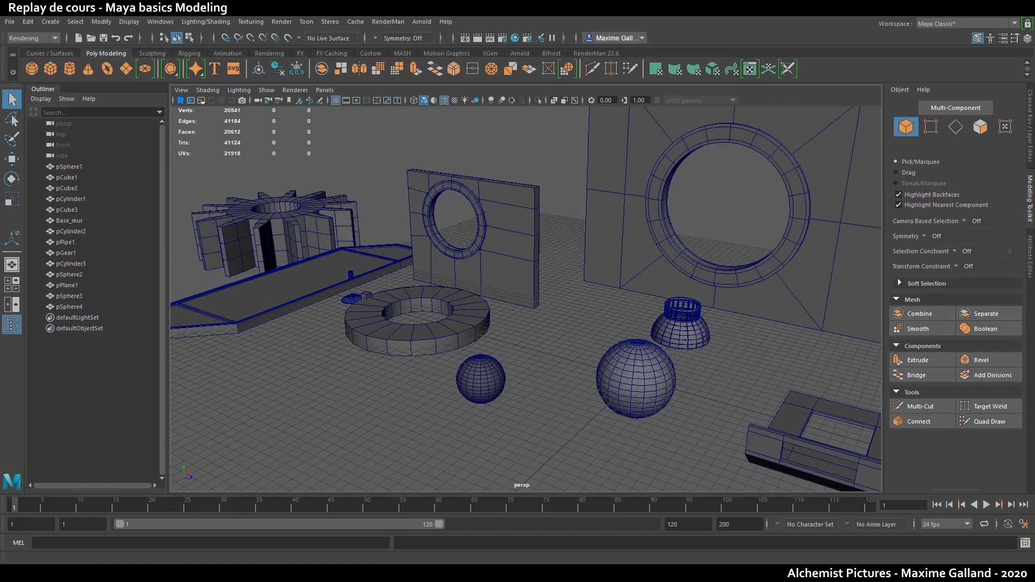